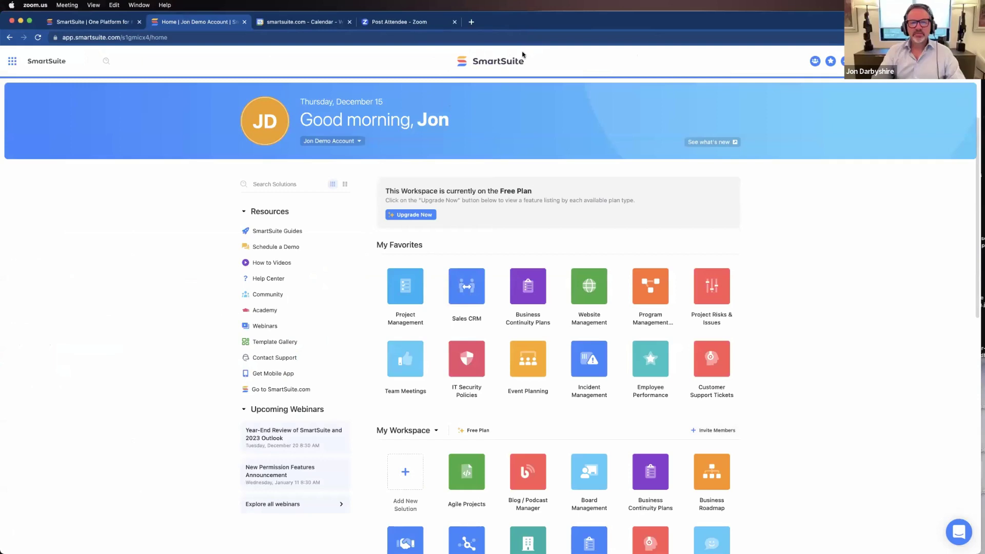
# Look through the solutions listed under My Favorites and My Workspace on the home page
pyautogui.click(418, 119)
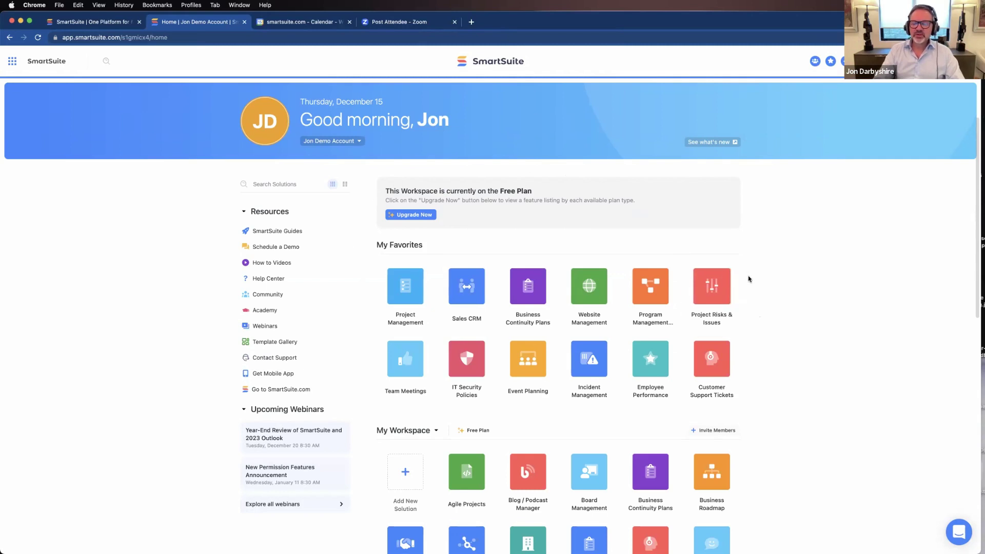
pyautogui.scroll(-5, 750, 285)
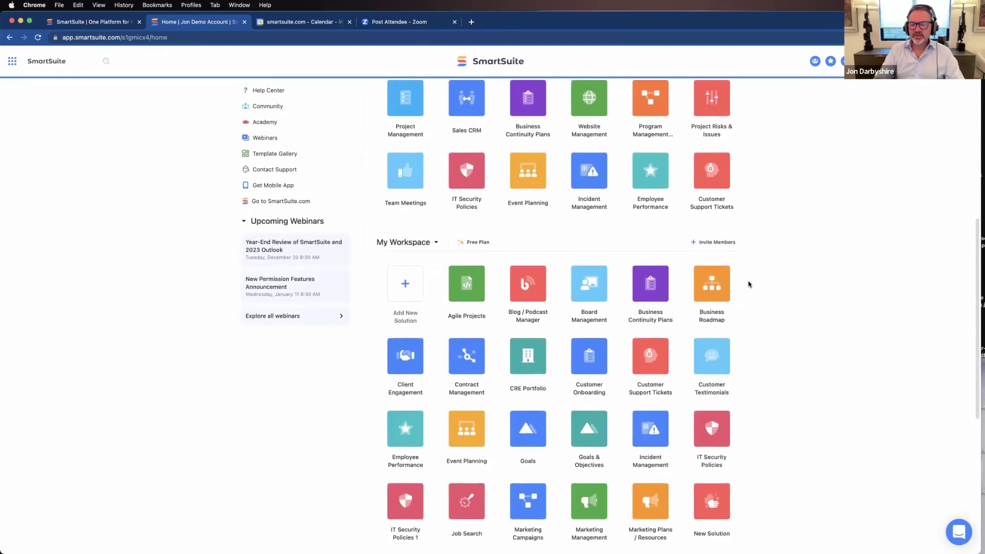
pyautogui.scroll(-1, 748, 284)
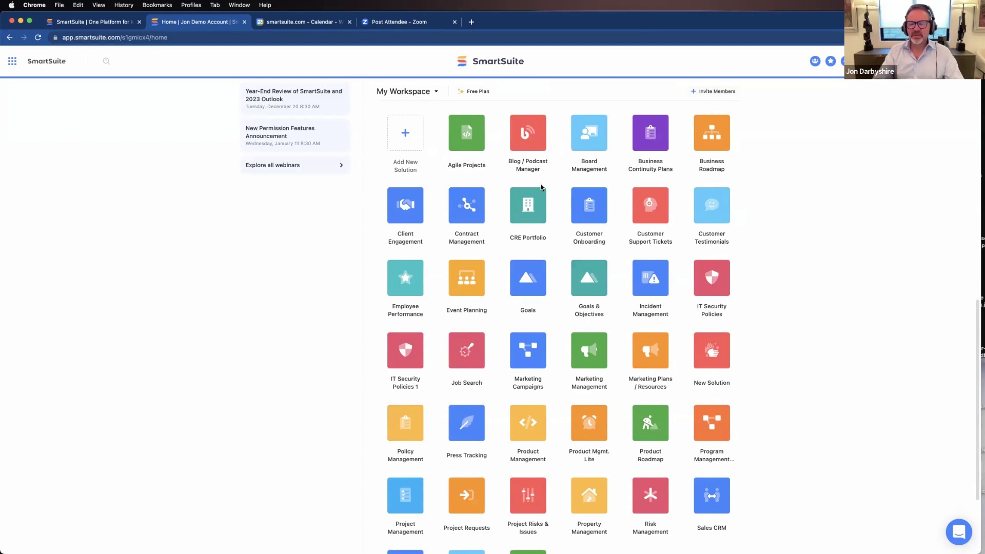
pyautogui.scroll(3, 540, 190)
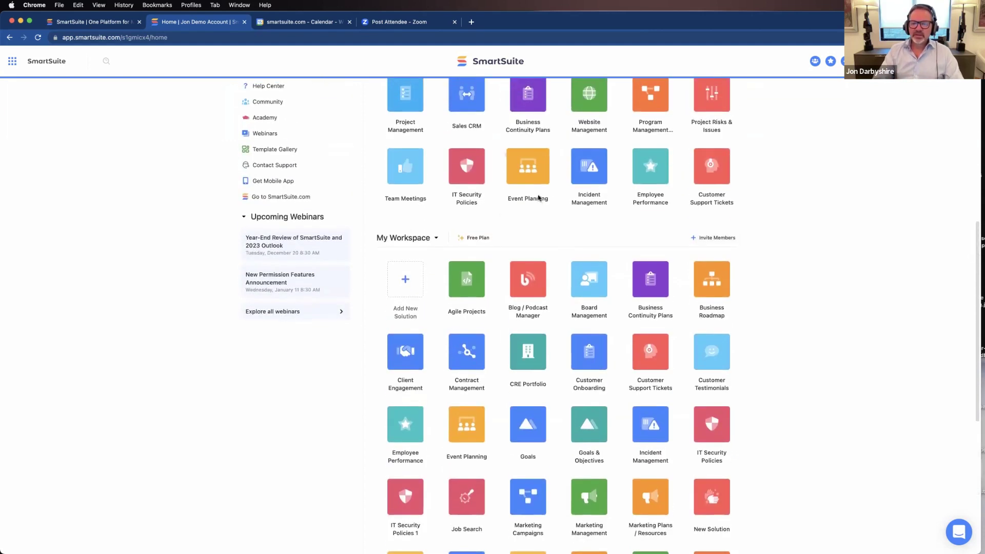
pyautogui.scroll(3, 538, 203)
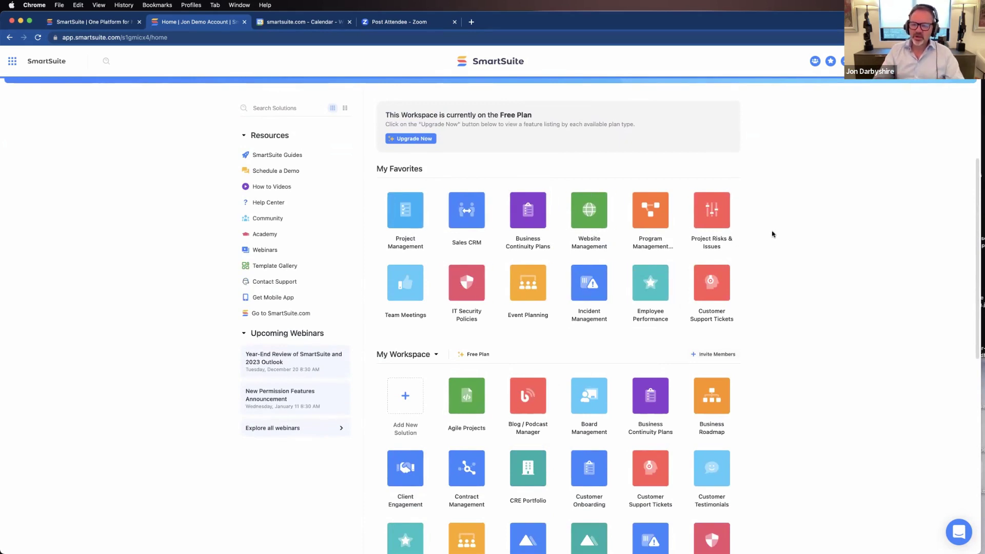
pyautogui.scroll(3, 773, 234)
pyautogui.scroll(-5, 759, 289)
pyautogui.scroll(-3, 758, 290)
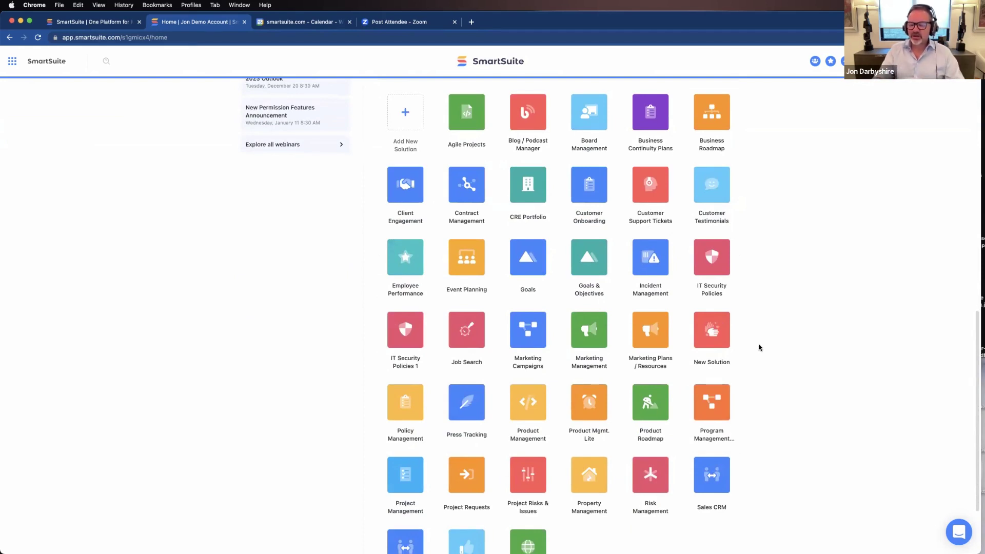
pyautogui.scroll(6, 758, 346)
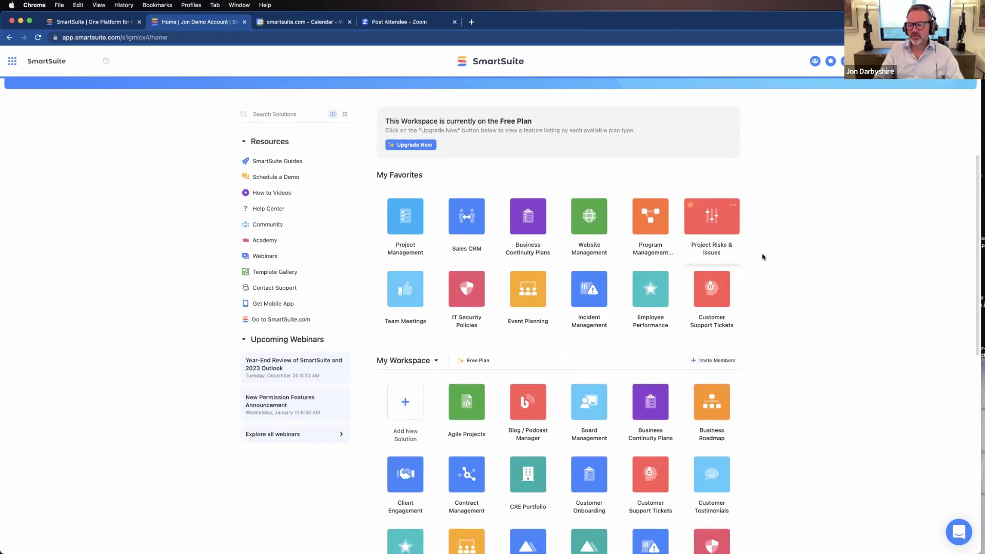
pyautogui.scroll(2, 769, 251)
# Try the 100% Cherry Red, green and light blue workspace theme colors, and restore the original blue theme
pyautogui.moveTo(856, 83)
pyautogui.moveTo(894, 100)
pyautogui.click(939, 94)
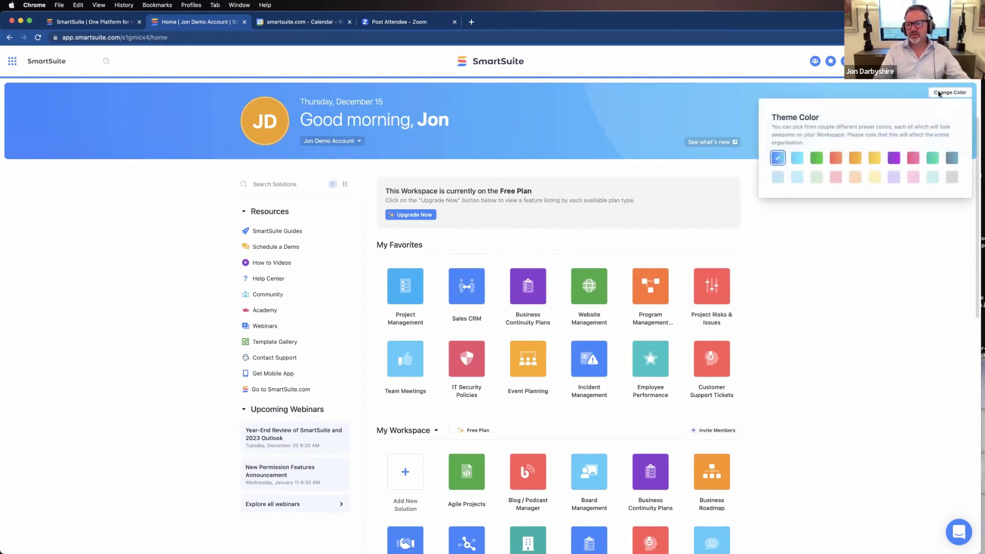
pyautogui.click(838, 163)
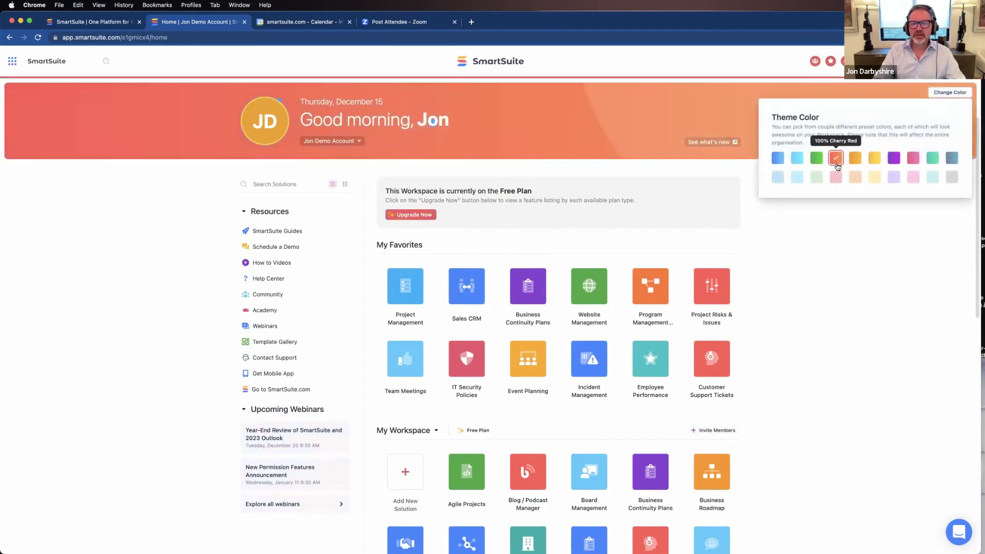
pyautogui.click(816, 159)
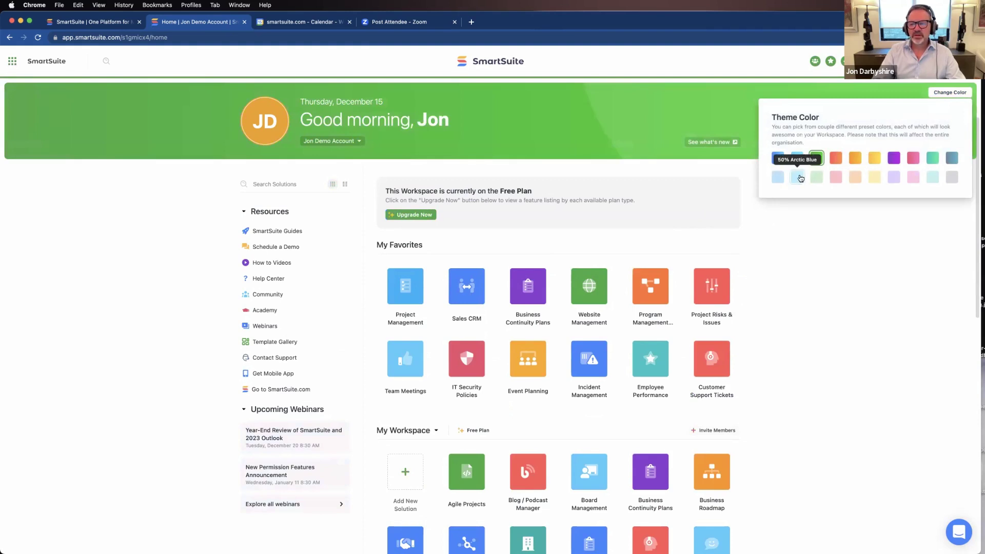
pyautogui.click(796, 158)
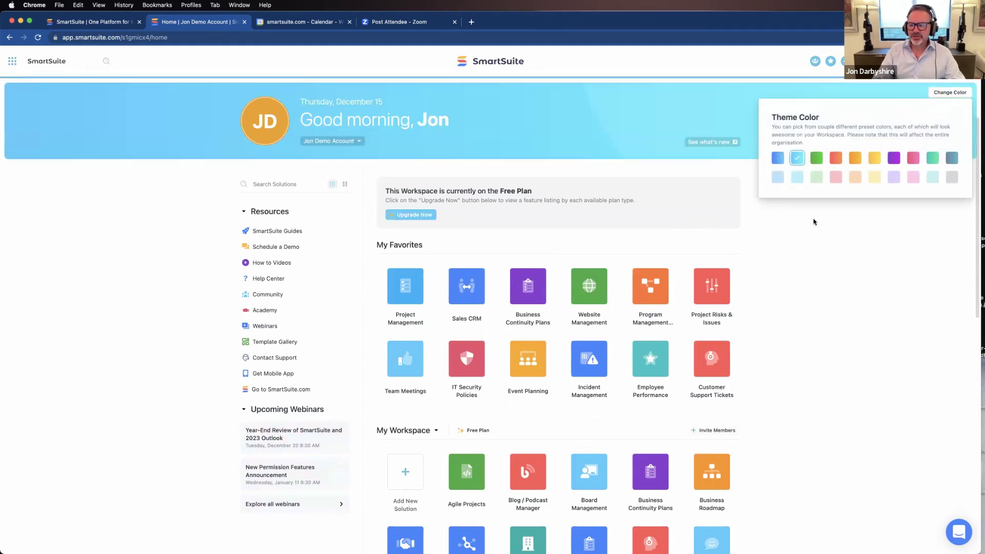
pyautogui.click(778, 158)
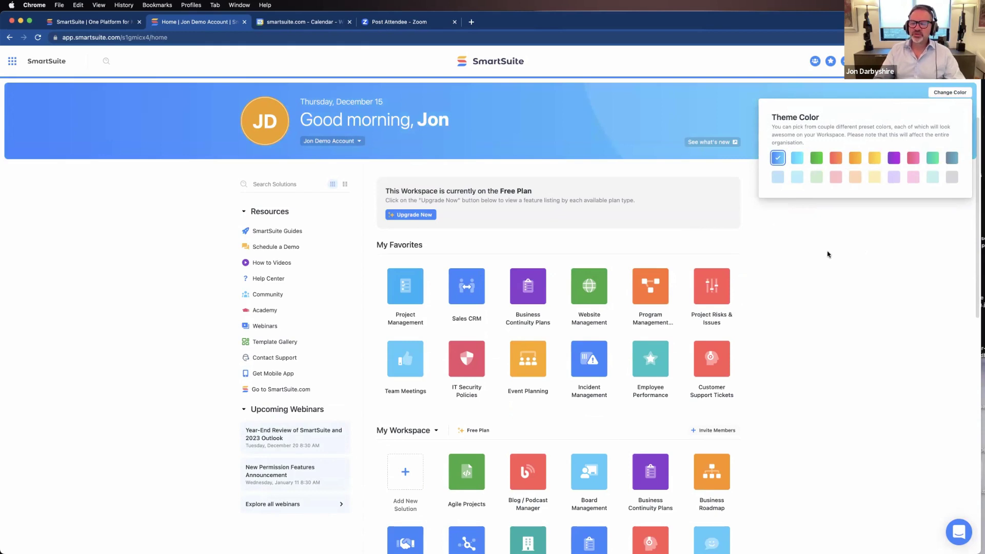
pyautogui.click(799, 272)
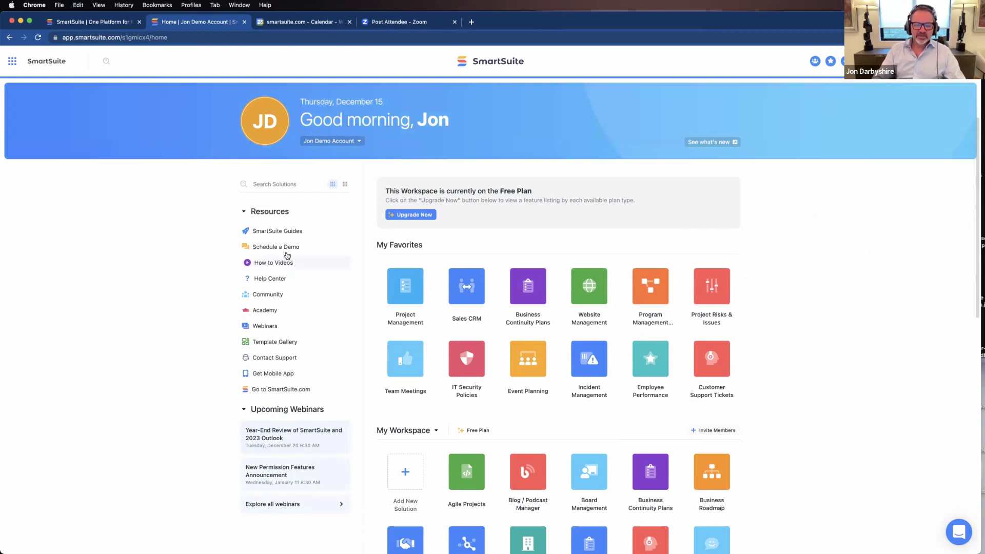
# Collapse the Resources and Upcoming Webinars sections on the home page
pyautogui.click(278, 214)
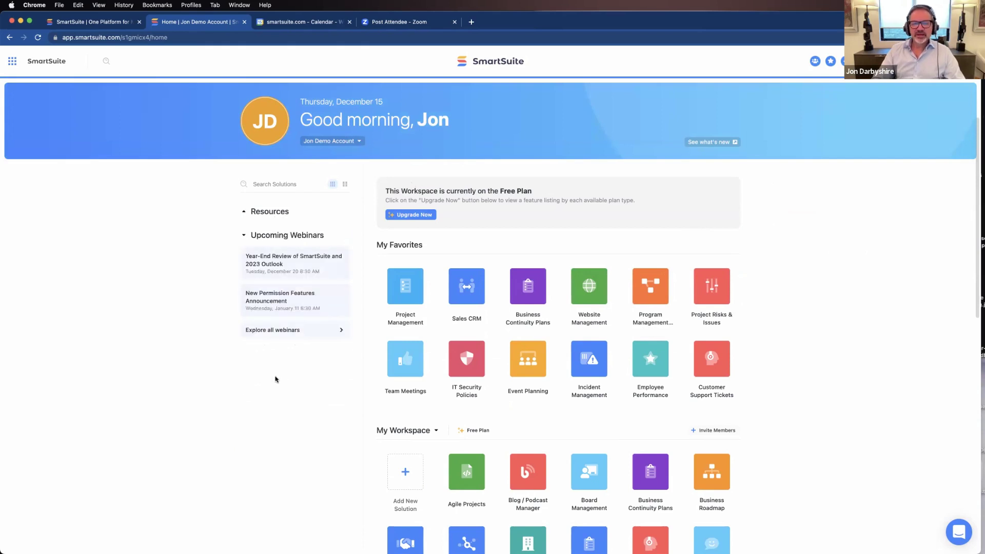
pyautogui.click(271, 236)
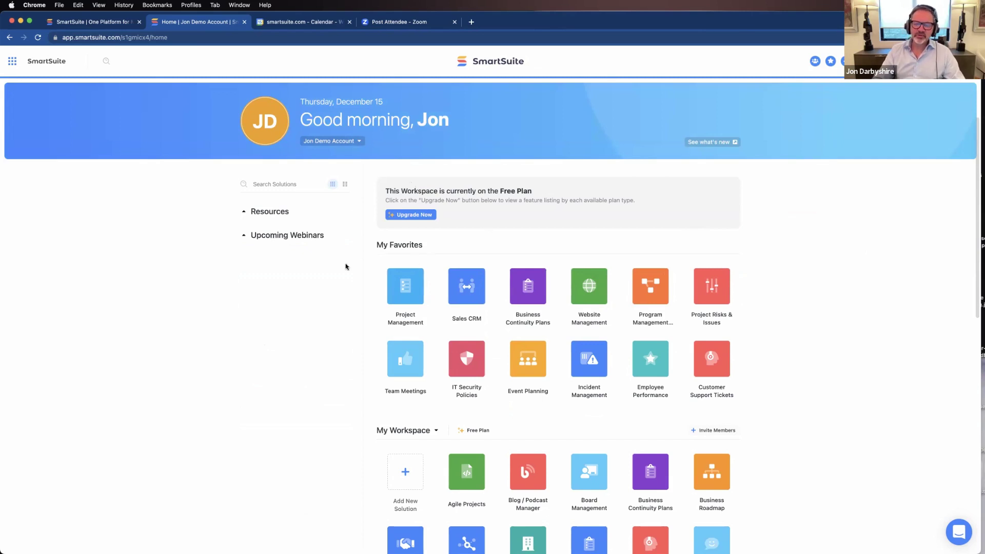
pyautogui.click(271, 237)
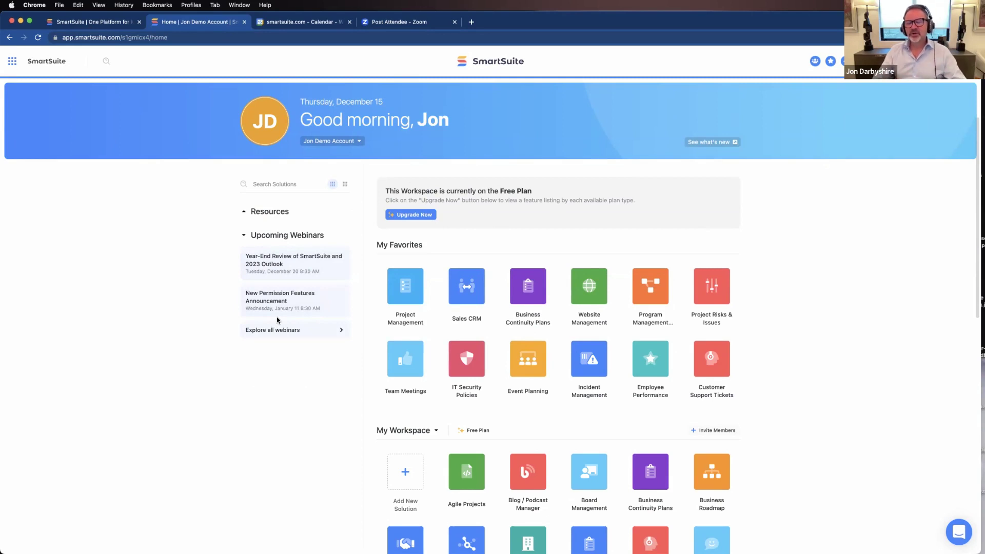
pyautogui.click(287, 238)
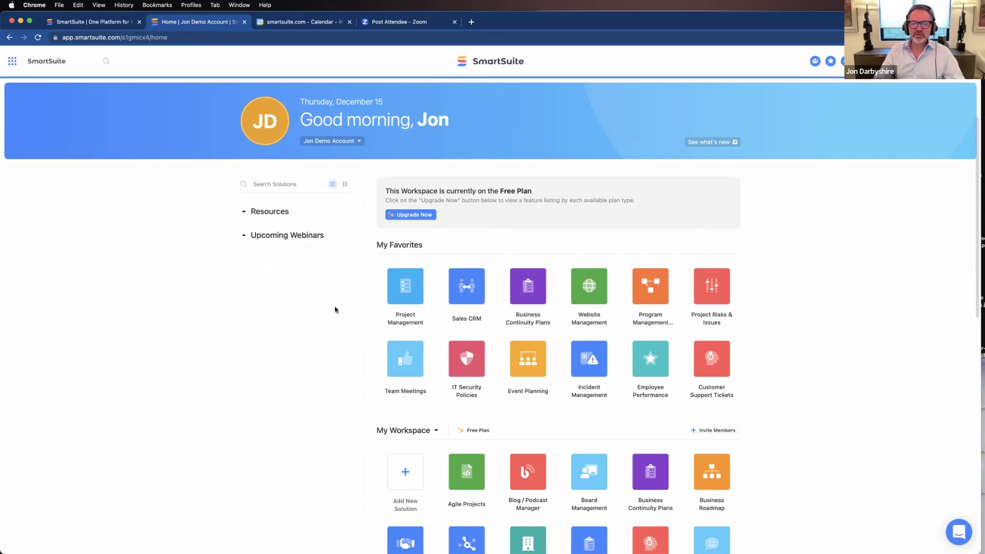
# Open the Project Management solution and set its solution color to 75% Forest Green
pyautogui.scroll(-1, 418, 390)
pyautogui.scroll(1, 419, 390)
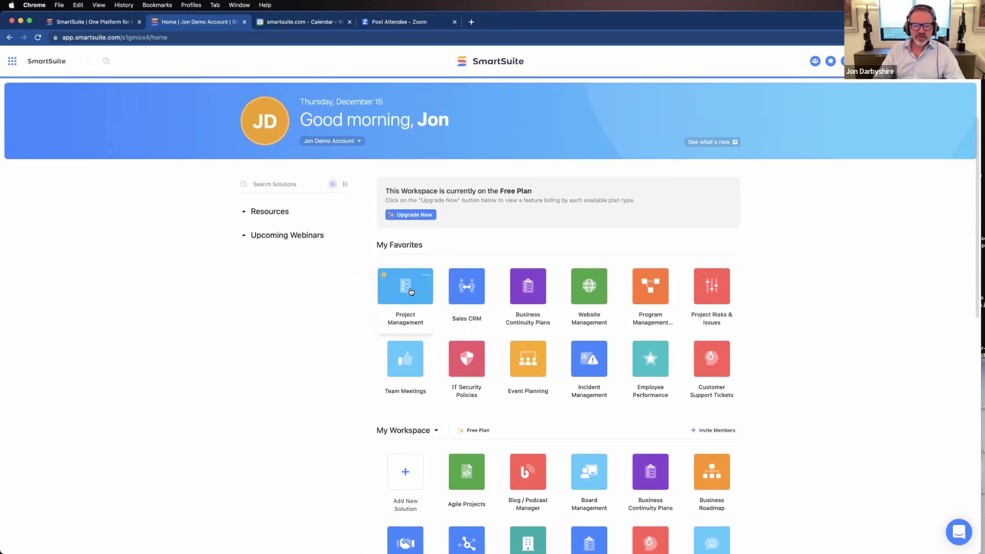
pyautogui.click(411, 291)
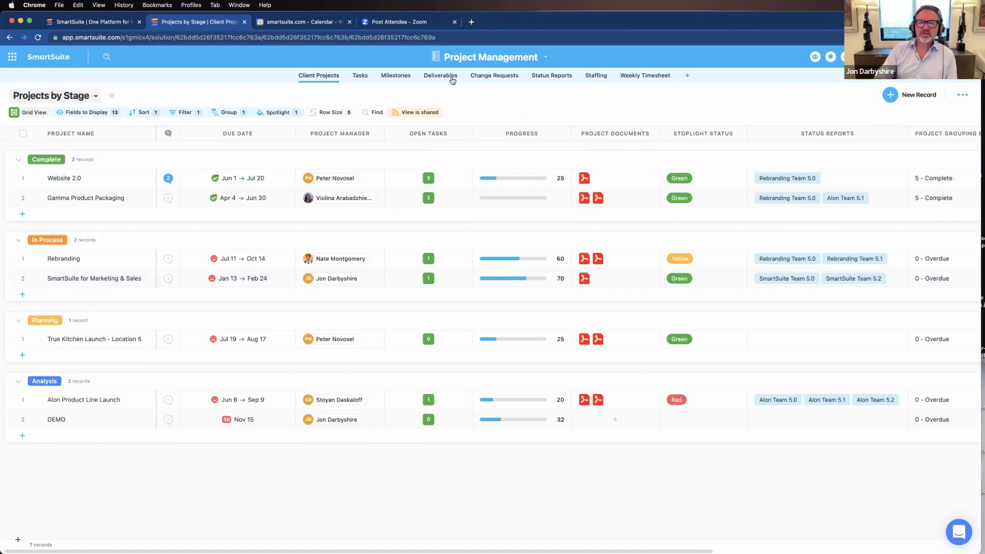
pyautogui.click(478, 61)
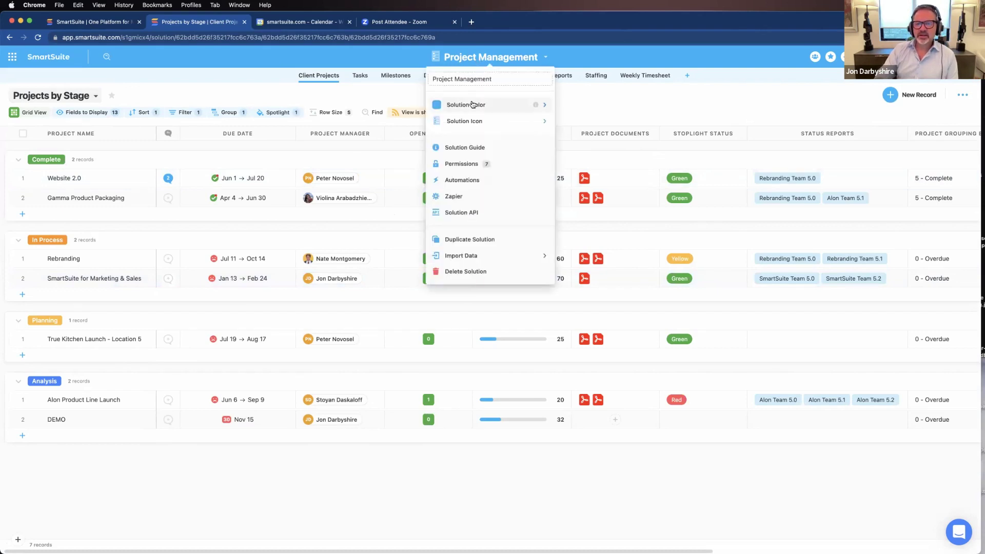
pyautogui.moveTo(472, 105)
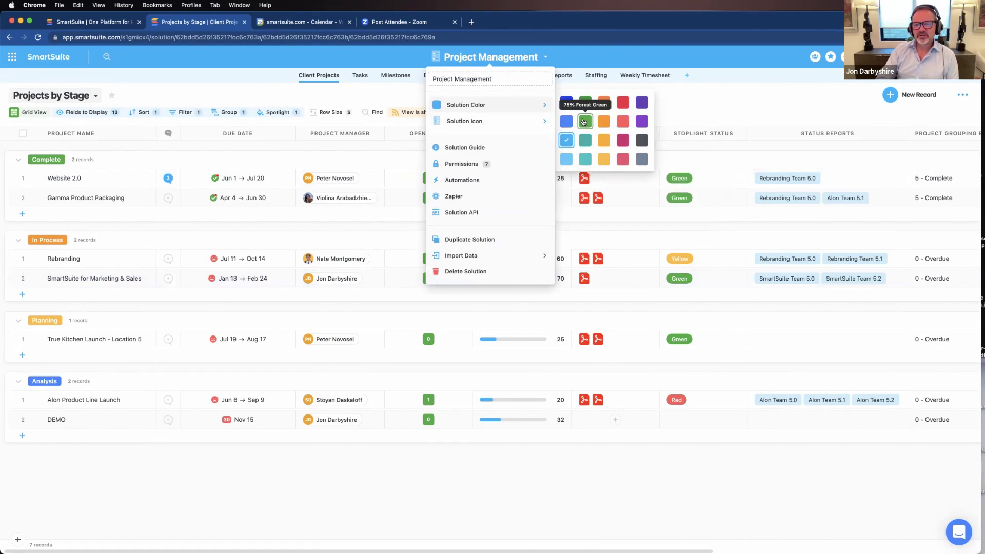
pyautogui.click(583, 121)
# Read through the Solution Guide of the Project Management solution
pyautogui.moveTo(487, 121)
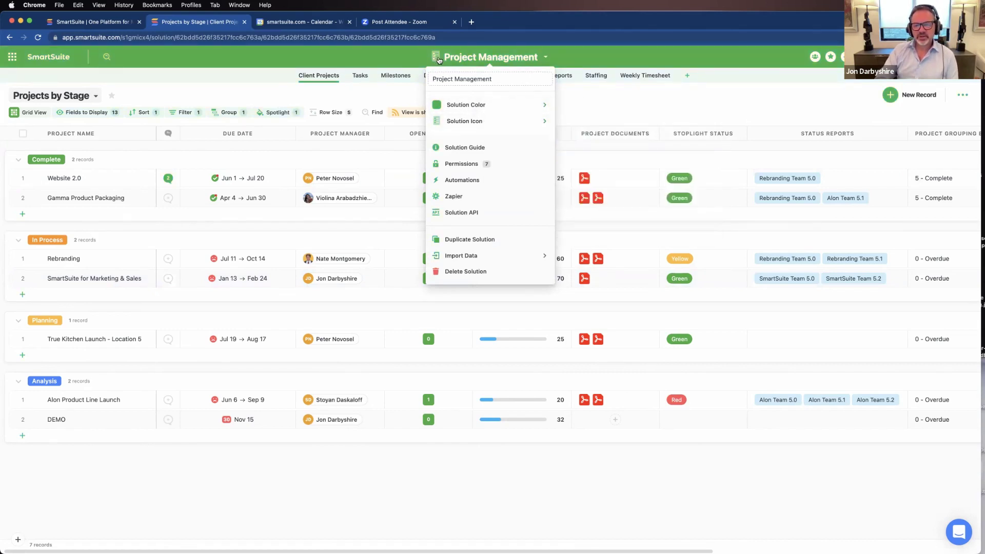
pyautogui.click(467, 148)
pyautogui.scroll(-2, 505, 240)
pyautogui.scroll(-3, 505, 240)
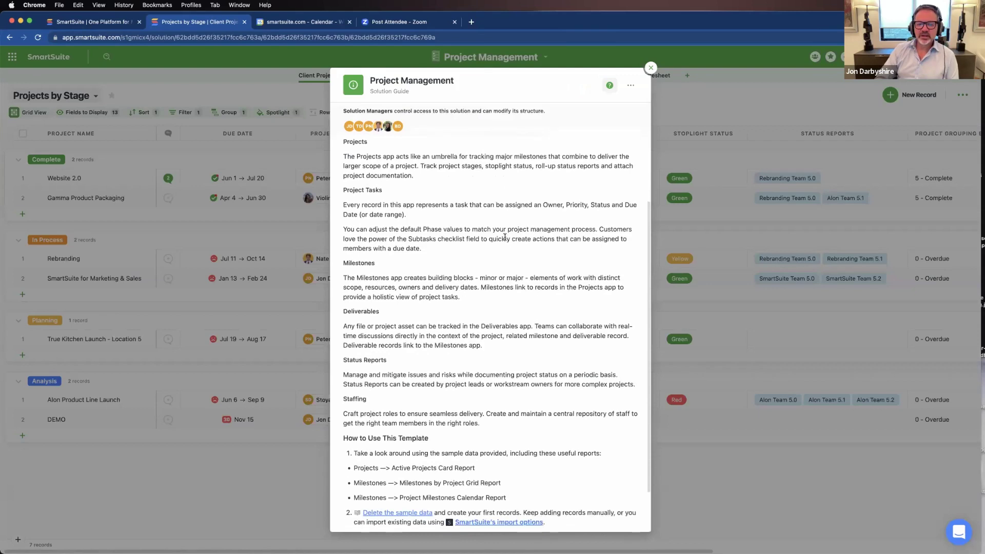
pyautogui.scroll(5, 505, 240)
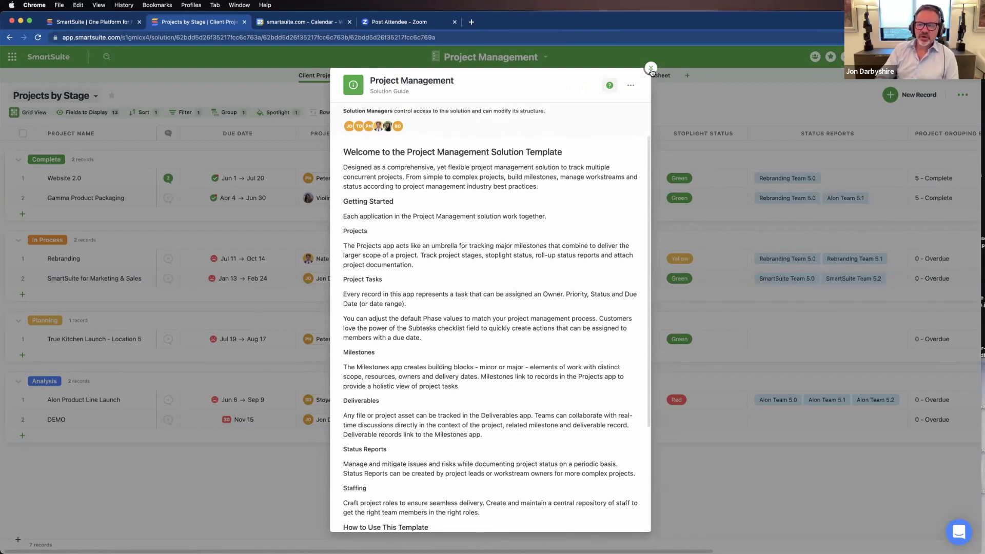
# Check the data import options available for the Project Management solution
pyautogui.click(503, 66)
pyautogui.click(501, 59)
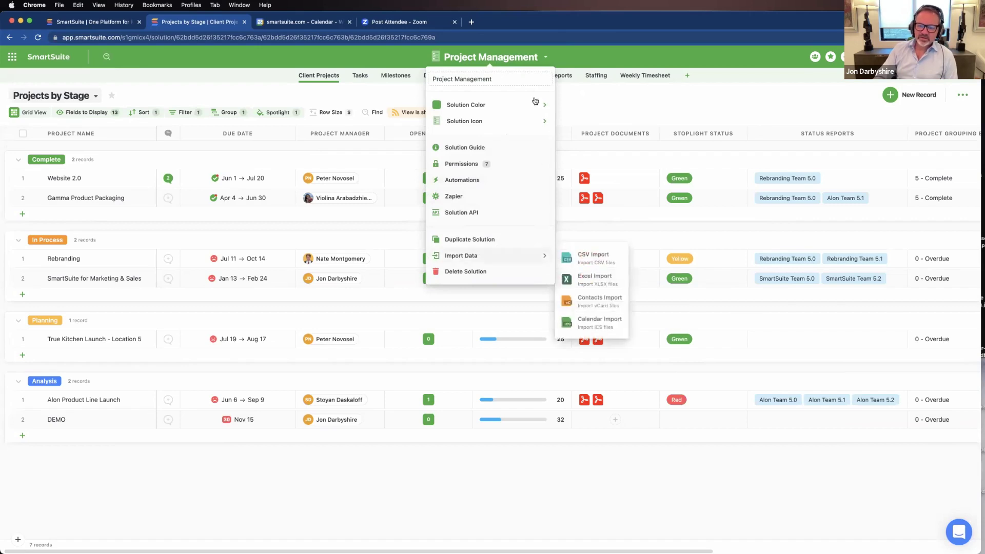
pyautogui.click(619, 104)
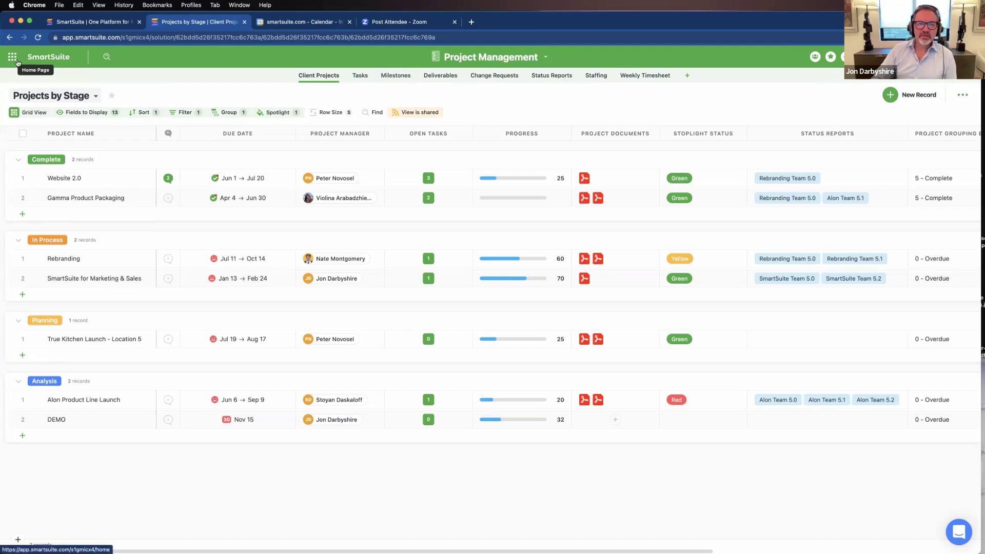
# View the Account Summary in the Sales CRM solution and return to the home page
pyautogui.click(48, 57)
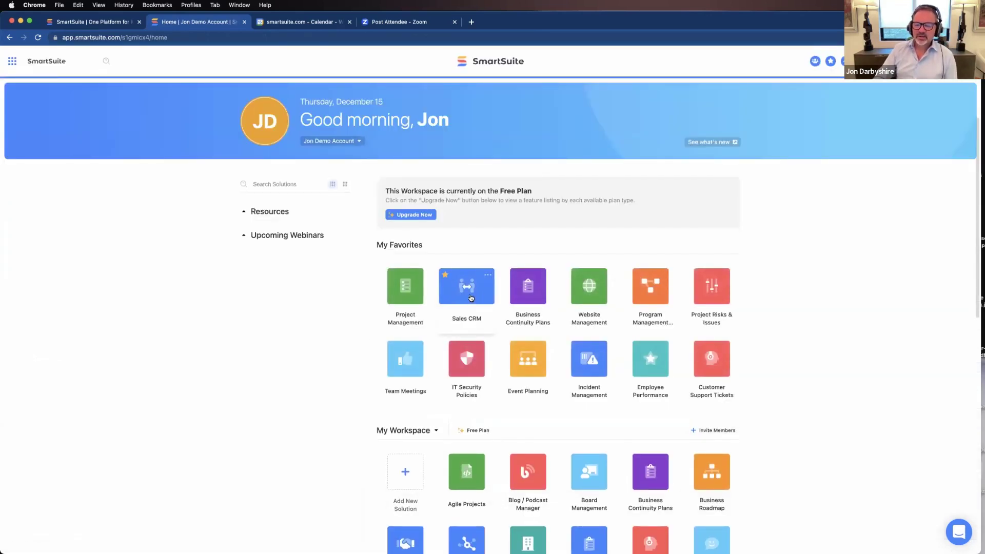
pyautogui.click(469, 296)
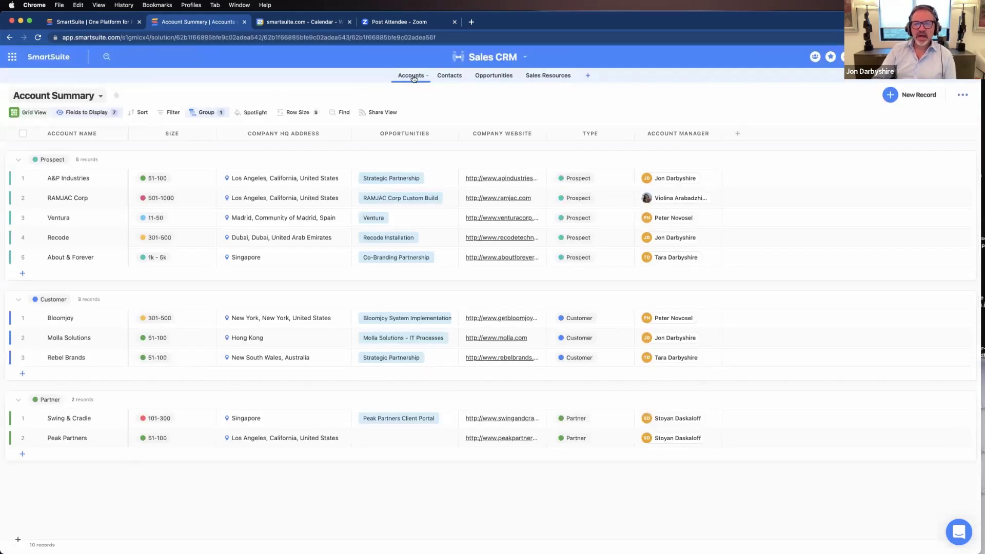
pyautogui.click(13, 60)
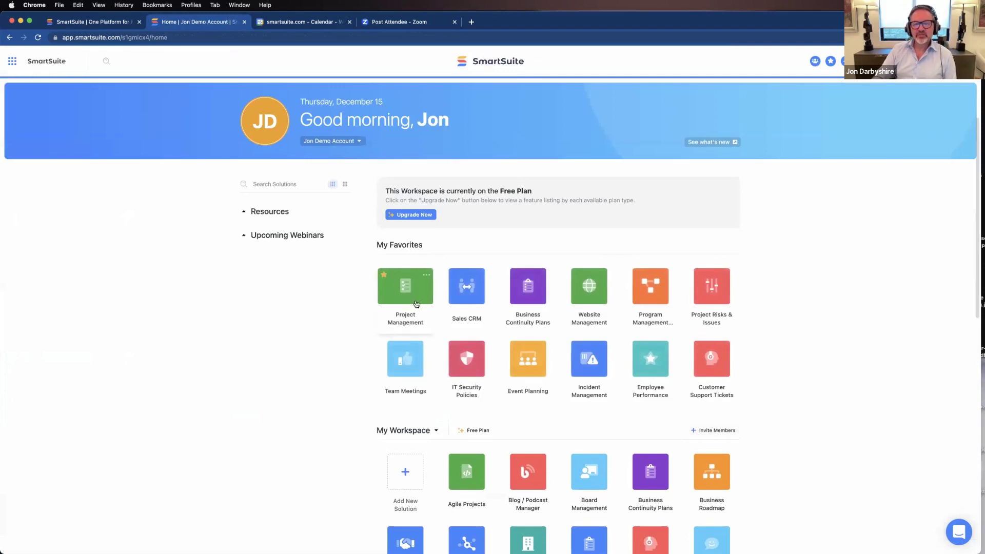
# Open the Project Management solution again and examine the records and columns of the Projects by Stage view
pyautogui.click(414, 303)
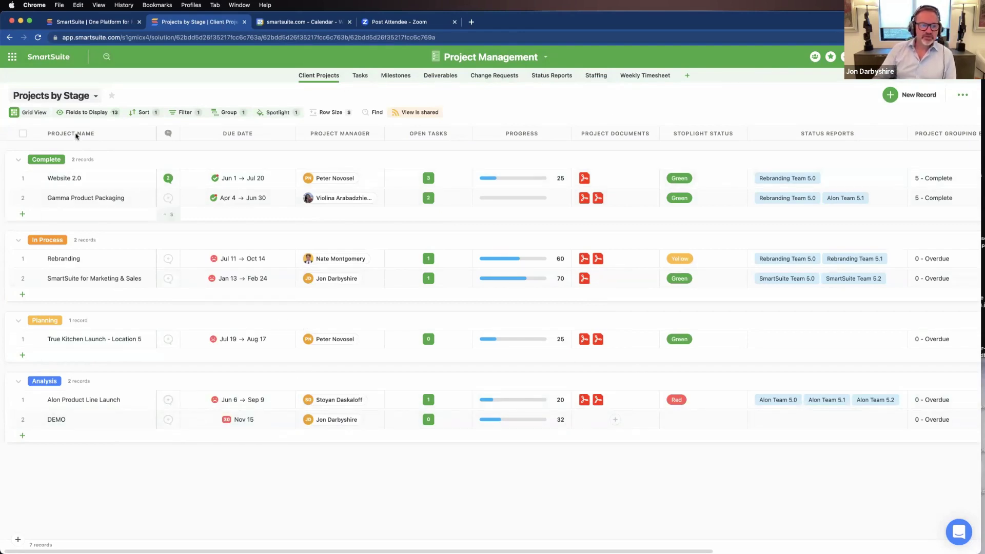
pyautogui.click(101, 178)
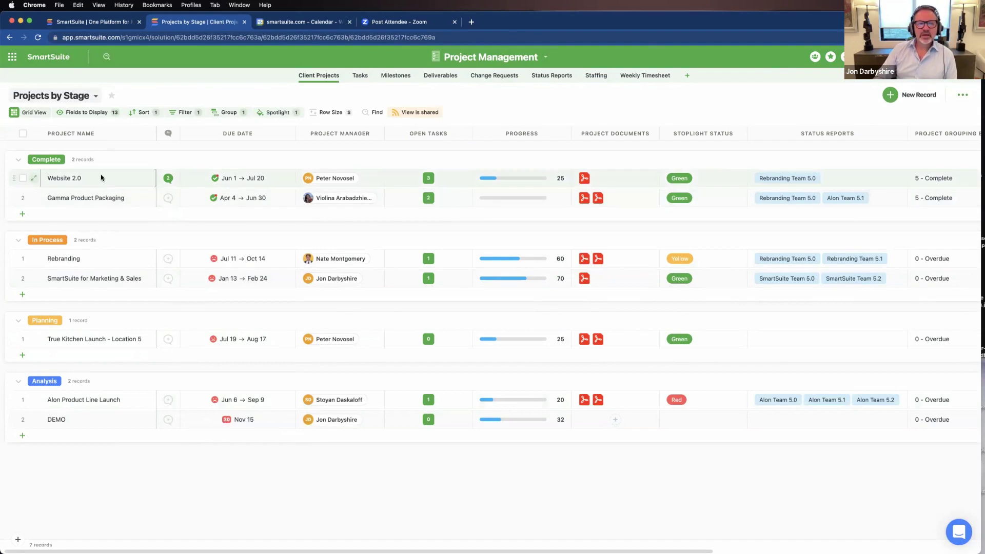
pyautogui.click(700, 205)
pyautogui.hscroll(5, 701, 201)
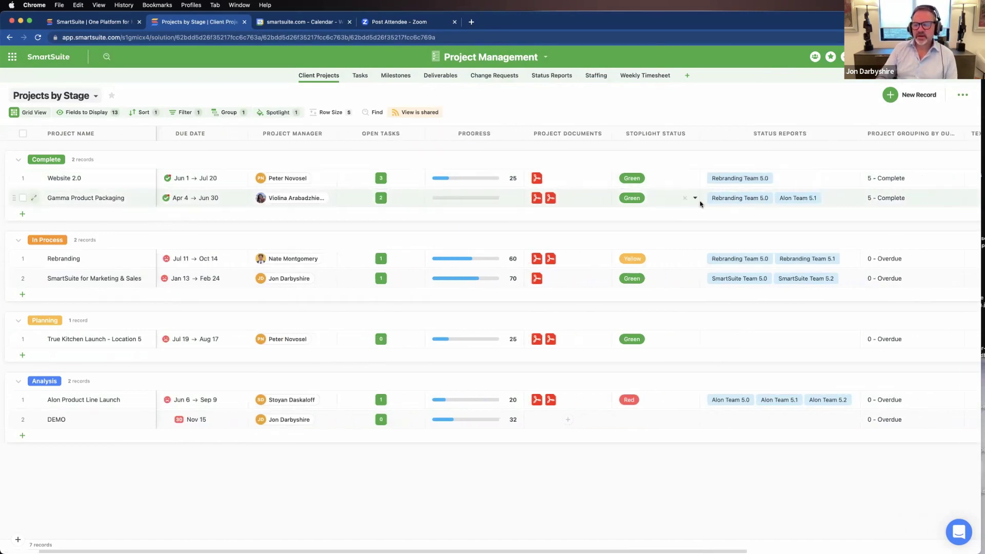
pyautogui.hscroll(-5, 701, 203)
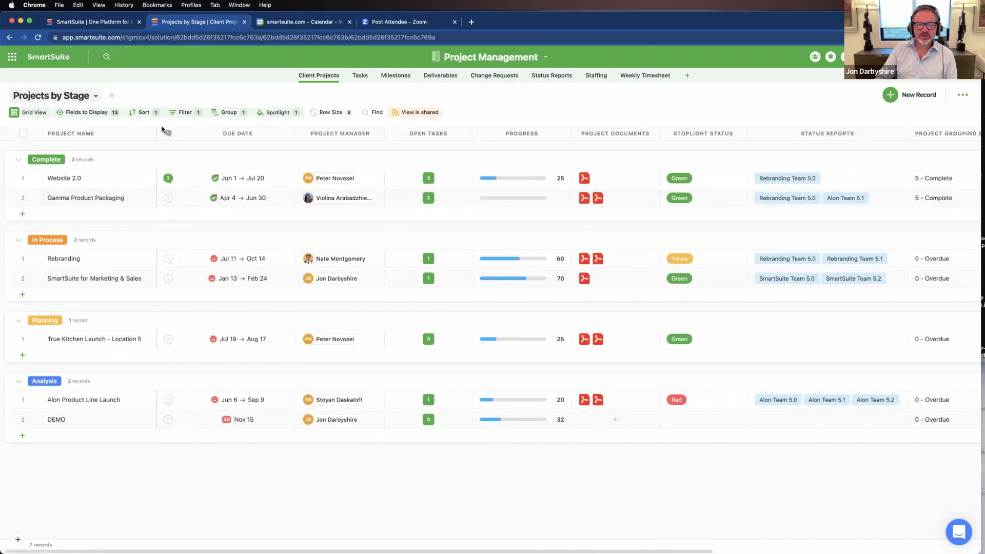
# Add the Last Updated and Milestones fields to the Projects by Stage view and check the new columns
pyautogui.click(83, 113)
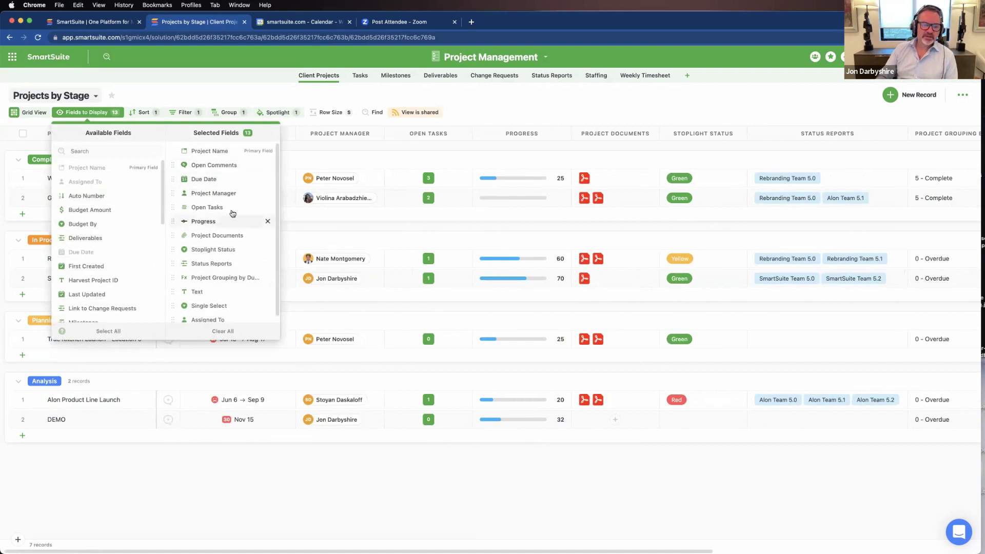
pyautogui.scroll(-3, 117, 230)
pyautogui.scroll(-3, 118, 231)
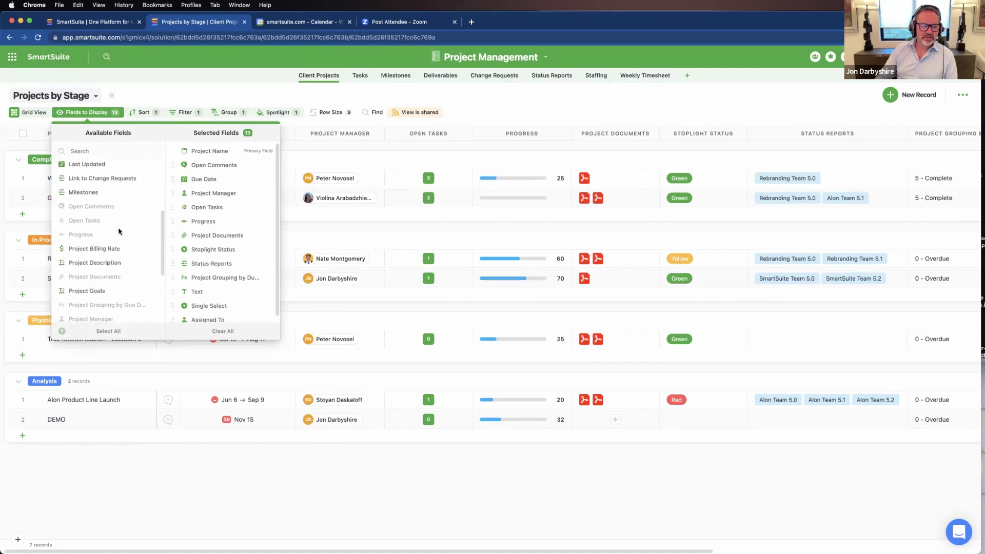
pyautogui.click(97, 167)
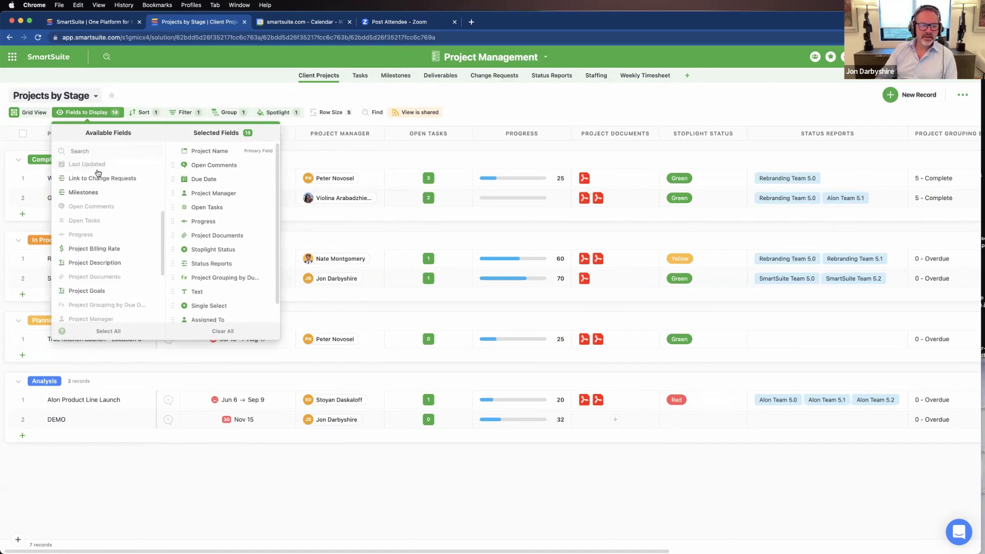
pyautogui.click(95, 193)
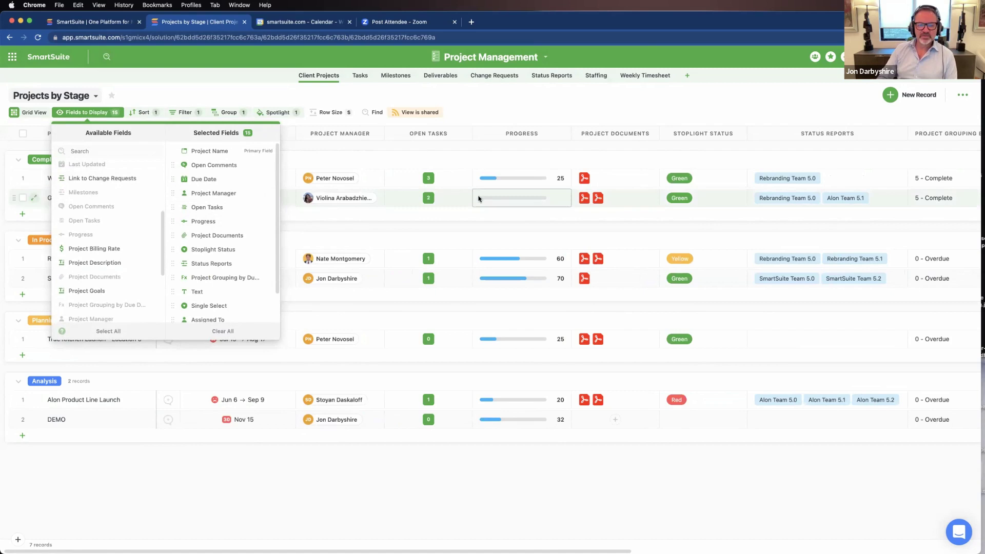
pyautogui.click(562, 154)
pyautogui.hscroll(10, 580, 193)
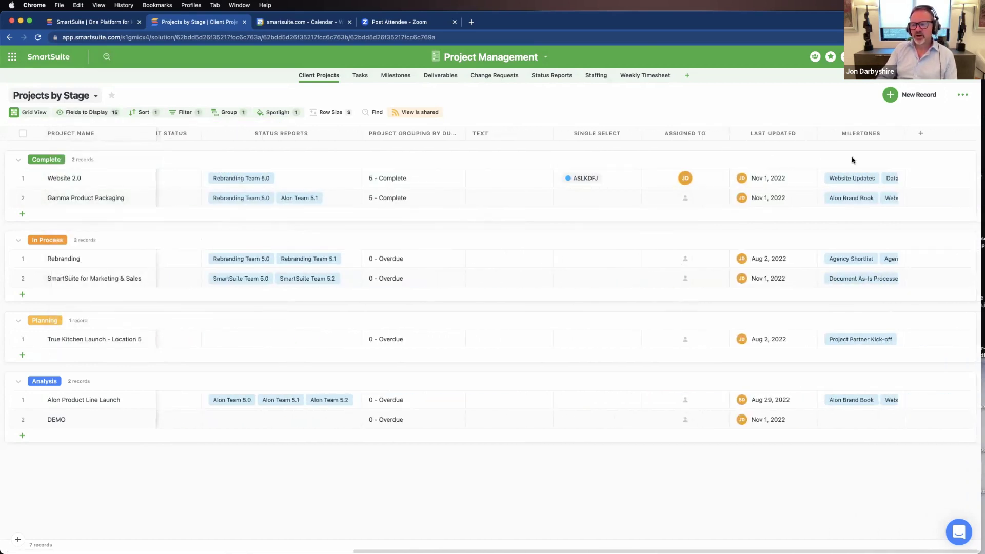
pyautogui.hscroll(-7, 462, 179)
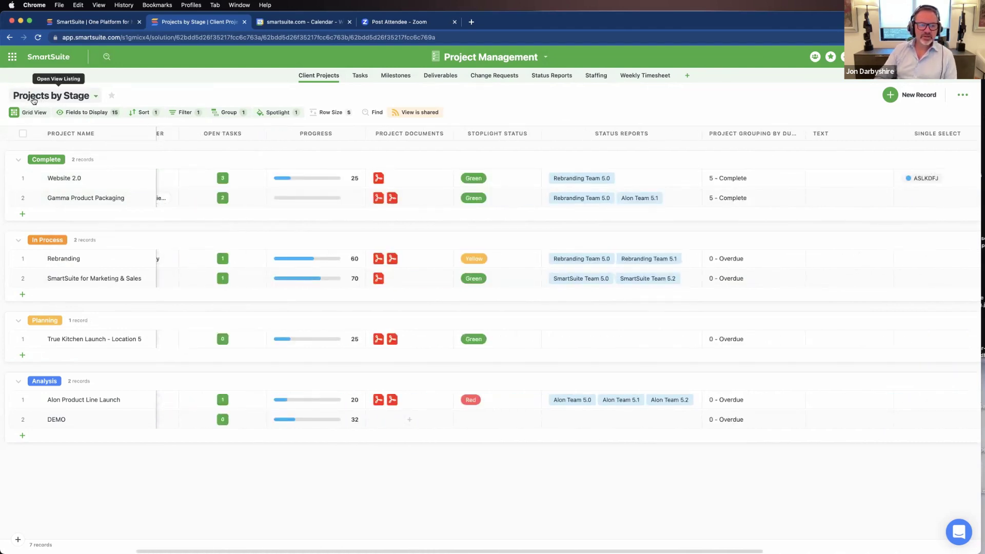
# Examine the Projects by Stoplight Status view and its displayed fields, and return to the Projects by Stage view
pyautogui.click(34, 101)
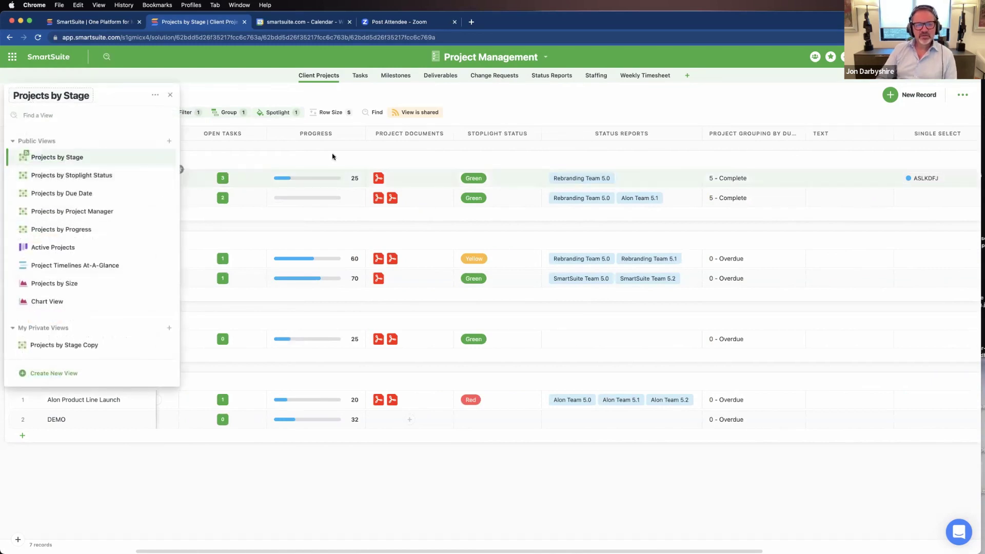
pyautogui.click(68, 177)
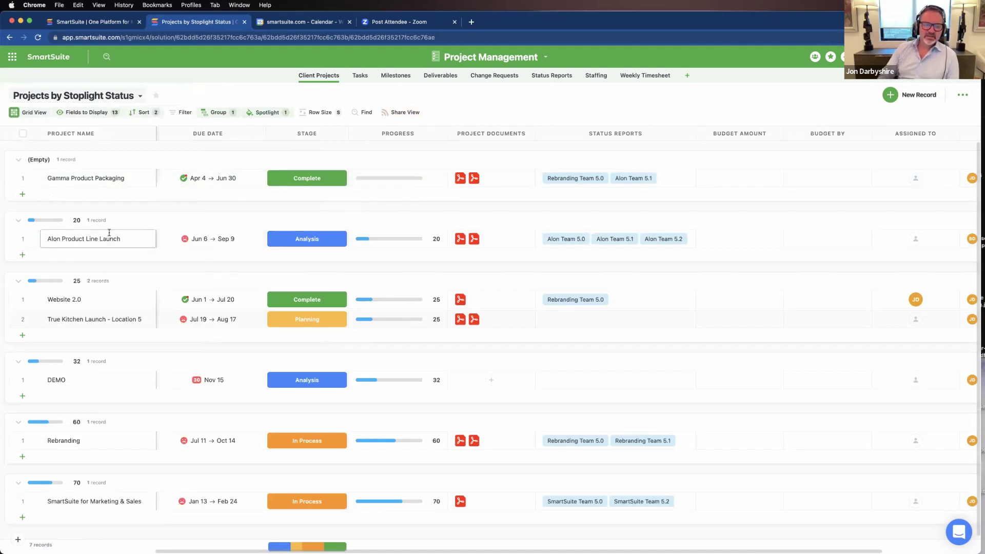
pyautogui.click(91, 114)
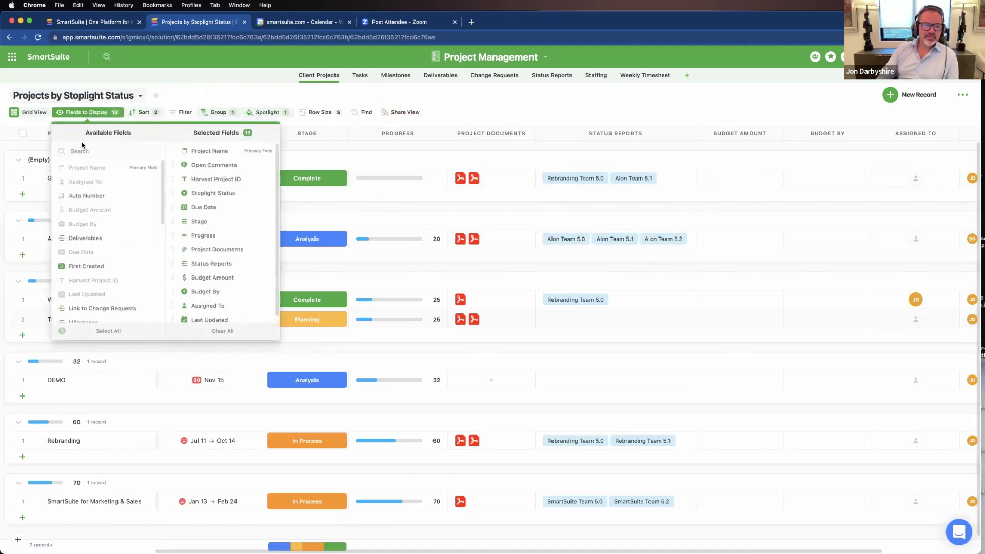
pyautogui.click(239, 86)
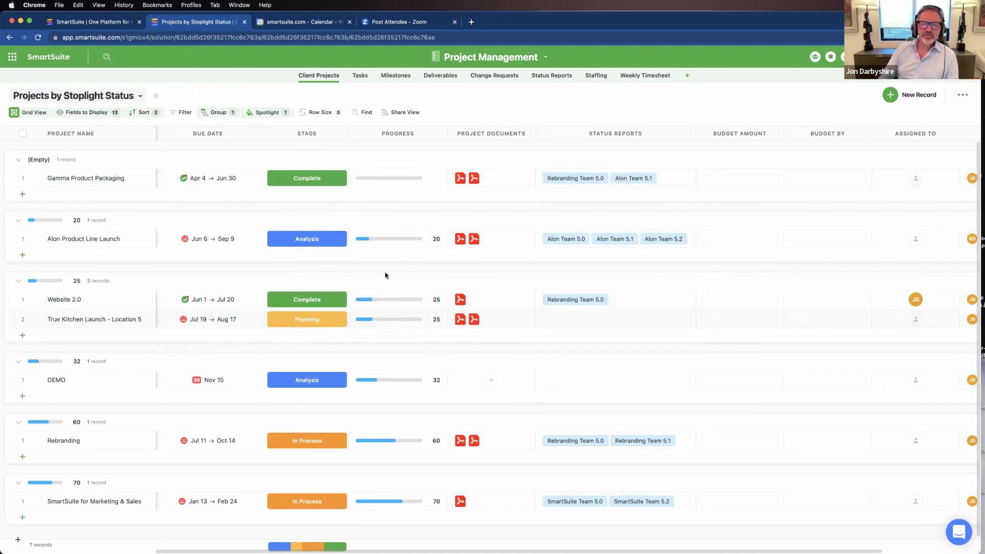
pyautogui.click(41, 98)
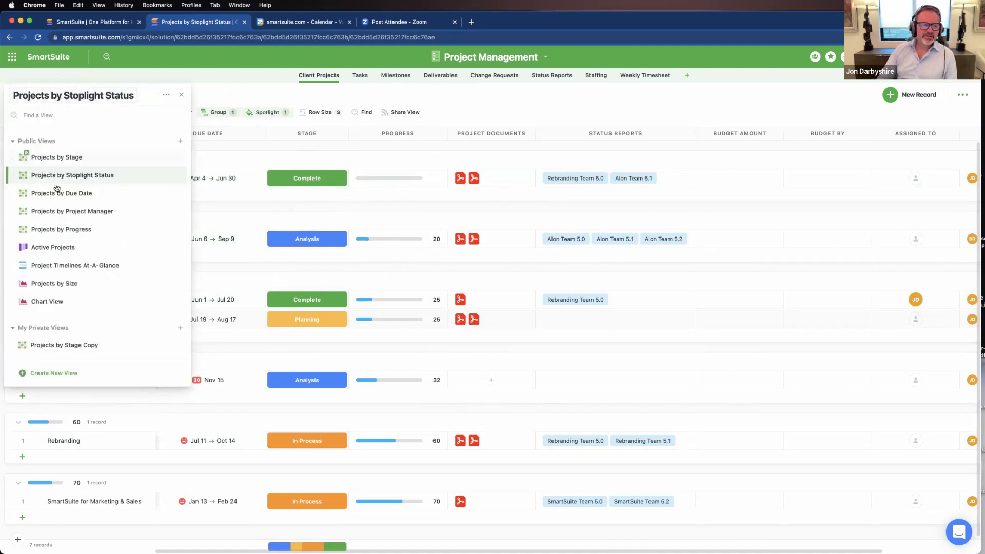
pyautogui.click(57, 158)
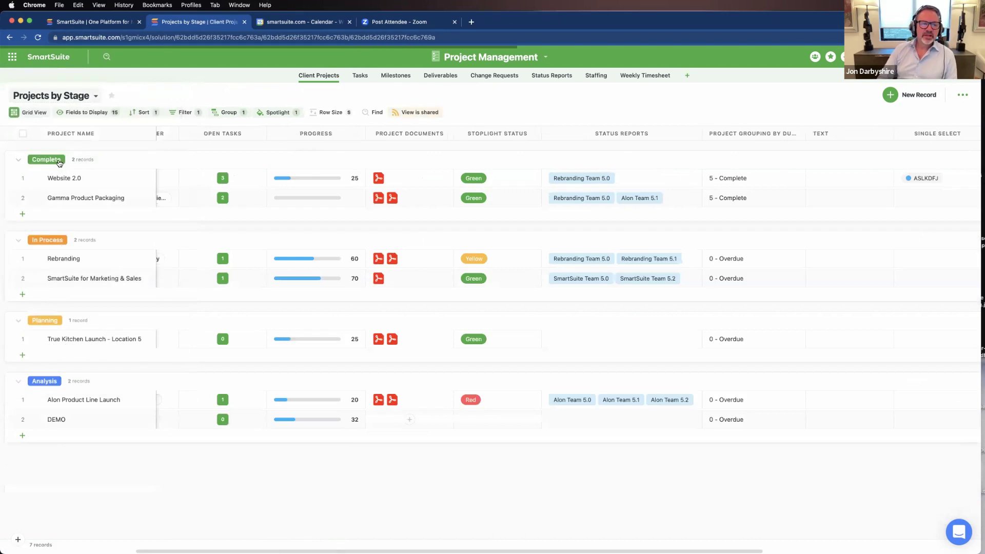
# Try the Card and Kanban display types on the Projects by Stage view and pick up the Website 2.0 card
pyautogui.click(33, 112)
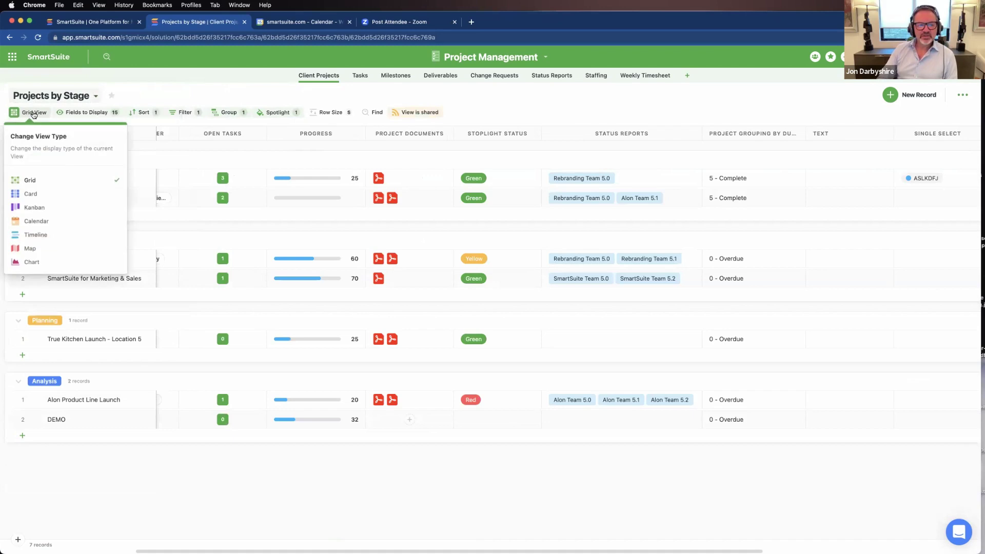
pyautogui.click(31, 195)
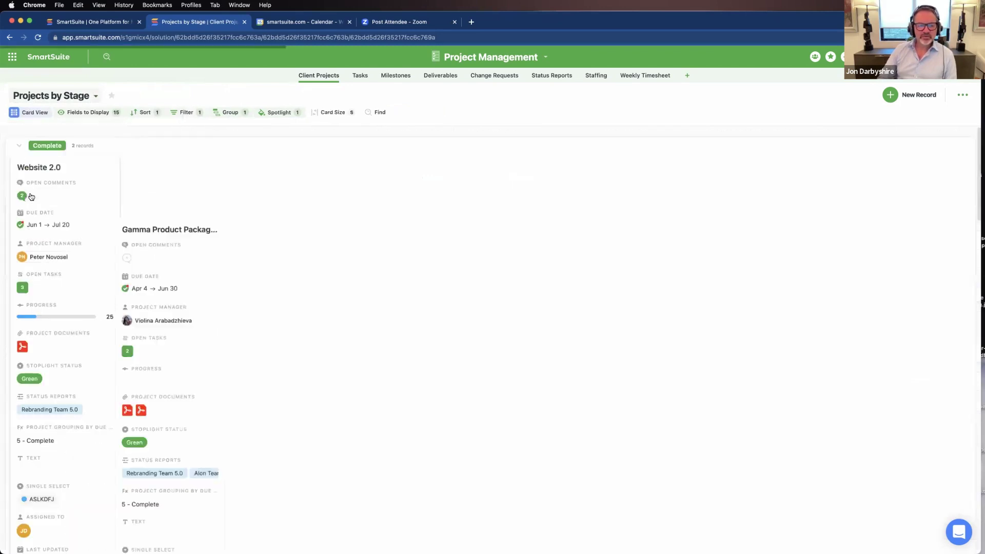
pyautogui.click(36, 116)
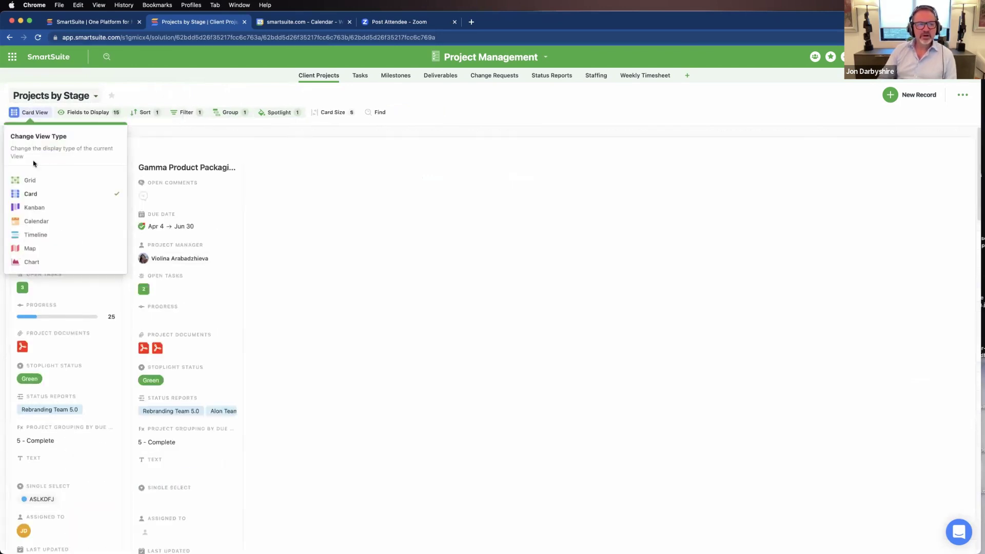
pyautogui.click(34, 208)
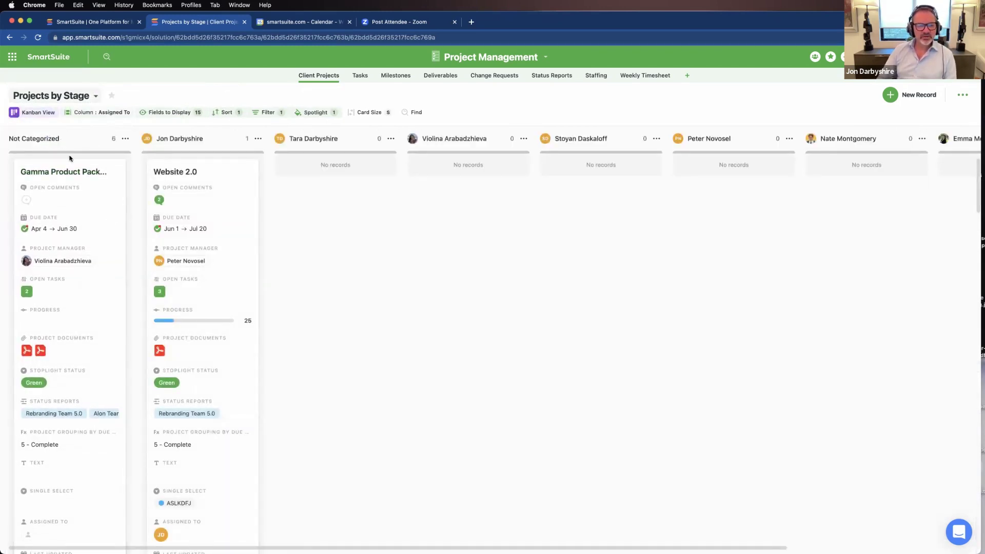
pyautogui.moveTo(189, 177)
pyautogui.mouseDown()
pyautogui.moveTo(354, 172)
pyautogui.moveTo(405, 185)
pyautogui.moveTo(356, 193)
pyautogui.moveTo(186, 165)
pyautogui.mouseUp()
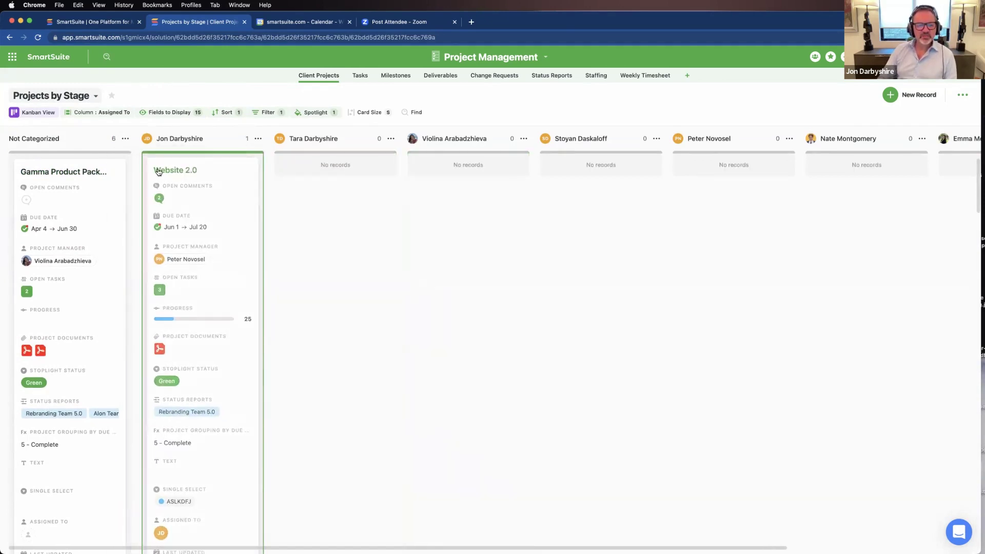
pyautogui.click(40, 113)
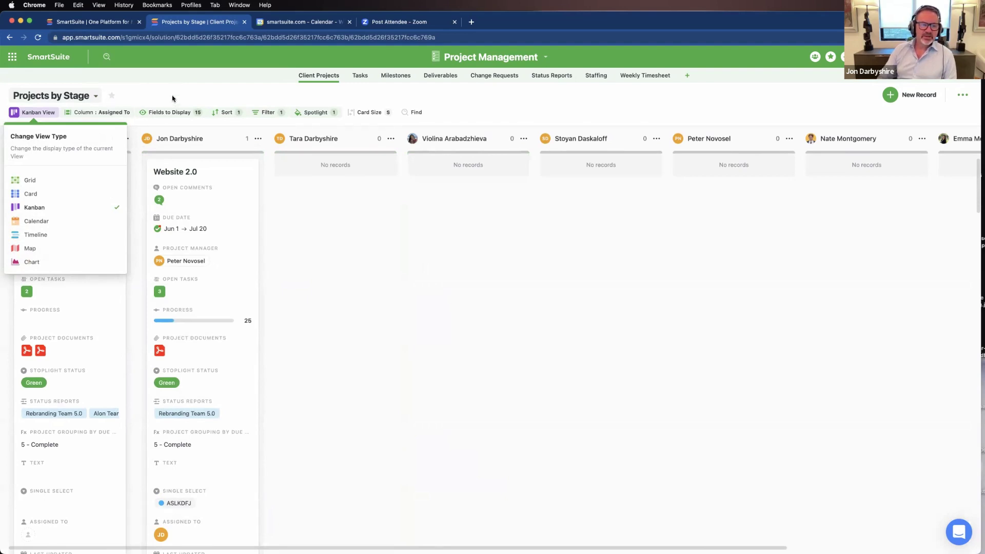
pyautogui.click(71, 114)
# Create a new public card view named Card View in Client Projects
pyautogui.click(60, 103)
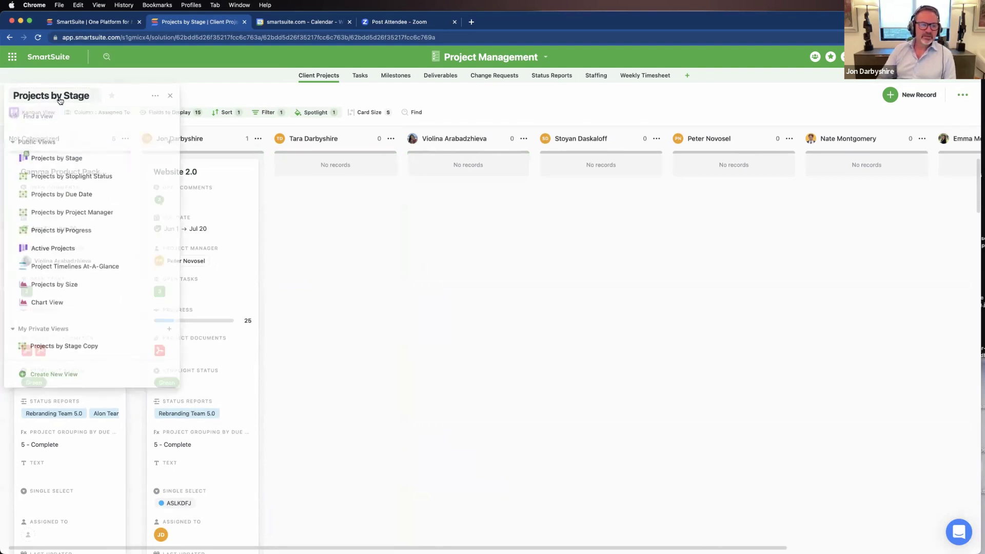
pyautogui.click(169, 141)
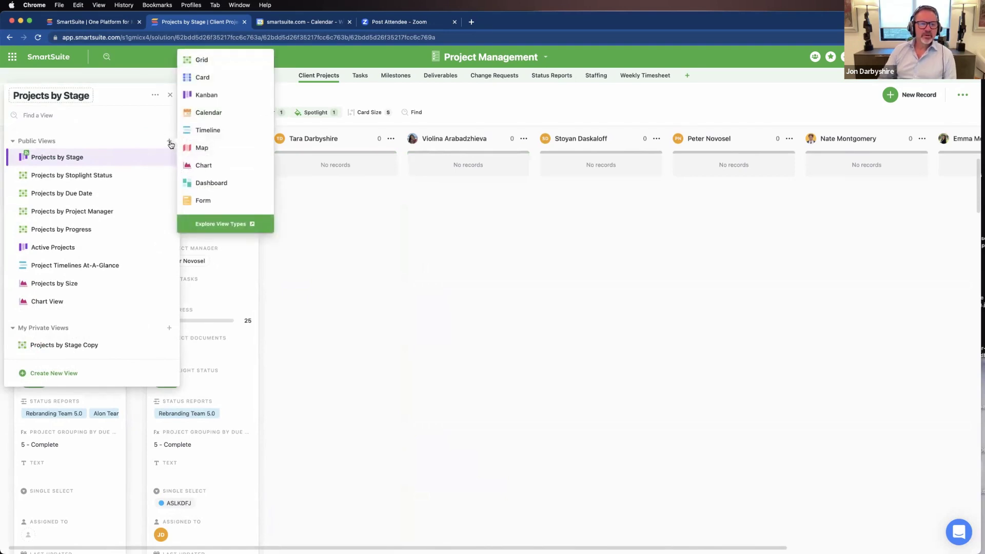
pyautogui.click(209, 82)
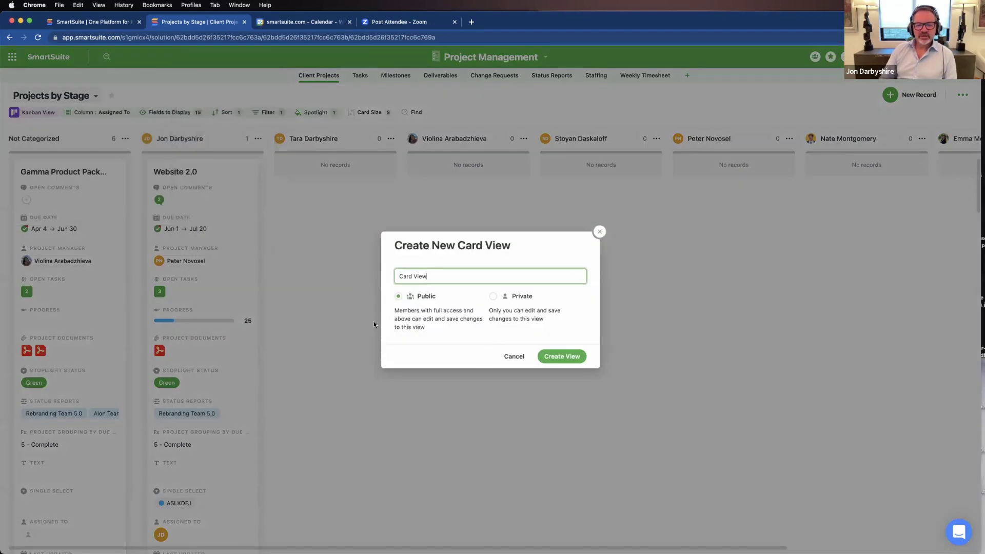
pyautogui.click(562, 357)
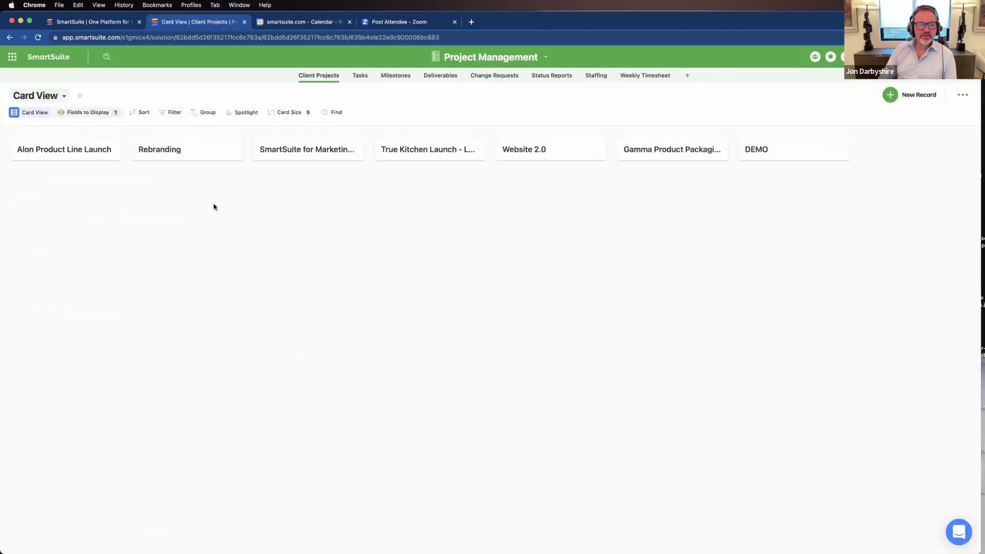
# Display the Auto Number, Budget Amount and Budget By fields on the cards of Card View
pyautogui.click(95, 117)
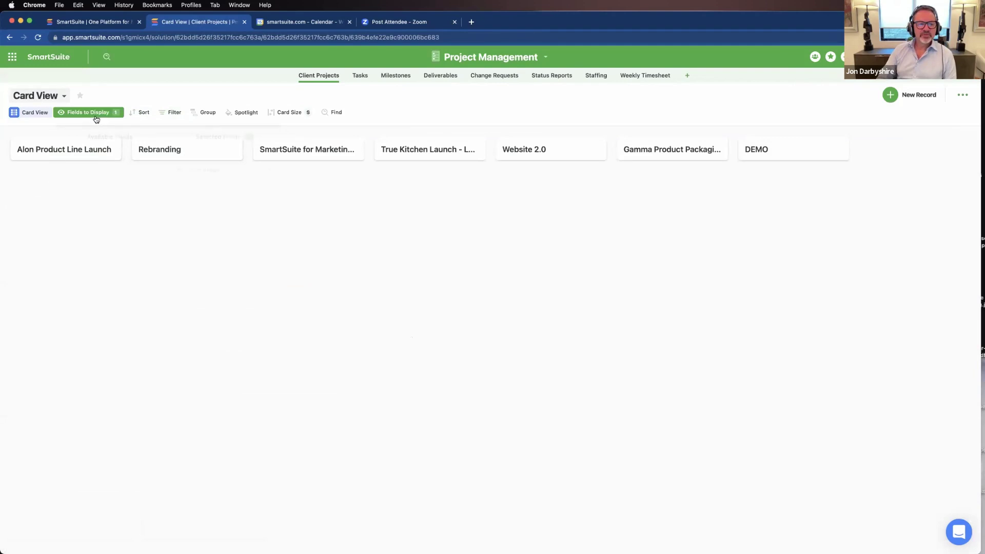
pyautogui.click(85, 197)
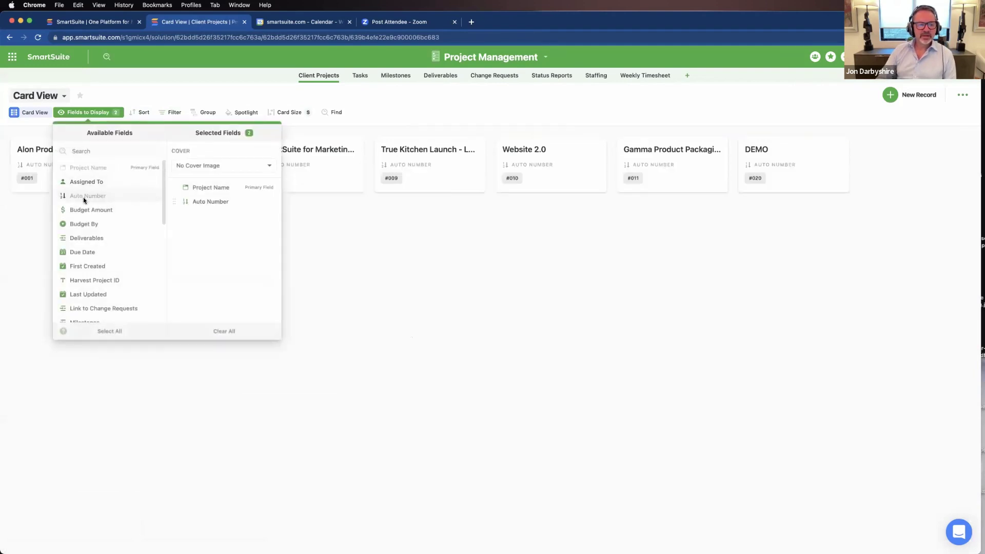
pyautogui.click(85, 211)
pyautogui.click(87, 224)
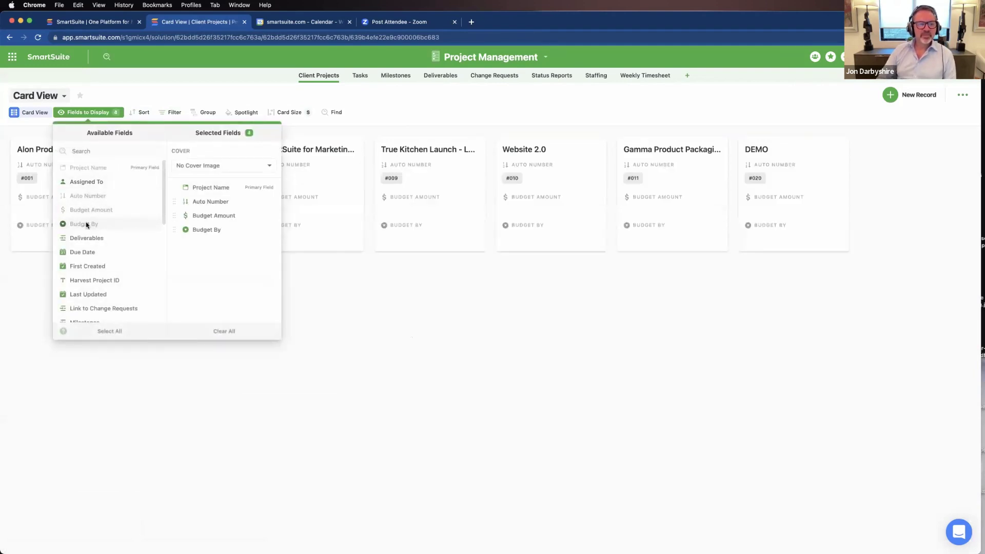
pyautogui.click(273, 341)
pyautogui.moveTo(319, 180); pyautogui.dragTo(302, 164)
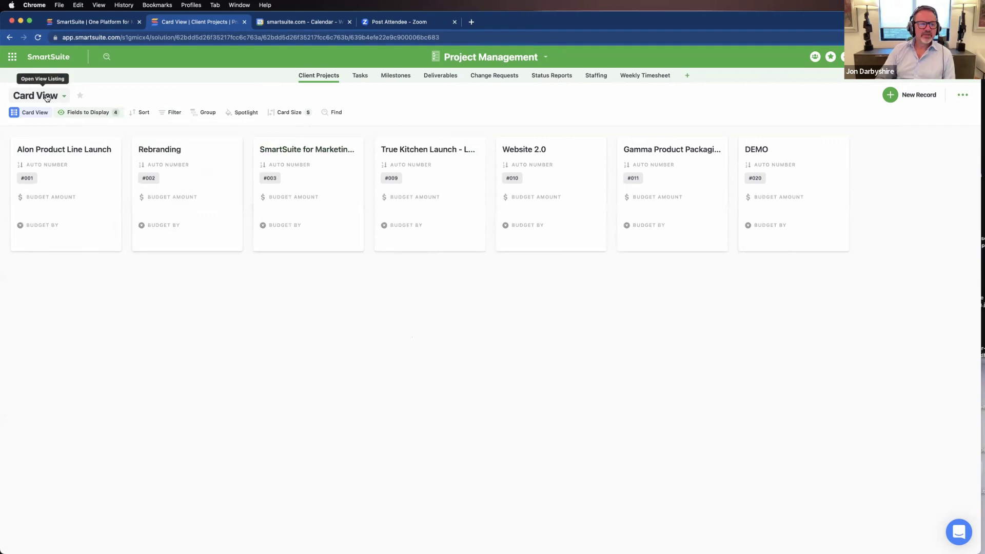
# Check which view types can be created as a new public view
pyautogui.click(47, 97)
pyautogui.click(168, 142)
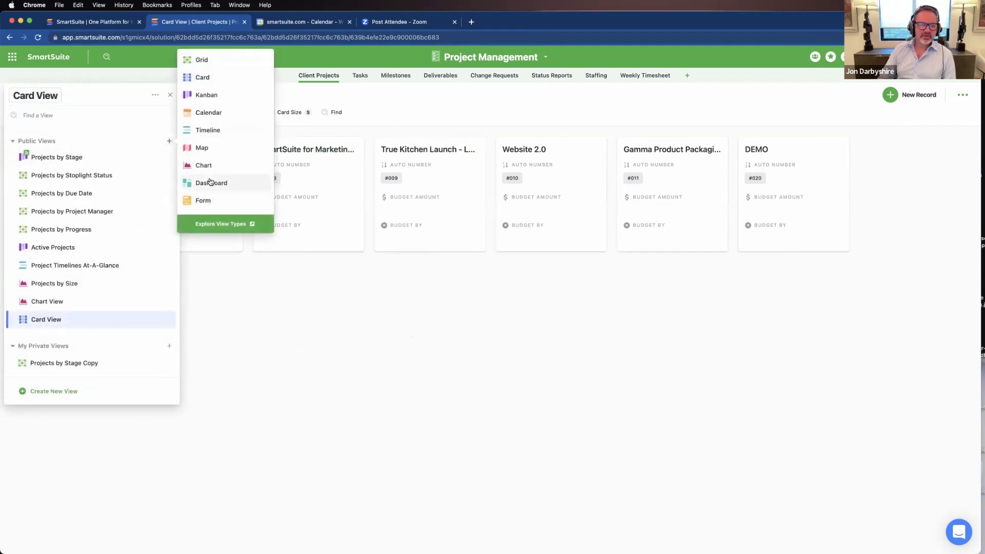
pyautogui.click(366, 103)
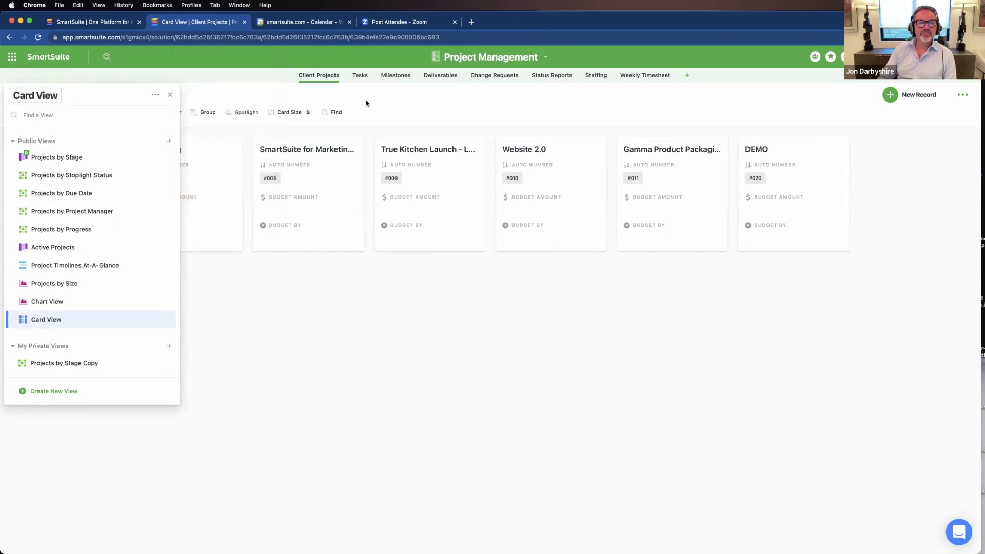
pyautogui.click(362, 101)
# Open the Projects by Stage view and change its display type to Grid
pyautogui.click(46, 99)
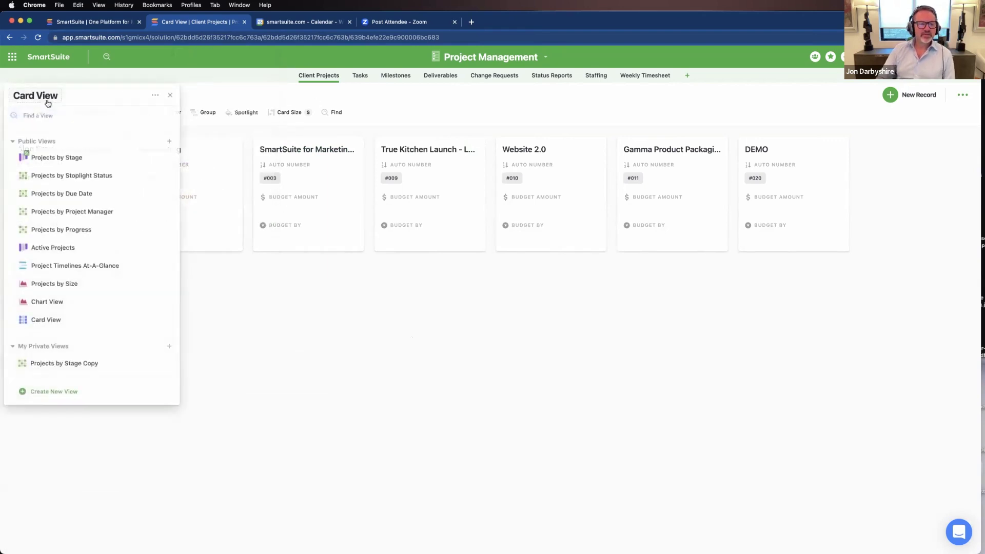
pyautogui.click(49, 158)
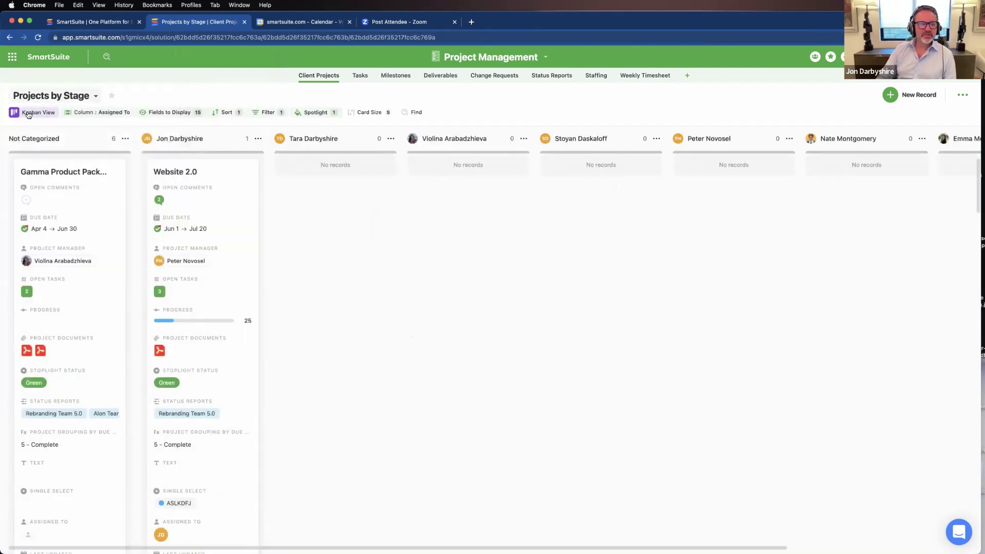
pyautogui.click(28, 113)
pyautogui.click(29, 179)
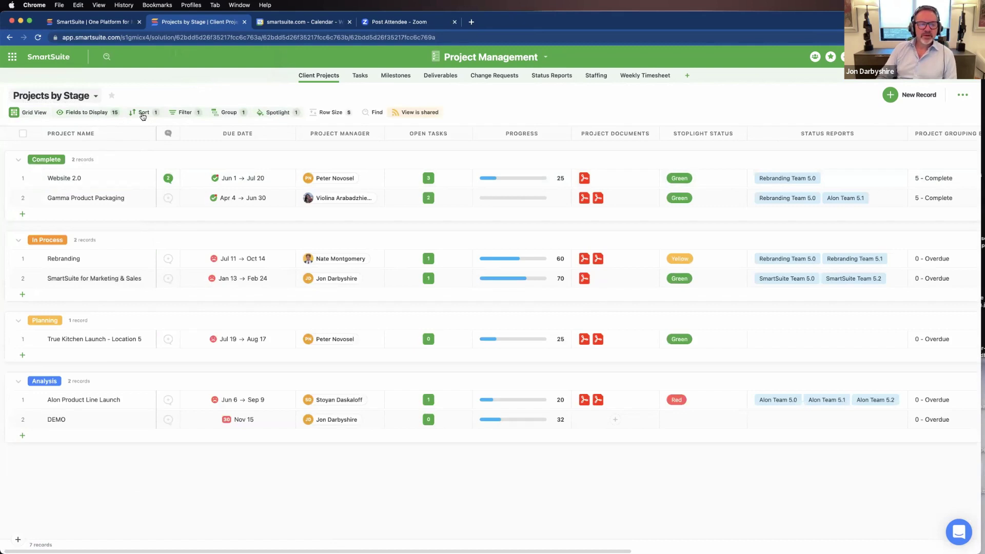
# Group the records of the Projects by Stage view by Status Reports
pyautogui.click(221, 114)
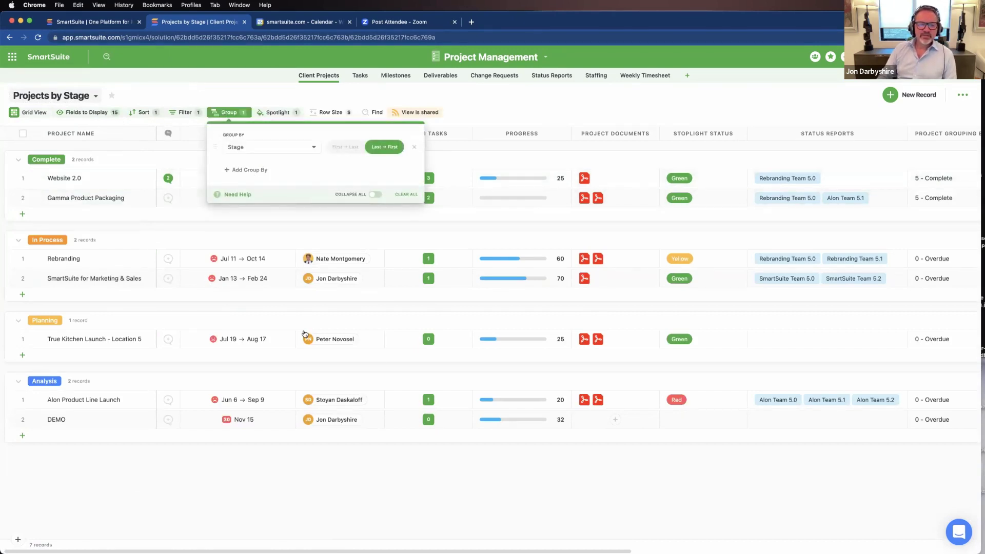
pyautogui.click(239, 150)
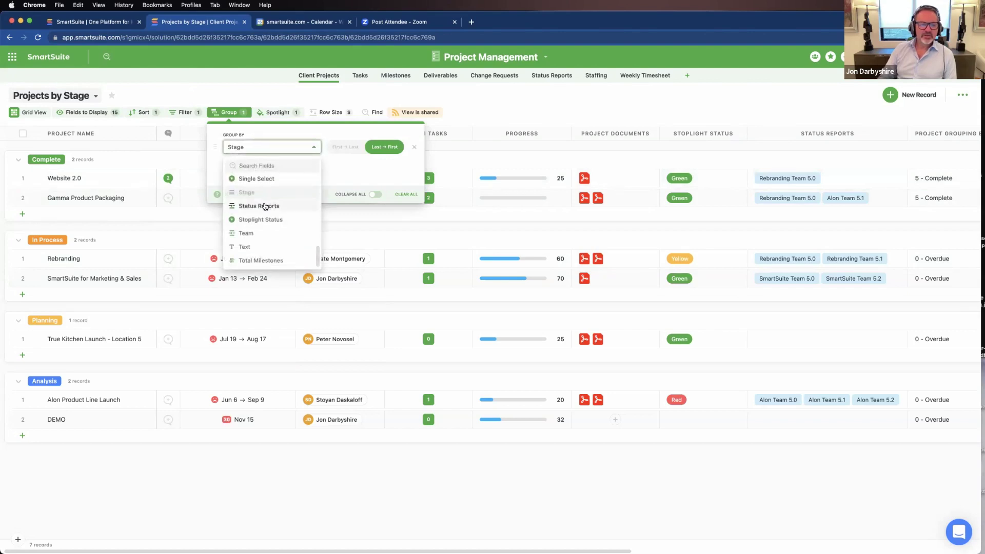
pyautogui.click(259, 206)
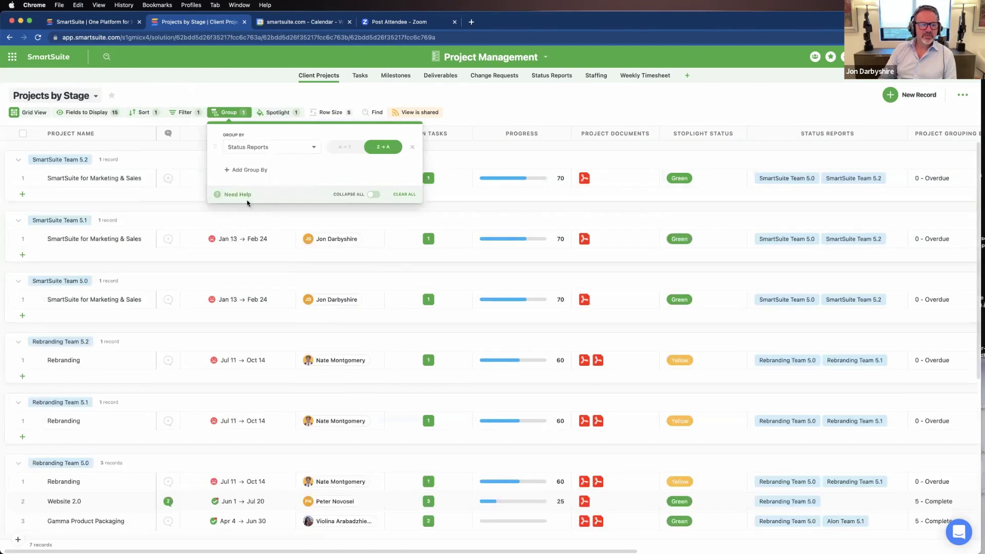
# Switch the grouping of the Projects by Stage view back to Stage
pyautogui.click(247, 149)
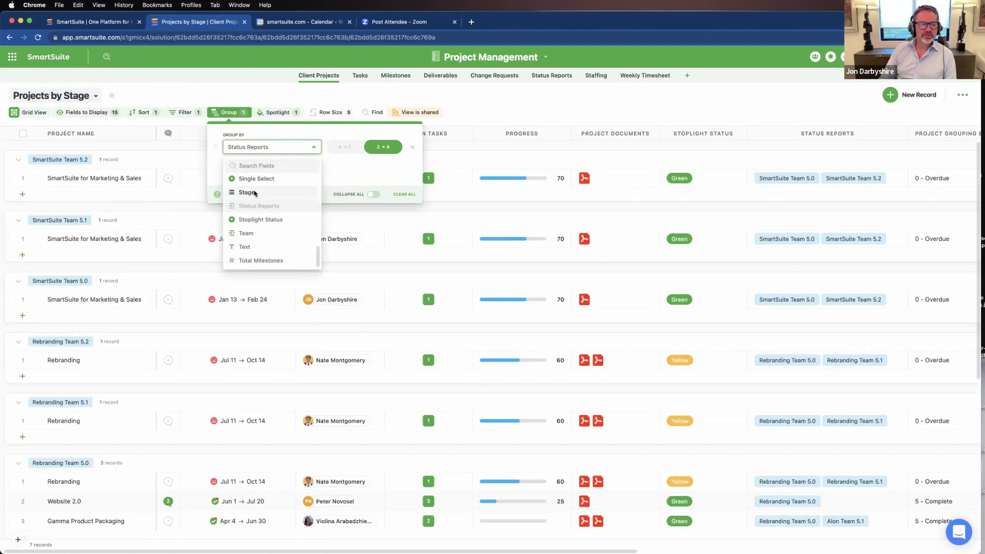
pyautogui.click(248, 193)
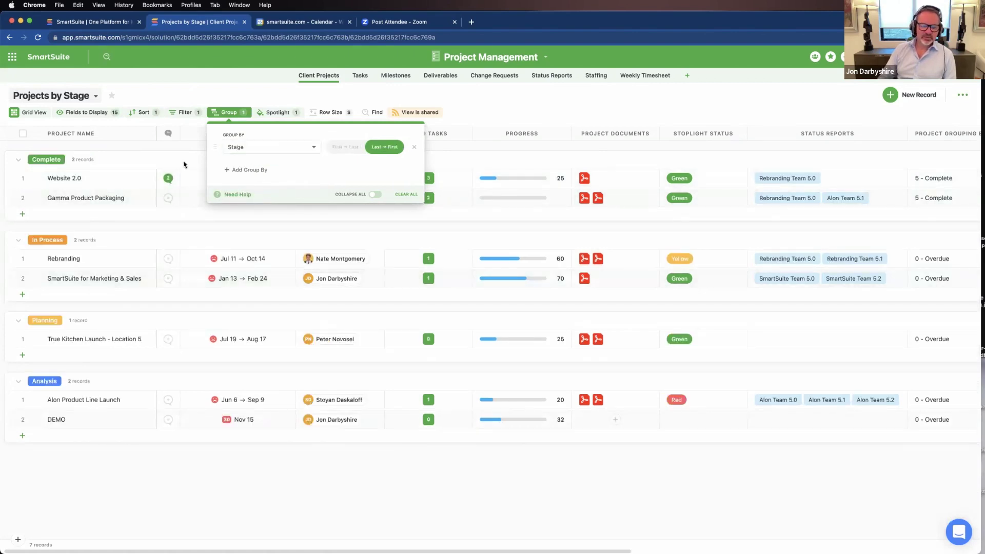
pyautogui.click(465, 112)
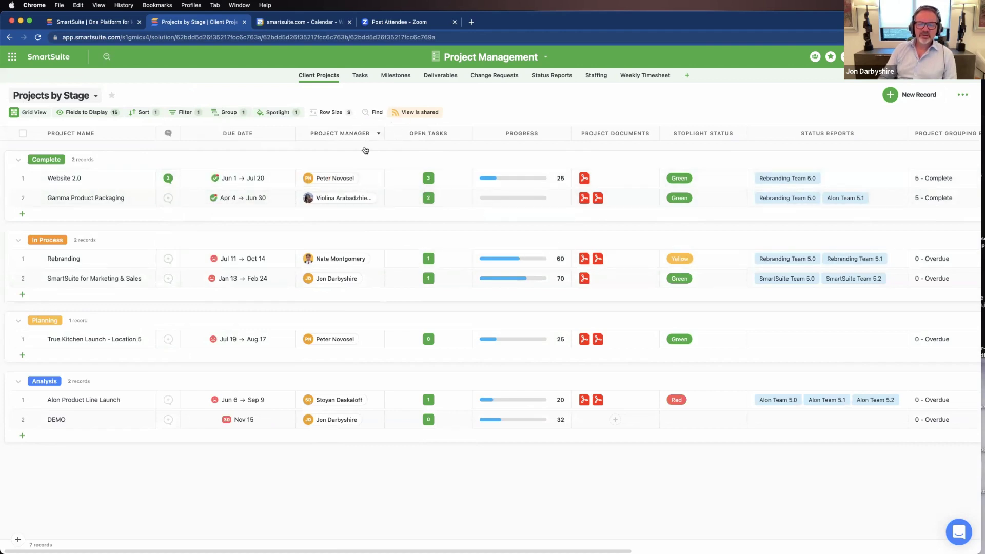
# Check the sharing options of the Projects by Stage view and select its shared link
pyautogui.click(403, 116)
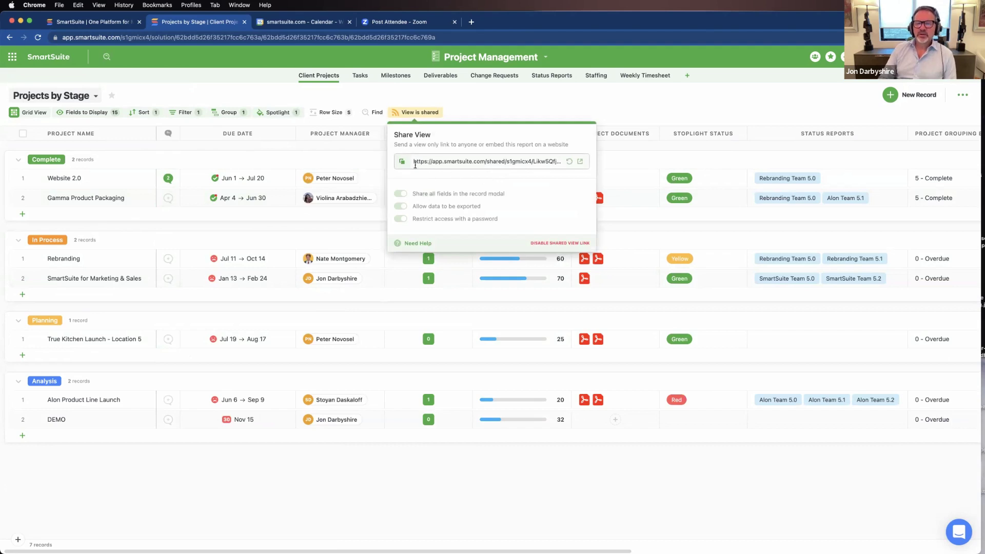
pyautogui.moveTo(413, 162); pyautogui.dragTo(556, 171)
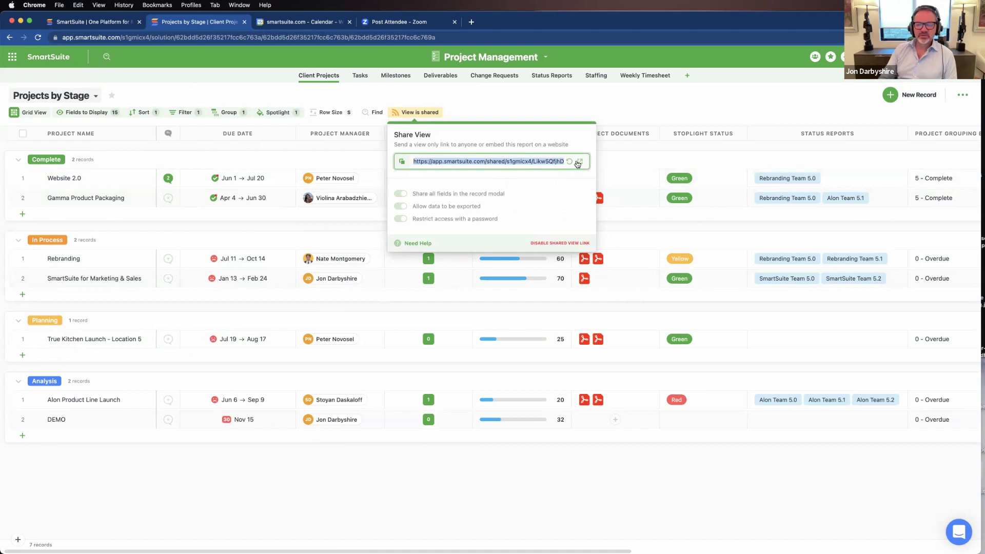
pyautogui.click(535, 112)
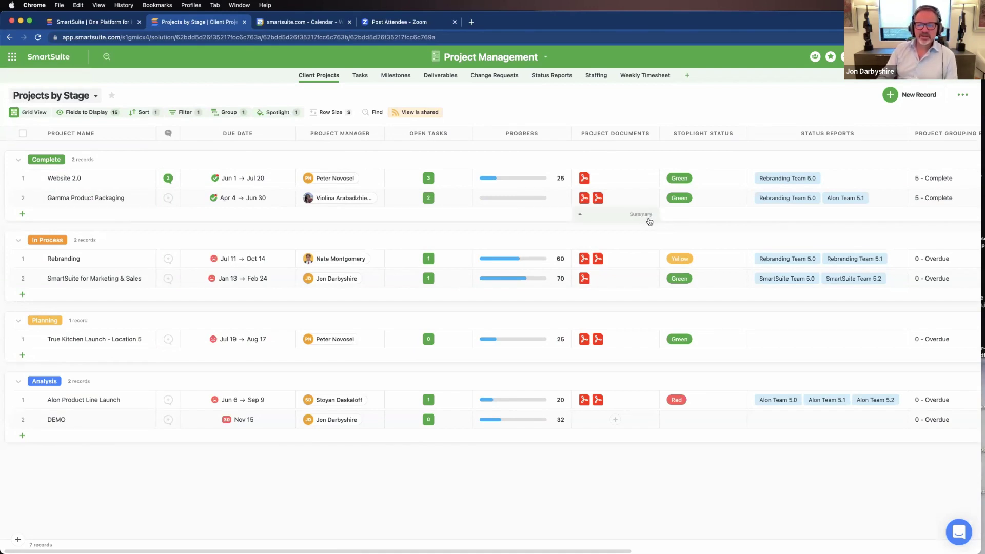
# Examine the list of field types offered for a new field after the Milestones column
pyautogui.hscroll(5, 649, 222)
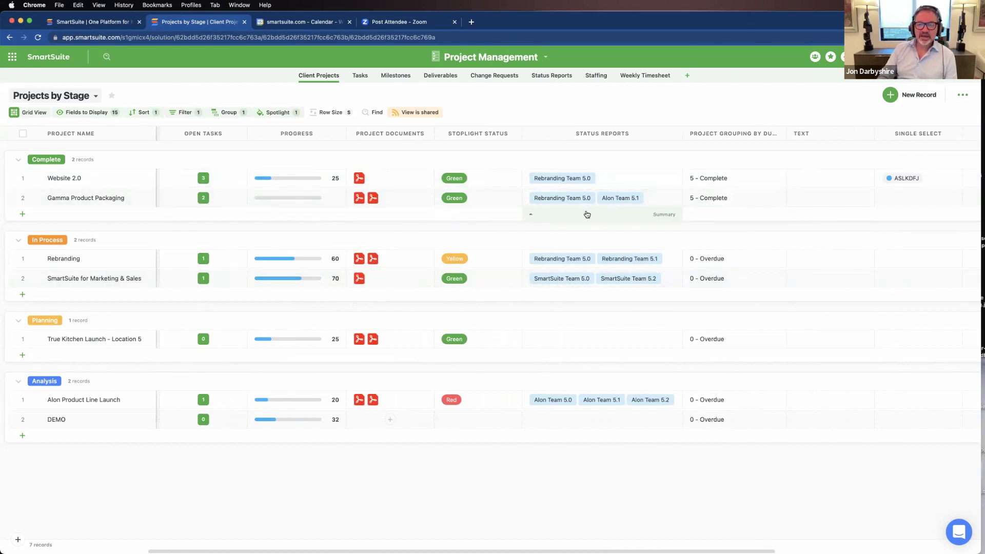
pyautogui.hscroll(5, 580, 210)
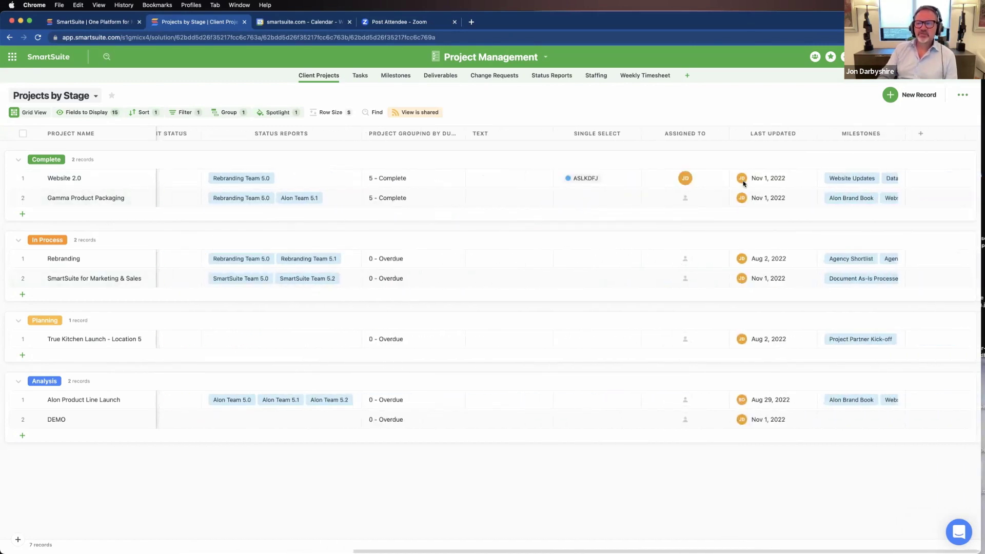
pyautogui.click(922, 134)
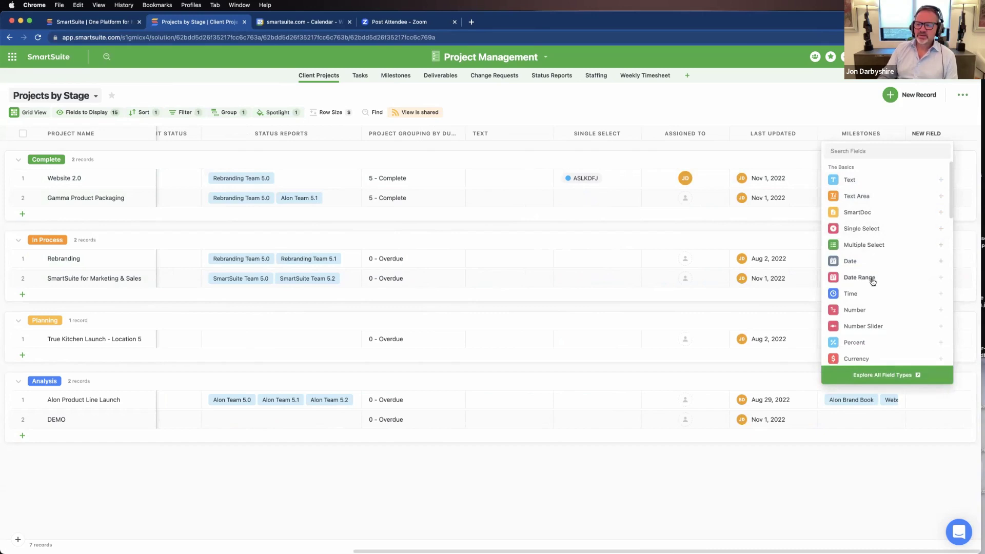
pyautogui.moveTo(872, 291)
pyautogui.scroll(-1, 872, 290)
pyautogui.scroll(-7, 872, 290)
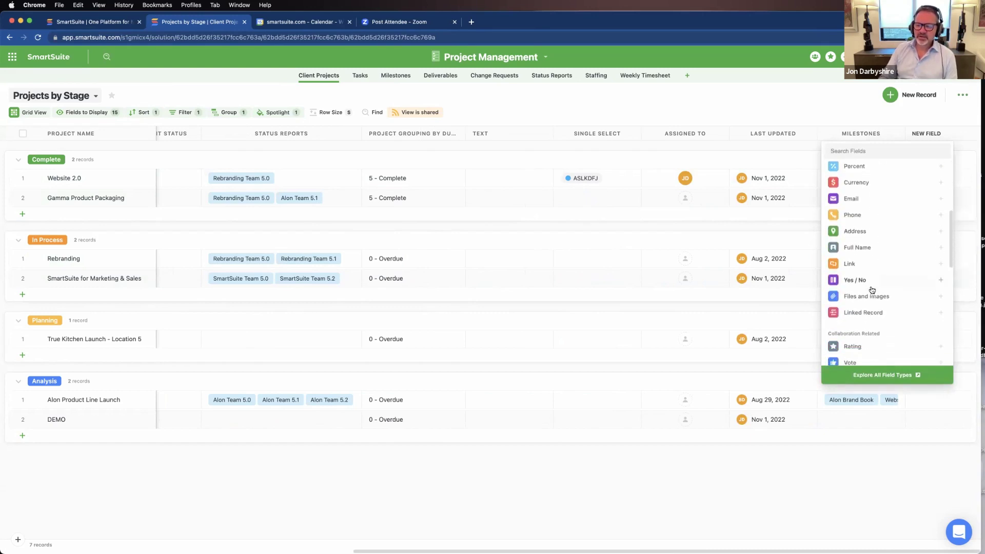
# Review the full catalogue of available field types, from The Basics through More Advanced
pyautogui.click(883, 375)
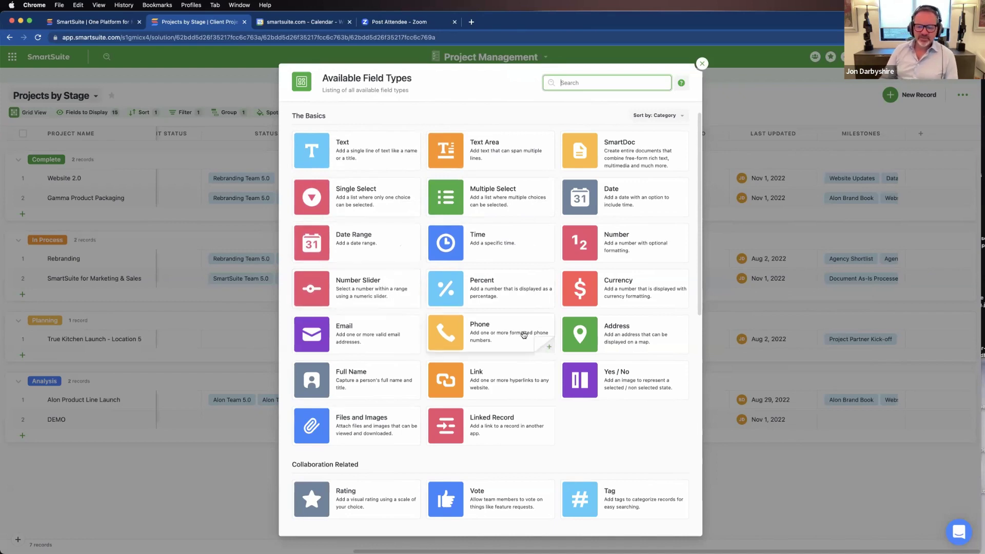
pyautogui.scroll(-5, 523, 333)
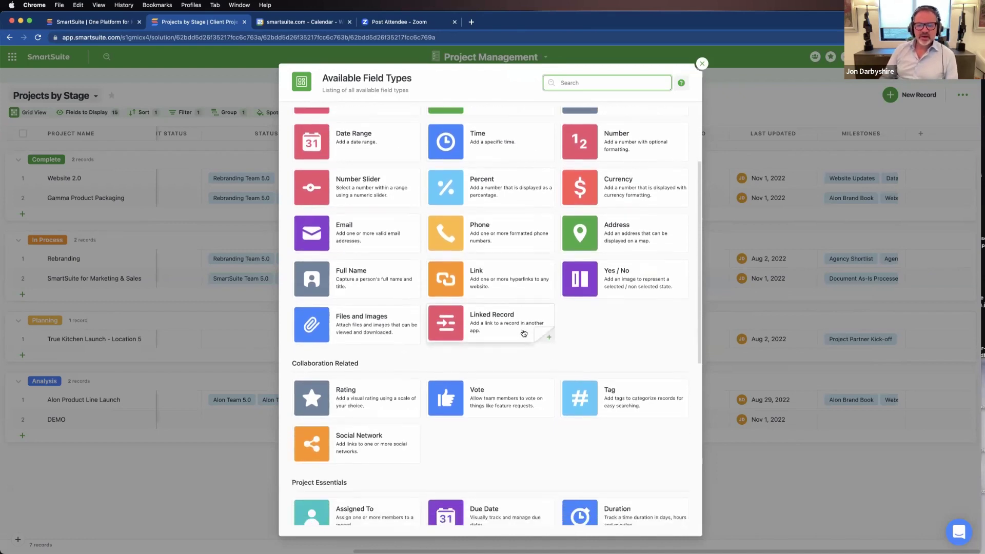
pyautogui.scroll(-3, 523, 333)
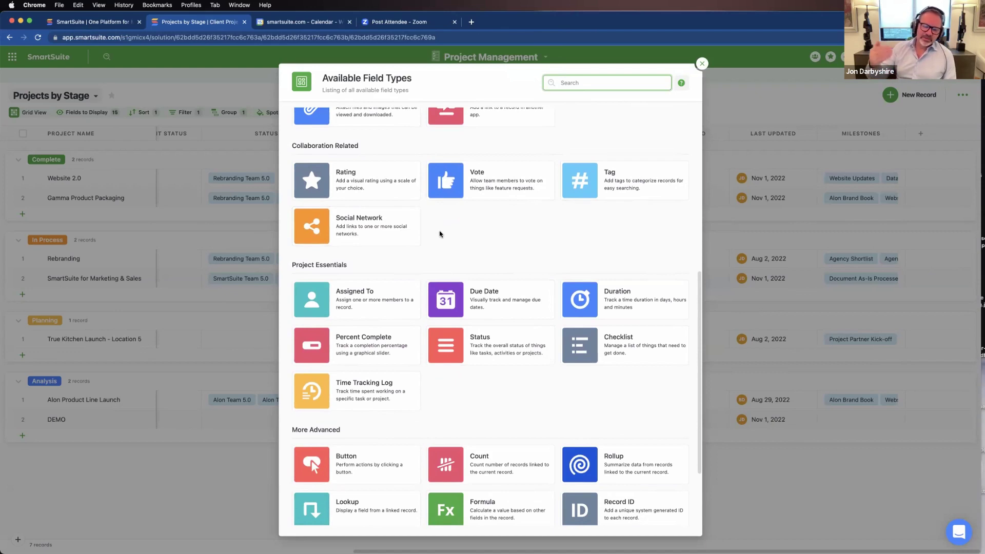
pyautogui.scroll(-1, 440, 235)
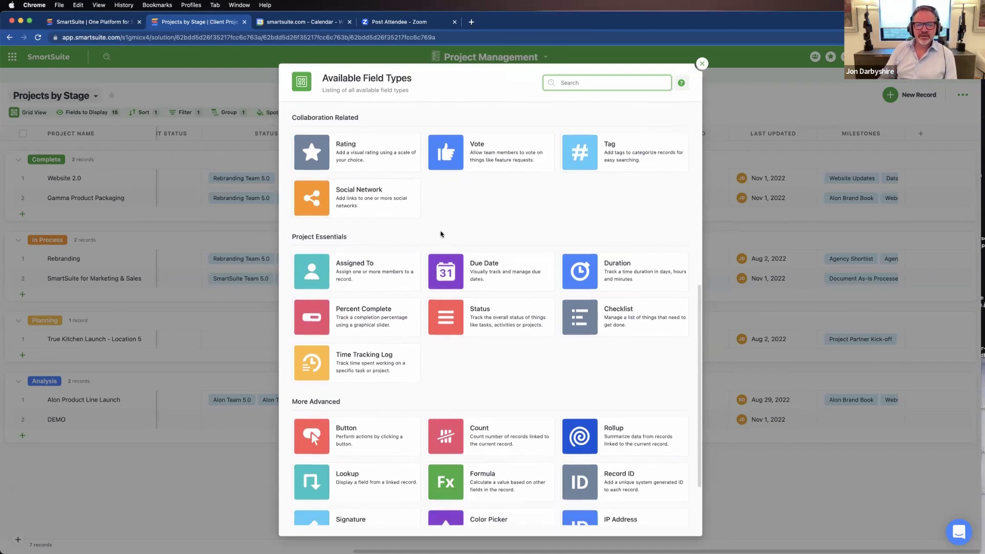
pyautogui.scroll(-3, 440, 235)
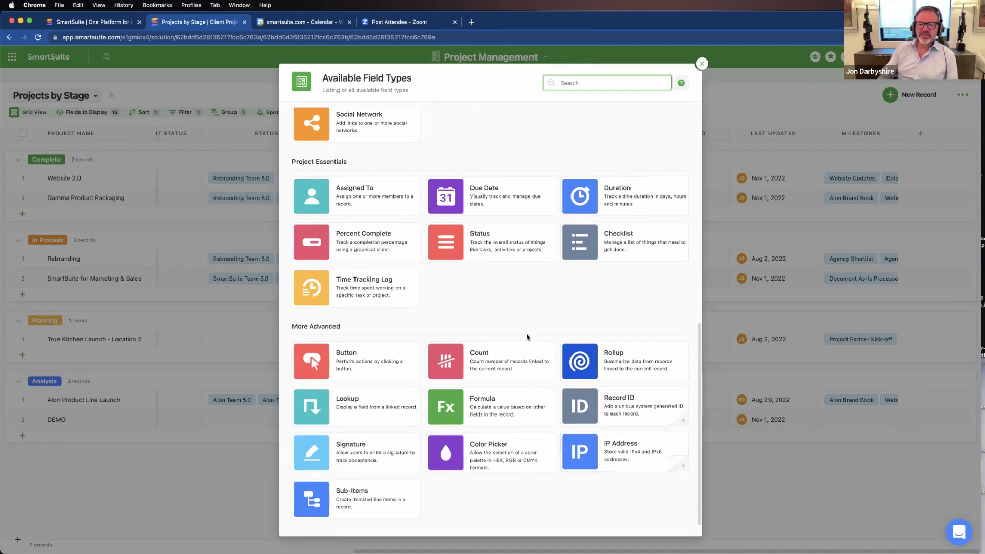
pyautogui.scroll(2, 503, 310)
pyautogui.scroll(10, 503, 310)
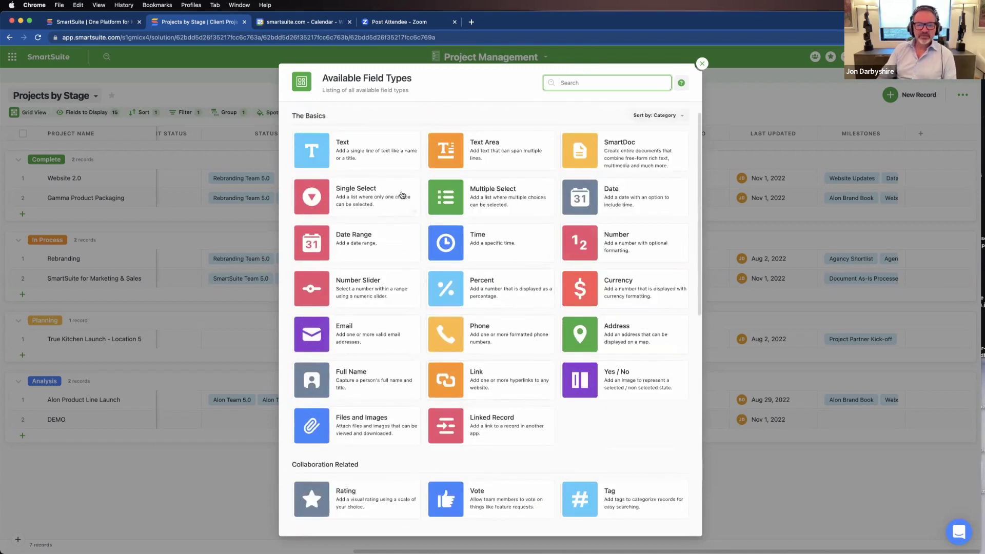
# Start a new Single Select field, keeping its default name
pyautogui.click(372, 206)
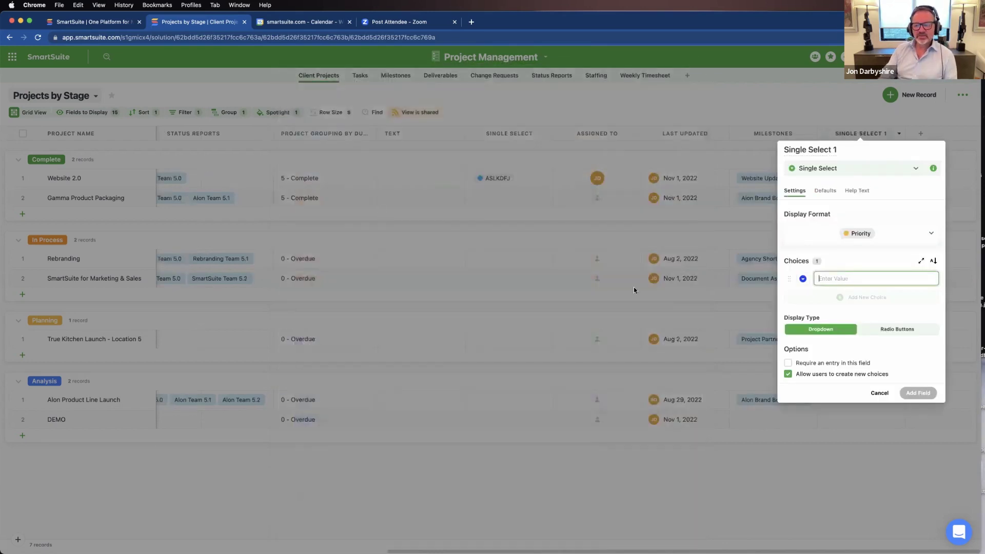
pyautogui.moveTo(839, 150); pyautogui.dragTo(778, 149)
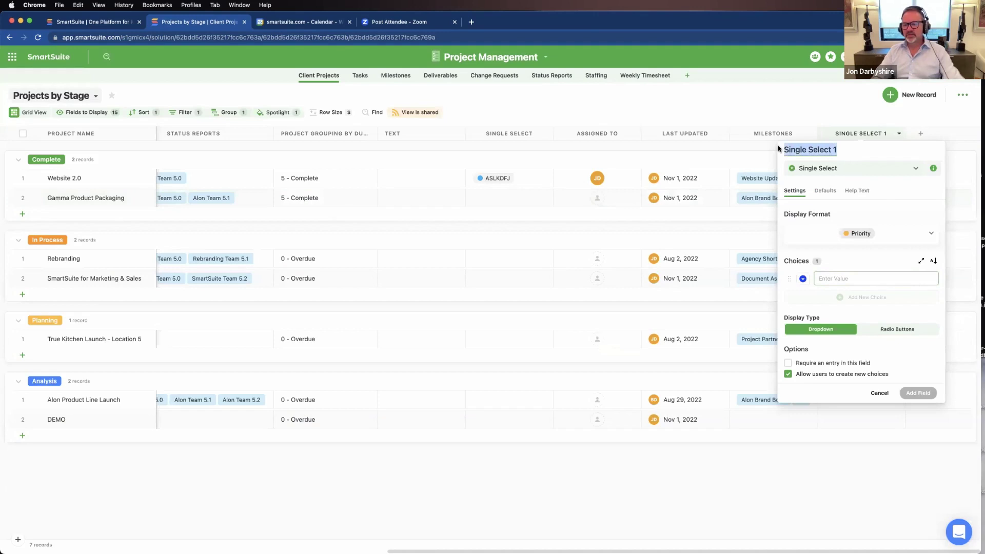
pyautogui.click(850, 151)
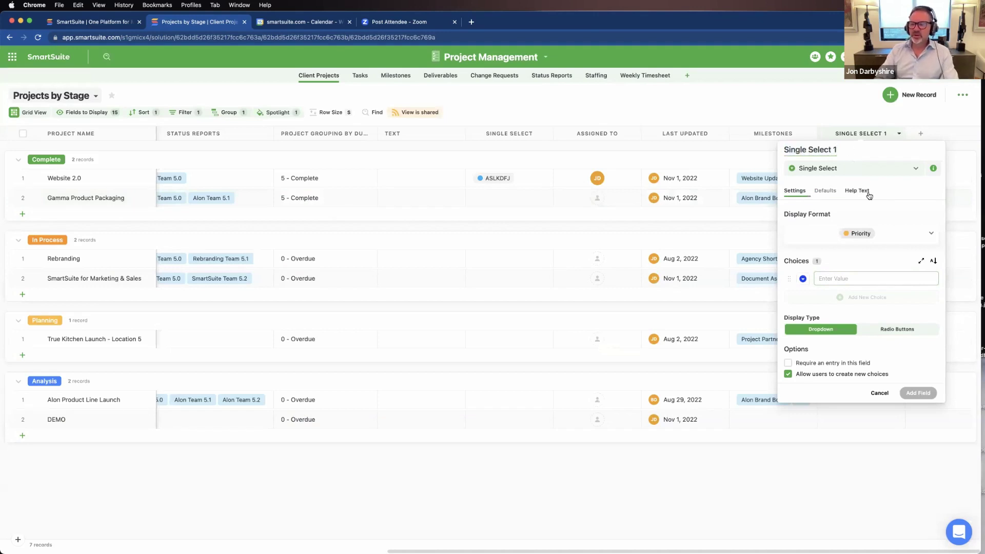
# Try the Colored Pill and Icon with Text display formats for the new single select field
pyautogui.click(880, 238)
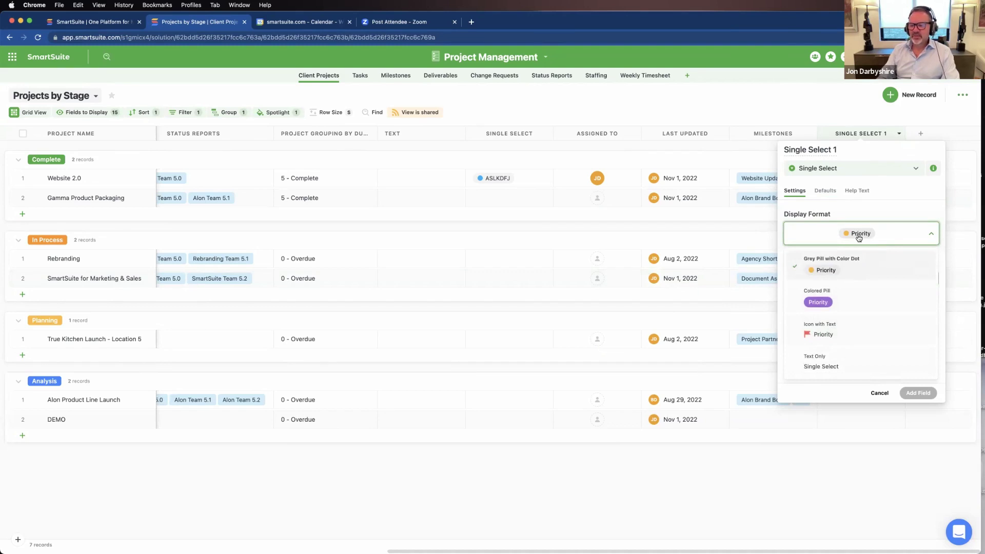
pyautogui.click(843, 299)
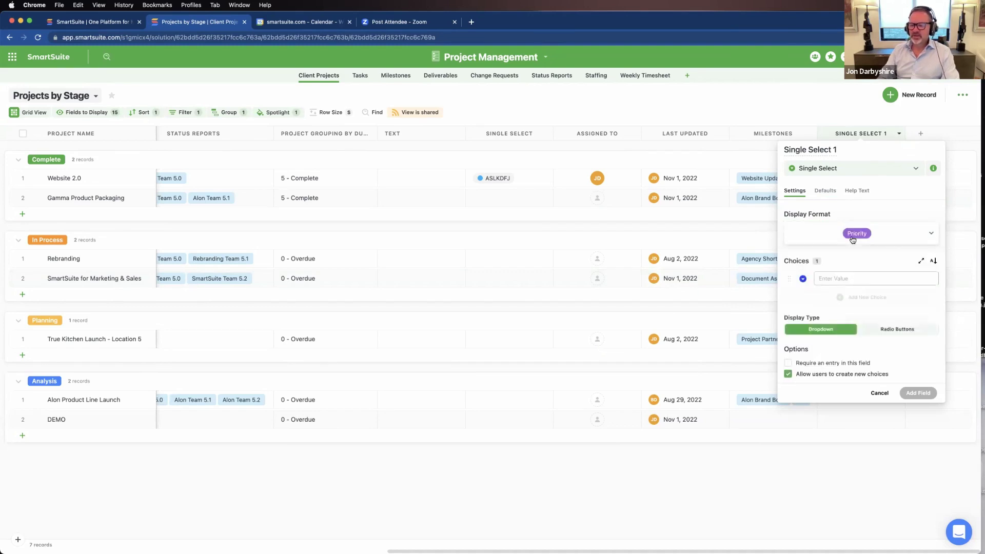
pyautogui.click(877, 237)
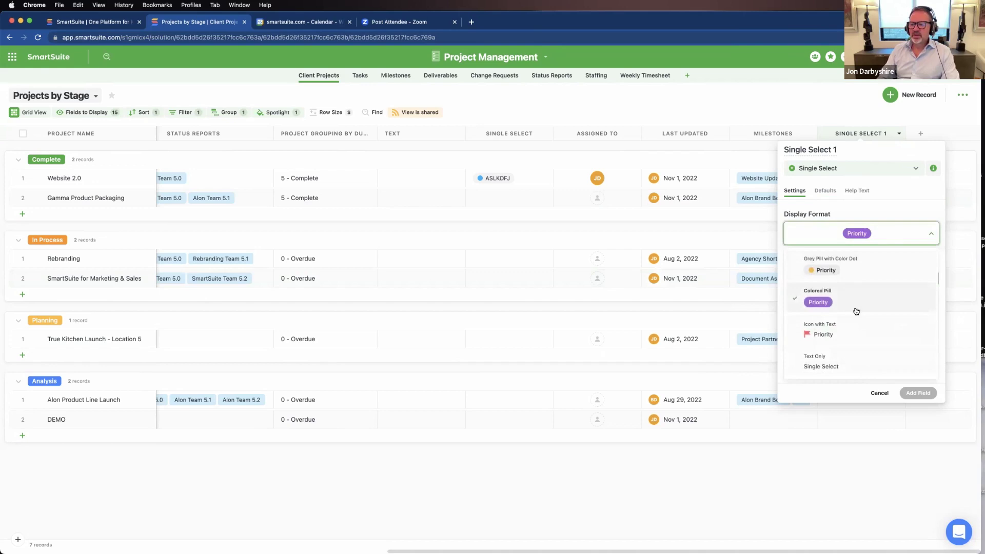
pyautogui.click(828, 336)
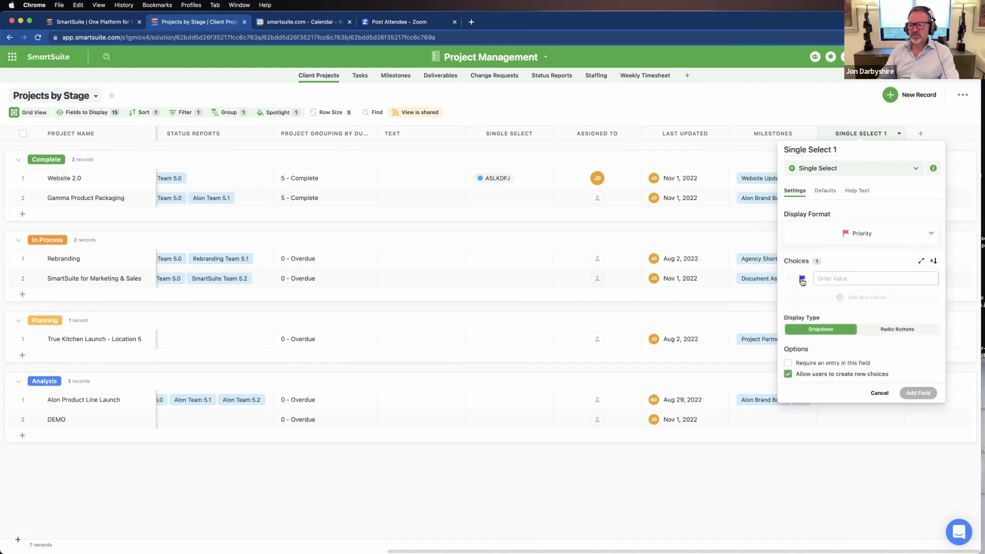
# Give the field's first choice a Progress Dot icon in light green
pyautogui.click(803, 280)
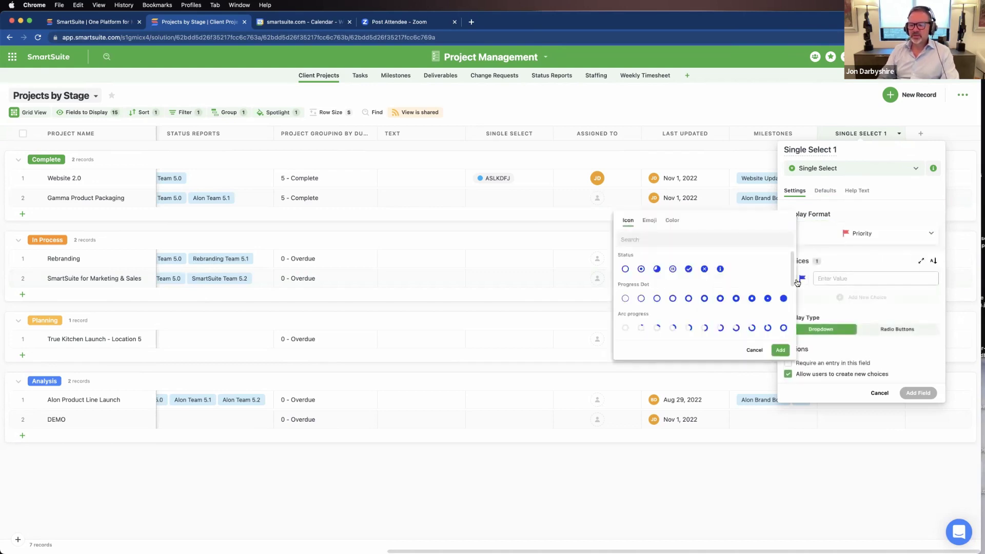
pyautogui.click(650, 221)
pyautogui.click(629, 222)
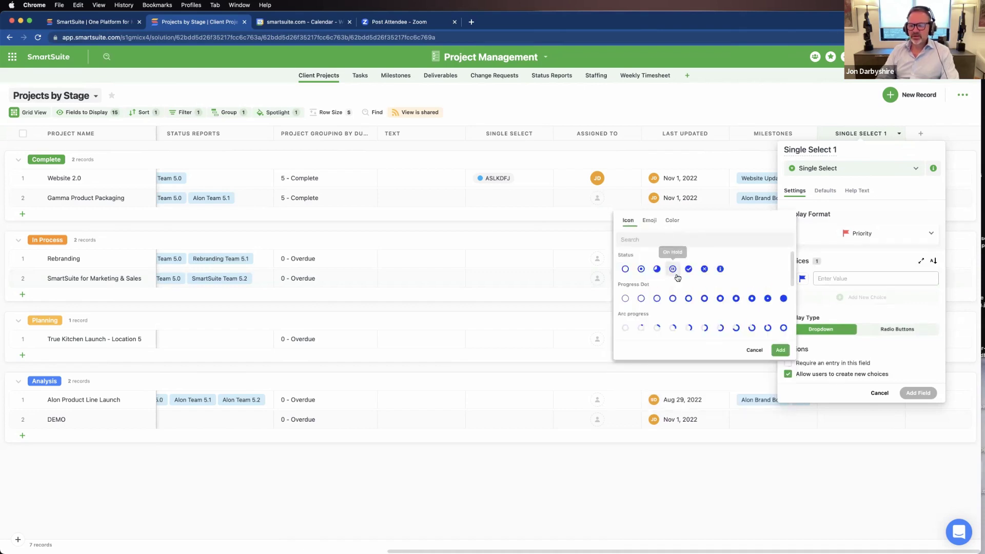
pyautogui.click(705, 299)
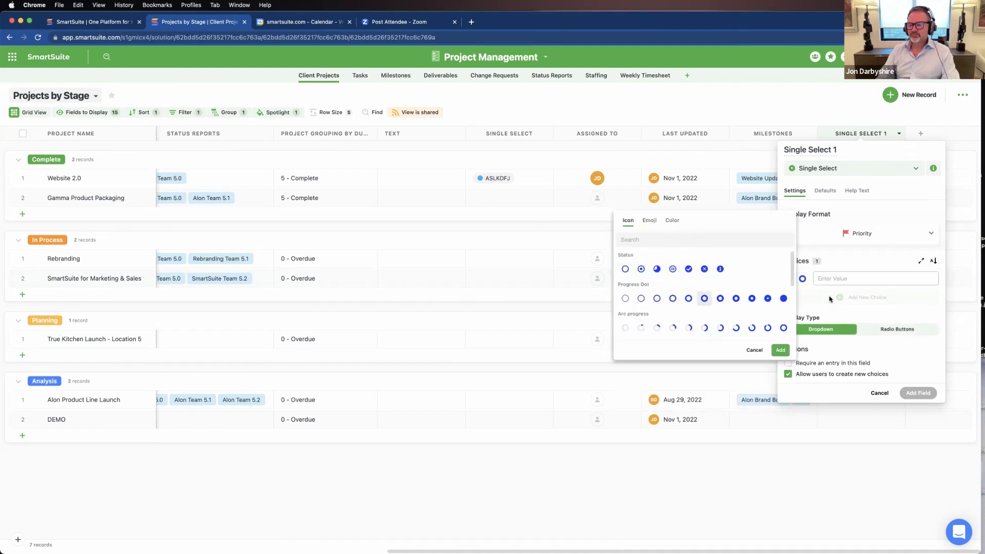
pyautogui.click(671, 222)
pyautogui.click(658, 263)
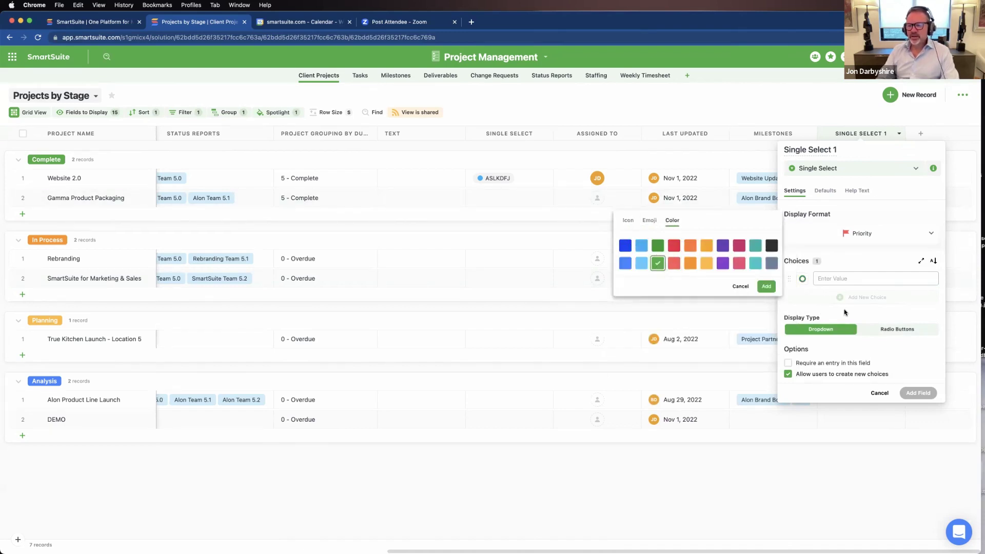
# Enter qeqerqer as the first choice and set the display format to Grey Pill with Color Dot
pyautogui.click(826, 278)
pyautogui.write('Critical')
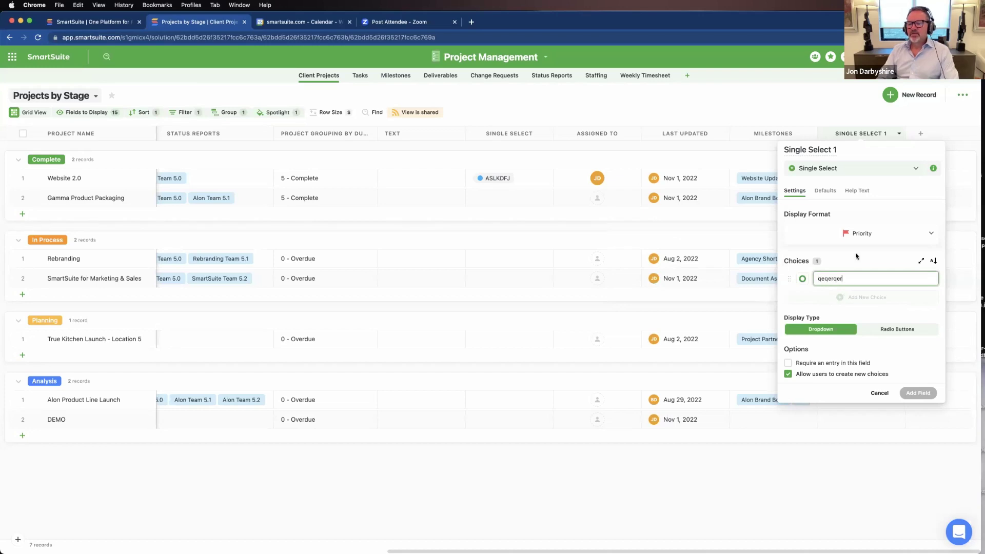
pyautogui.click(853, 236)
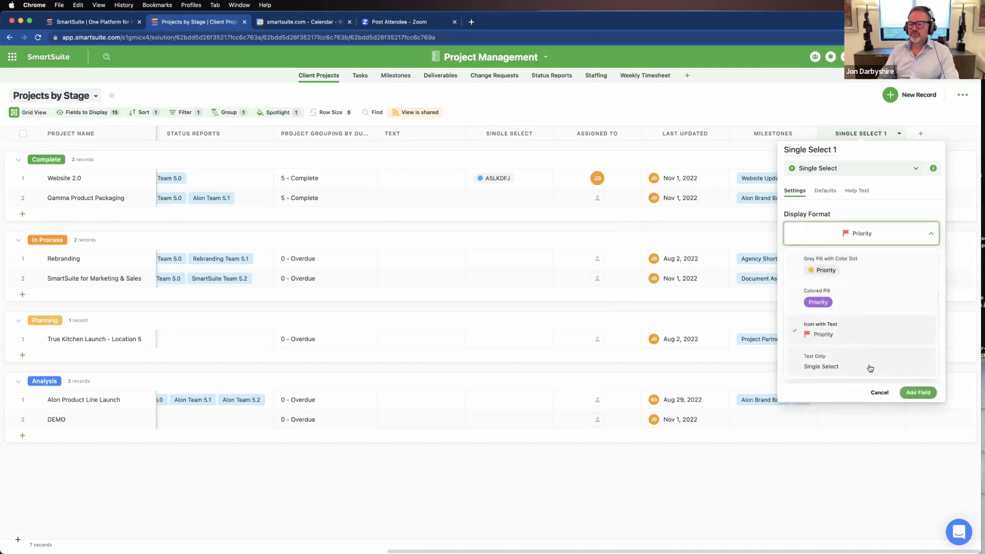
pyautogui.click(850, 270)
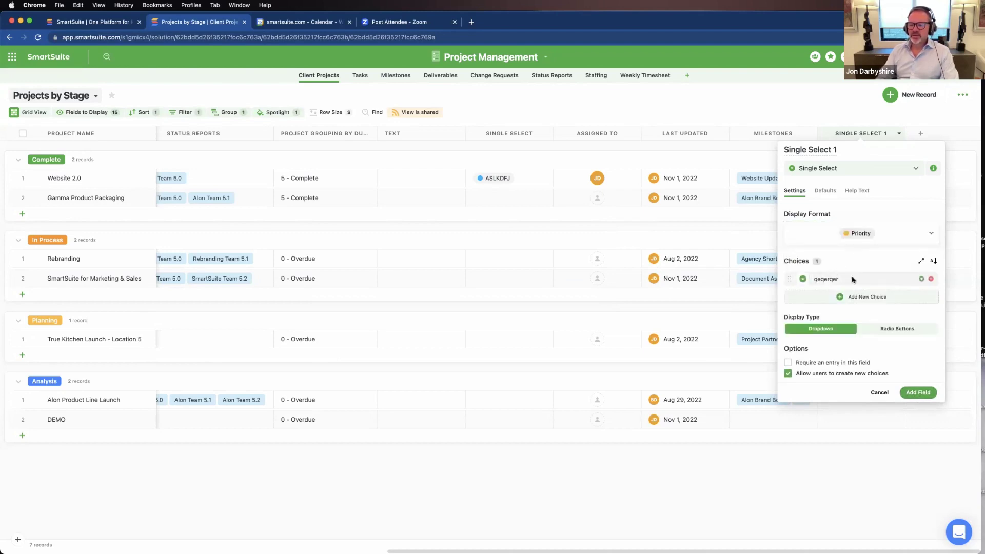
# Rename the first choice of the single select field as werwe
pyautogui.click(836, 279)
pyautogui.moveTo(843, 278); pyautogui.dragTo(814, 279)
pyautogui.write('werwe')
# Add the choices rtwertw, werwert, wert and wert to the single select field and save the new field
pyautogui.click(854, 298)
pyautogui.write('rtwertw')
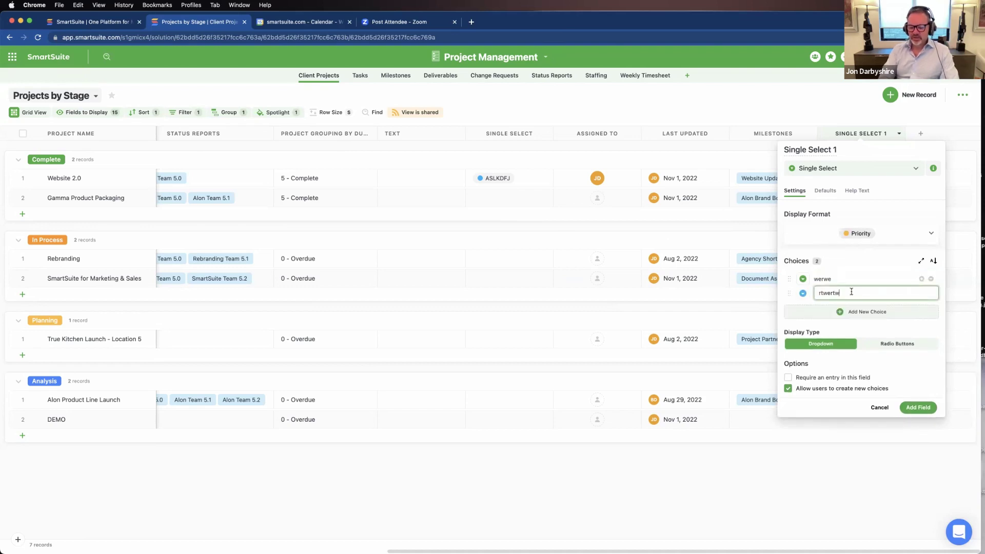
pyautogui.press('Return')
pyautogui.write('werwert')
pyautogui.press('Return')
pyautogui.write('wert')
pyautogui.press('Return')
pyautogui.write('wert')
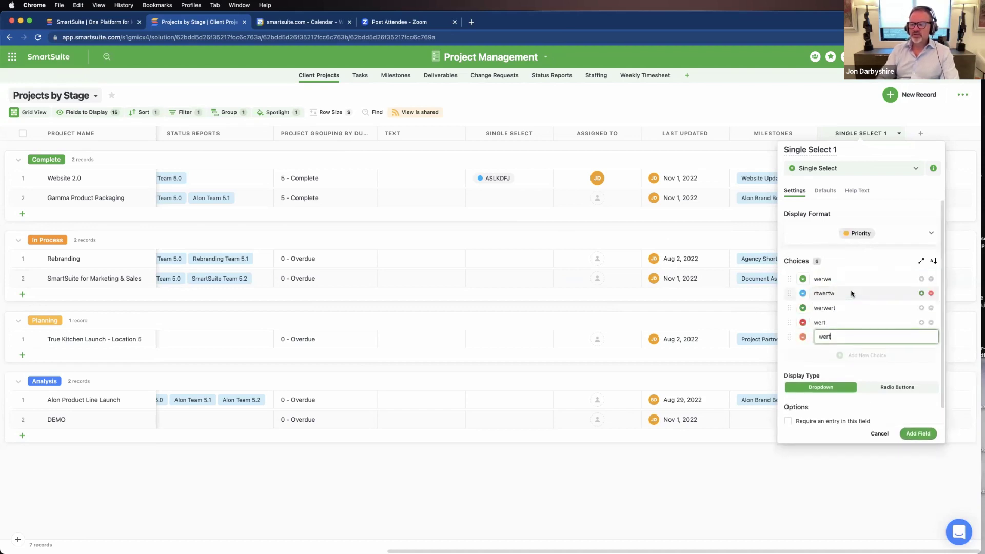
pyautogui.click(911, 435)
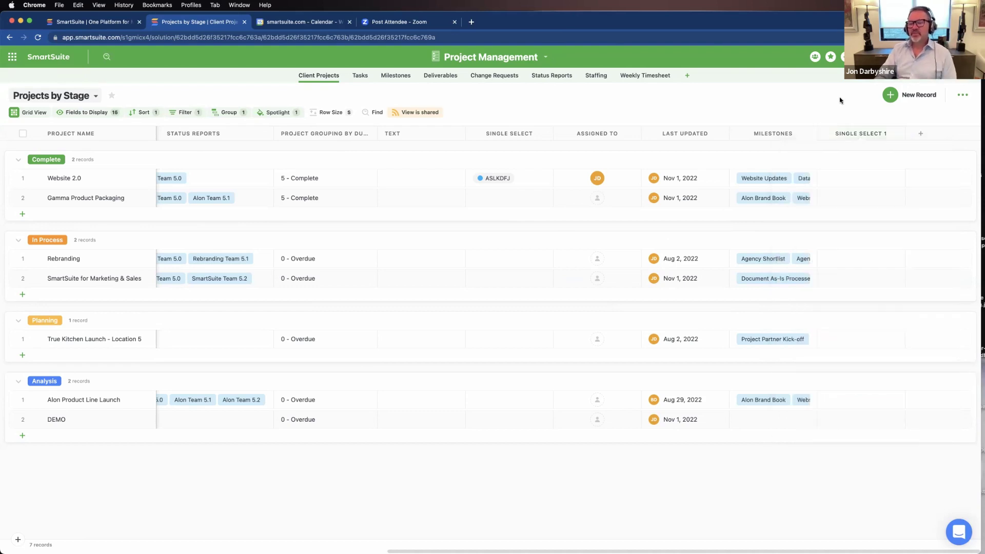
# Set the Single Select 1 value of the Website 2.0 record to rtwertw
pyautogui.click(856, 179)
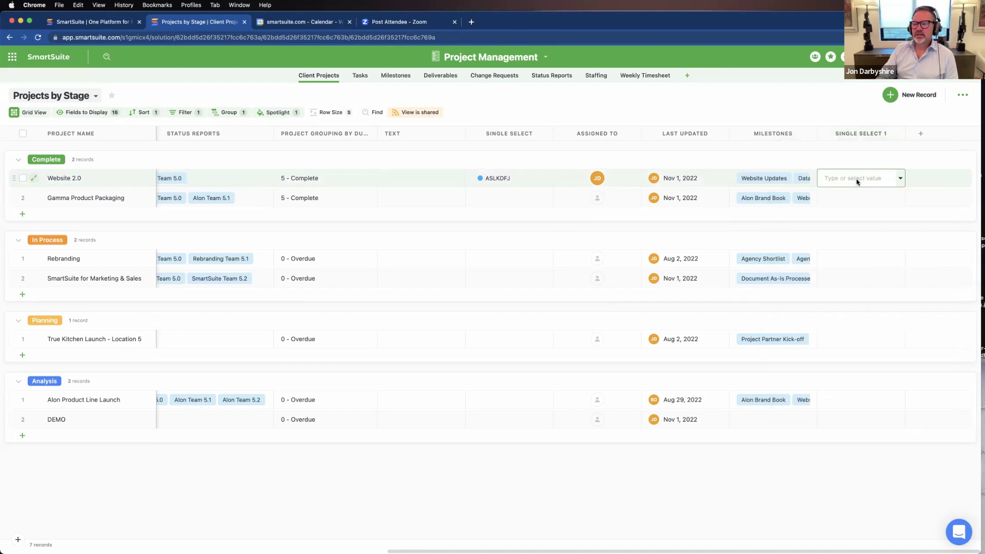
pyautogui.click(857, 180)
pyautogui.click(838, 241)
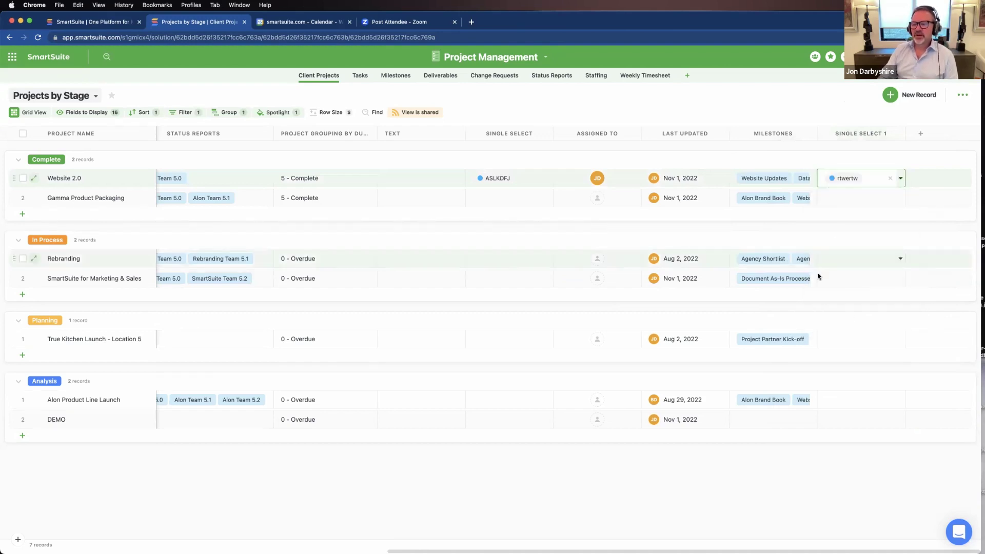
pyautogui.click(824, 154)
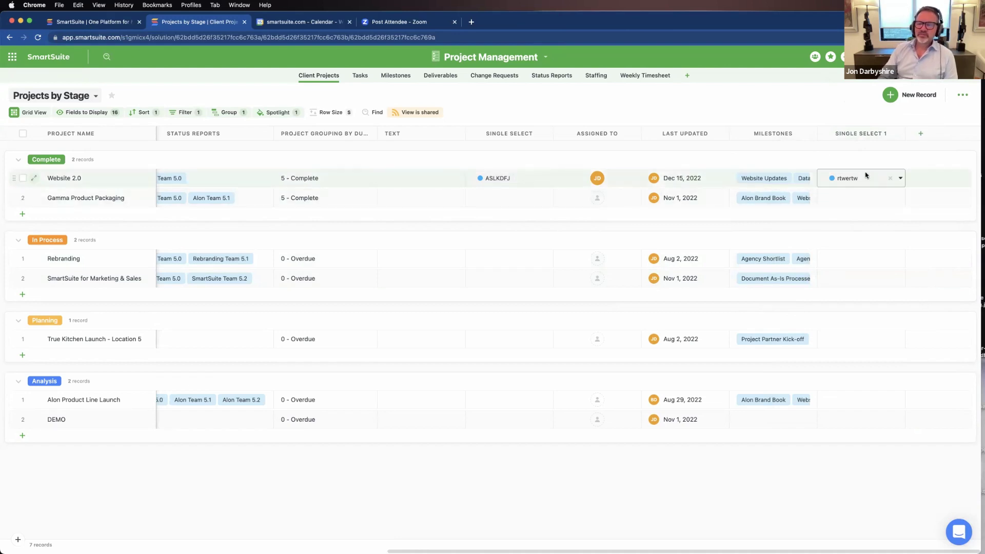
# Start a new field of the Address type at the end of the grid
pyautogui.click(920, 134)
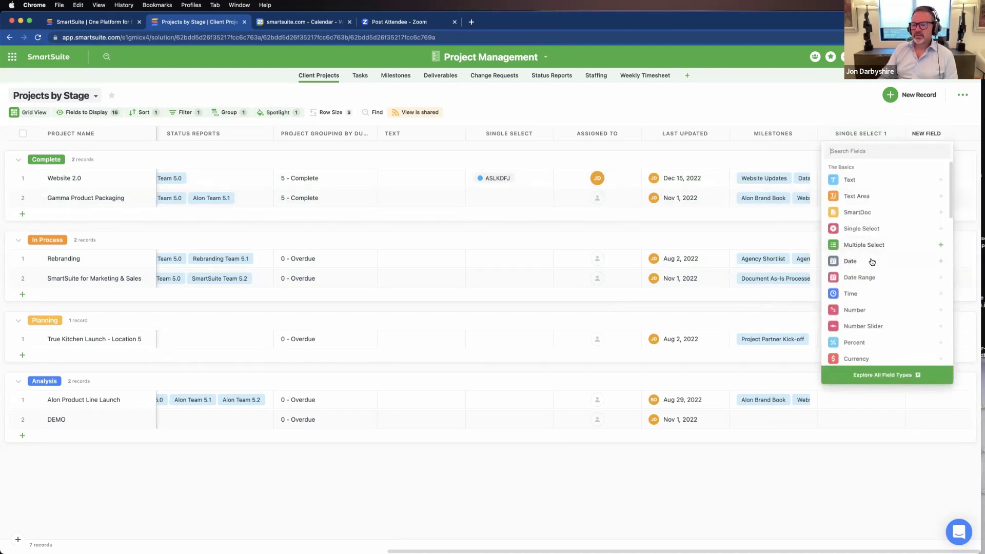
pyautogui.scroll(-1, 872, 298)
pyautogui.scroll(-1, 872, 298)
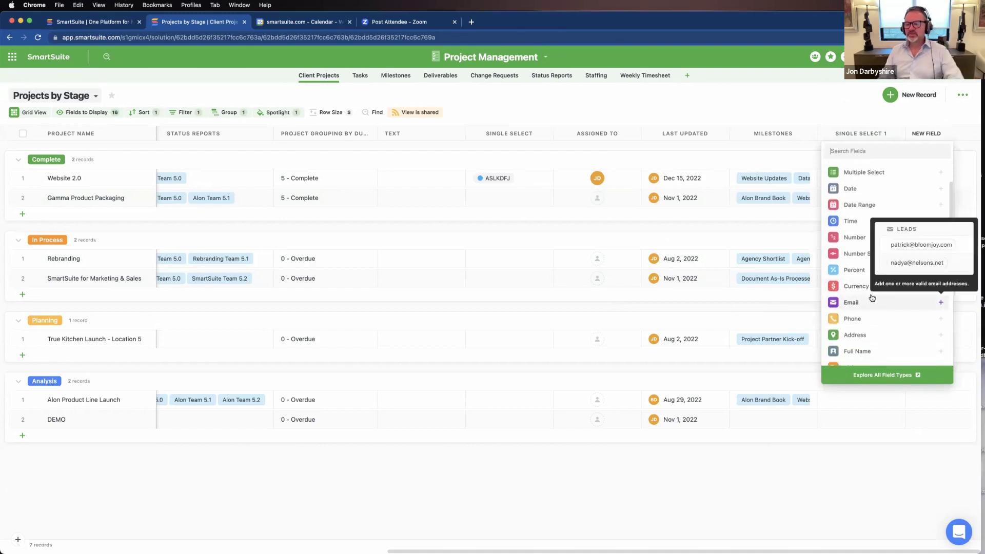
pyautogui.click(856, 335)
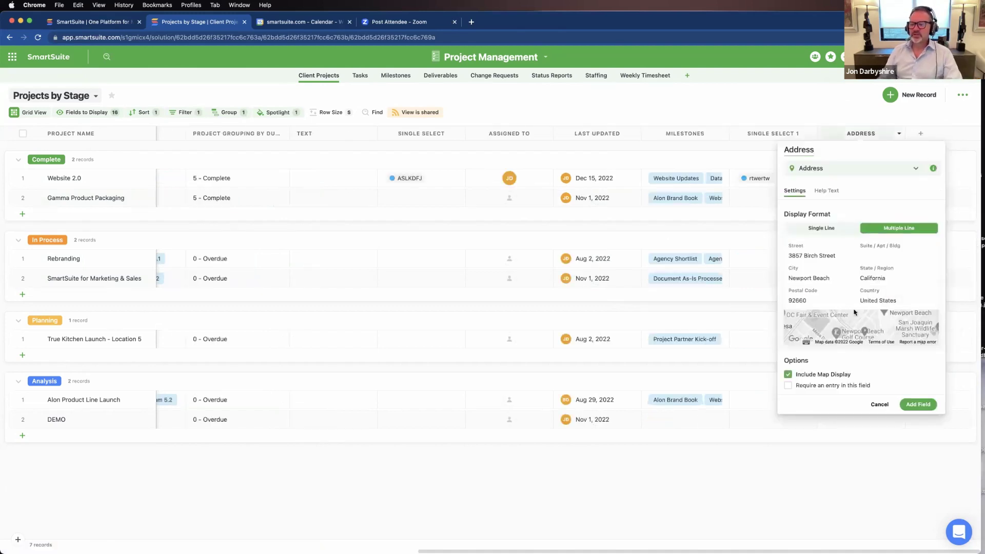
# Try the Address field's Single Line format and map option, and add the field as Multiple Line with map display included
pyautogui.click(827, 231)
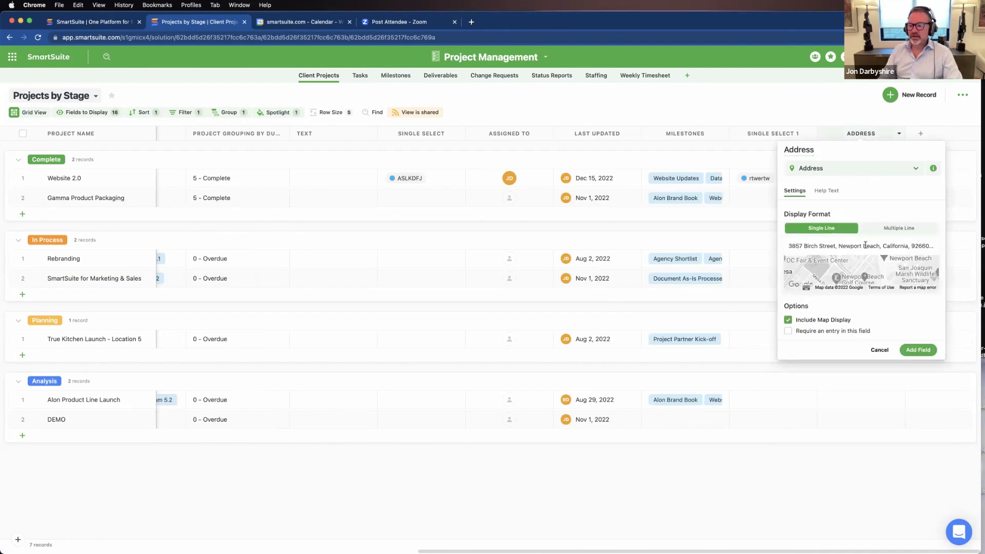
pyautogui.click(896, 229)
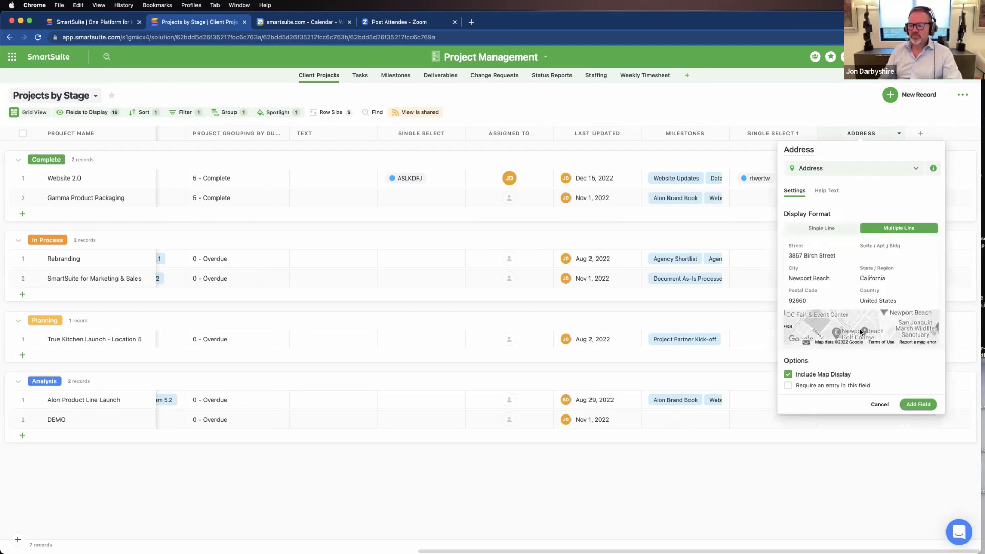
pyautogui.click(788, 375)
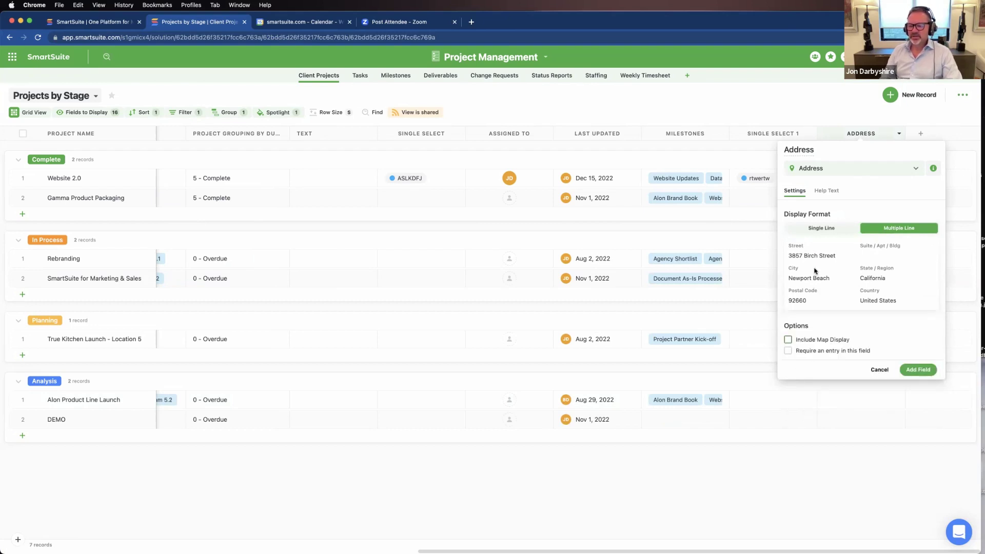
pyautogui.click(788, 340)
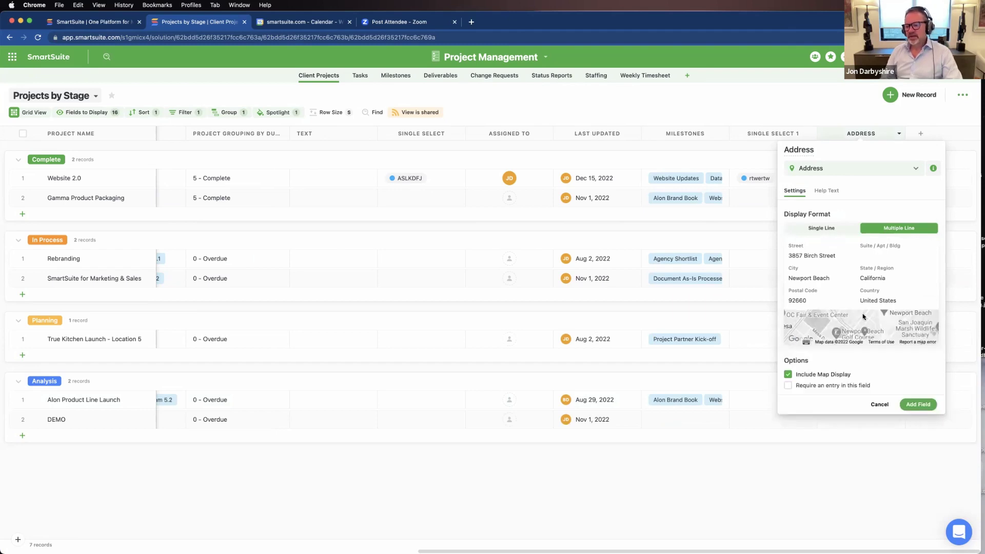
pyautogui.click(918, 404)
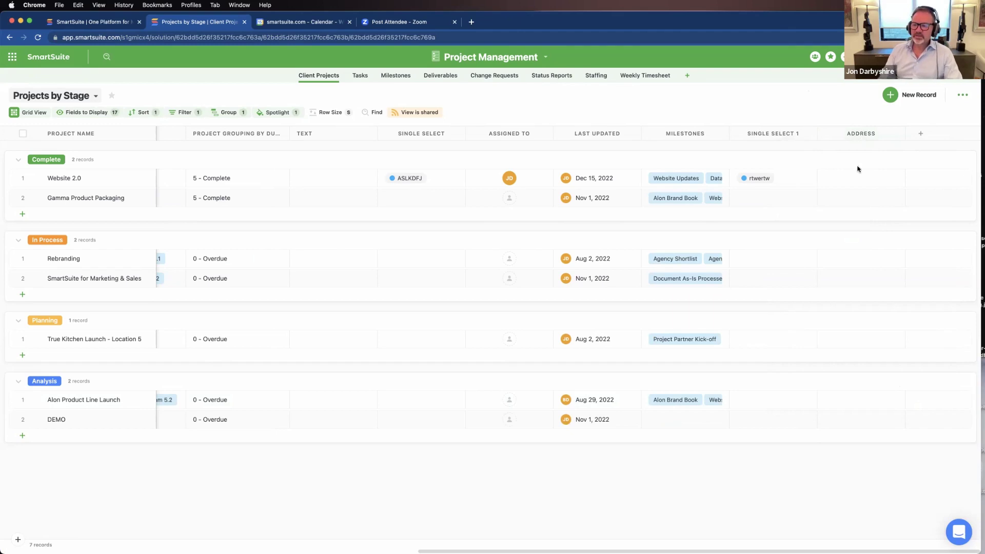
# View the address entry form for the Website 2.0 record and close it without entering anything
pyautogui.click(849, 178)
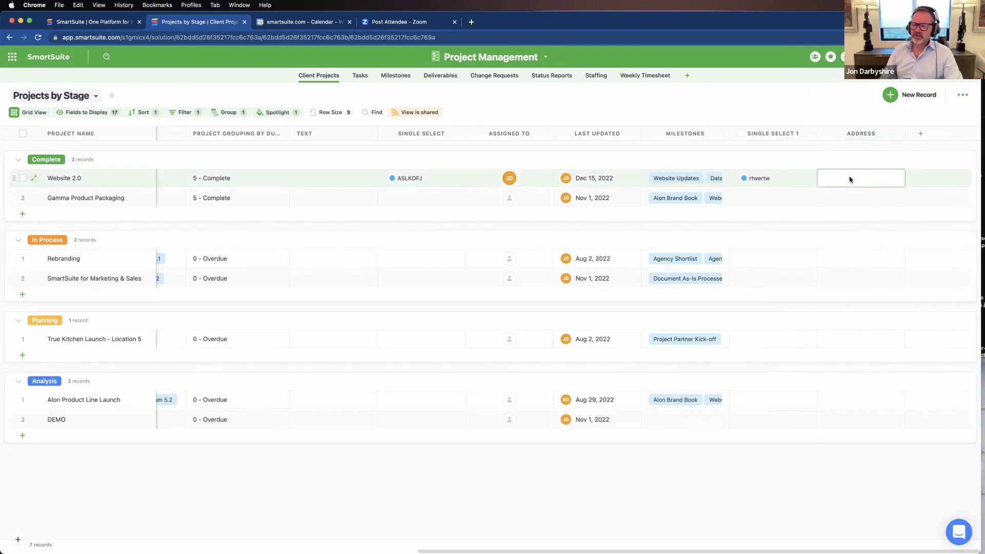
pyautogui.click(849, 178)
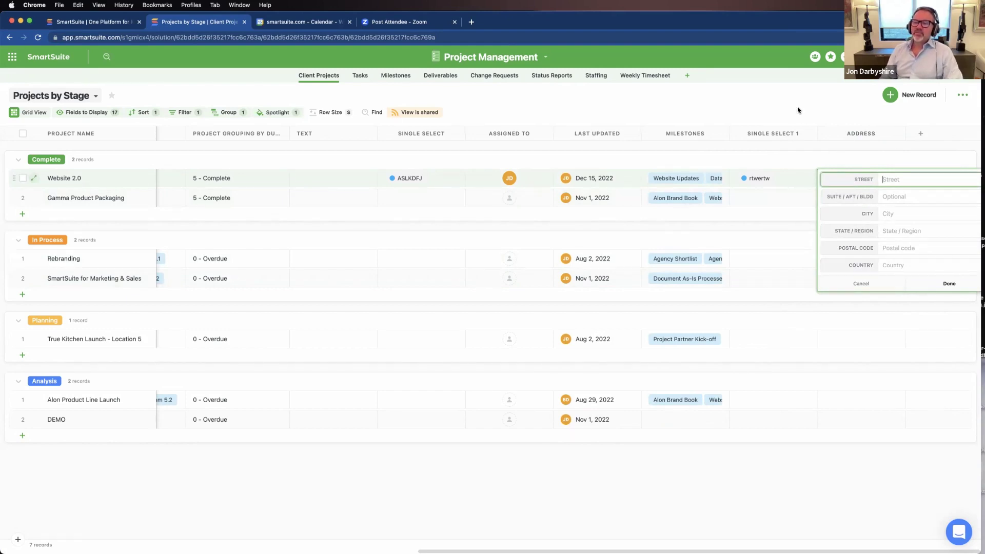
pyautogui.click(752, 117)
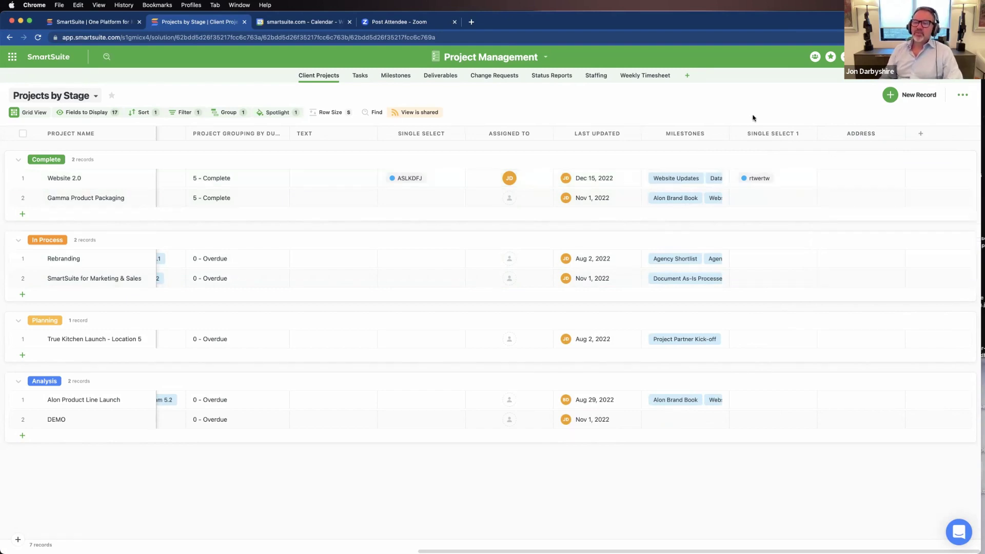
# Display the Address field's Street, City and State components as separate columns in the grid
pyautogui.click(83, 114)
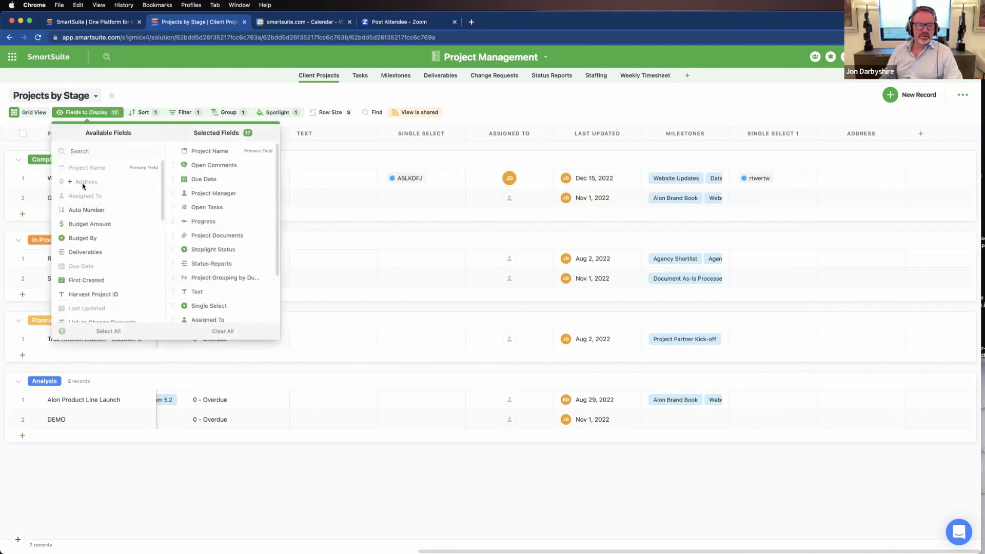
pyautogui.click(70, 182)
pyautogui.click(82, 198)
pyautogui.click(81, 228)
pyautogui.click(87, 239)
pyautogui.click(684, 203)
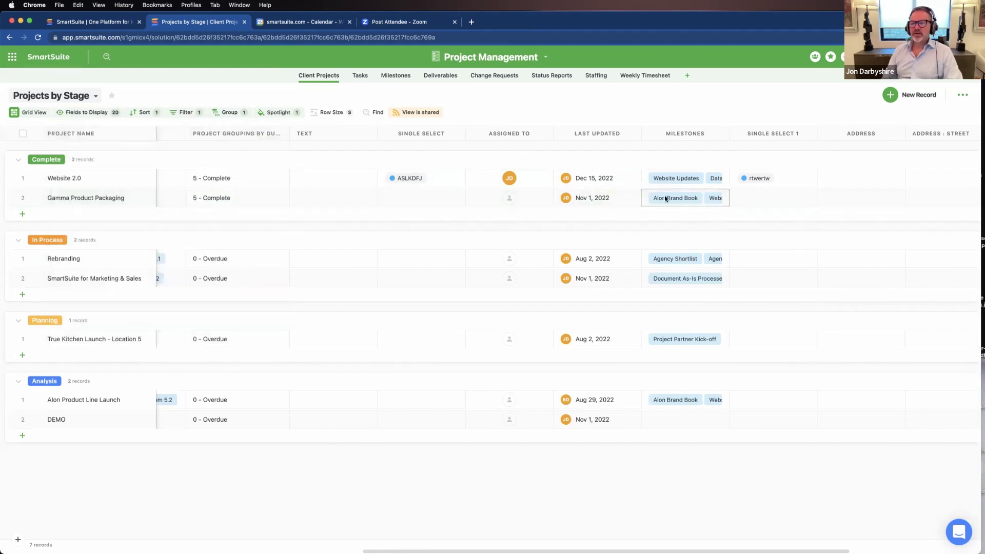
pyautogui.hscroll(5, 666, 198)
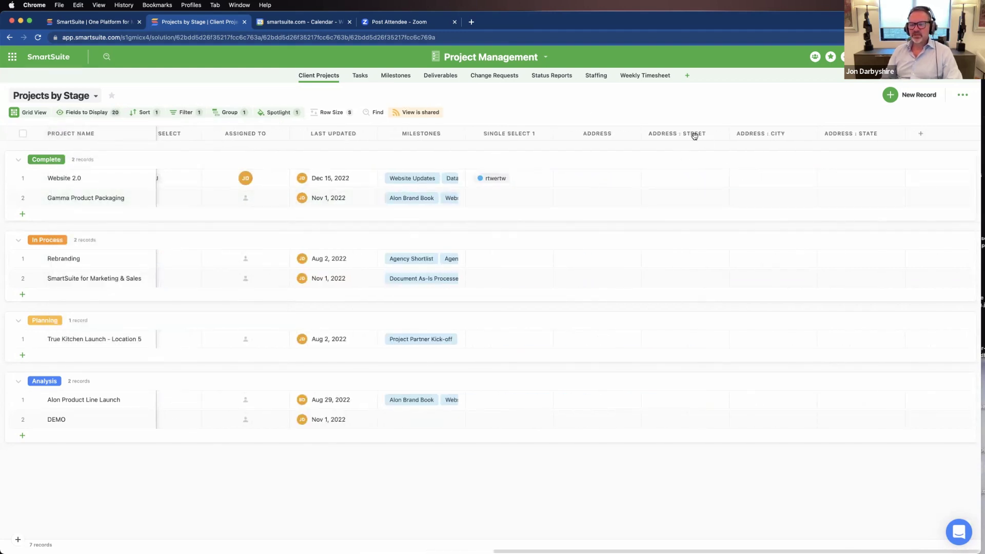
# Fill in the Website 2.0 record's address by entering a street number and accepting the first suggested address
pyautogui.click(595, 180)
pyautogui.click(595, 178)
pyautogui.write('24684')
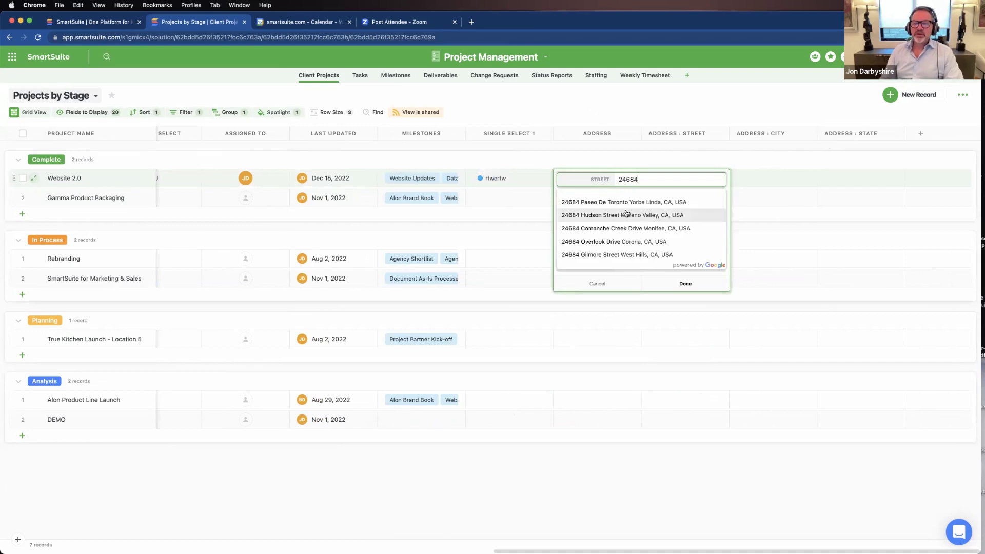
pyautogui.click(625, 203)
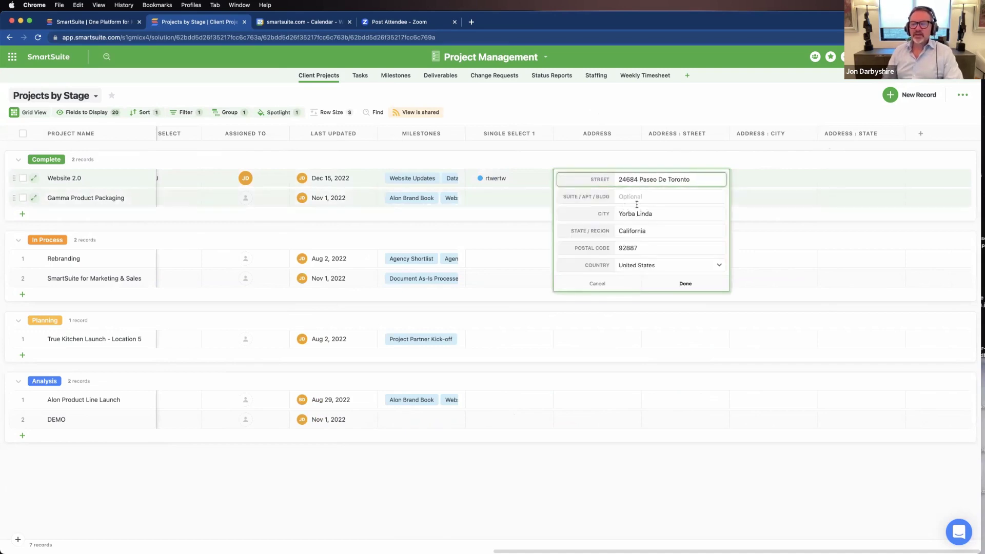
pyautogui.click(697, 285)
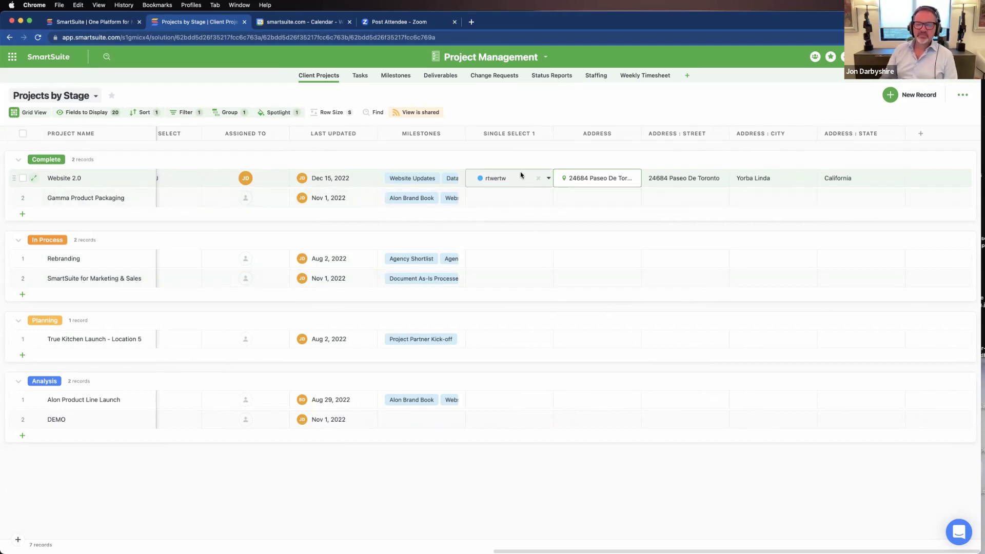
# Open the full Website 2.0 record and set its progress to 57
pyautogui.hscroll(-3, 409, 175)
pyautogui.hscroll(-10, 409, 175)
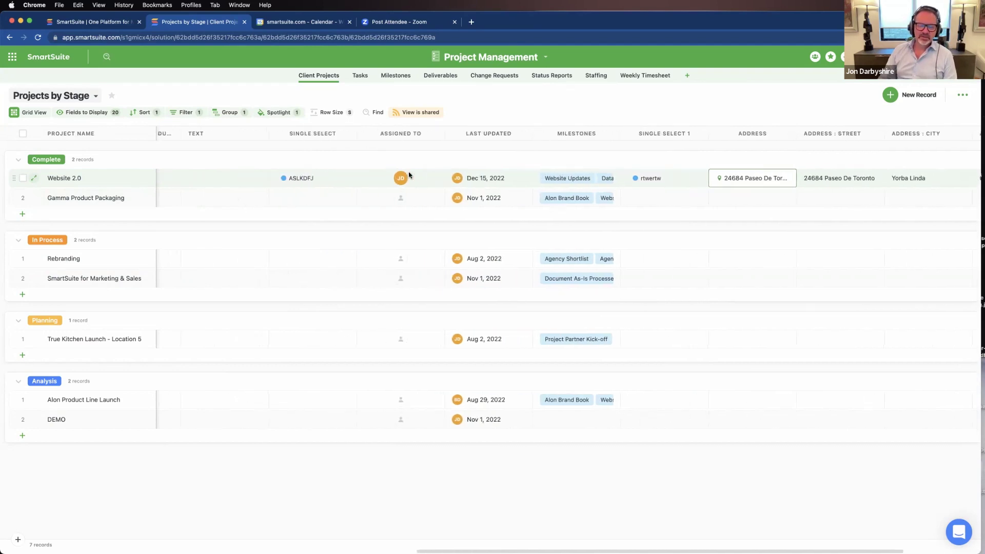
pyautogui.click(432, 183)
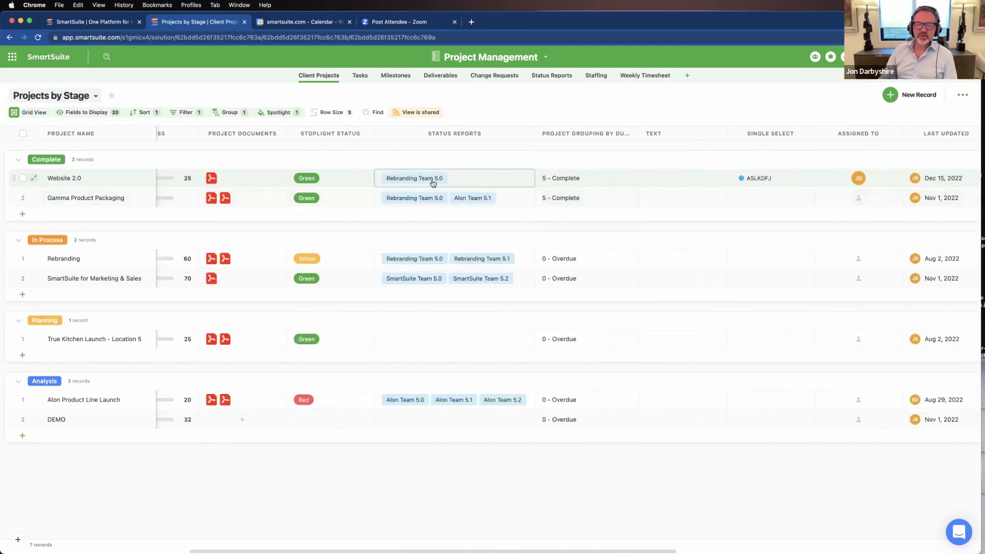
pyautogui.hscroll(-8, 473, 184)
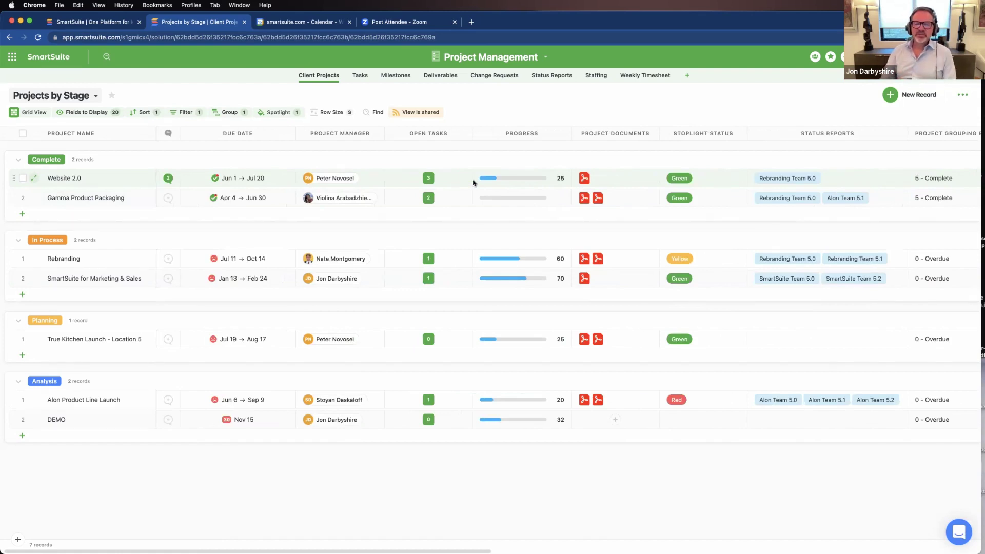
pyautogui.click(473, 183)
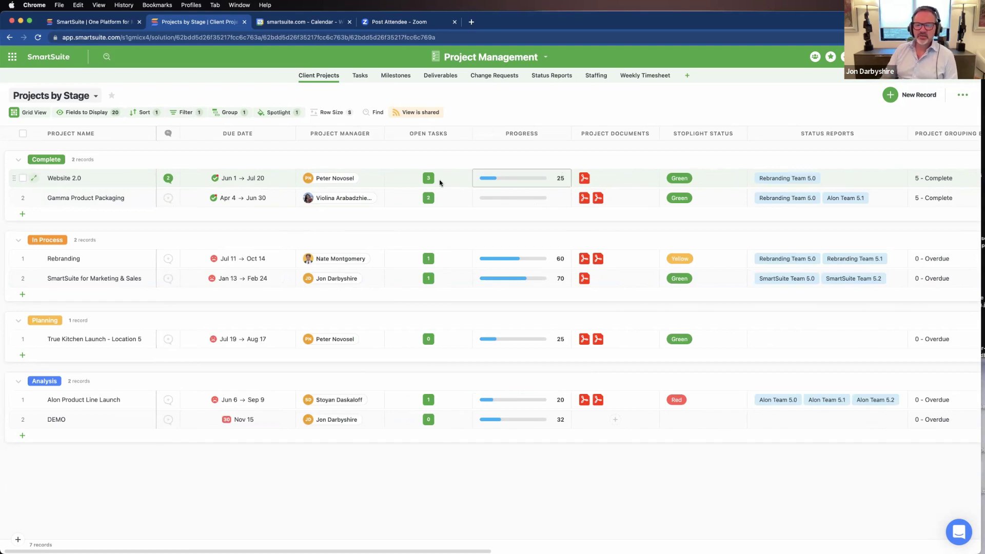
pyautogui.click(34, 180)
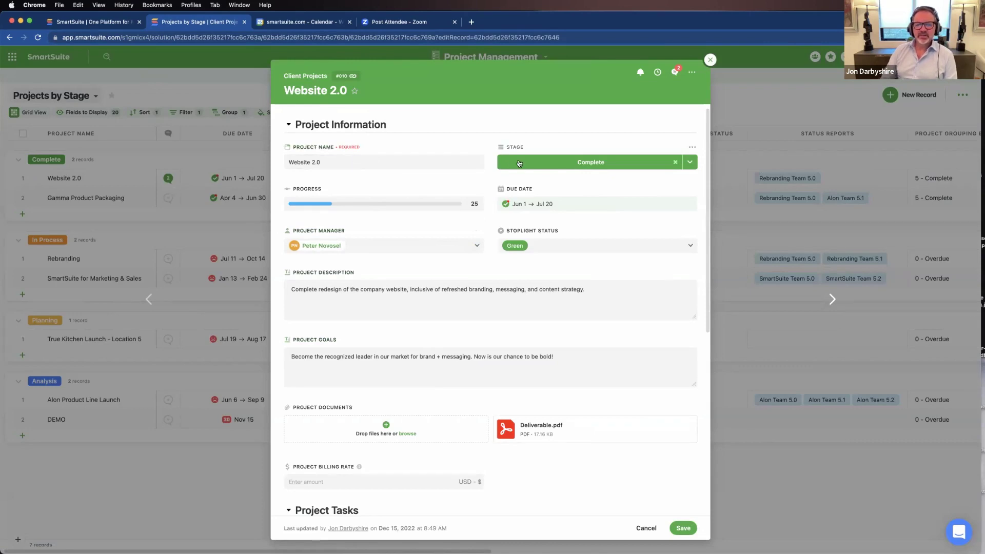
pyautogui.moveTo(333, 204); pyautogui.dragTo(386, 204)
# Examine the record's Due Date calendar and the list of available project managers without changing either field
pyautogui.click(521, 206)
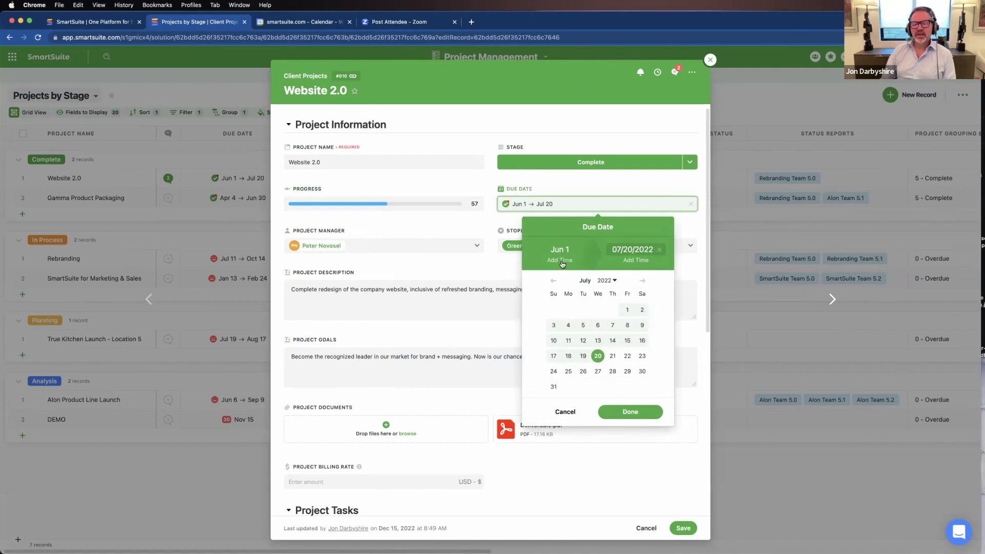
pyautogui.click(566, 413)
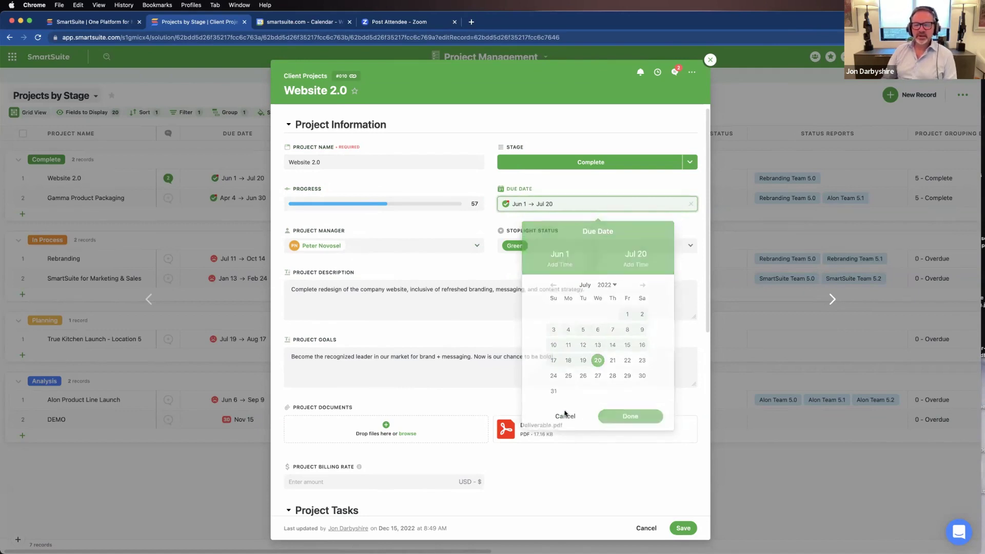
pyautogui.click(374, 249)
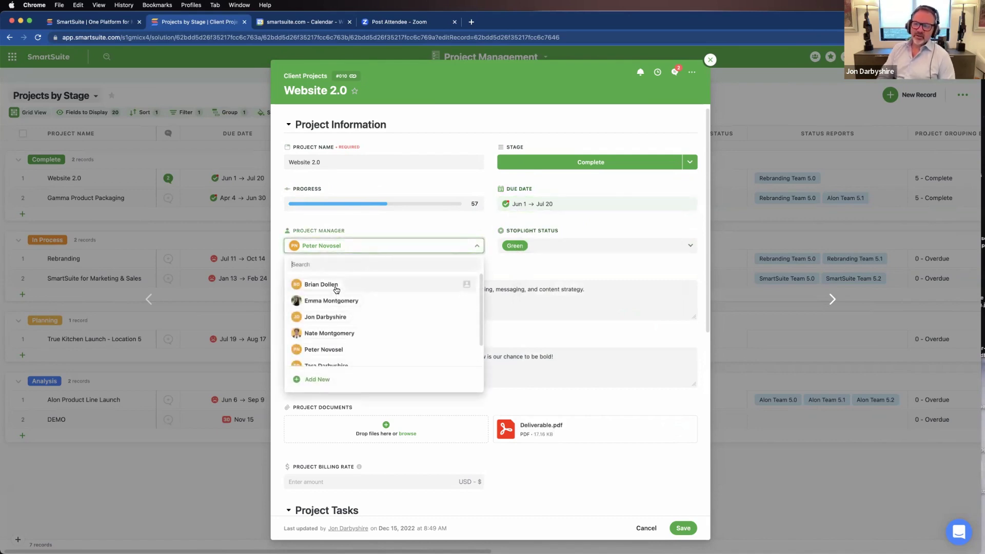
pyautogui.scroll(-1, 339, 308)
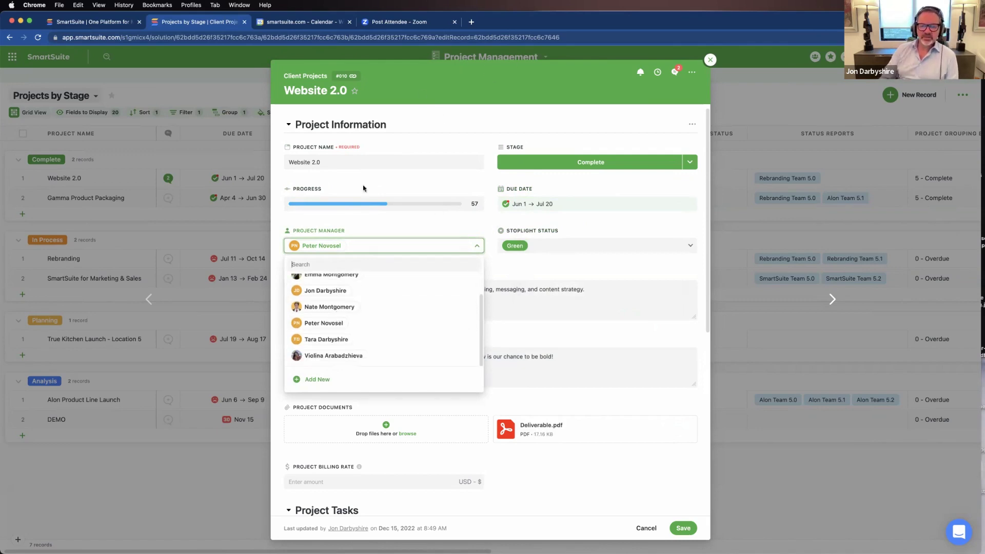
pyautogui.click(406, 226)
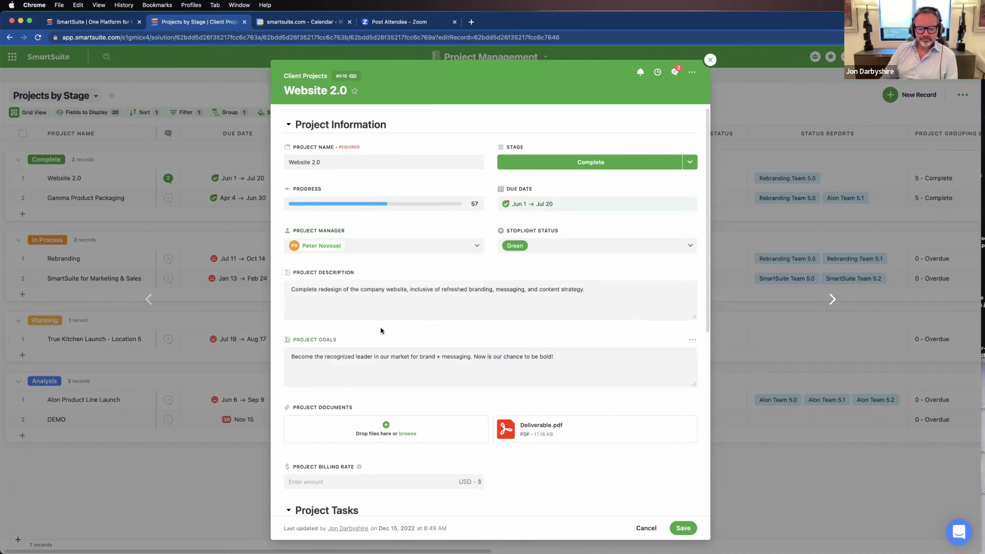
pyautogui.scroll(-2, 410, 402)
pyautogui.scroll(2, 413, 406)
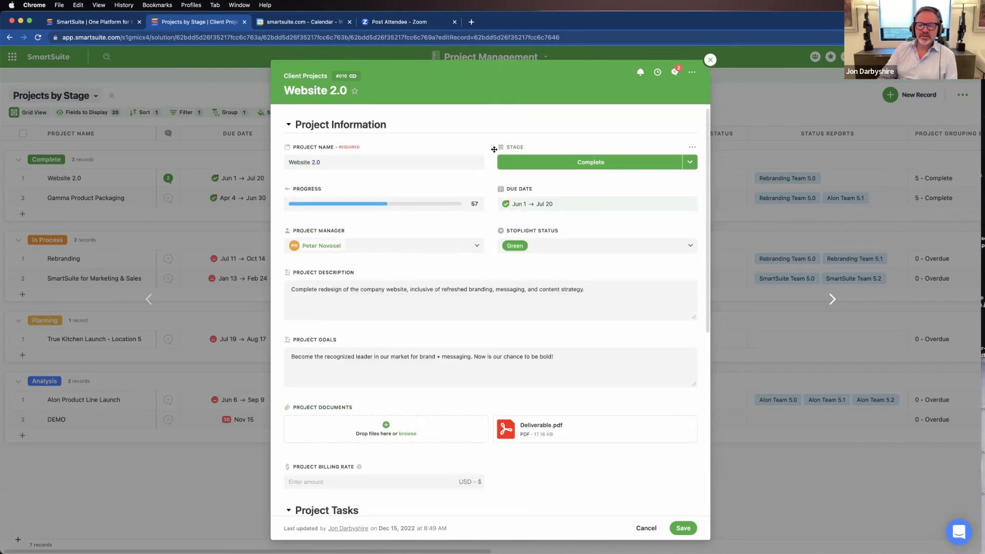
pyautogui.moveTo(494, 149)
pyautogui.mouseDown()
pyautogui.moveTo(490, 182)
pyautogui.moveTo(377, 246)
pyautogui.moveTo(334, 343)
pyautogui.moveTo(460, 185)
pyautogui.moveTo(500, 154)
pyautogui.moveTo(496, 189)
pyautogui.moveTo(495, 150)
pyautogui.mouseUp()
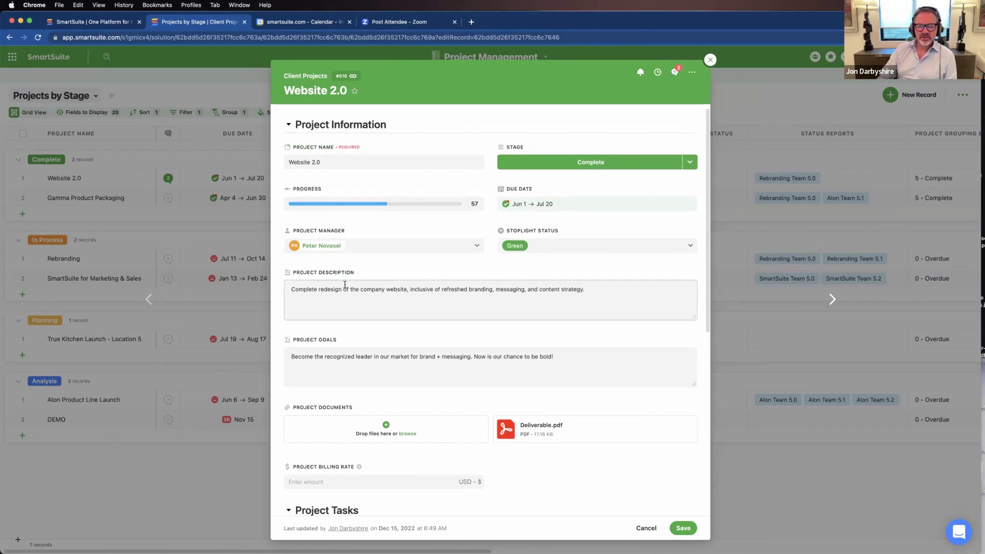
# Review the Website 2.0 record's sections and the Milestones section's options, collapsing and re-expanding the Project Tasks section
pyautogui.scroll(-10, 354, 280)
pyautogui.click(342, 190)
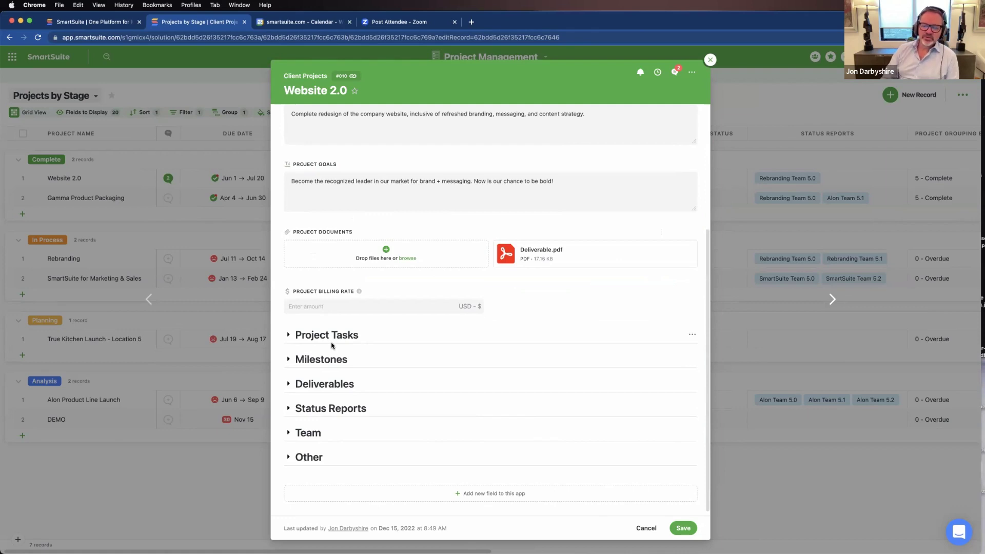
pyautogui.scroll(2, 362, 318)
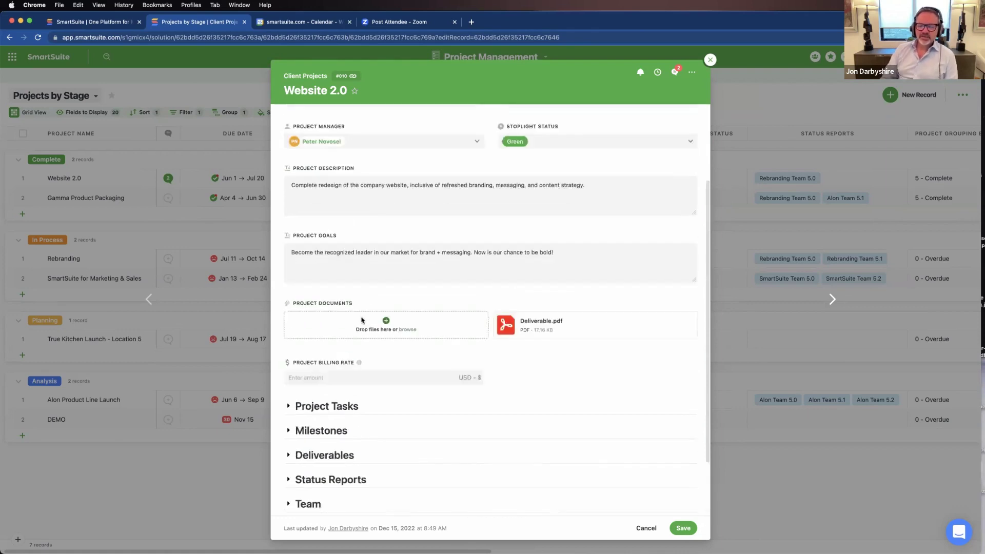
pyautogui.scroll(3, 362, 320)
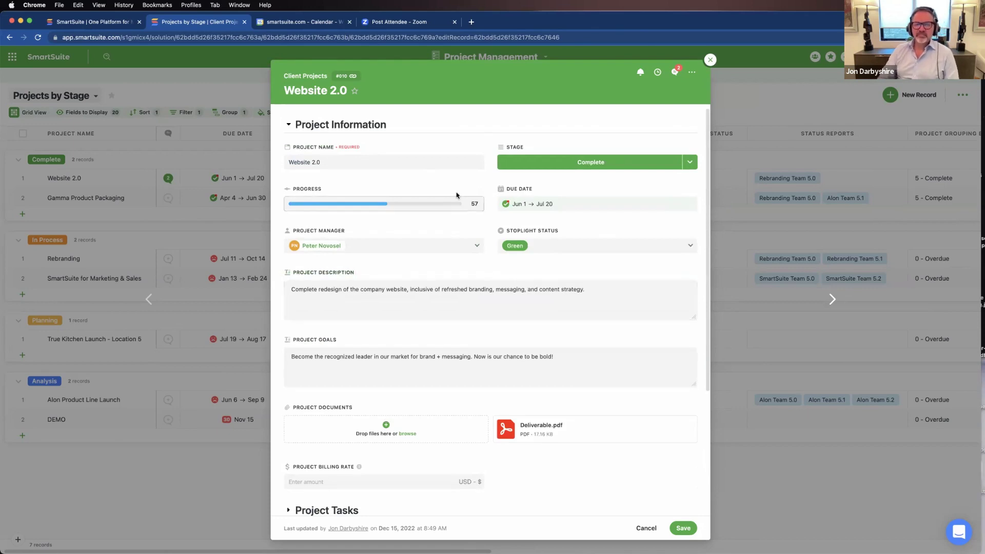
pyautogui.scroll(-5, 461, 239)
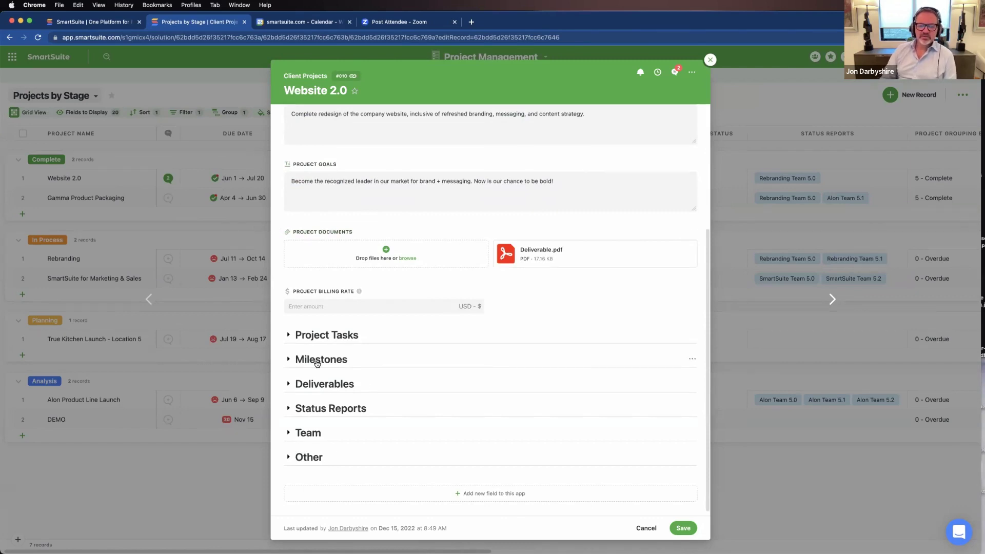
pyautogui.click(692, 360)
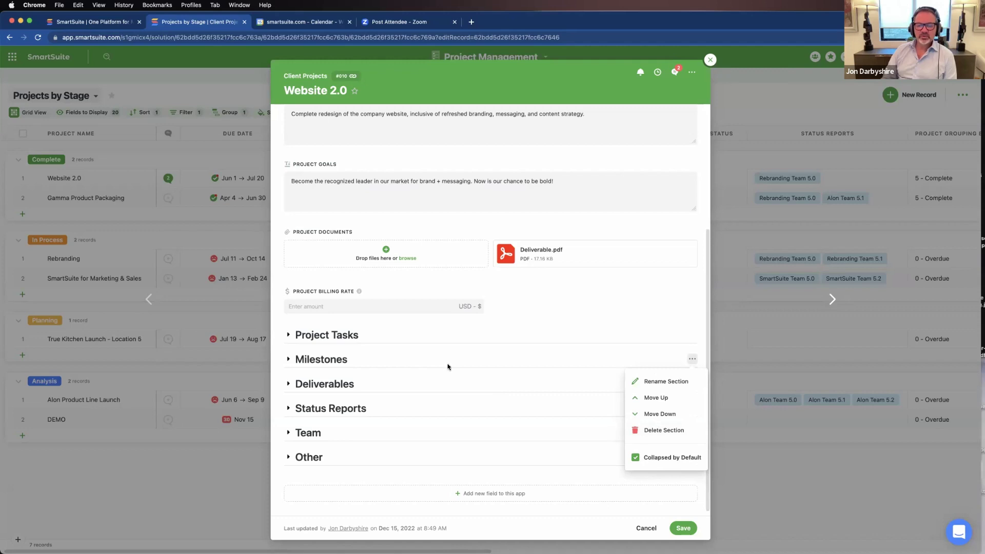
pyautogui.click(385, 361)
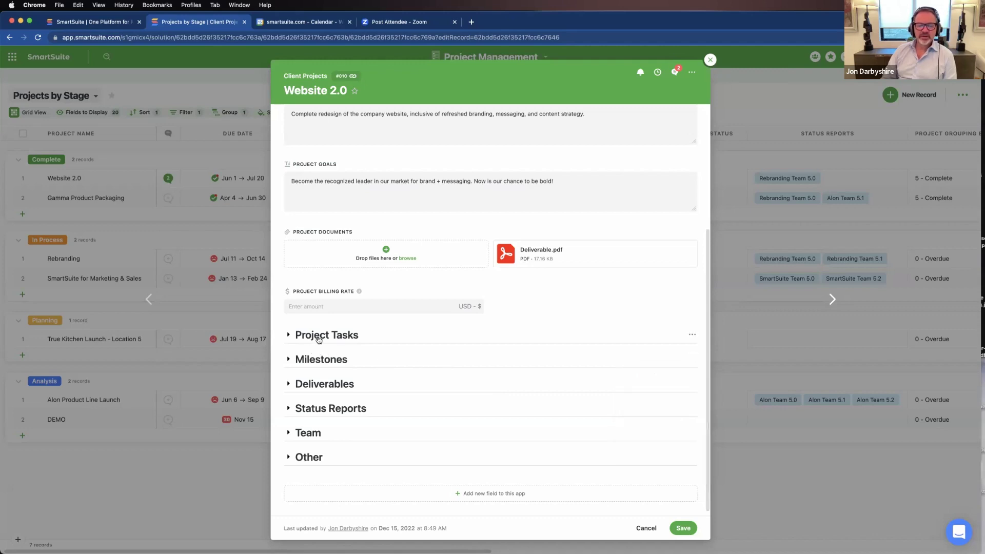
pyautogui.click(317, 338)
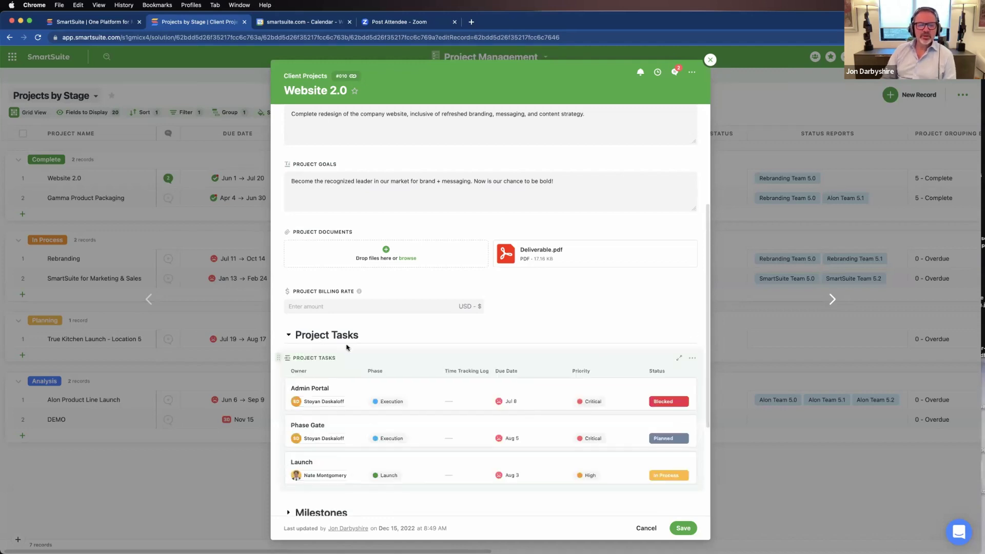
pyautogui.scroll(-5, 463, 411)
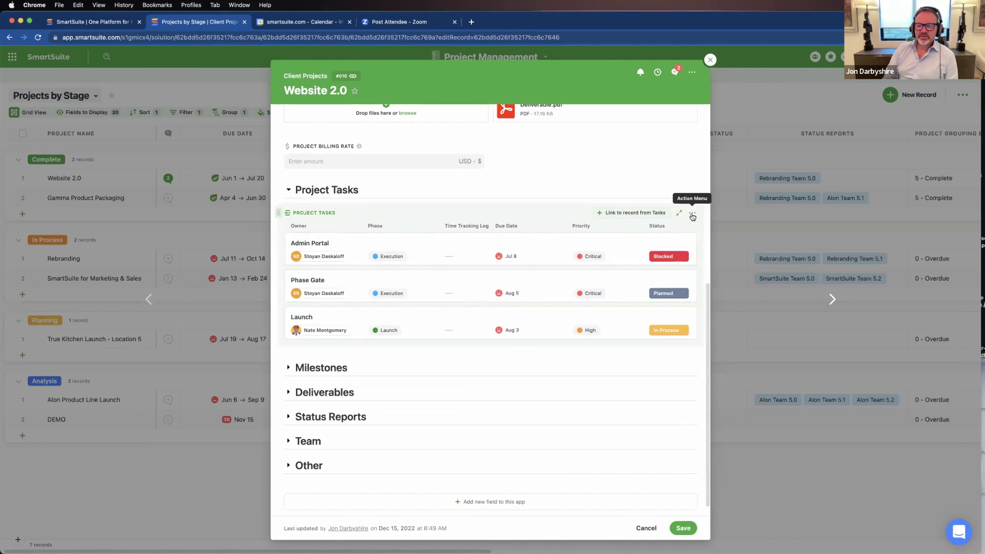
# Change the Project Tasks linked record field's display format to Compact Display and update the field
pyautogui.click(692, 214)
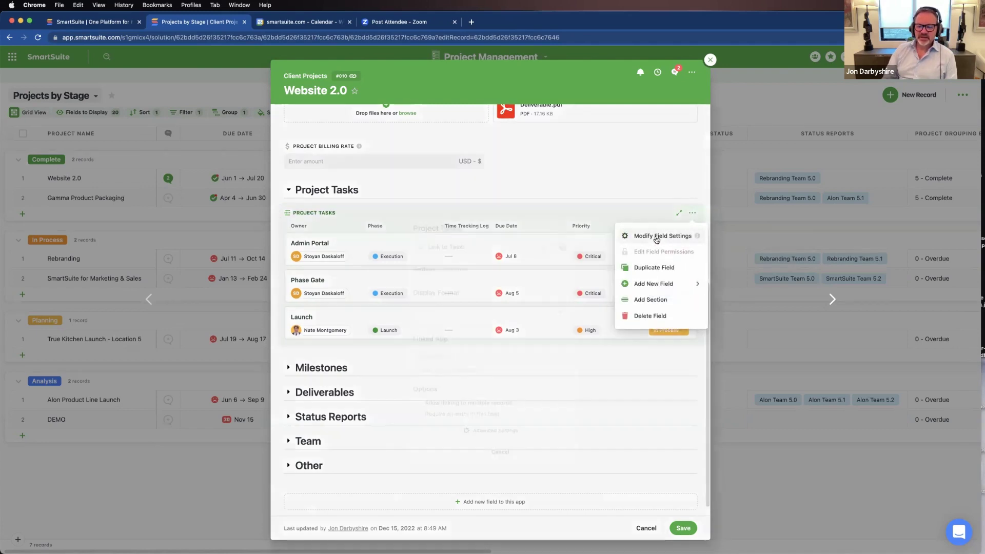
pyautogui.click(657, 237)
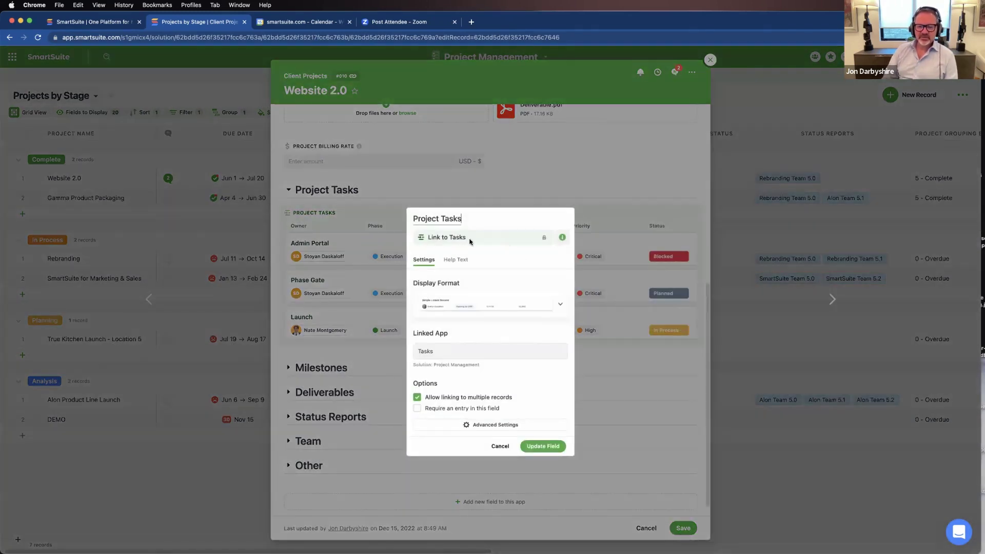
pyautogui.click(479, 305)
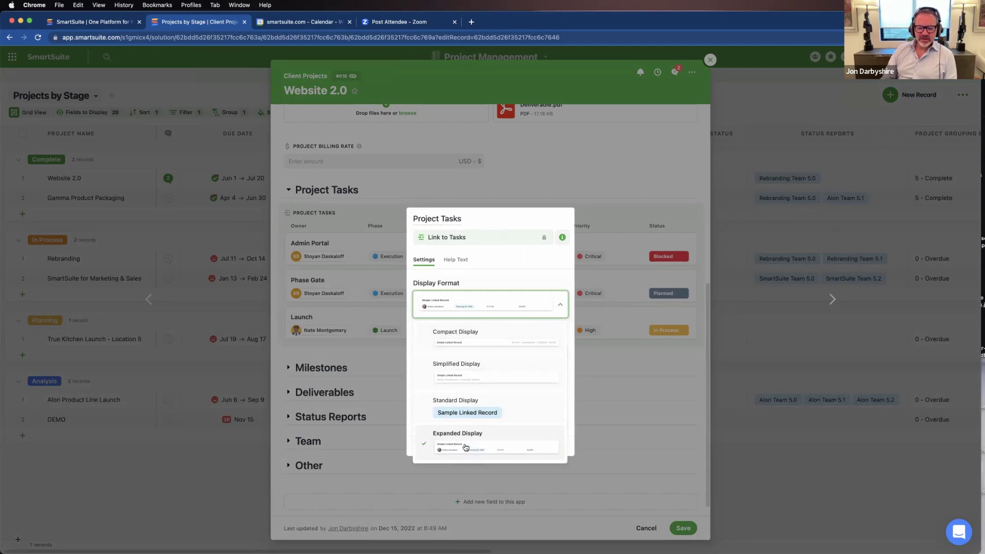
pyautogui.click(468, 340)
pyautogui.click(546, 444)
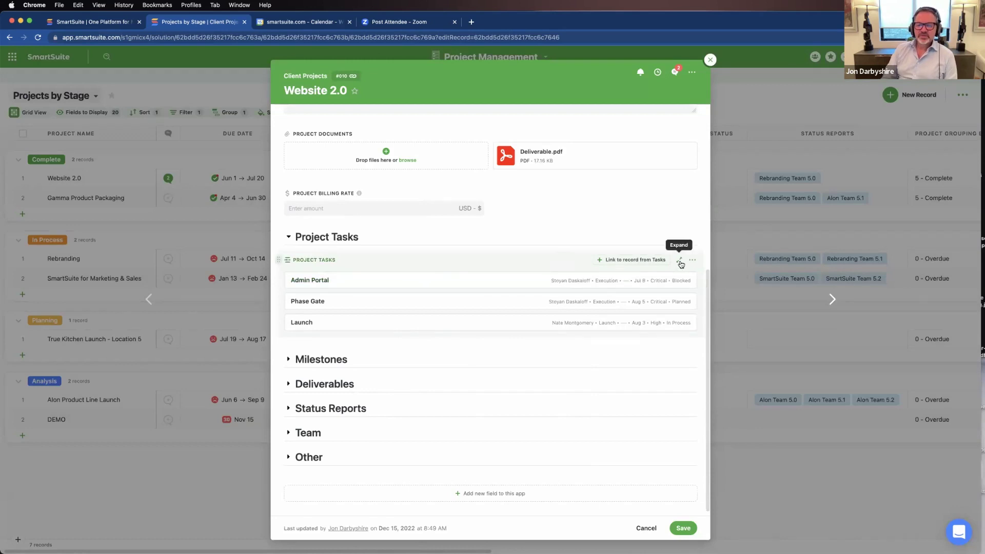
# Set the Project Tasks field's display format to Expanded Display and update the field
pyautogui.click(692, 261)
pyautogui.click(661, 282)
pyautogui.click(486, 308)
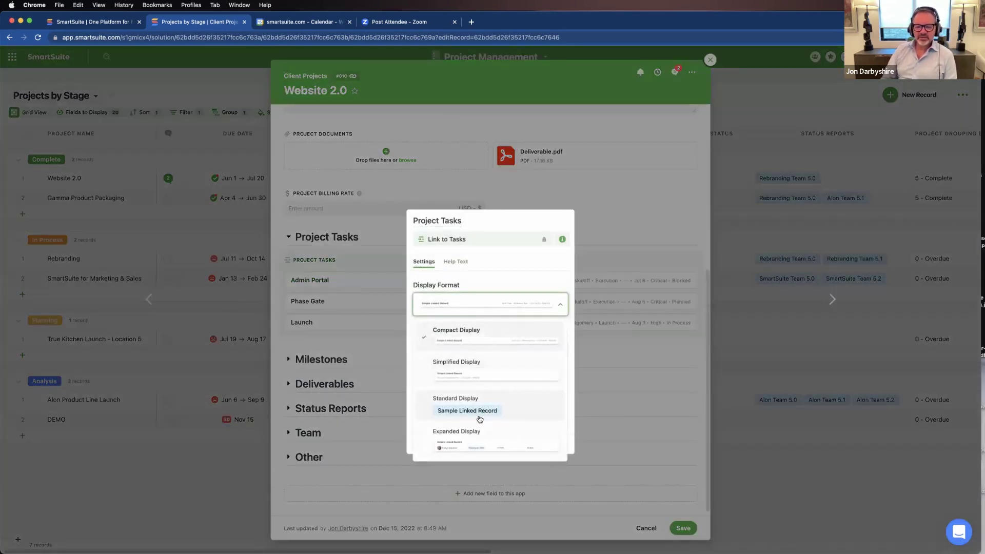
pyautogui.click(487, 446)
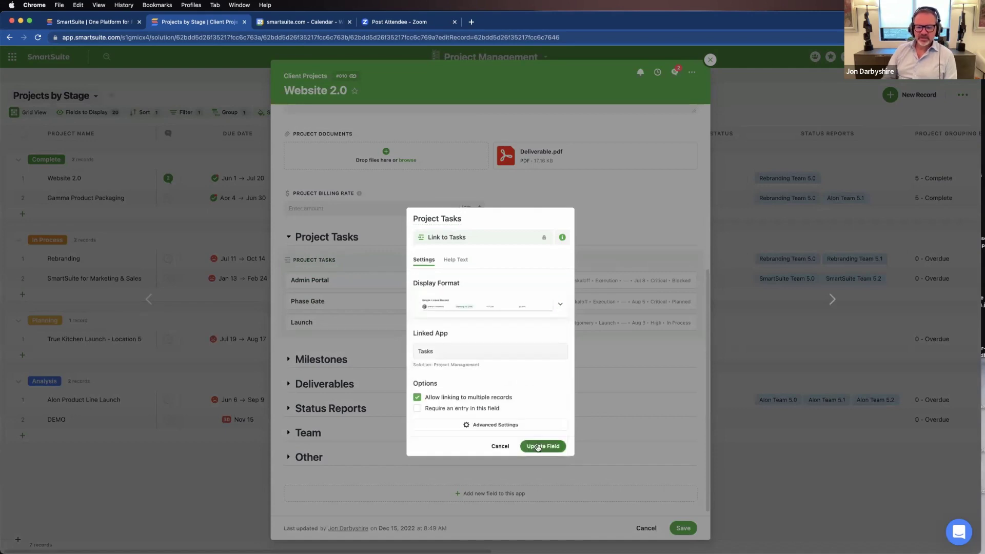
pyautogui.click(536, 446)
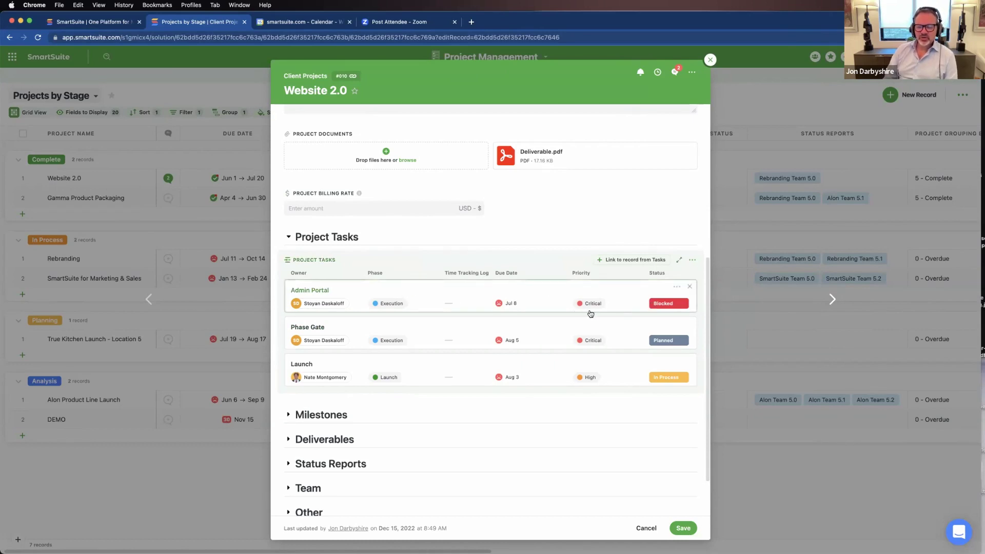
# Open the linked Admin Portal task from the project's tasks, review its record, and return to the project's main information
pyautogui.click(365, 290)
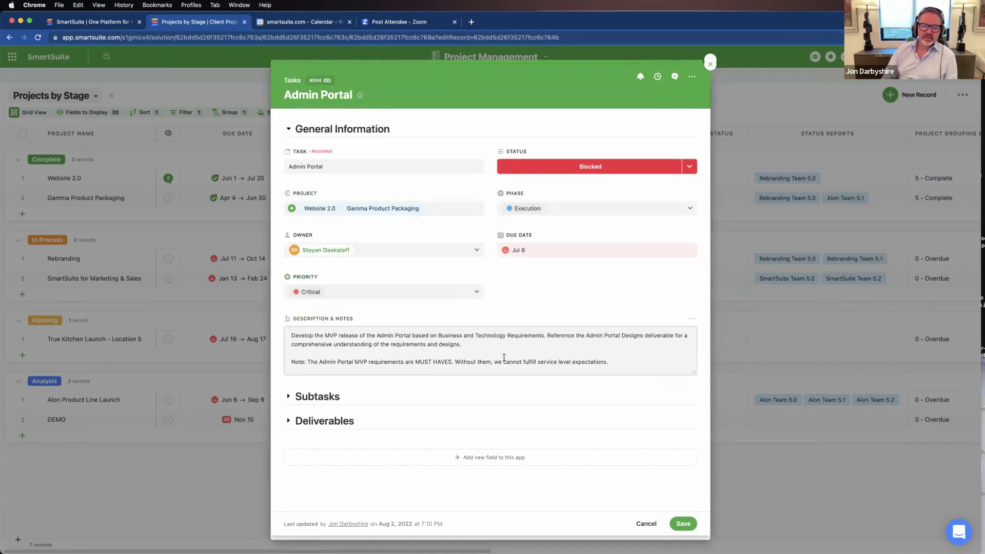
pyautogui.click(710, 63)
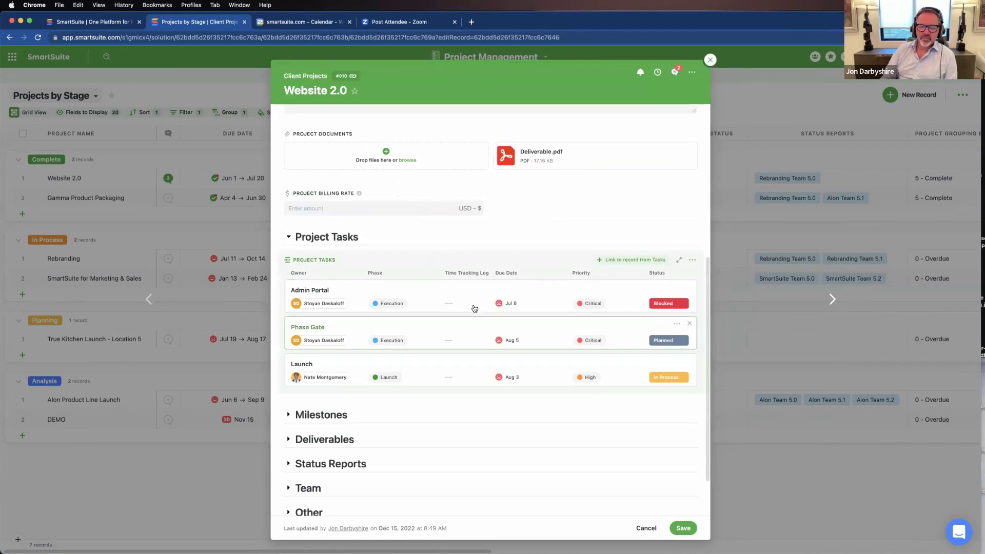
pyautogui.scroll(5, 446, 327)
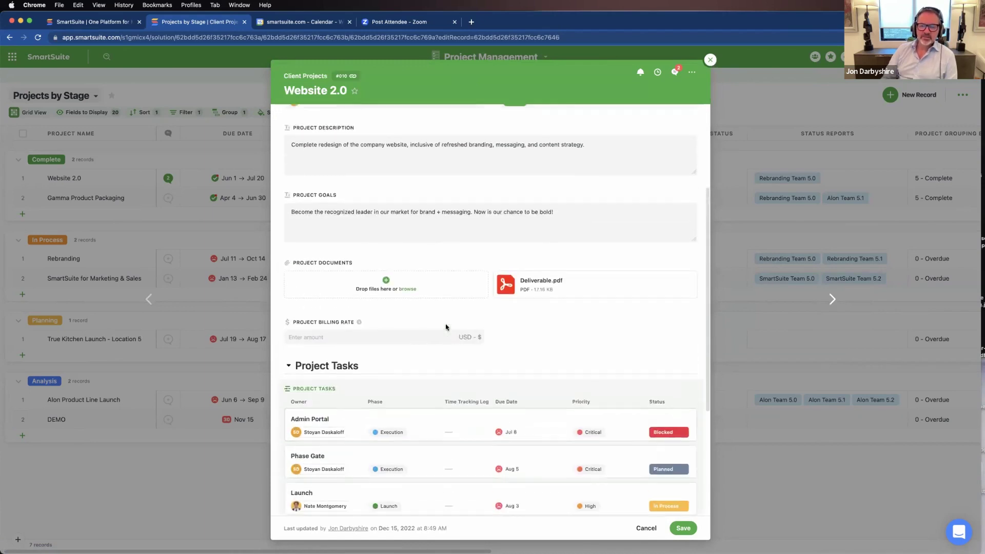
pyautogui.scroll(2, 445, 327)
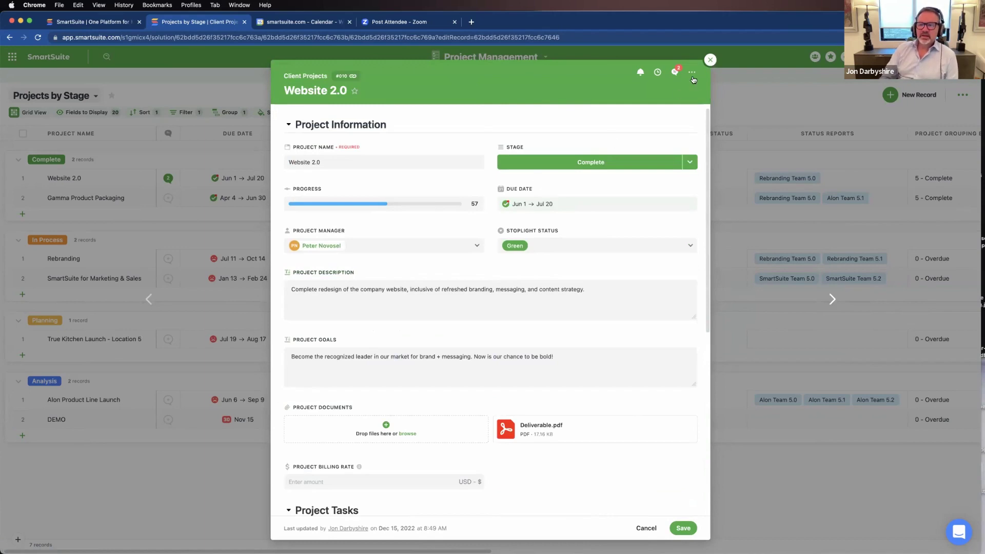
# Switch the record's page layout to One Column and look through the fields in that arrangement
pyautogui.click(691, 74)
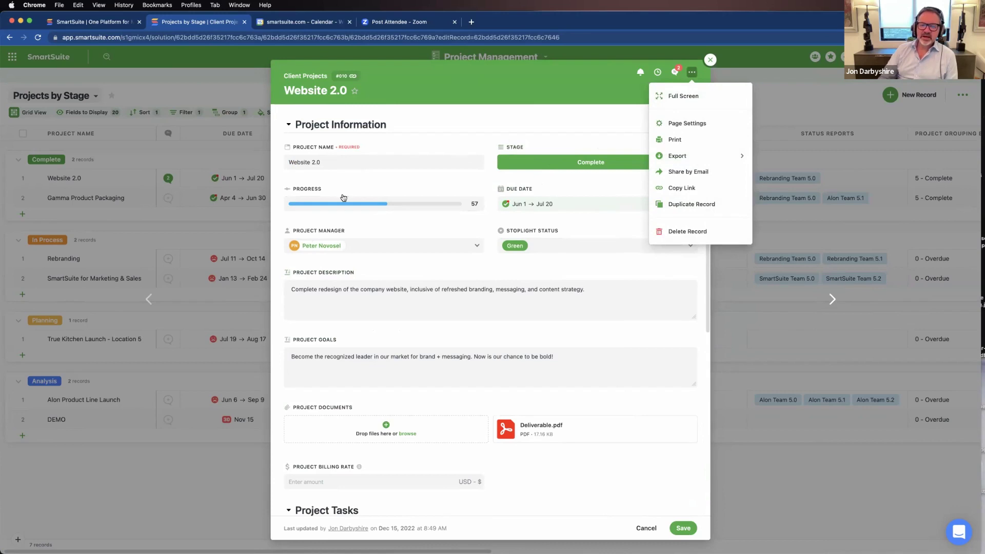
pyautogui.click(678, 125)
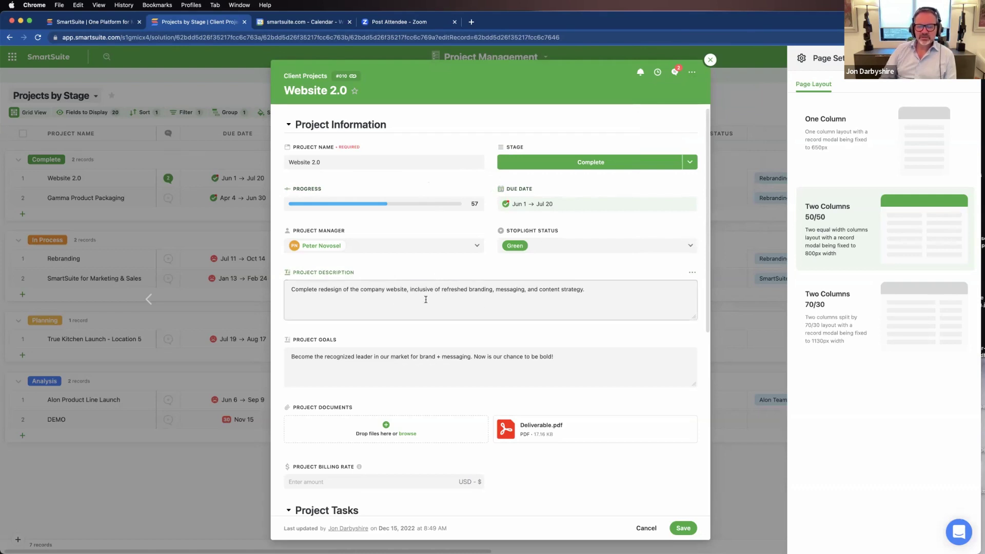
pyautogui.click(825, 149)
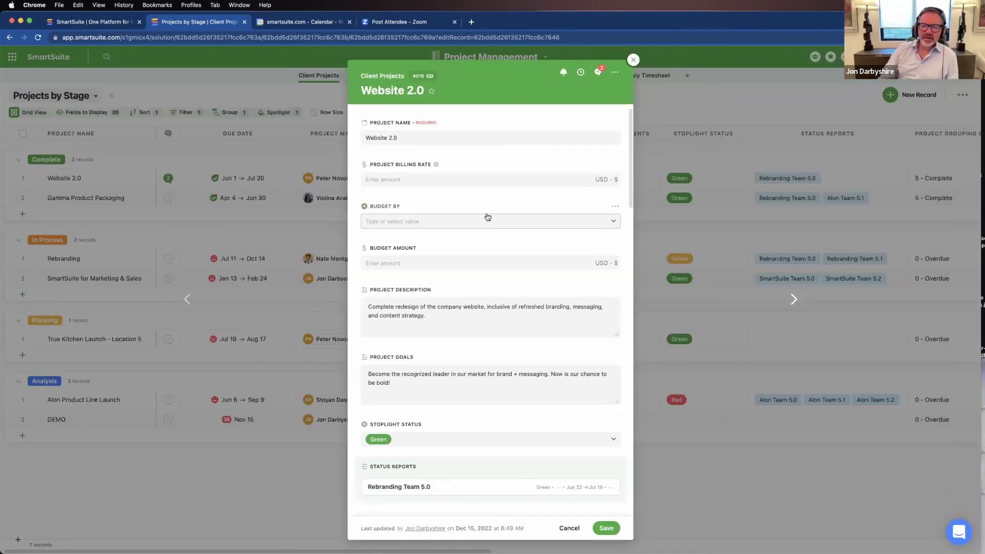
pyautogui.scroll(-10, 499, 222)
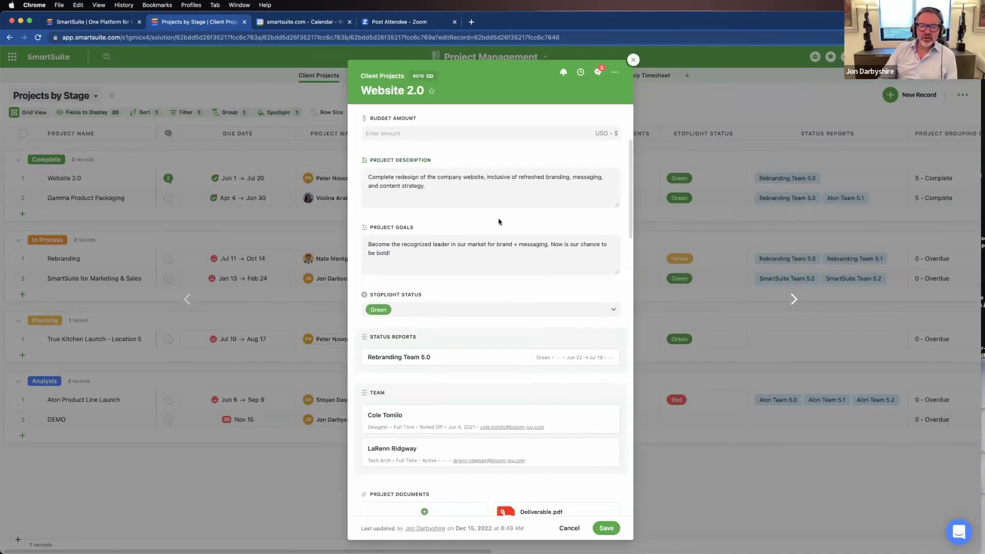
pyautogui.scroll(10, 500, 222)
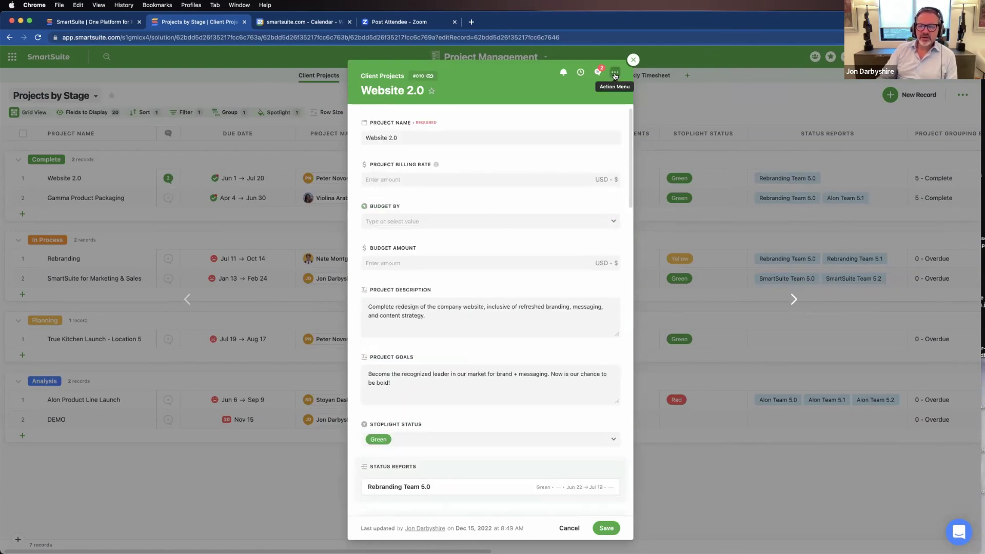
# Switch the record's page layout to Two Columns 70/30 and review how the sections are arranged
pyautogui.click(614, 72)
pyautogui.moveTo(612, 159)
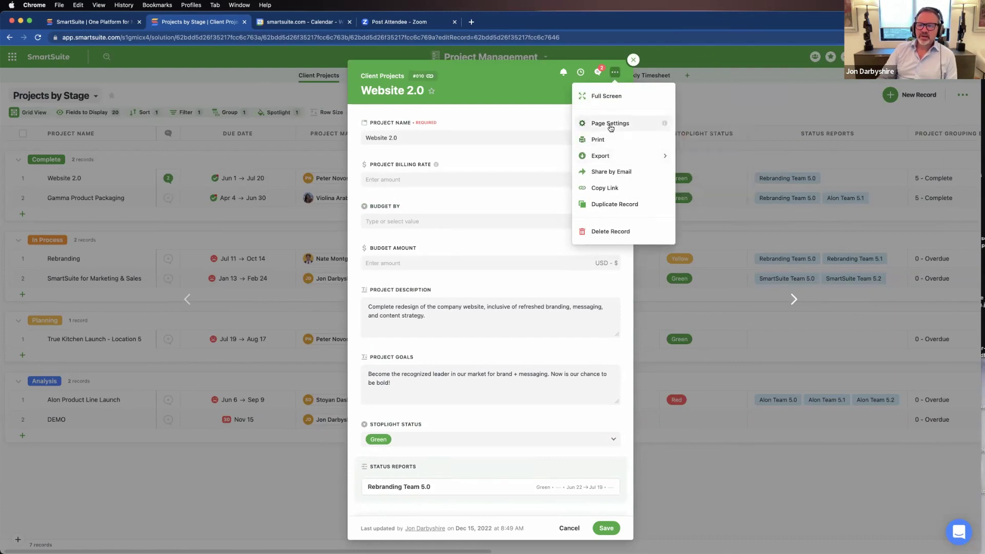
pyautogui.click(606, 124)
pyautogui.click(830, 319)
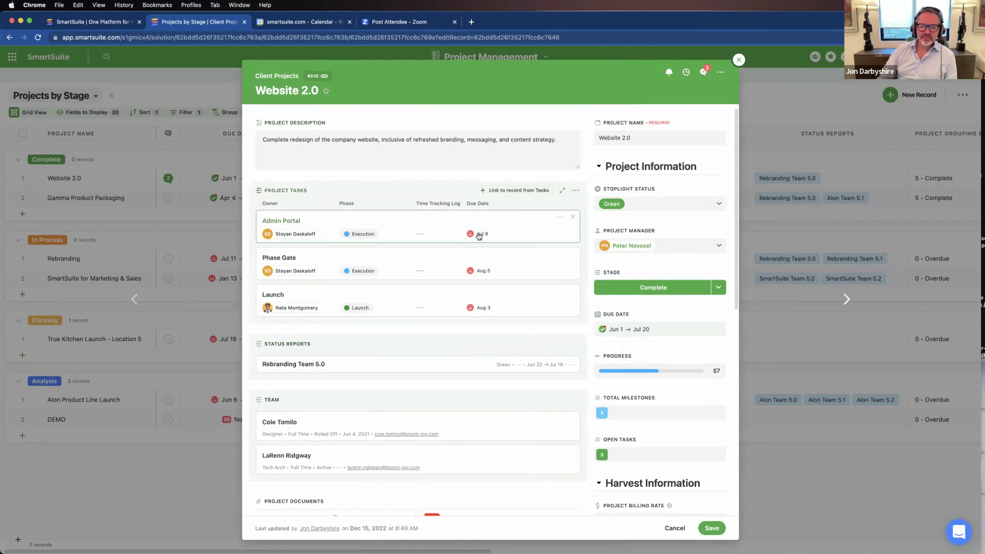
pyautogui.scroll(-10, 467, 257)
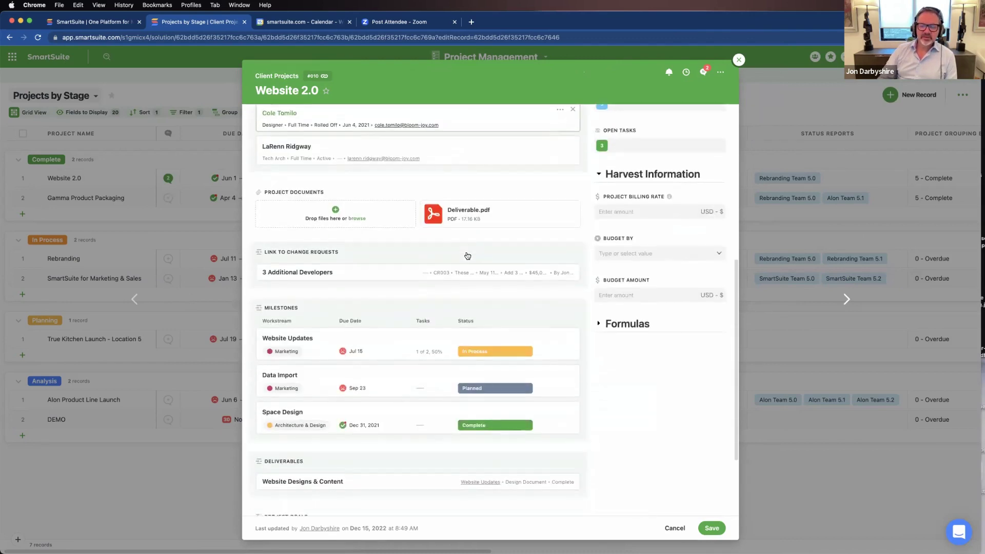
pyautogui.scroll(10, 467, 256)
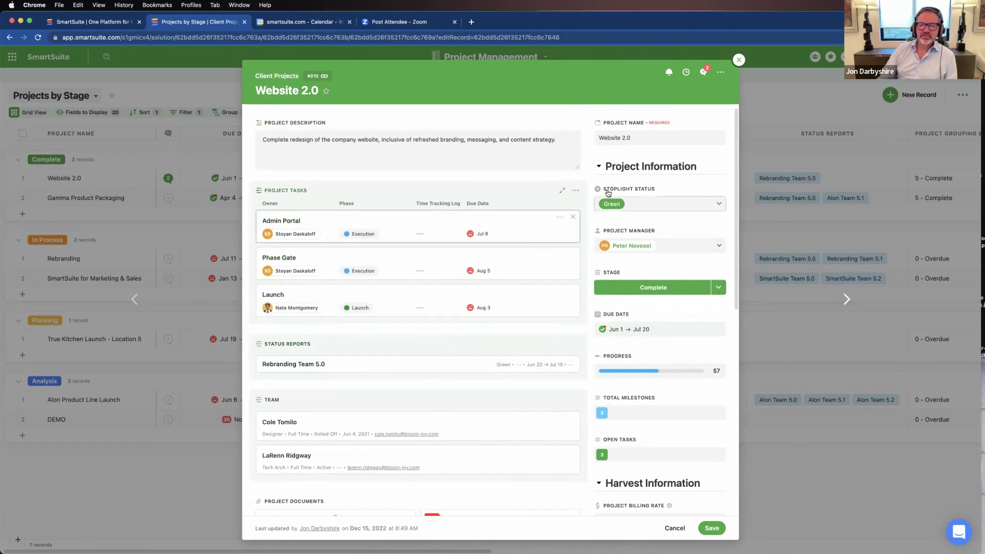
# Set the record's page layout to Two Columns 50/50
pyautogui.click(721, 74)
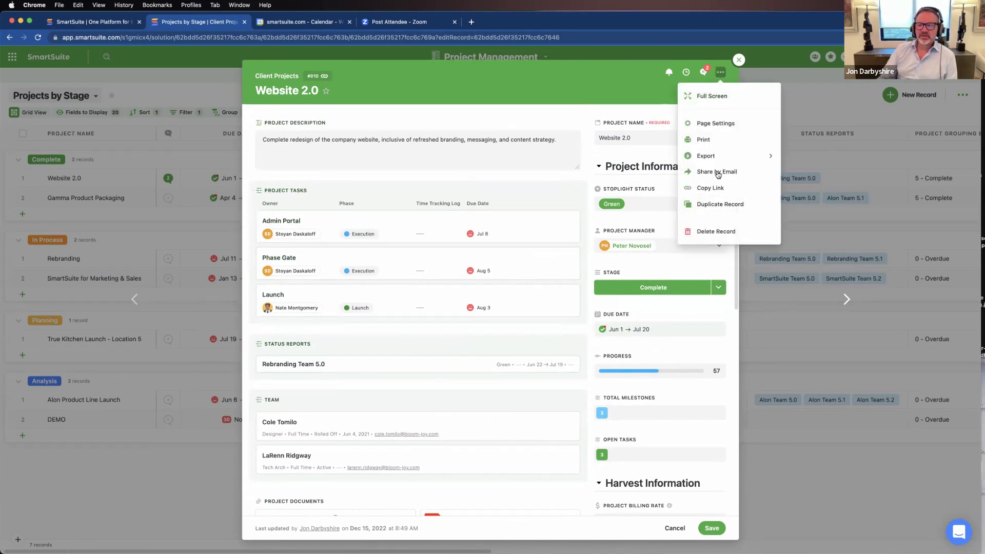
pyautogui.click(728, 128)
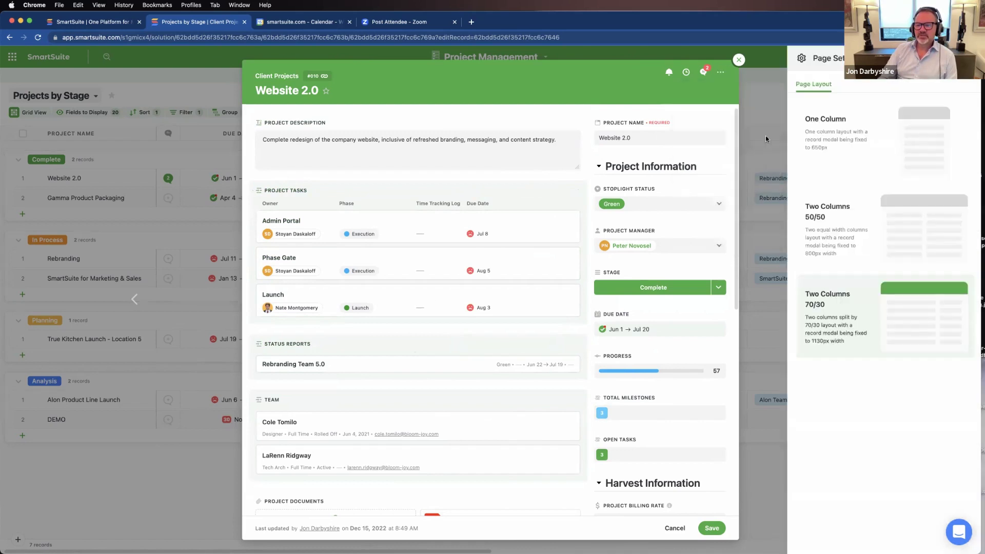
pyautogui.click(835, 231)
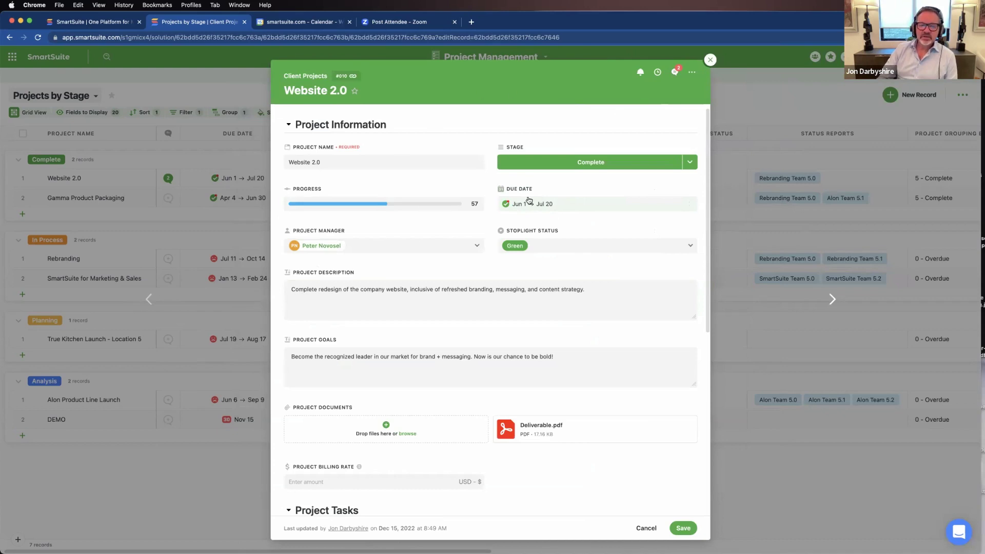
# In the Website 2.0 record's comments, post a new conversation mentioning a team member with the text "e. vdtewtrwert wert" and assign it to them
pyautogui.click(675, 72)
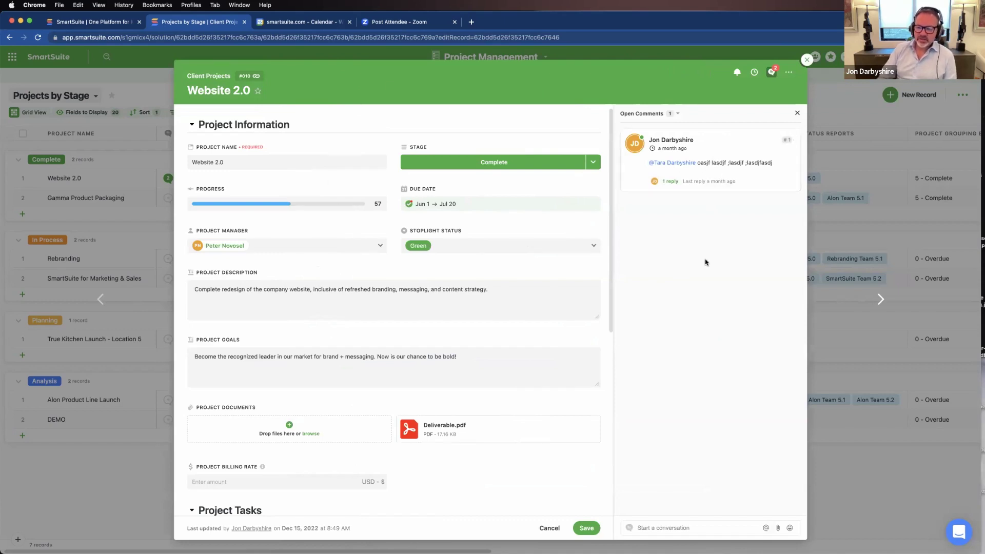
pyautogui.click(705, 159)
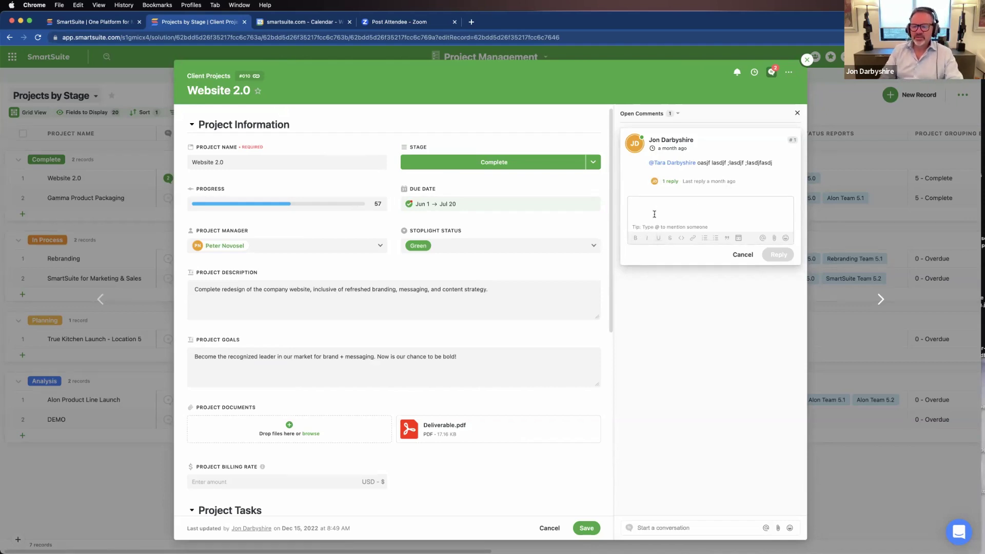
pyautogui.click(646, 528)
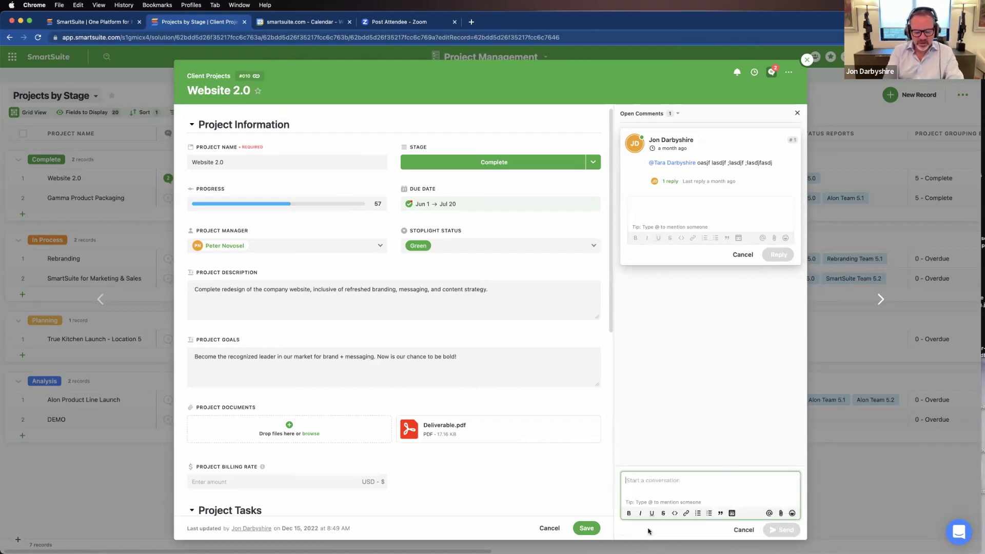
pyautogui.write('@tr')
pyautogui.press('BackSpace')
pyautogui.write('ara')
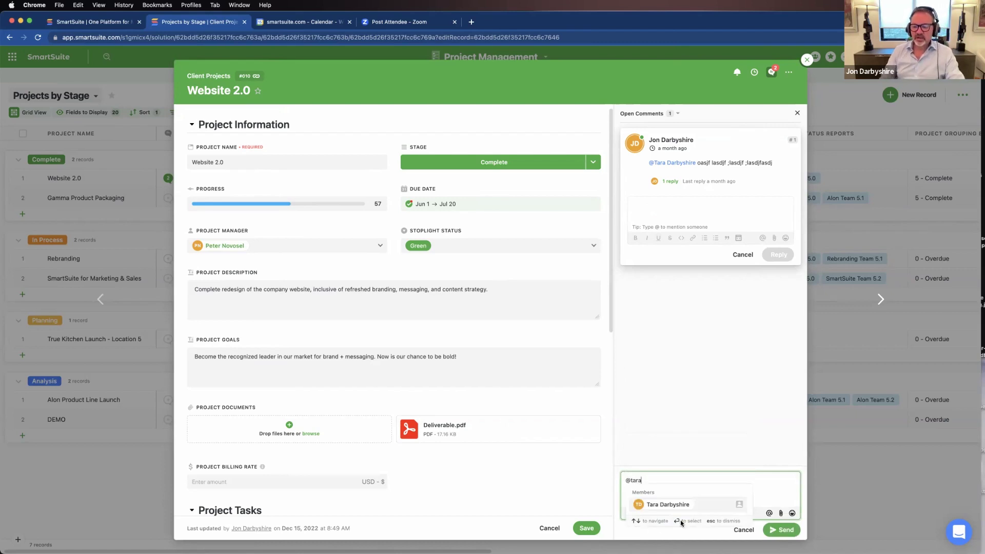
pyautogui.click(664, 504)
pyautogui.write('e e, vdtewtrwert wert')
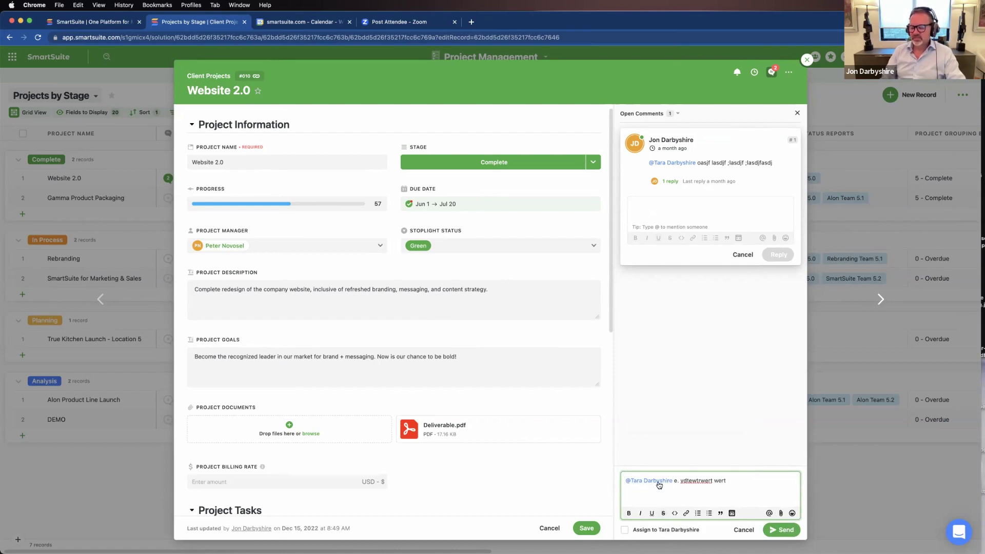
pyautogui.click(624, 529)
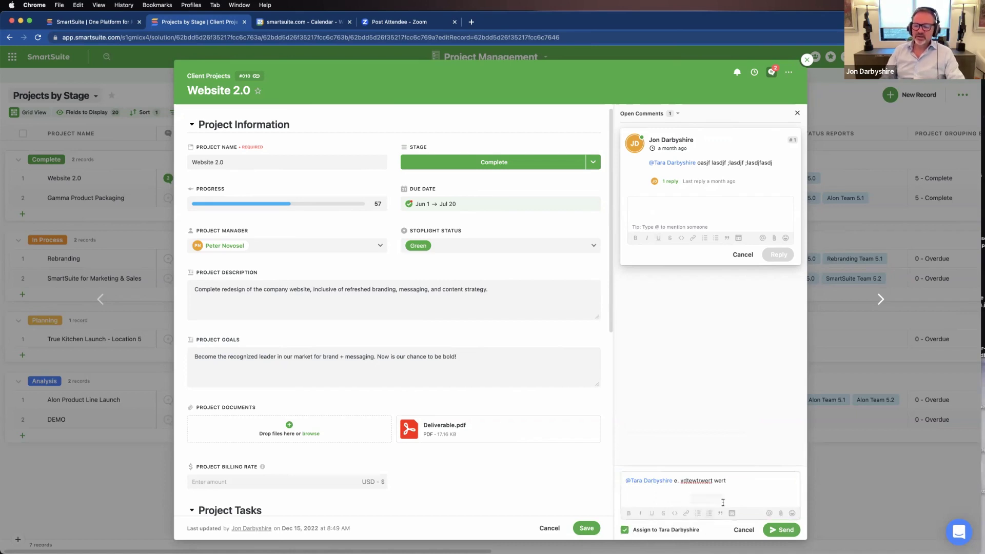
pyautogui.click(780, 530)
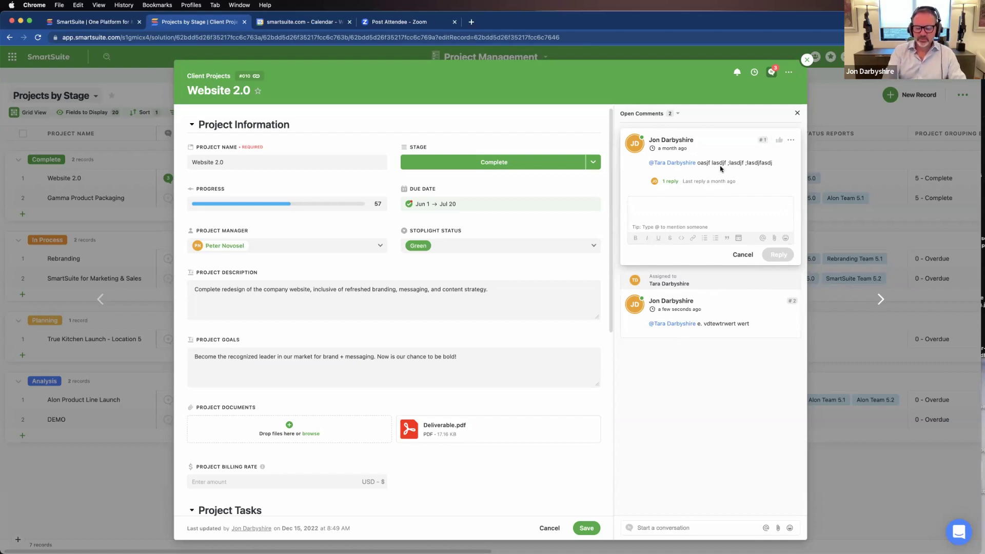
# Close the Website 2.0 record without saving its changes and return to the Projects by Stage grid
pyautogui.press('XF86AudioLowerVolume')
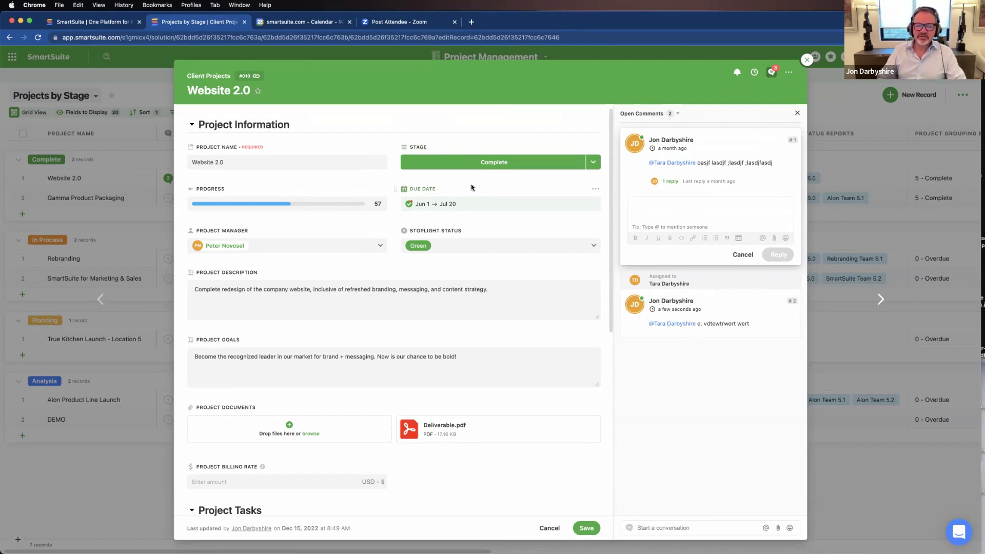
pyautogui.click(808, 61)
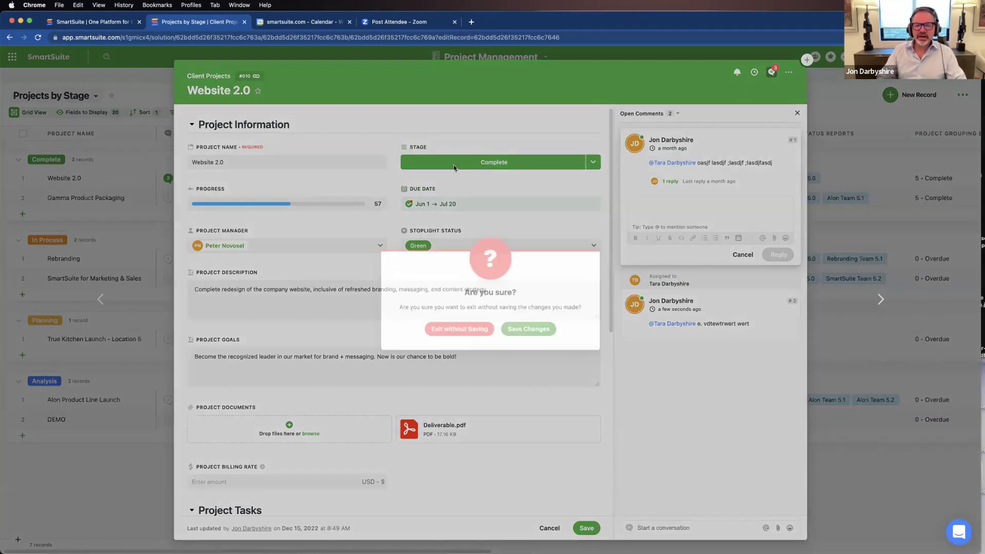
pyautogui.click(460, 331)
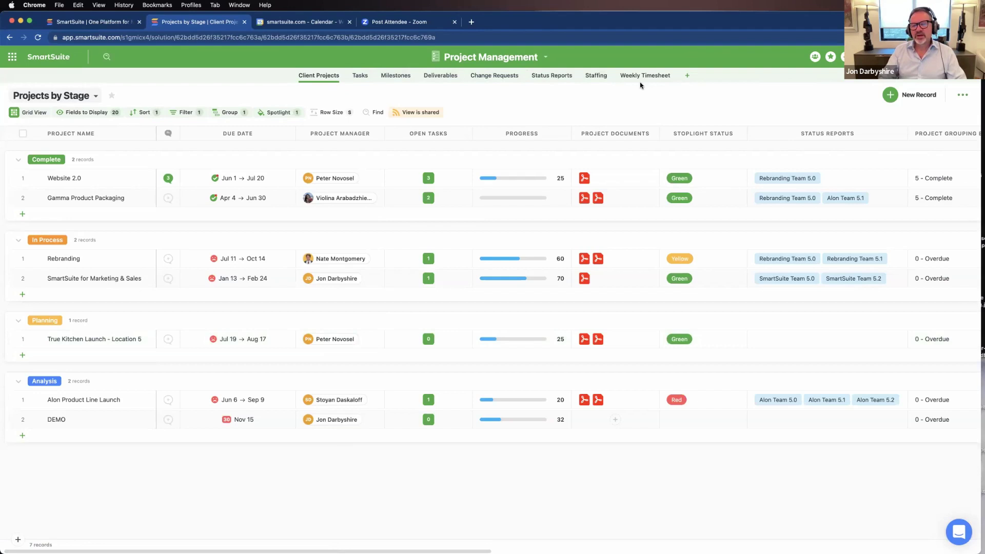
pyautogui.click(340, 173)
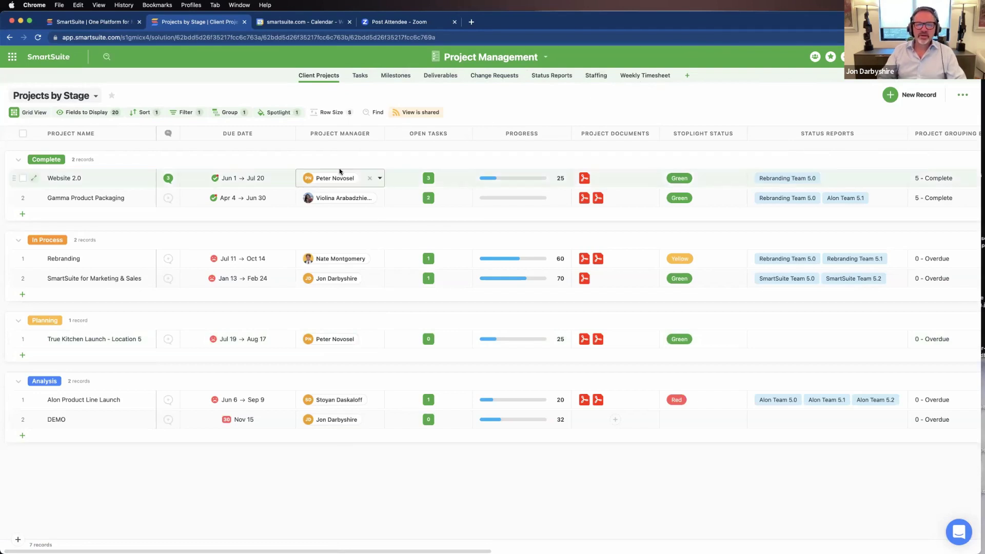
pyautogui.click(350, 162)
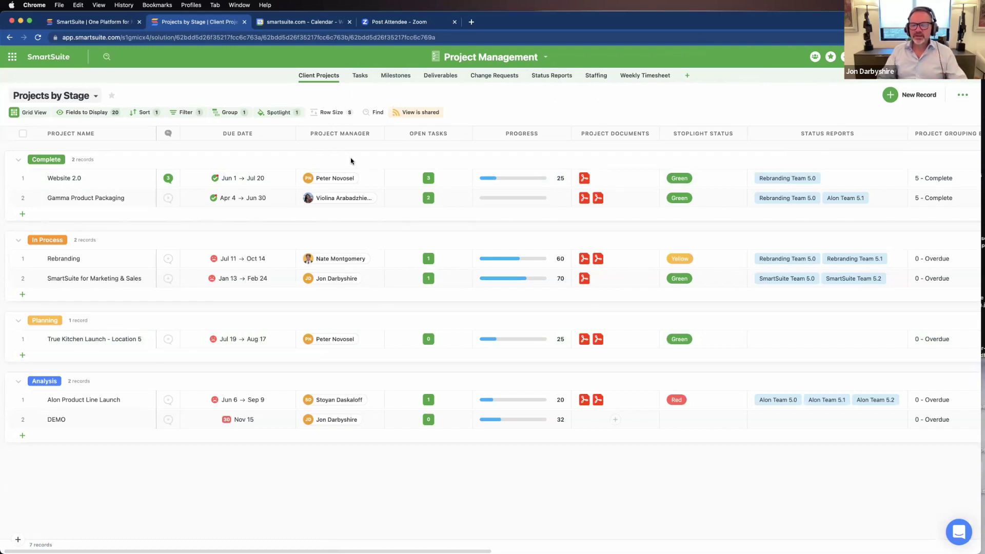
# Review the open assignments in My Work, including the Upcoming group and the grouping options, and close it
pyautogui.click(844, 56)
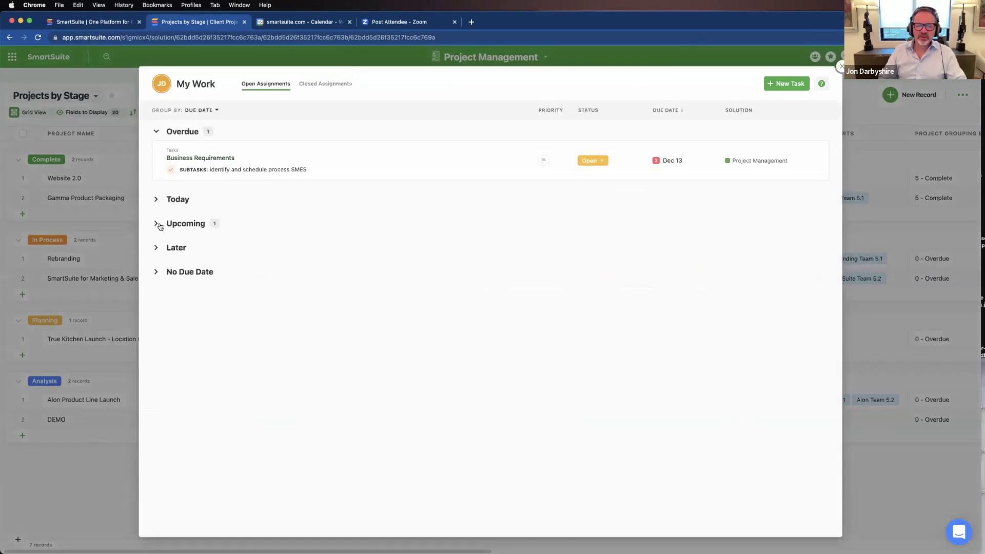
pyautogui.click(156, 223)
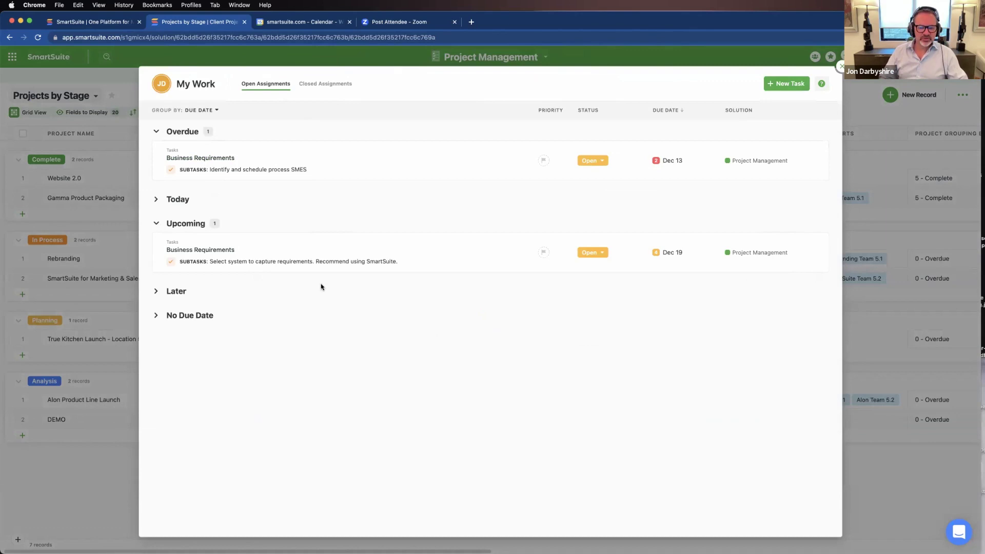
pyautogui.click(207, 111)
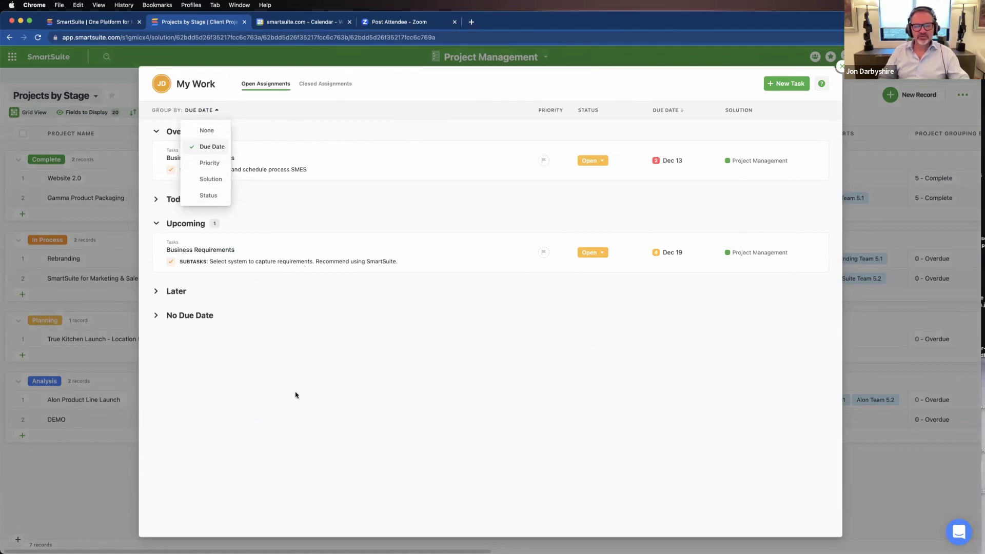
pyautogui.click(404, 130)
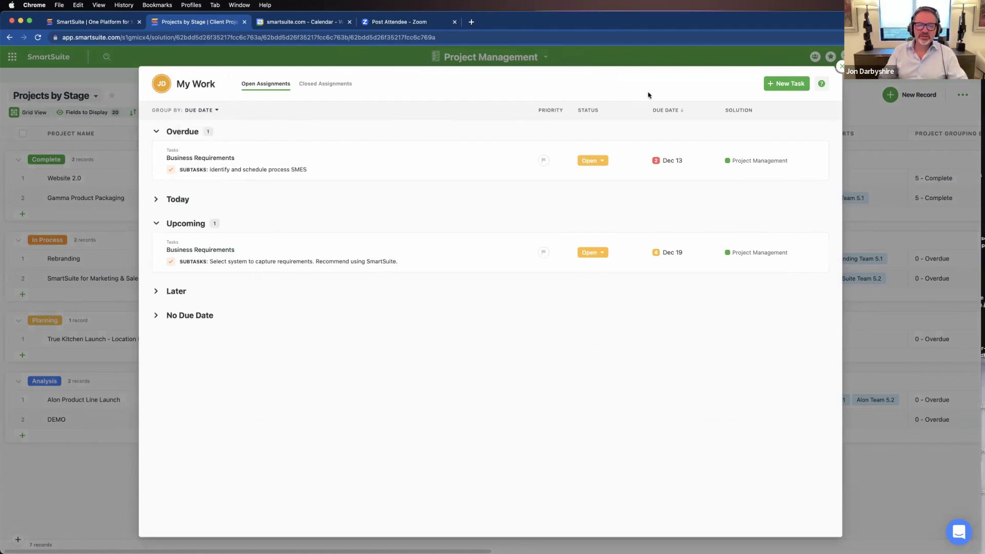
pyautogui.click(840, 67)
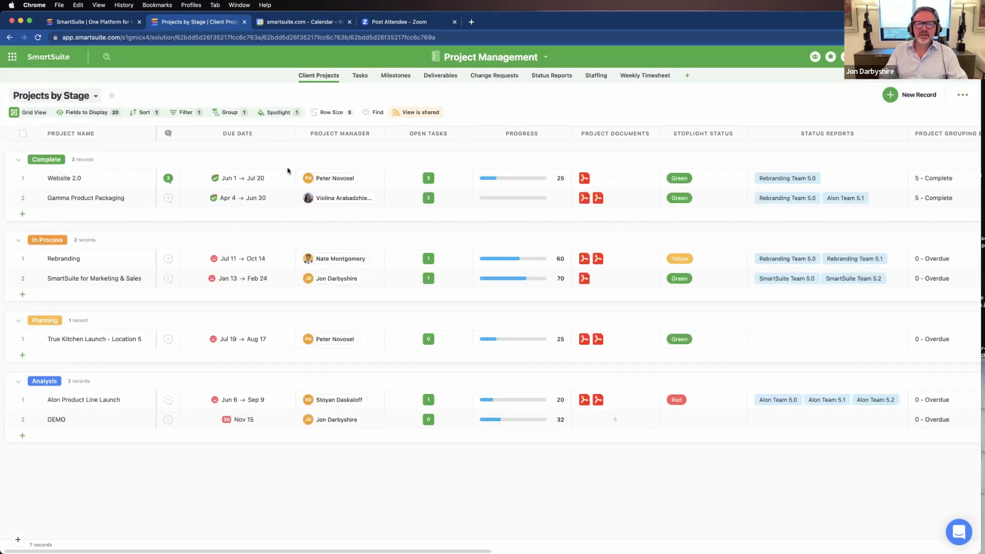
# Open the Business Requirements task under Alon Product Line Launch in the Tasks app and expand its Subtasks section
pyautogui.click(361, 76)
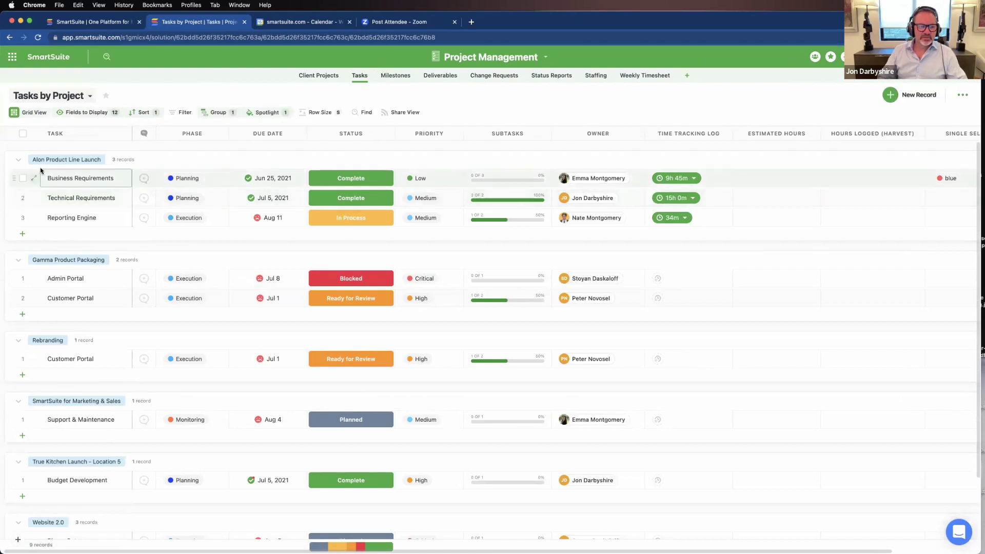
pyautogui.click(35, 179)
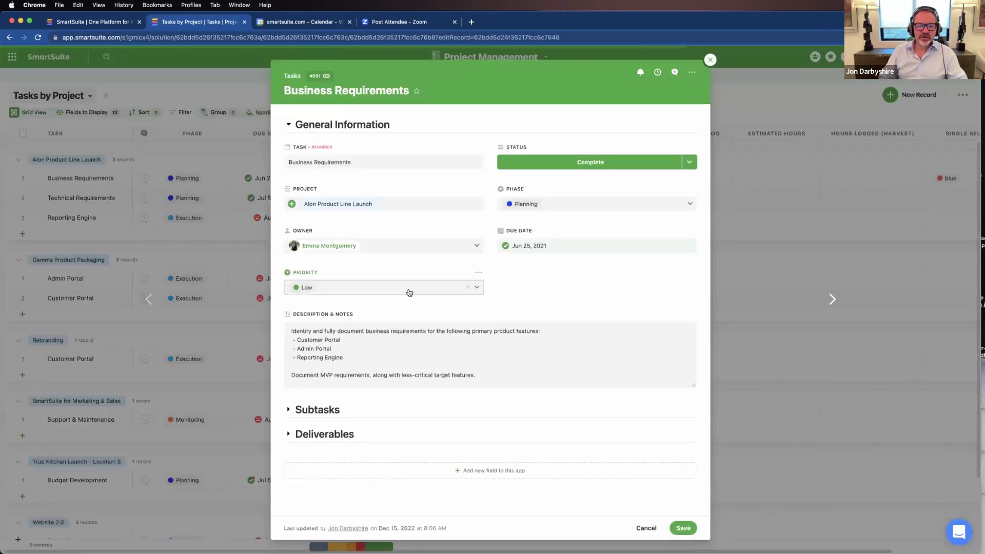
pyautogui.click(317, 410)
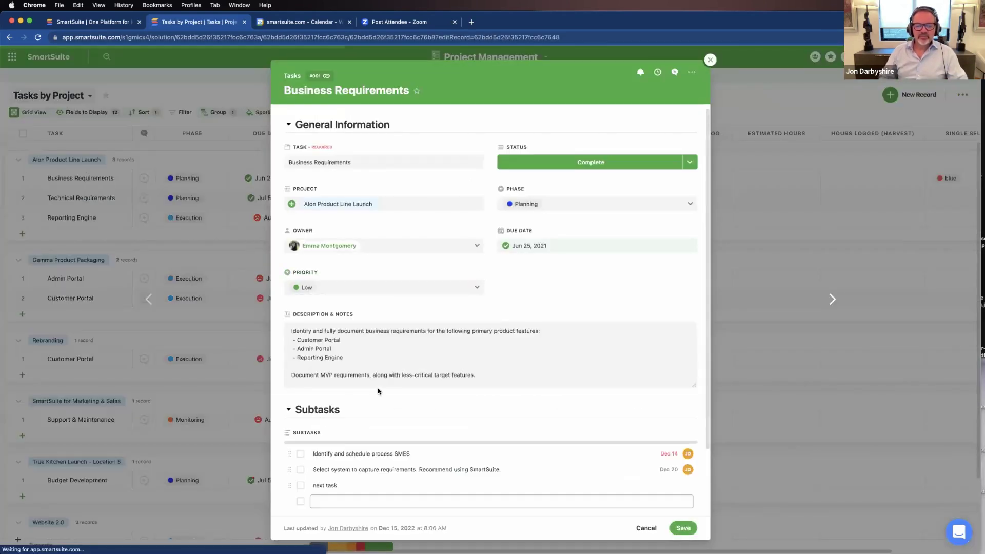
pyautogui.scroll(-3, 378, 391)
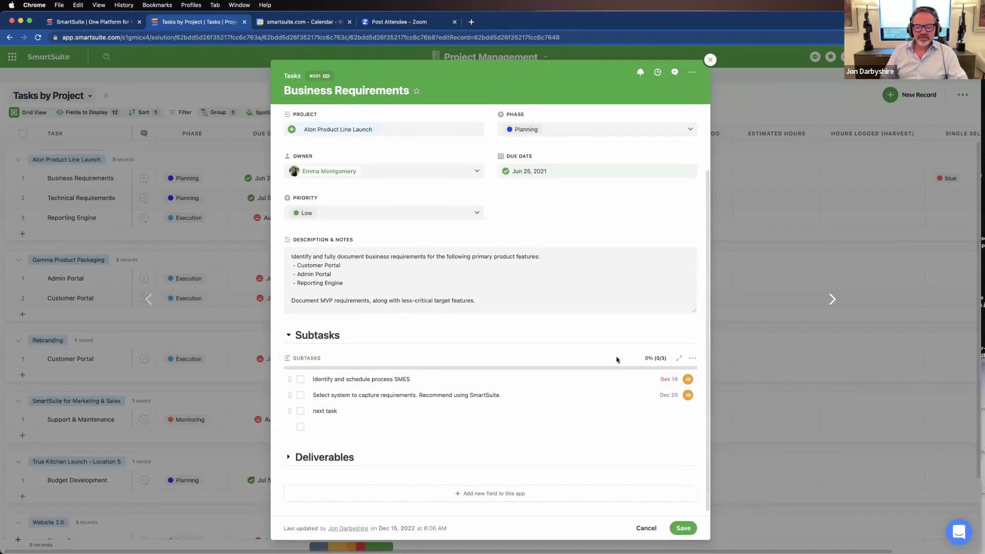
# Try a lighter green for the Subtasks checklist field, restore the original shade, and leave the field settings without updating
pyautogui.click(692, 360)
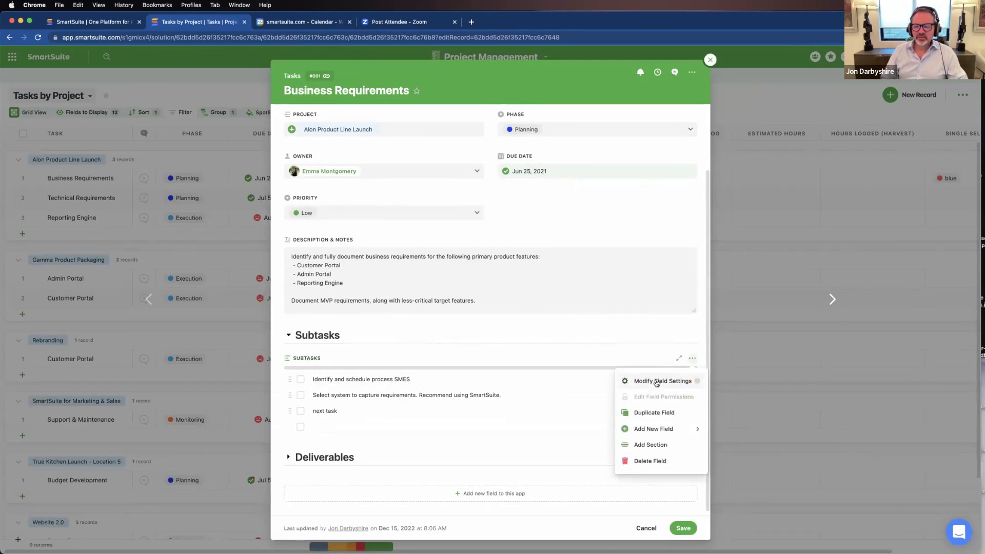
pyautogui.click(656, 380)
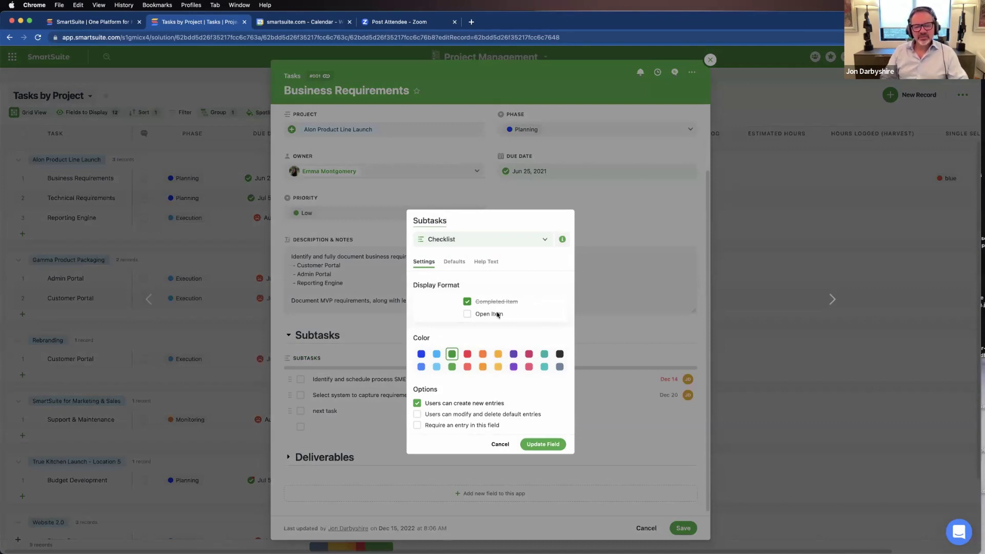
pyautogui.click(453, 368)
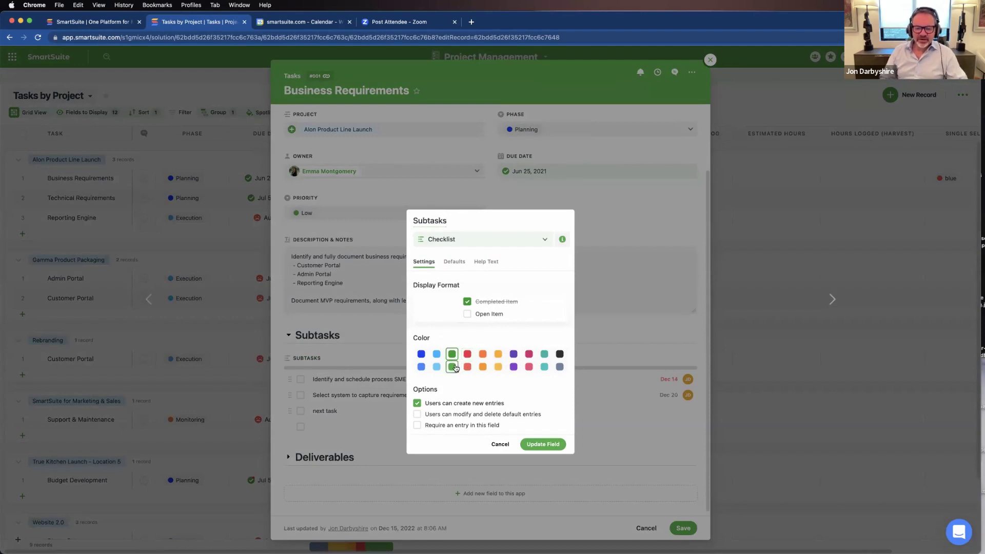
pyautogui.click(452, 355)
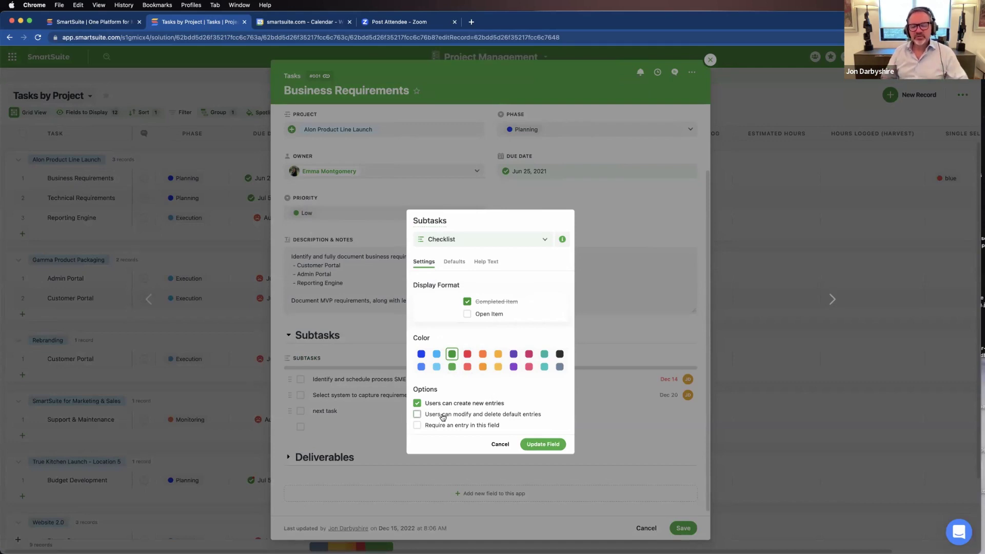
pyautogui.click(608, 232)
pyautogui.click(476, 332)
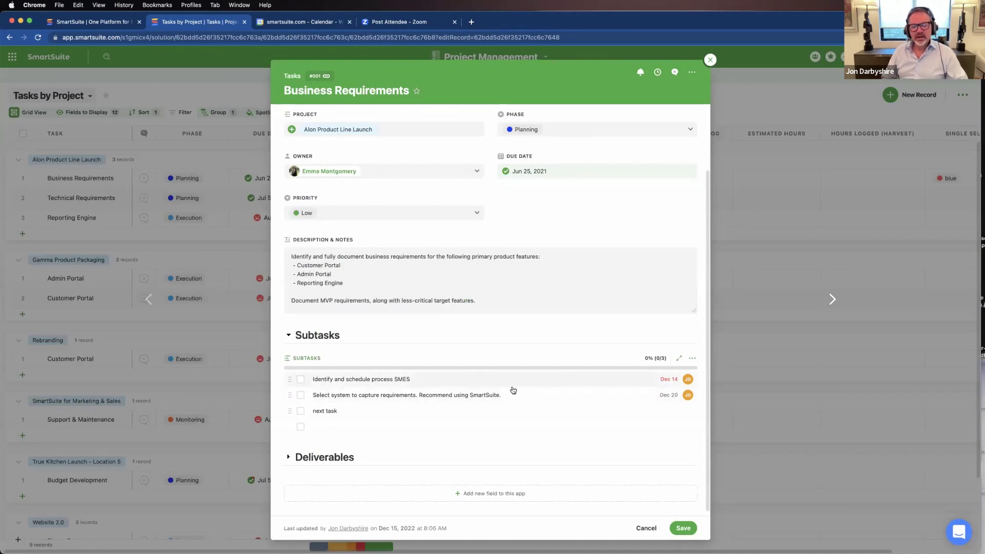
# Open each of the three subtasks in the checklist for editing to view its due date and assignee options
pyautogui.click(431, 380)
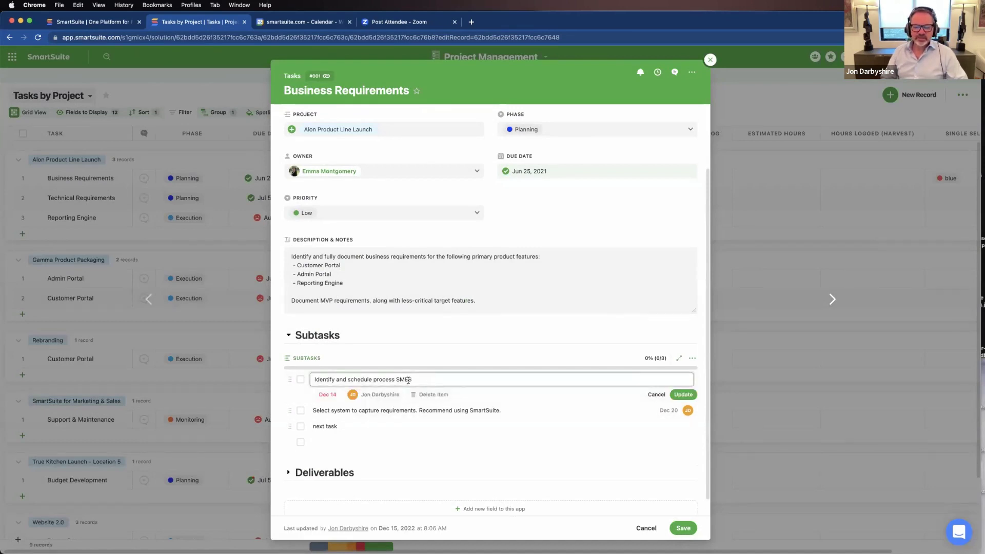
pyautogui.moveTo(408, 380); pyautogui.dragTo(368, 378)
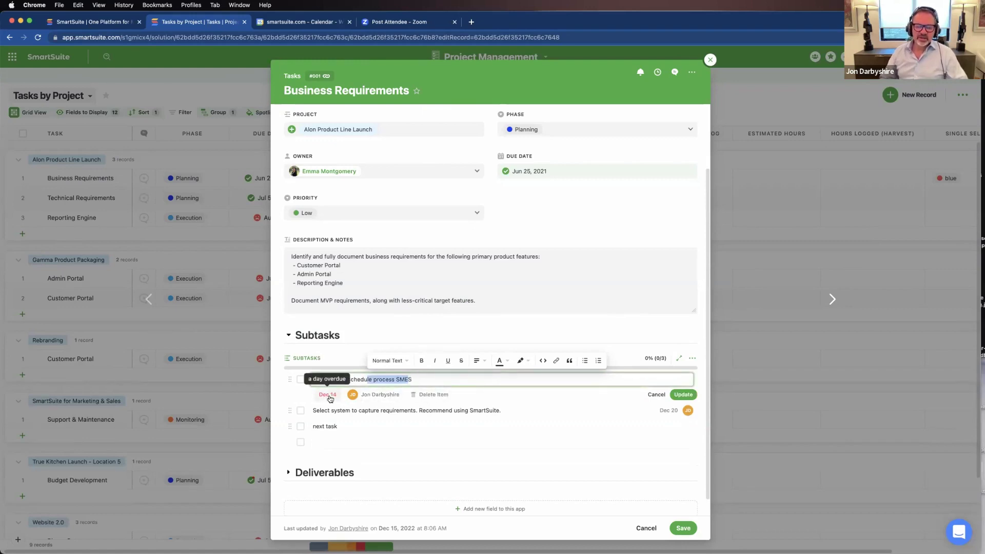
pyautogui.click(367, 413)
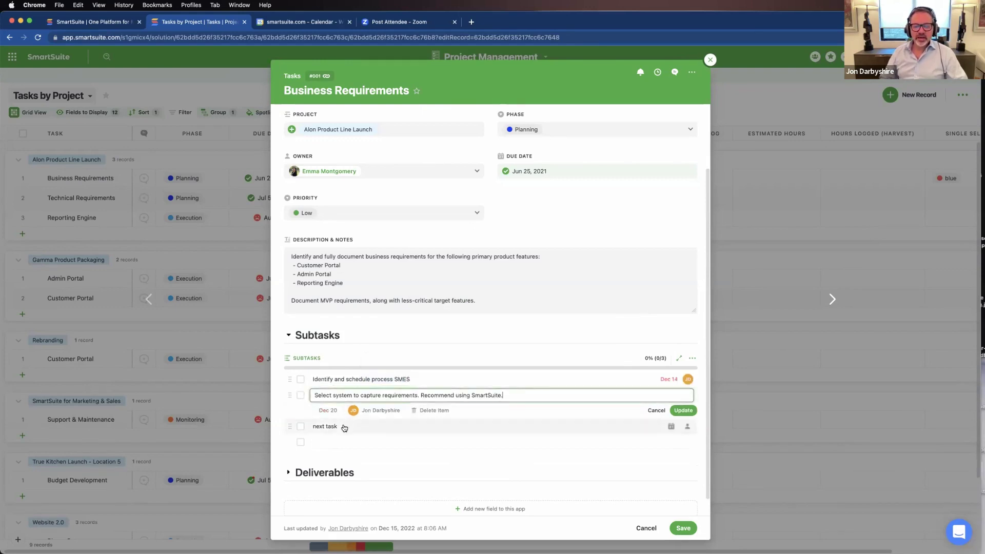
pyautogui.click(334, 424)
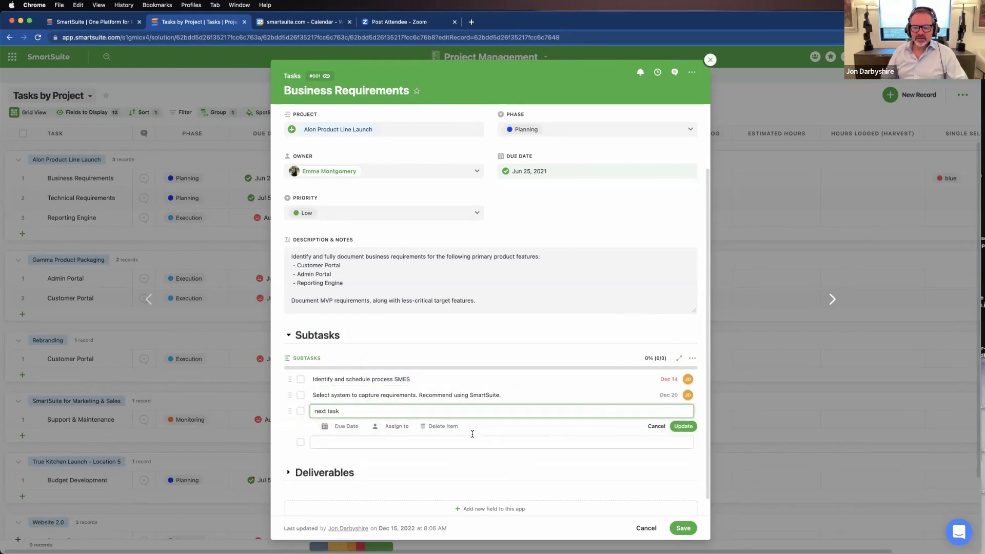
pyautogui.click(682, 427)
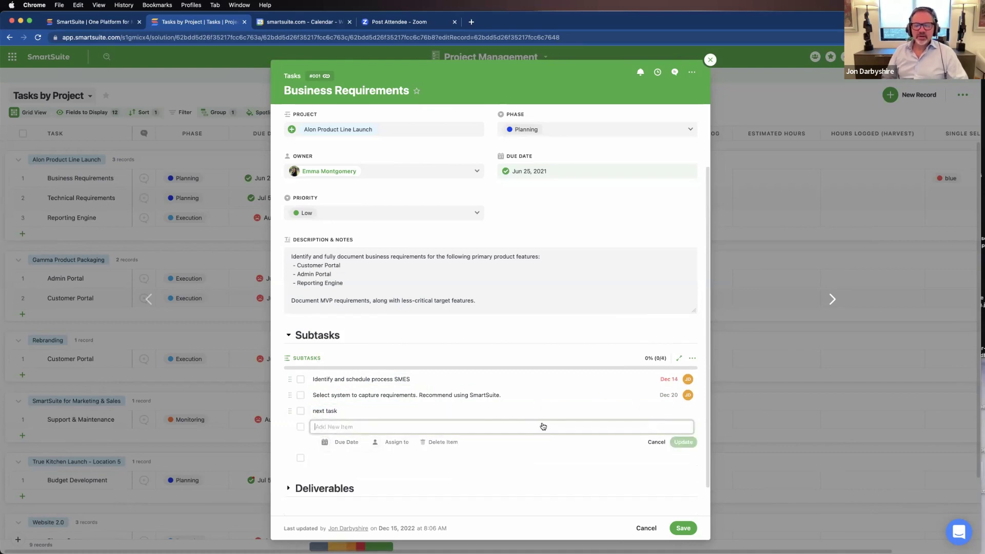
# Mark the subtask "Identify and schedule process SMES" complete and save the Business Requirements record
pyautogui.click(300, 380)
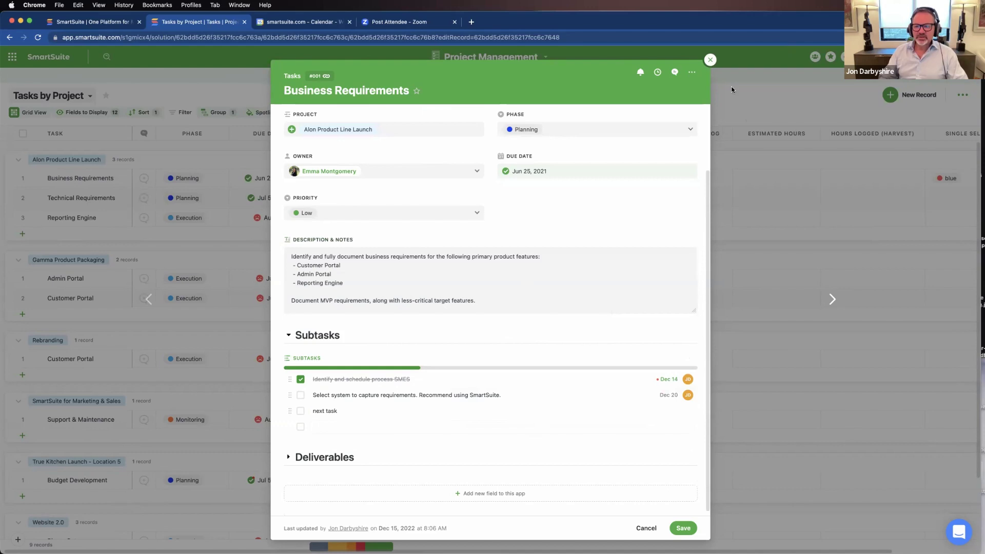
pyautogui.click(683, 528)
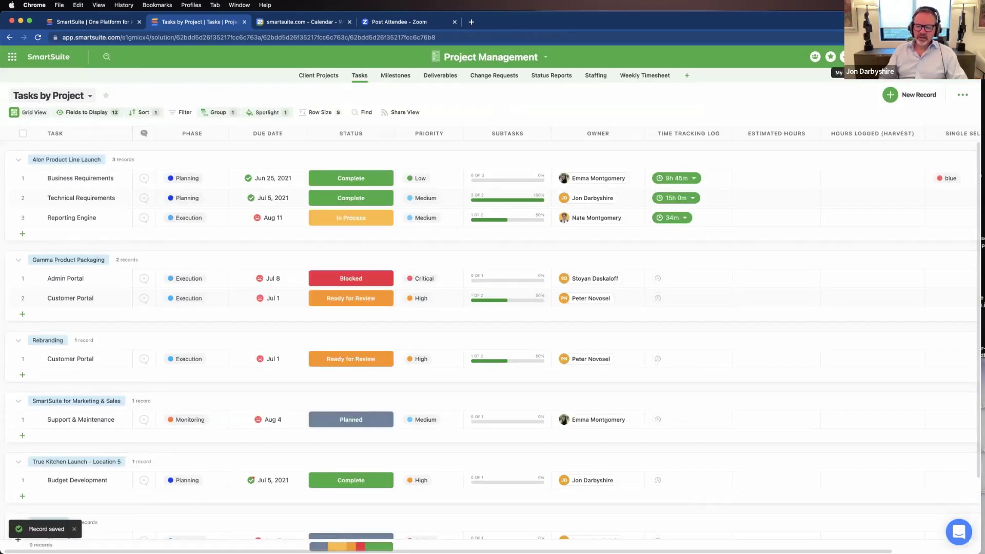
# Check the Upcoming assignments in My Work, review the Business Requirements task's subtasks and comments from there, and return to the task grid
pyautogui.click(846, 57)
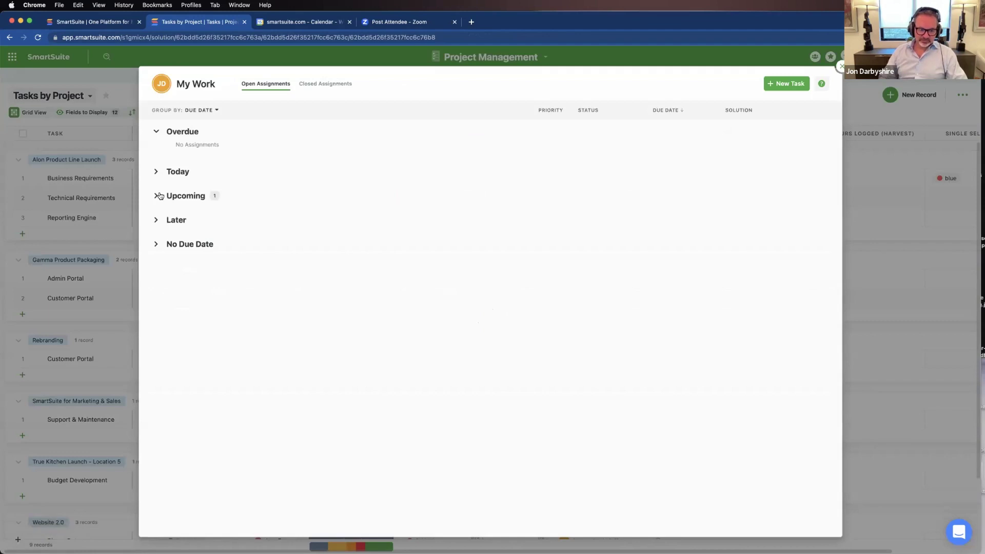
pyautogui.click(157, 196)
pyautogui.click(290, 234)
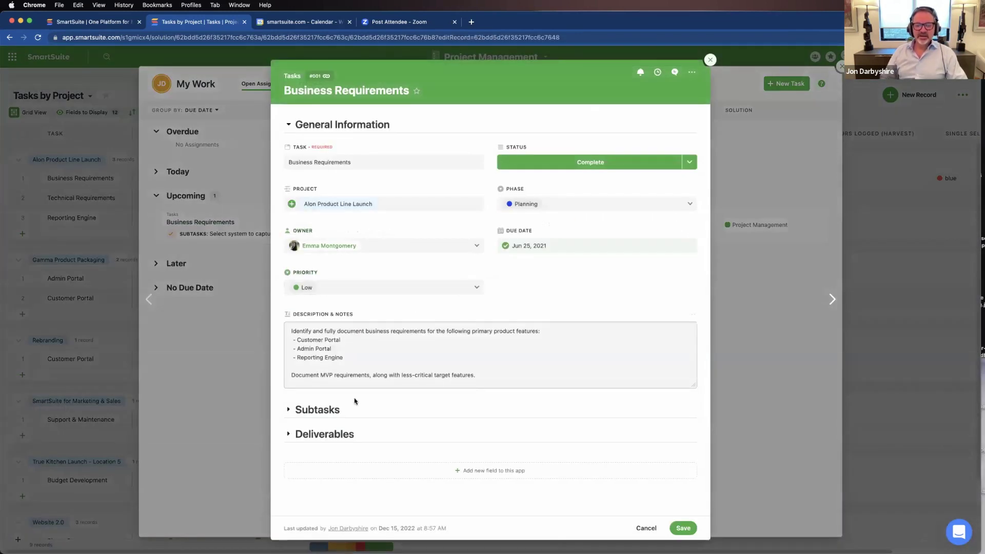
pyautogui.click(322, 412)
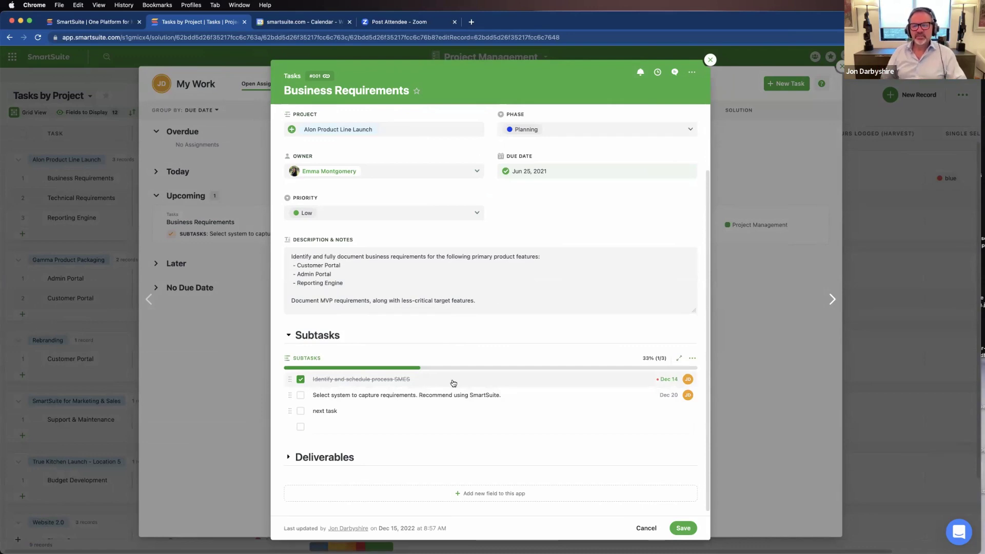
pyautogui.click(675, 74)
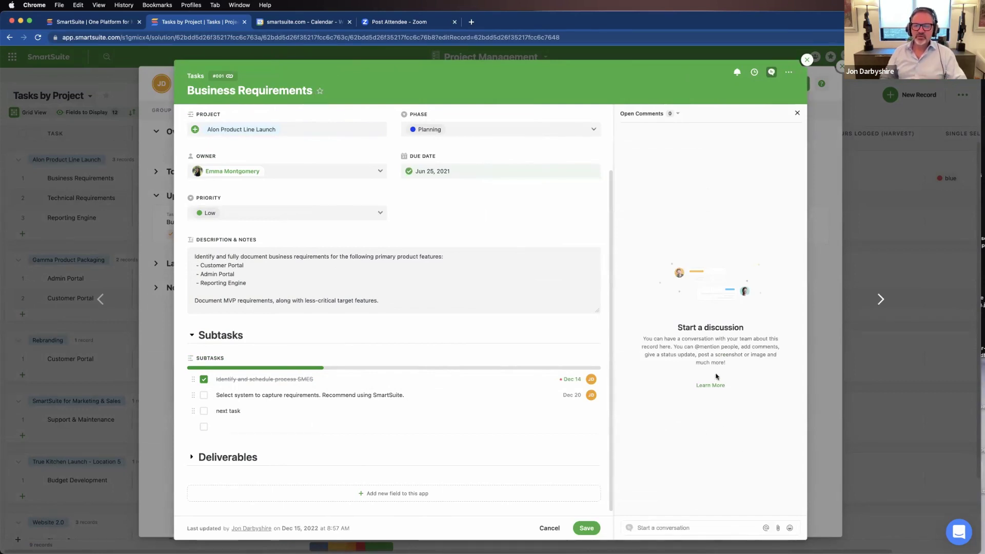
pyautogui.click(808, 60)
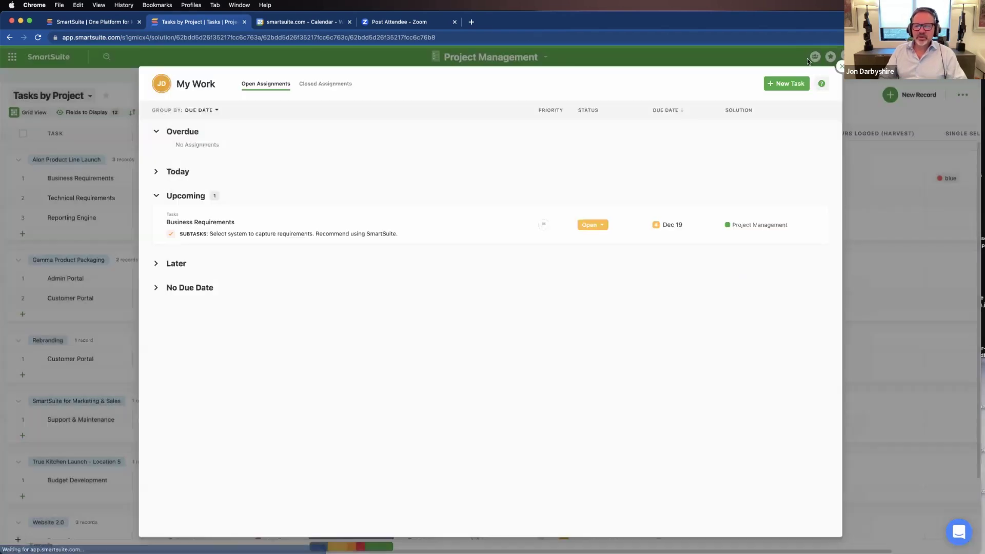
pyautogui.click(840, 67)
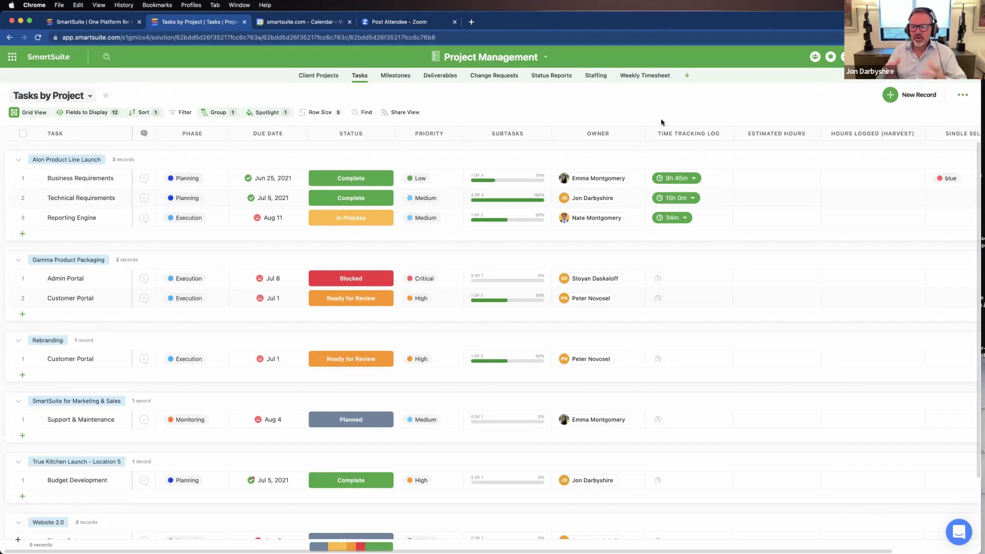
# Review the Status field's configured statuses and check the due date indicator of the Business Requirements task
pyautogui.click(354, 134)
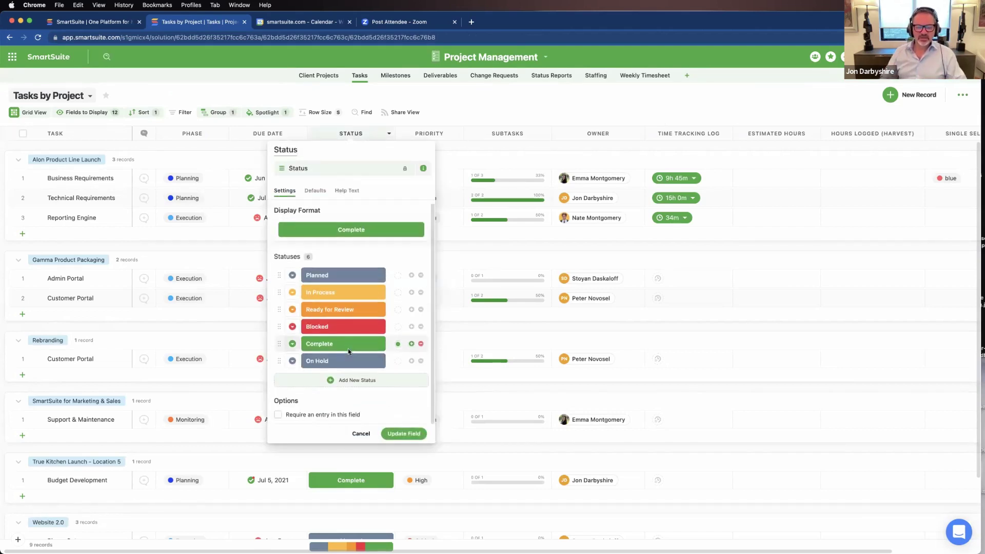
pyautogui.click(472, 107)
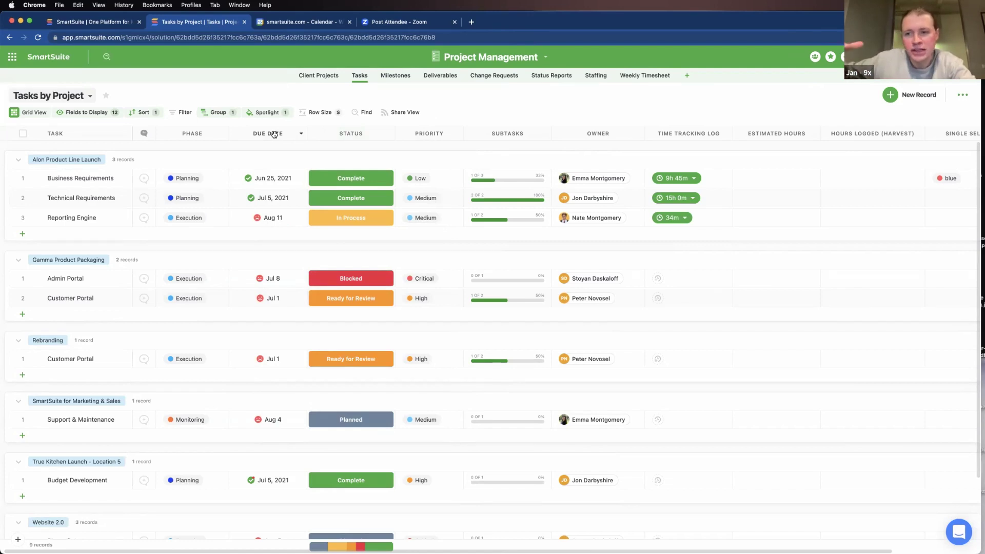
pyautogui.click(267, 177)
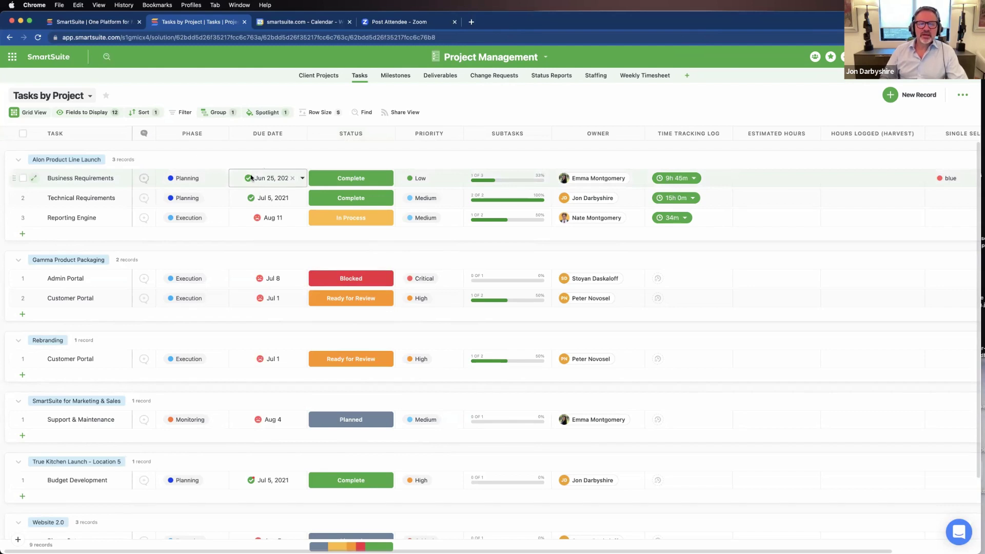
pyautogui.moveTo(250, 179)
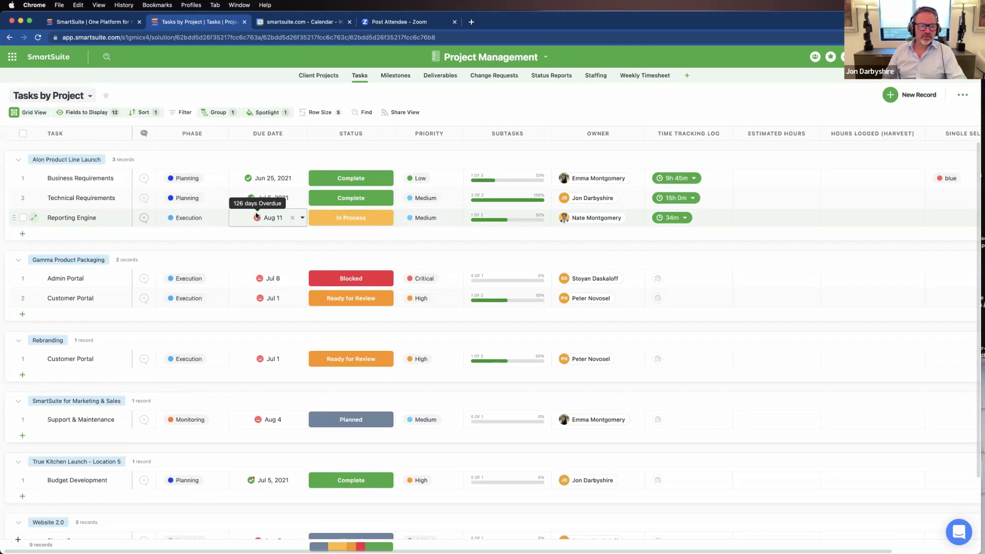
# Set the due date of the Reporting Engine task to November 24, 2022
pyautogui.click(271, 218)
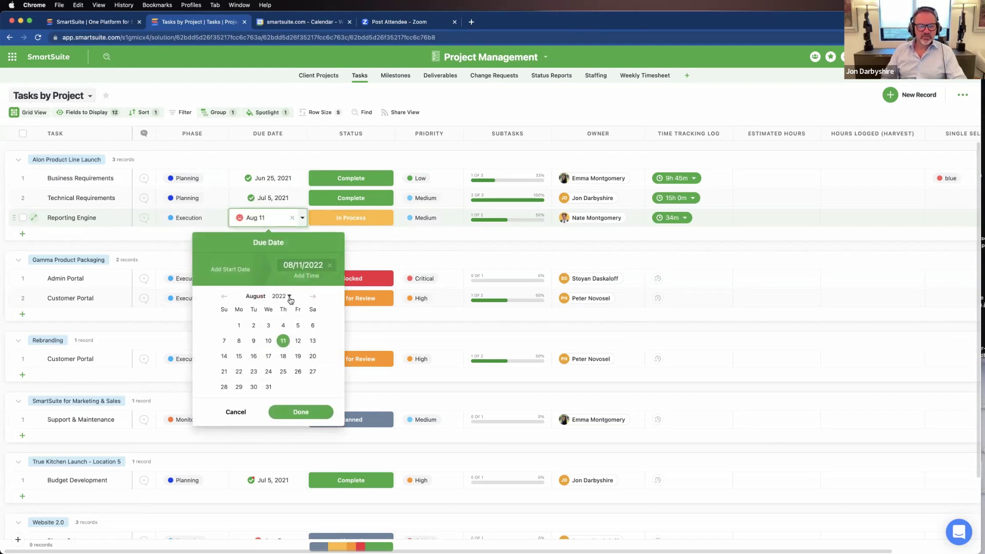
pyautogui.click(313, 297)
pyautogui.click(312, 297)
pyautogui.click(313, 297)
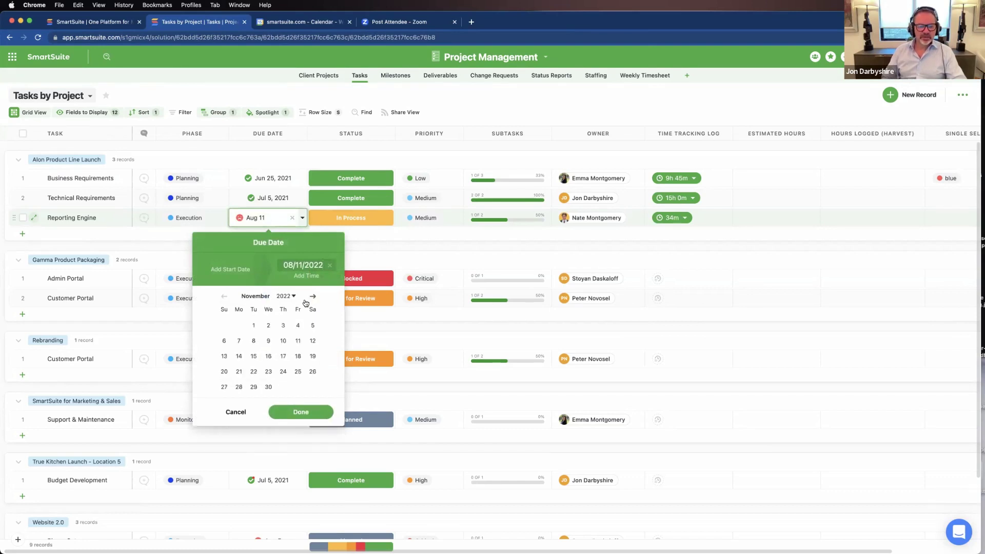
pyautogui.click(283, 372)
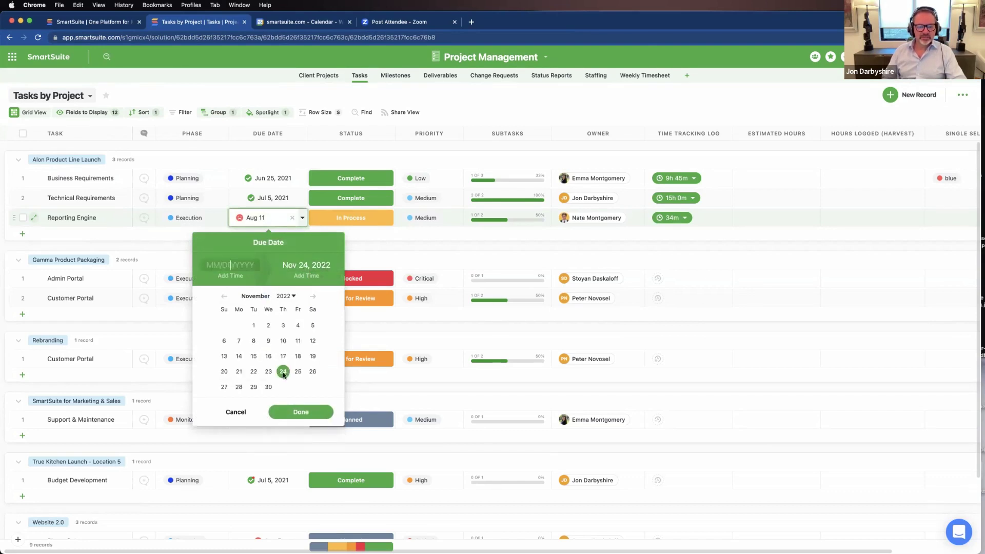
pyautogui.click(295, 412)
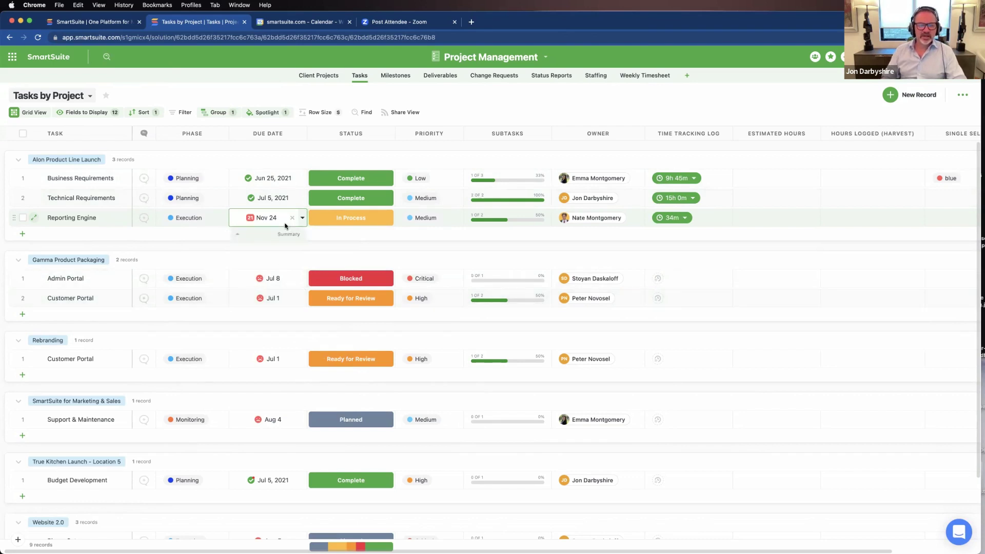
# Inspect the Due Date field's settings, including its linked status field options, and close them without updating the field
pyautogui.click(267, 134)
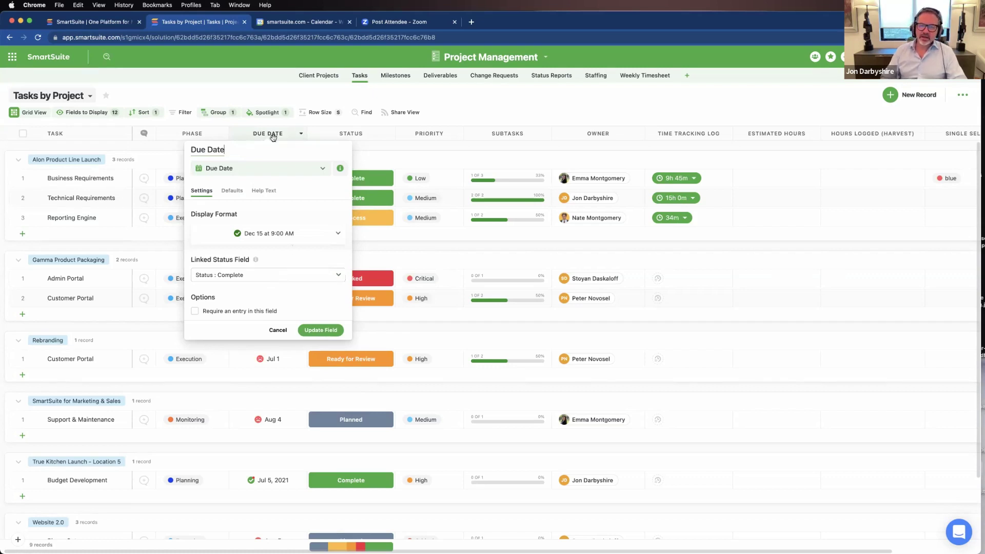
pyautogui.click(241, 277)
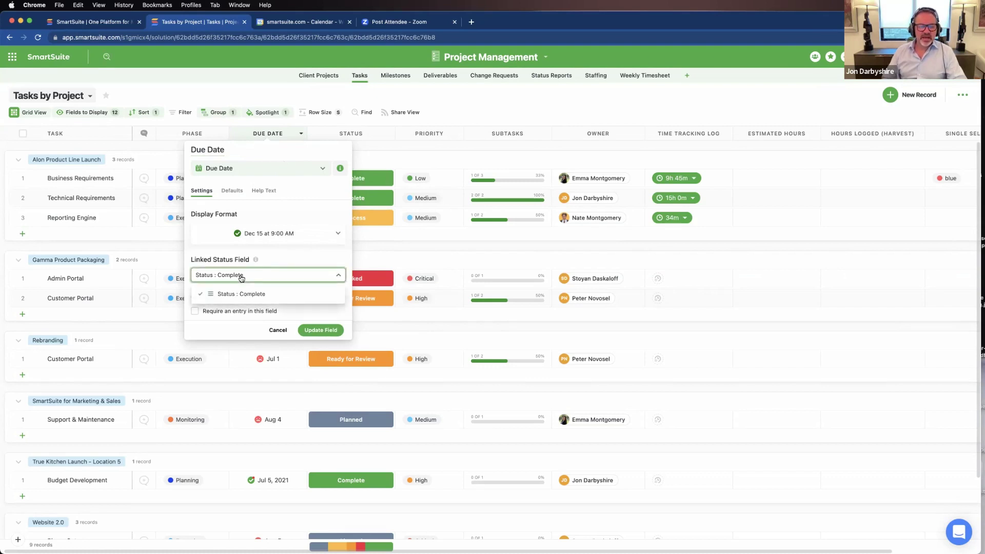
pyautogui.click(241, 293)
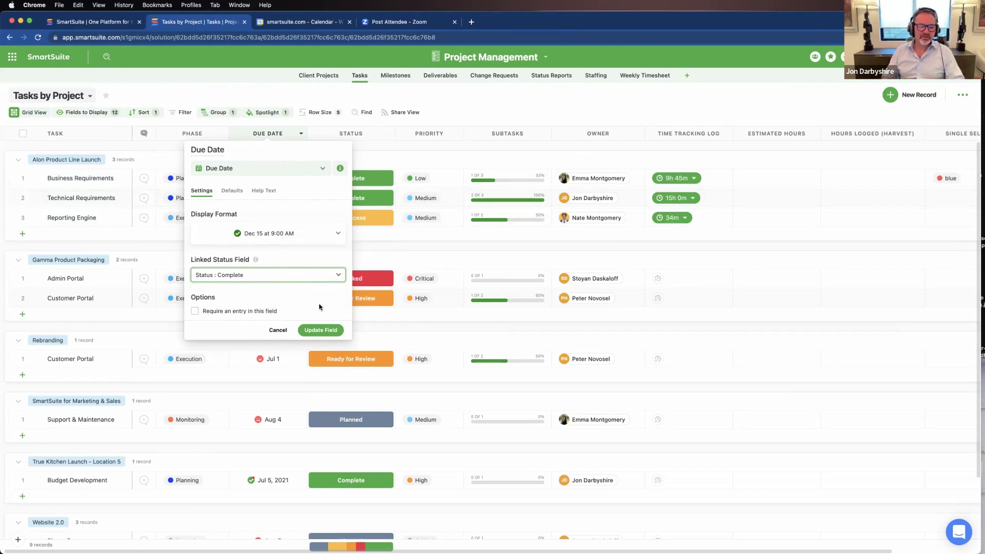
pyautogui.click(440, 105)
# Leave the Project Management solution and switch to the SmartSuite17 workspace
pyautogui.click(323, 76)
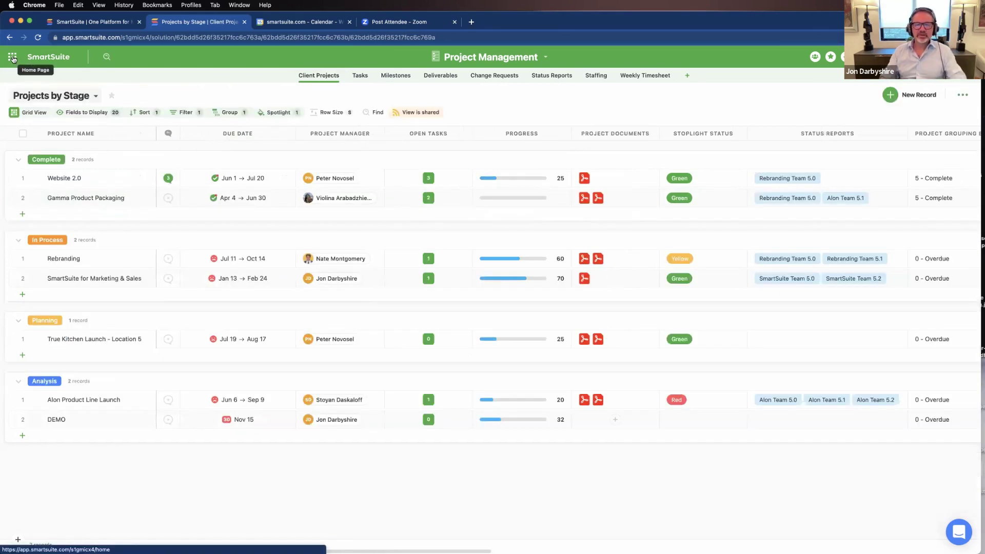
pyautogui.click(13, 56)
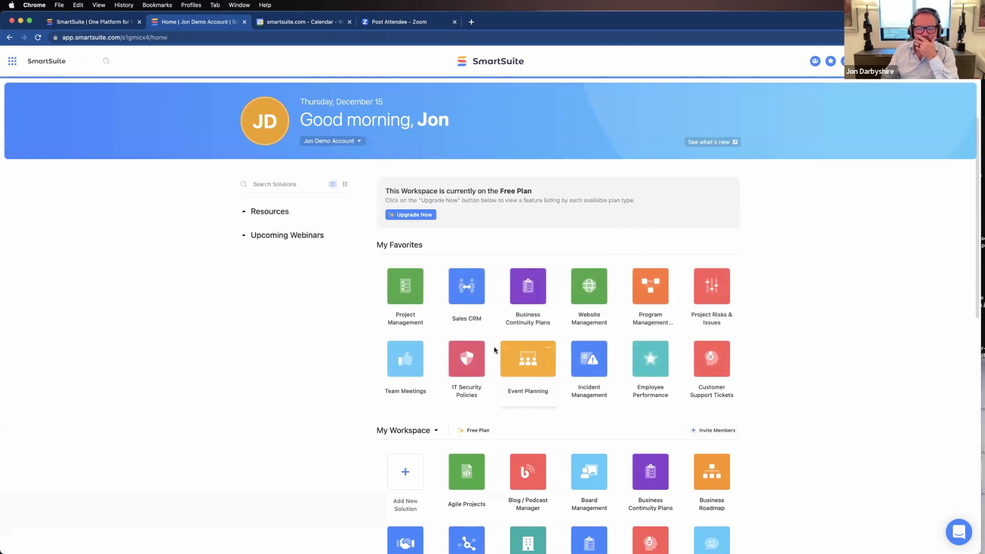
pyautogui.click(330, 142)
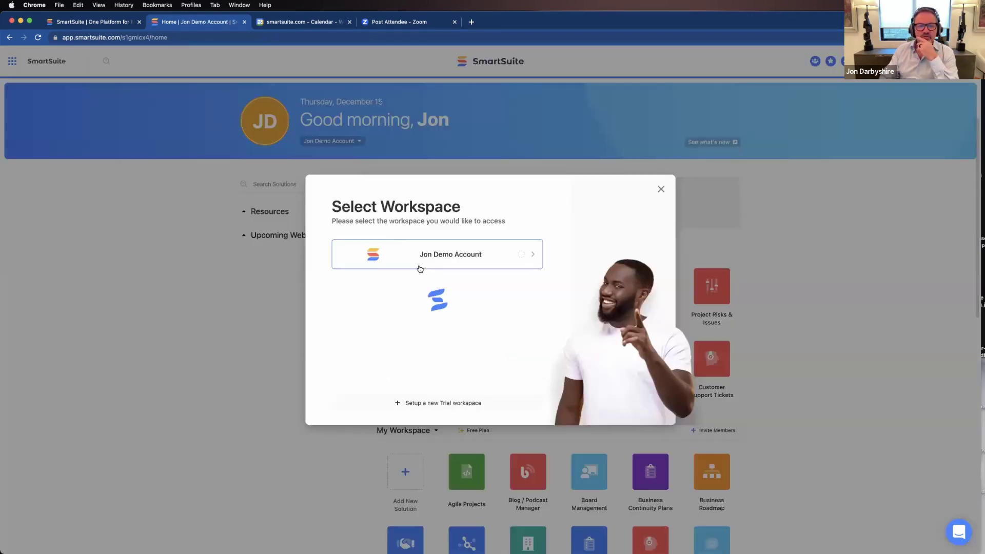
pyautogui.scroll(-5, 436, 321)
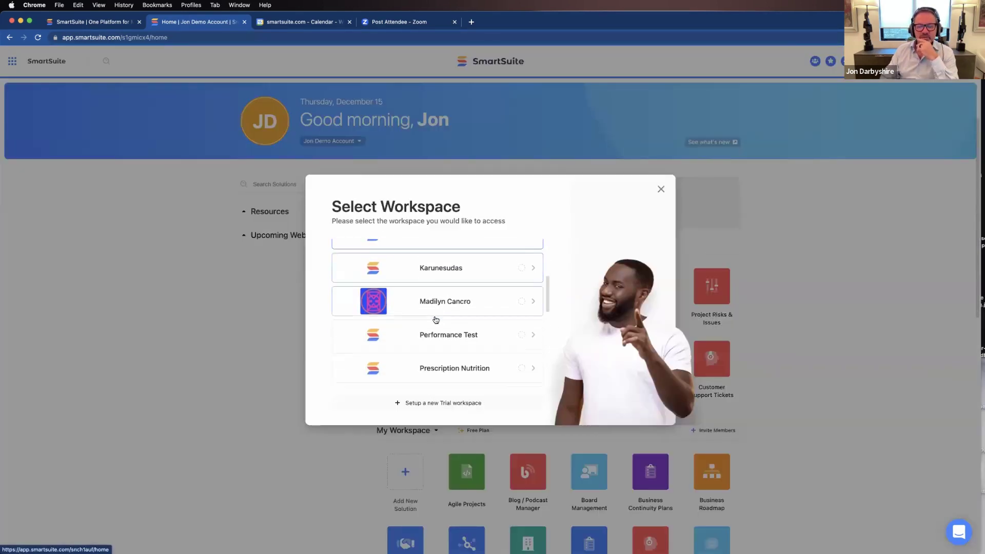
pyautogui.scroll(-3, 435, 321)
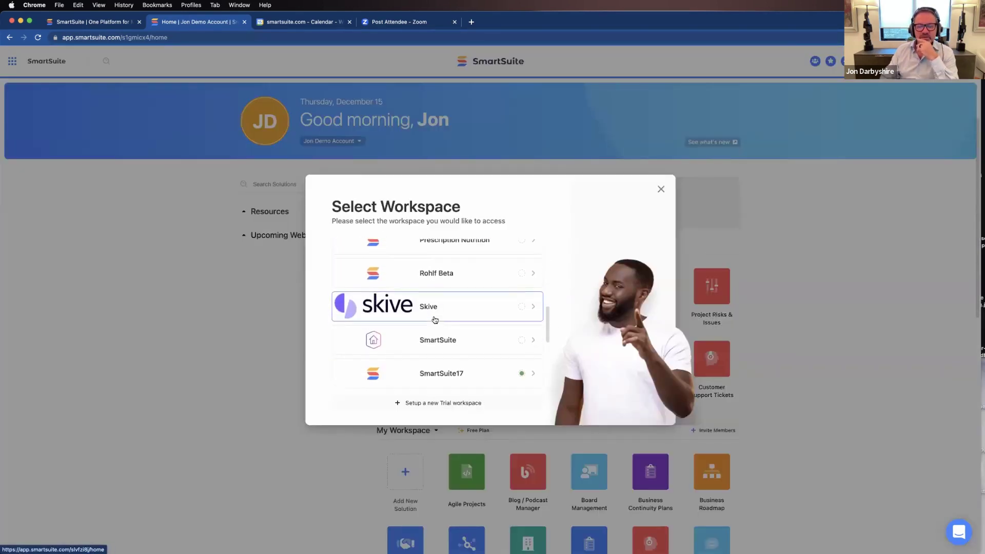
pyautogui.click(446, 366)
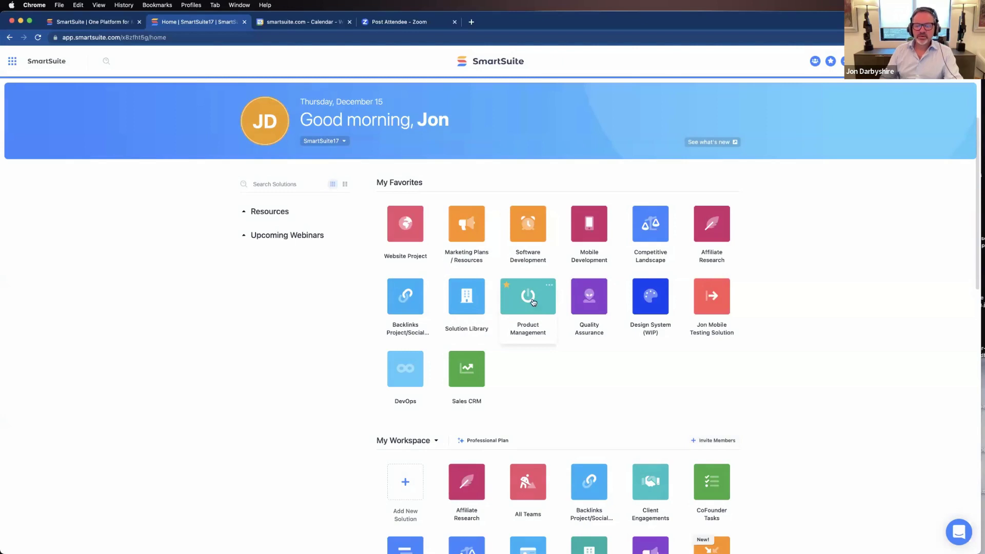
# Open the Product Management solution and review the Views - Locking Feature record in the Strategic Roadmap, including its status fields
pyautogui.click(532, 299)
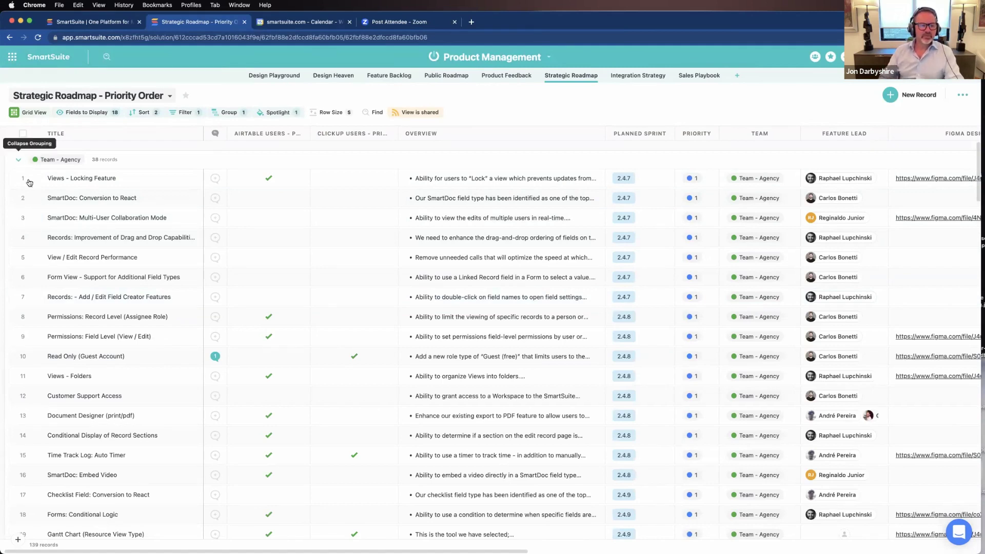
pyautogui.click(54, 179)
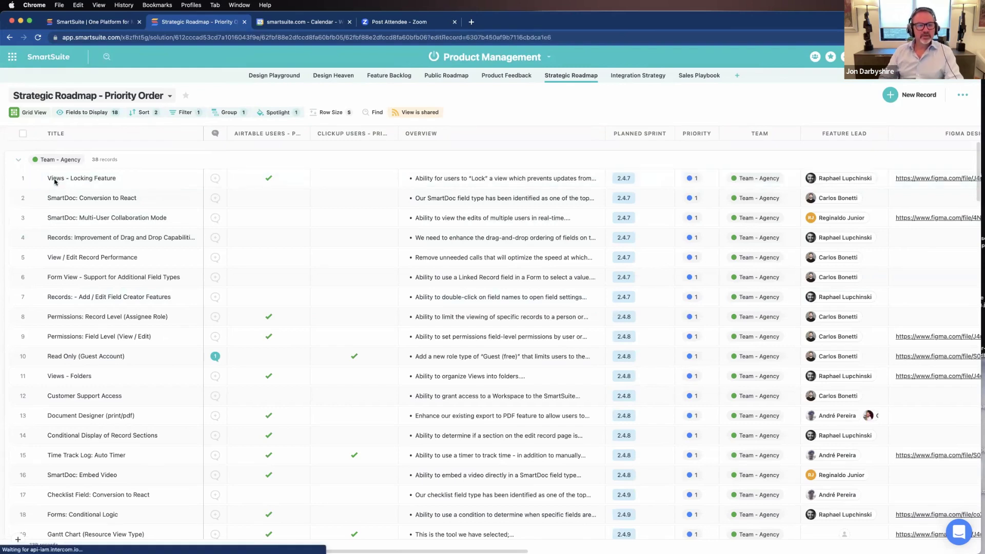
pyautogui.click(54, 179)
pyautogui.scroll(-15, 441, 319)
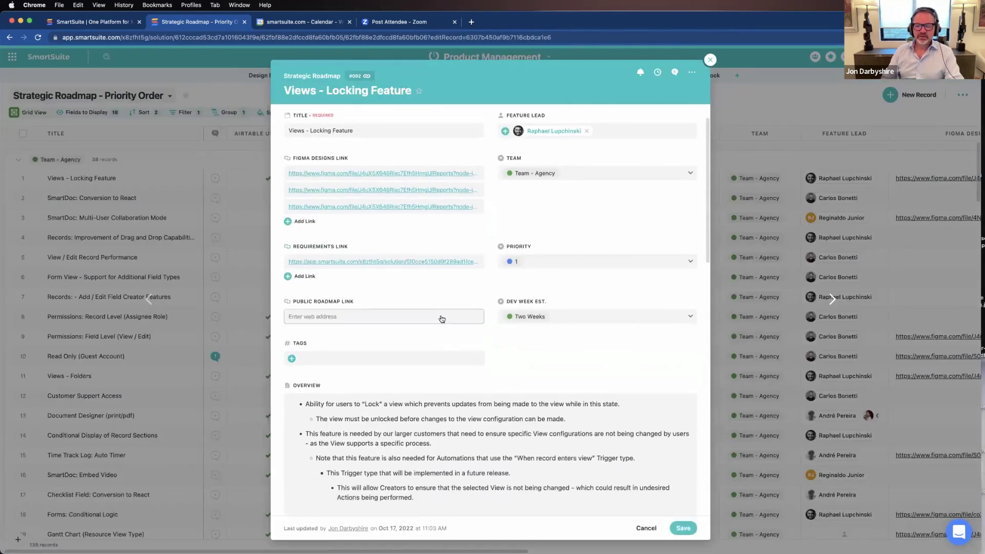
pyautogui.scroll(-2, 441, 318)
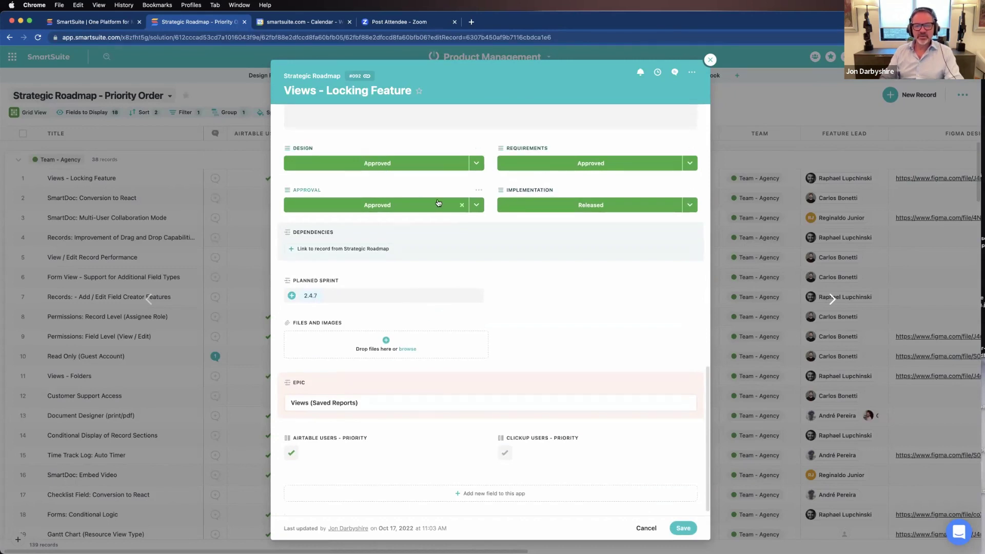
pyautogui.click(710, 60)
# Examine the Design, Requirements, Approval and Implementation status columns across the Strategic Roadmap records
pyautogui.hscroll(10, 659, 268)
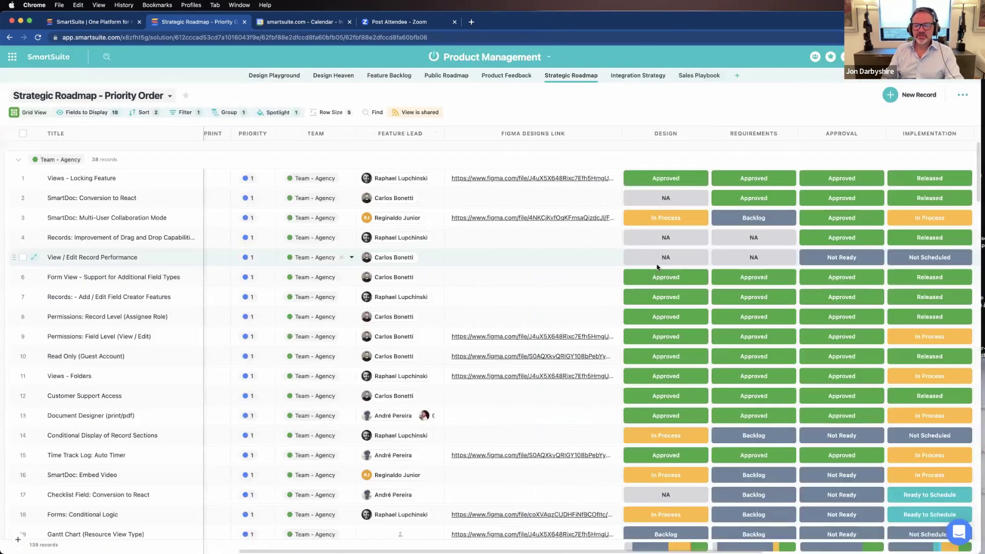
pyautogui.hscroll(-2, 666, 269)
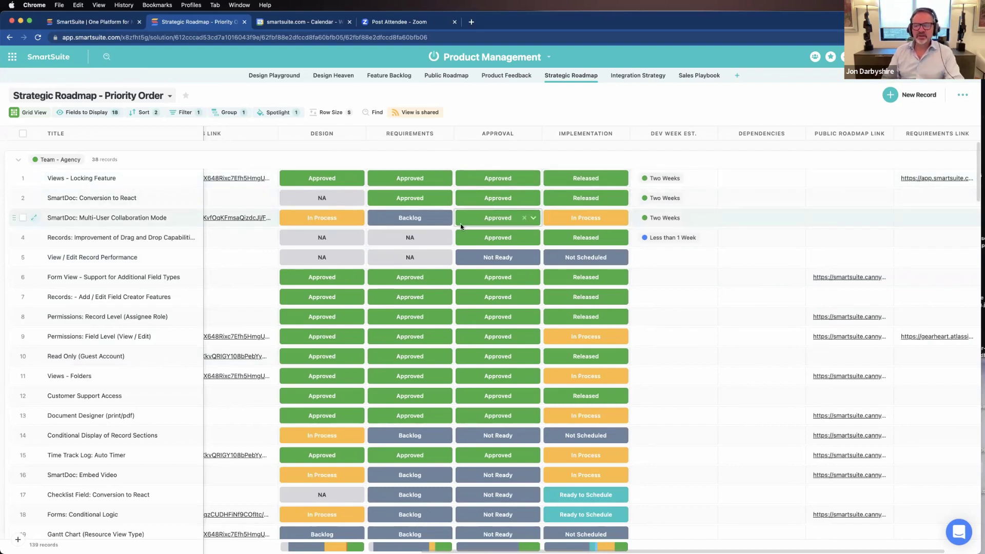
# Return to the home page and switch back to the demo account workspace
pyautogui.click(12, 59)
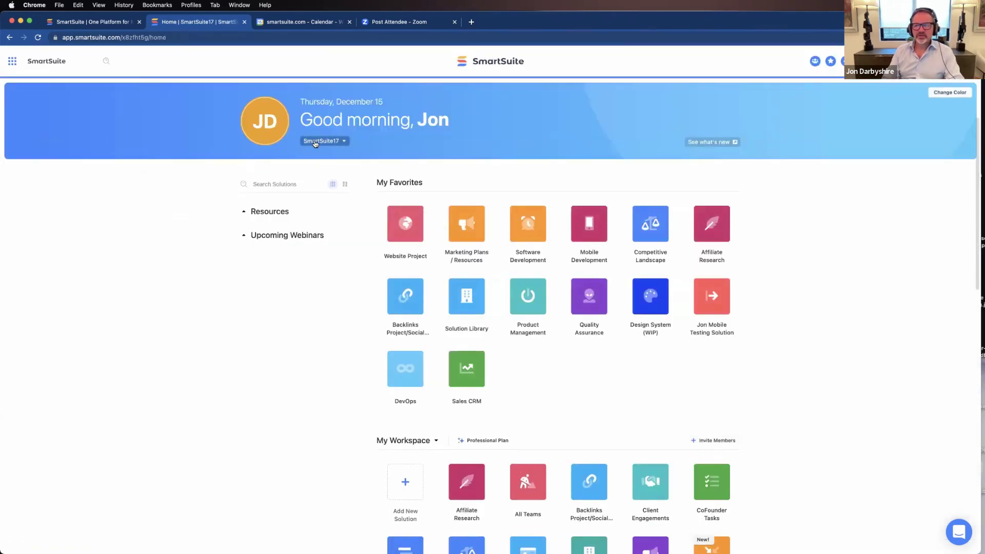
pyautogui.click(314, 143)
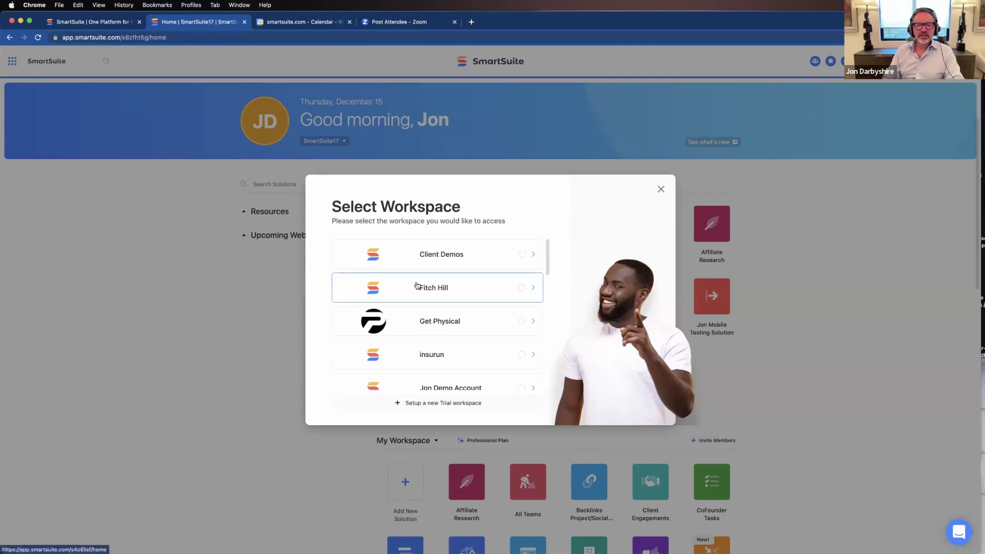
pyautogui.scroll(-3, 441, 295)
pyautogui.click(442, 297)
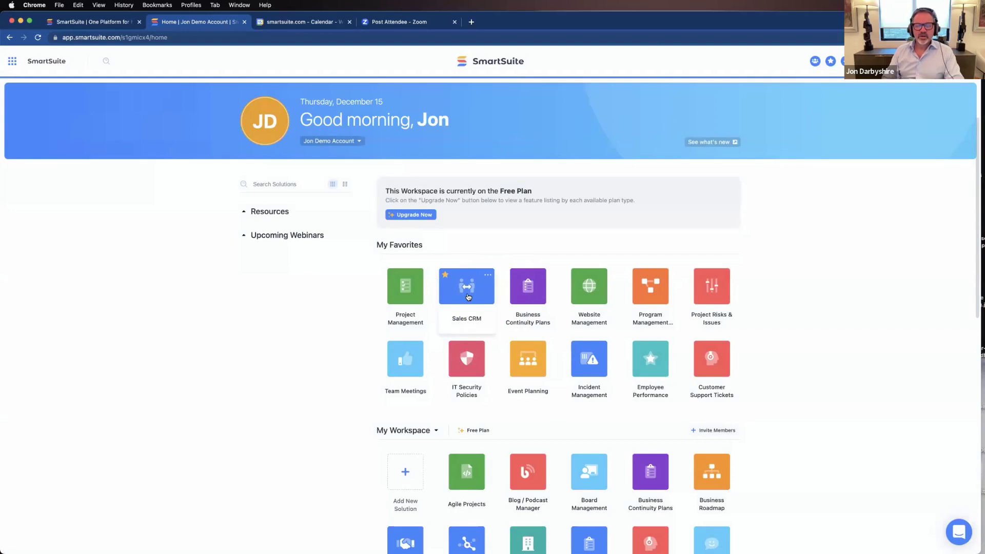
# Open the Sales CRM solution and look over its Accounts and Contacts apps, ending on Accounts
pyautogui.click(468, 297)
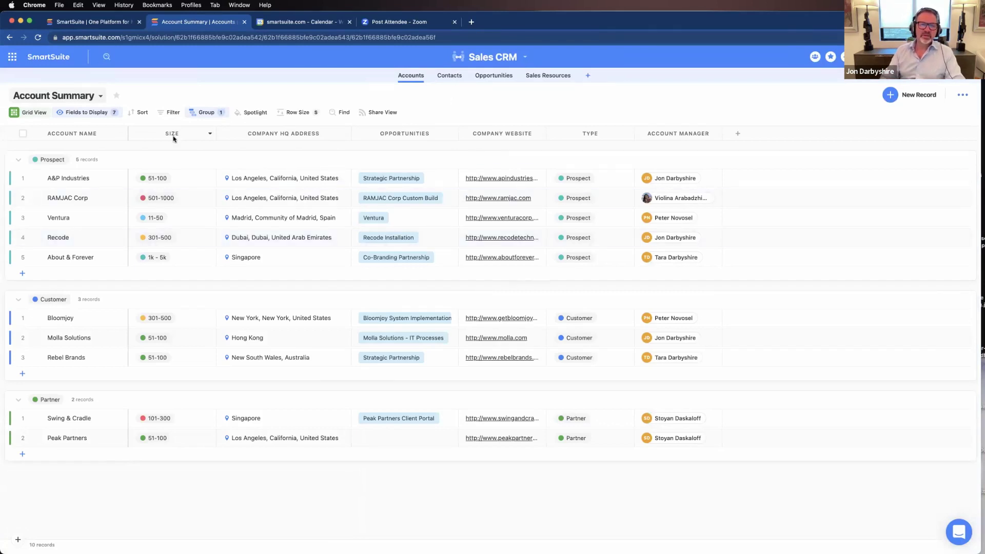
pyautogui.click(109, 198)
pyautogui.click(447, 78)
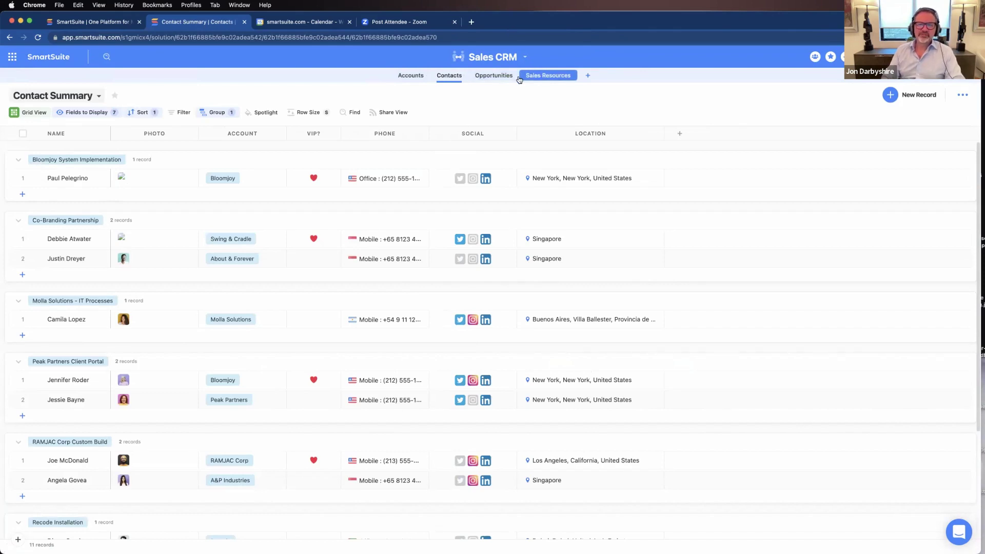
pyautogui.click(415, 77)
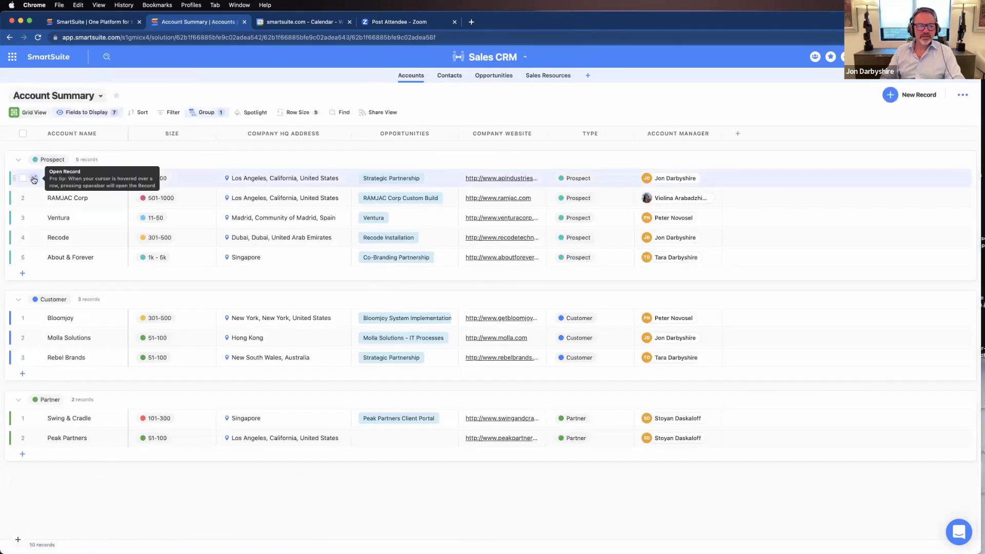
# Open the A&P Industries account record and look through its fields and linked records
pyautogui.click(34, 179)
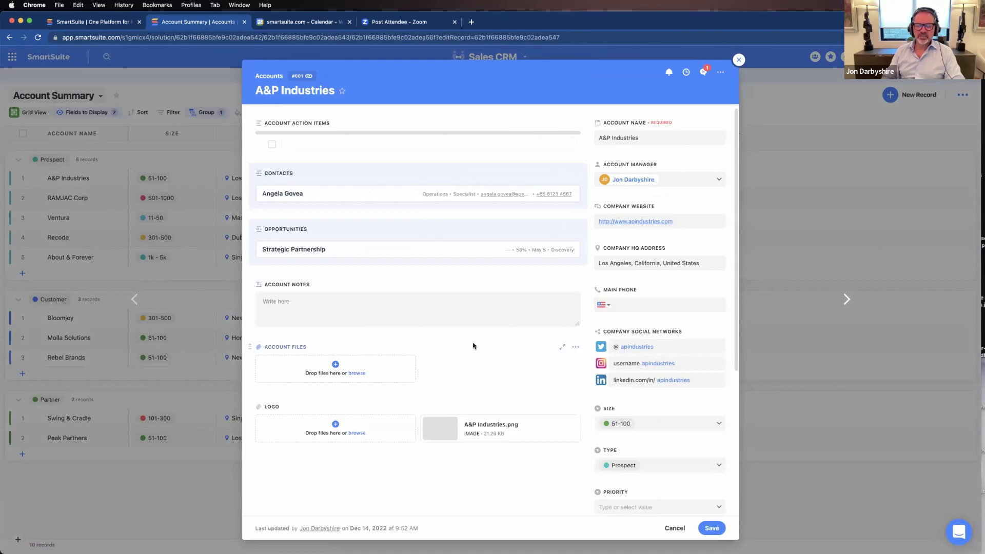
pyautogui.scroll(-3, 472, 345)
pyautogui.scroll(-3, 473, 344)
pyautogui.scroll(5, 473, 344)
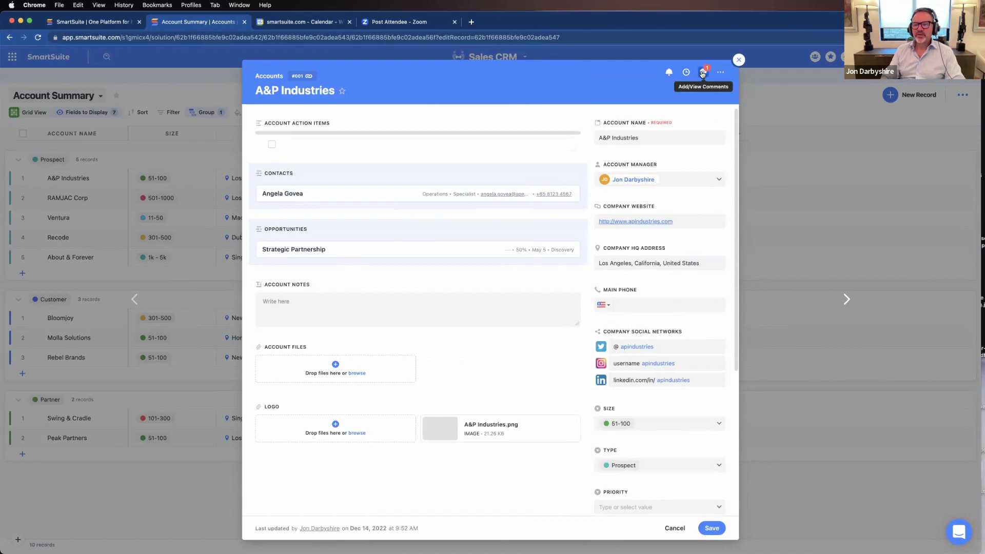
# View the A&P Industries record's comments and its activity history, expanding the resolved comment entry from June 21 at 10:23 AM
pyautogui.click(702, 73)
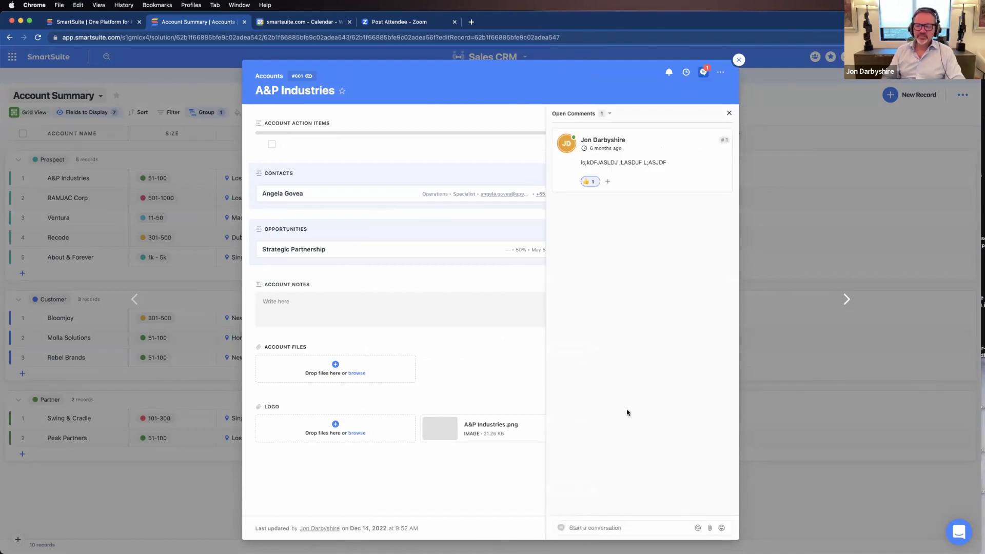
pyautogui.click(626, 528)
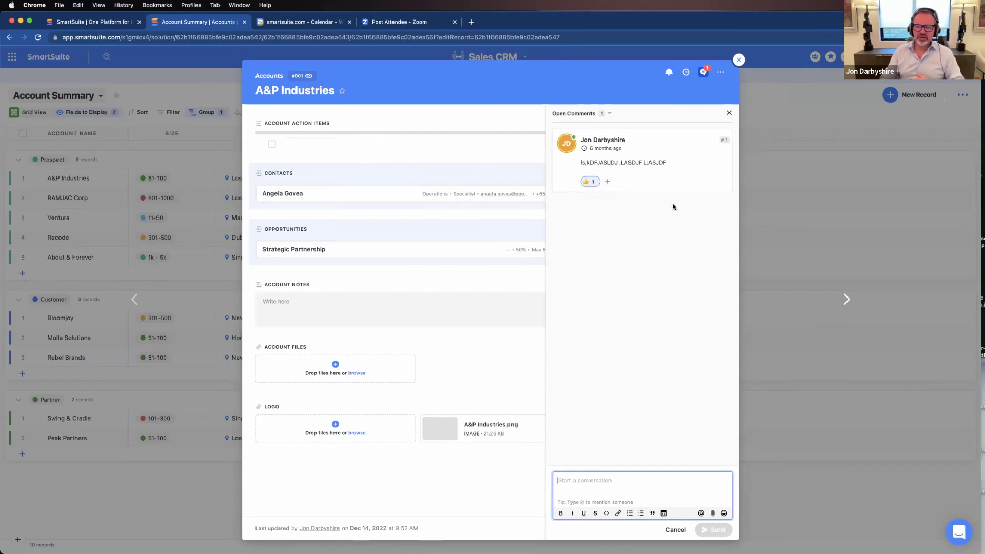
pyautogui.click(686, 72)
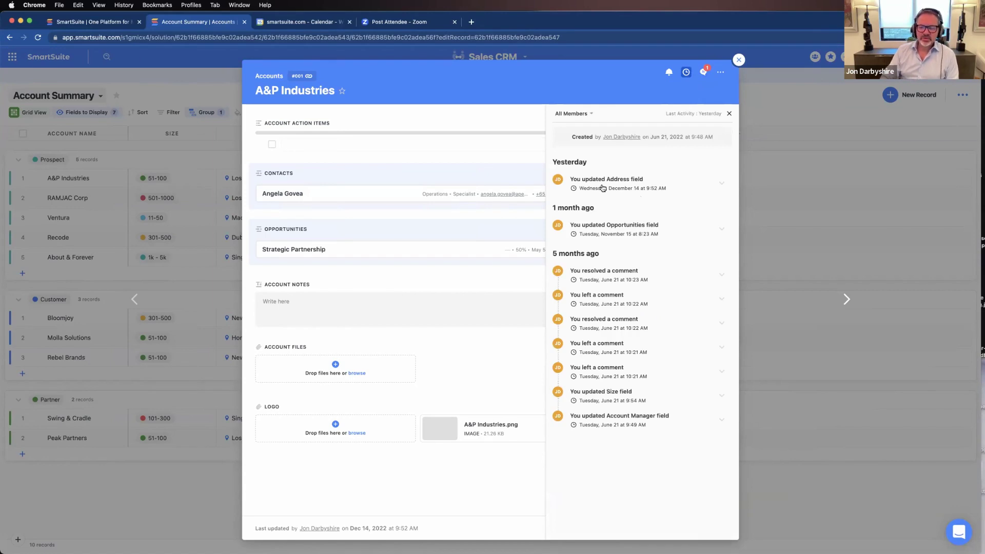
pyautogui.click(721, 279)
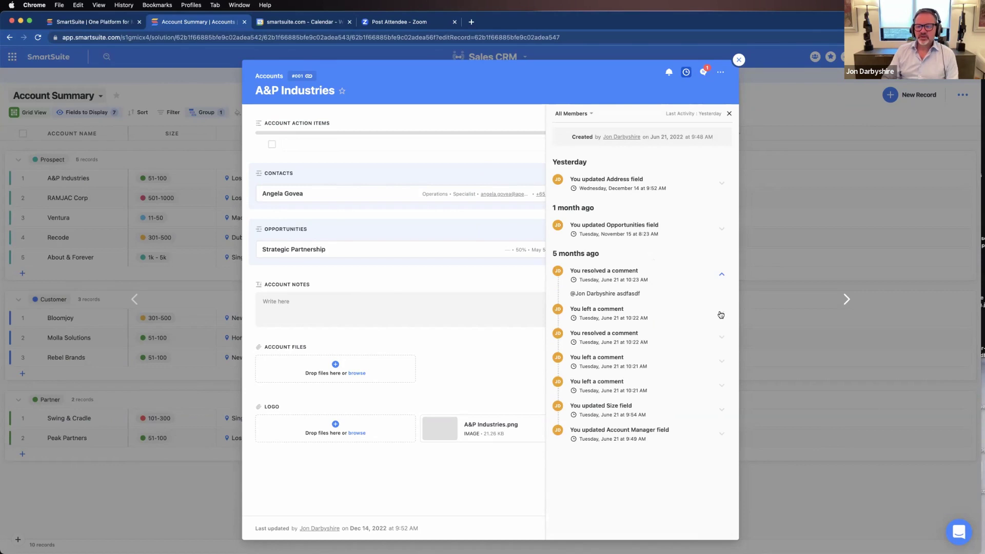
# Expand the Account Manager and Size update entries in the A&P Industries activity history, and close the record
pyautogui.click(719, 435)
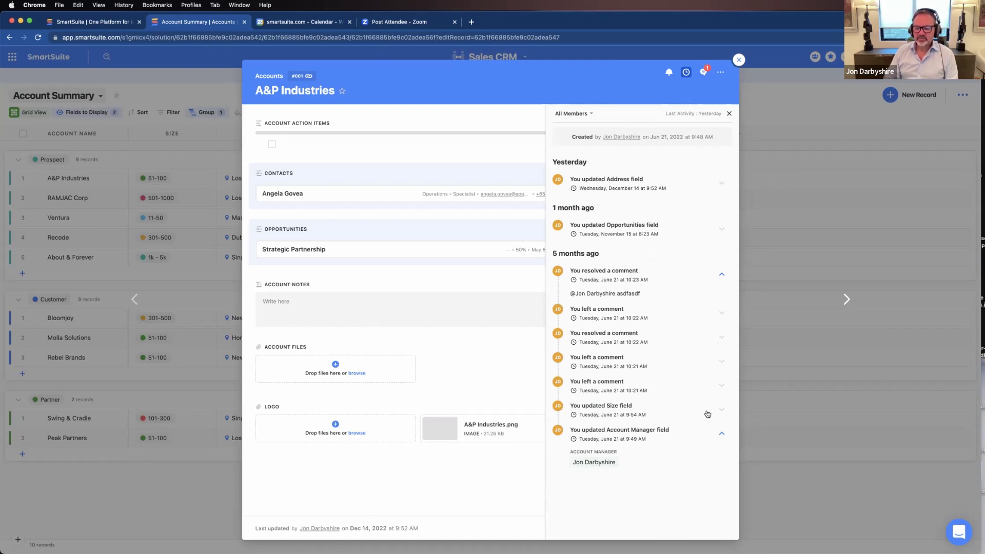
pyautogui.click(720, 410)
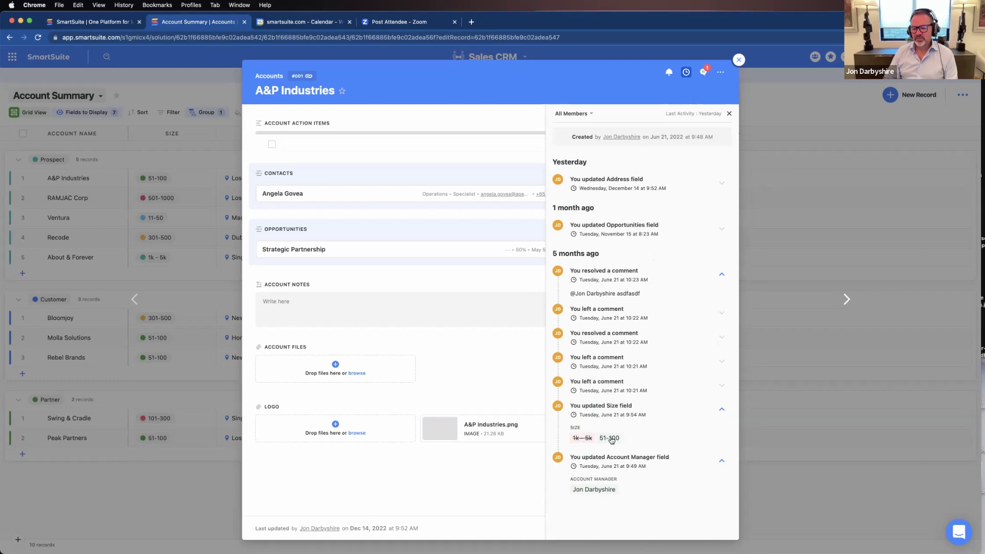
pyautogui.click(730, 115)
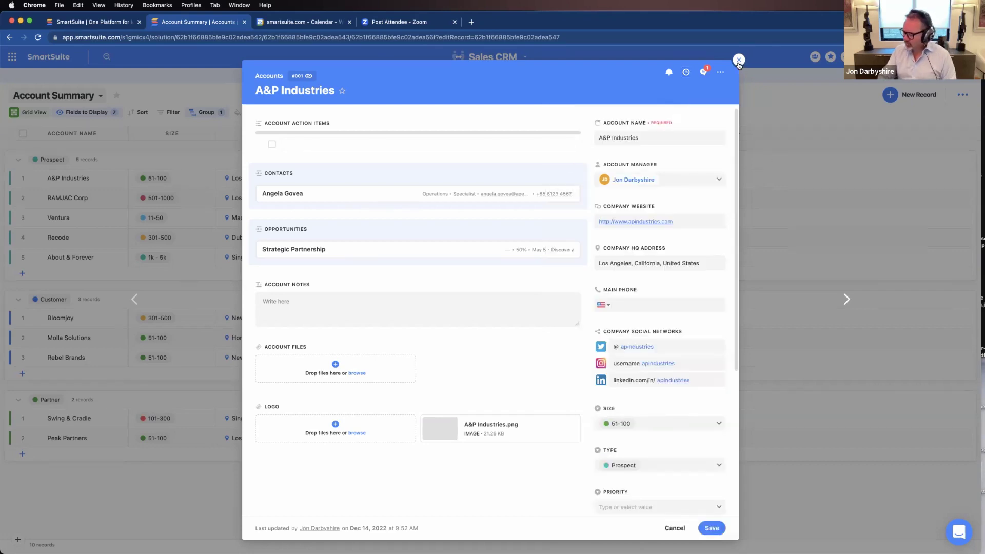
pyautogui.click(739, 60)
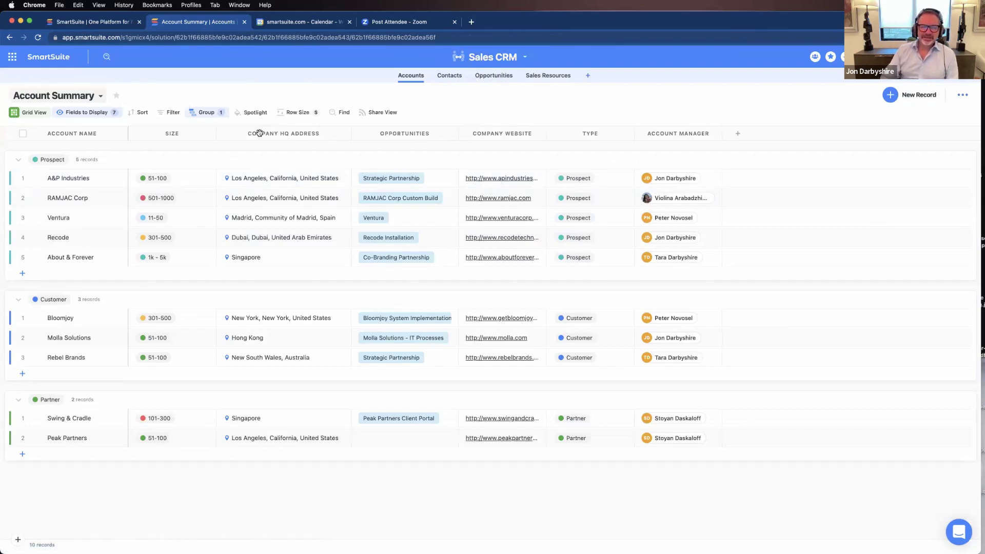
pyautogui.click(554, 209)
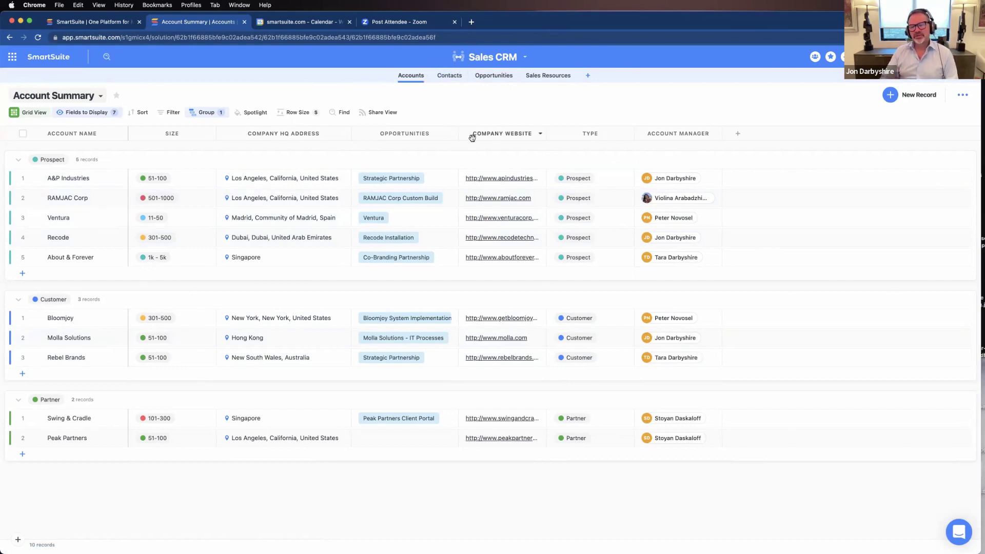
# Review the Sales CRM solution's permission options, switching through all-member access and team-only access with its team choices, and return to Advanced permissions
pyautogui.moveTo(418, 82); pyautogui.dragTo(434, 83)
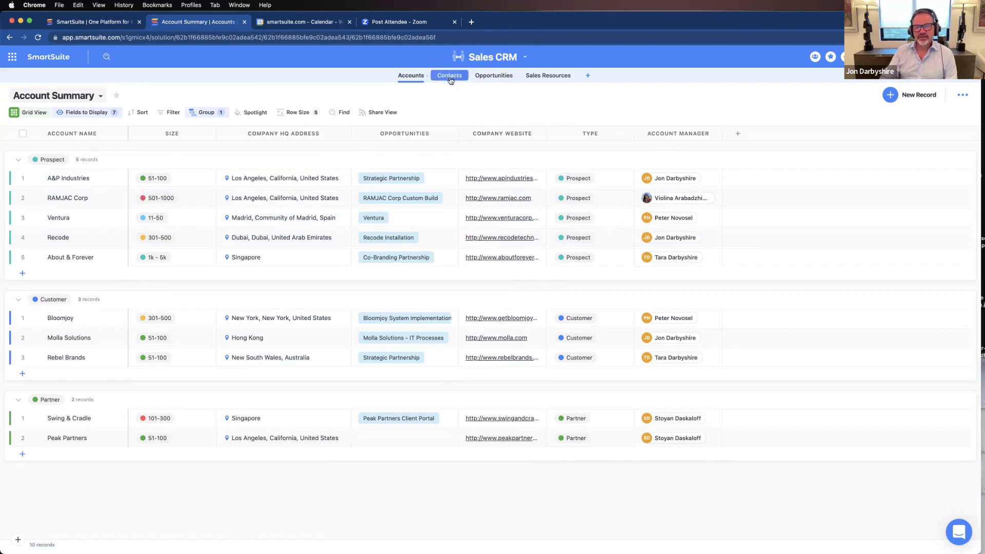
pyautogui.click(487, 61)
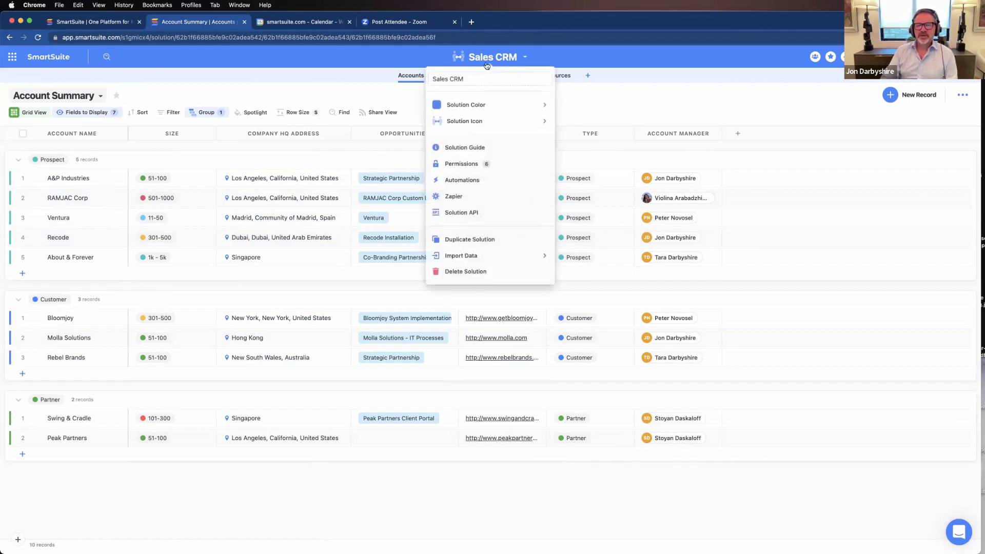
pyautogui.click(462, 164)
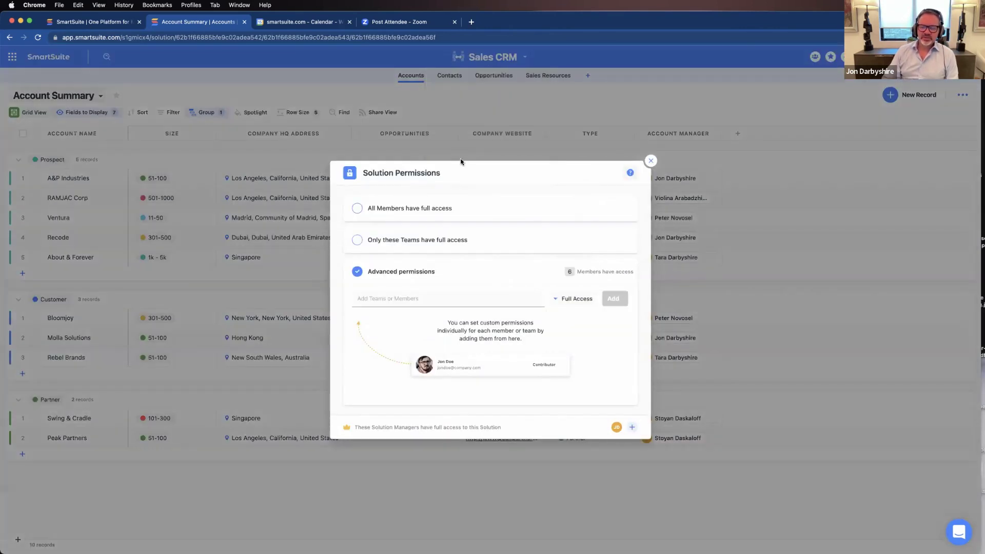
pyautogui.click(358, 209)
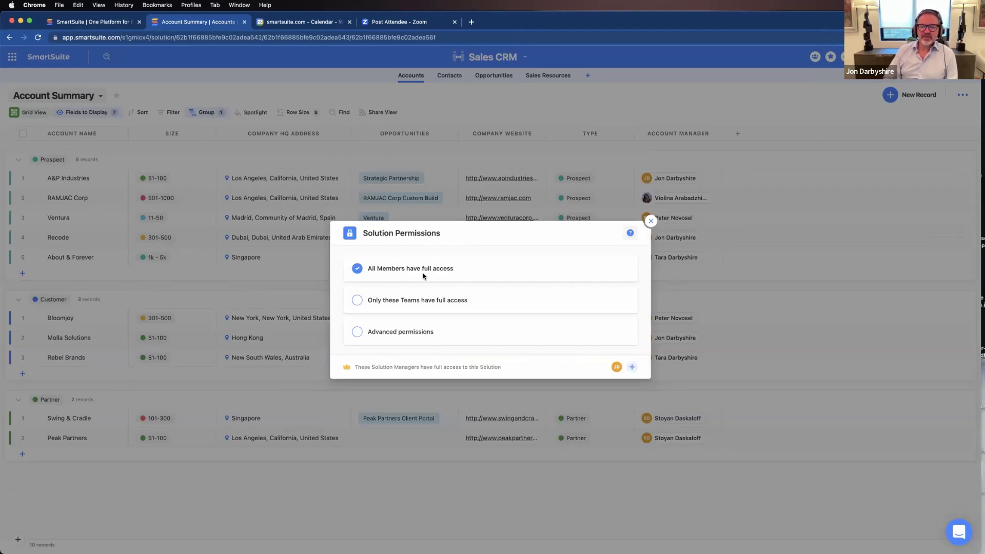
pyautogui.click(359, 301)
pyautogui.click(376, 314)
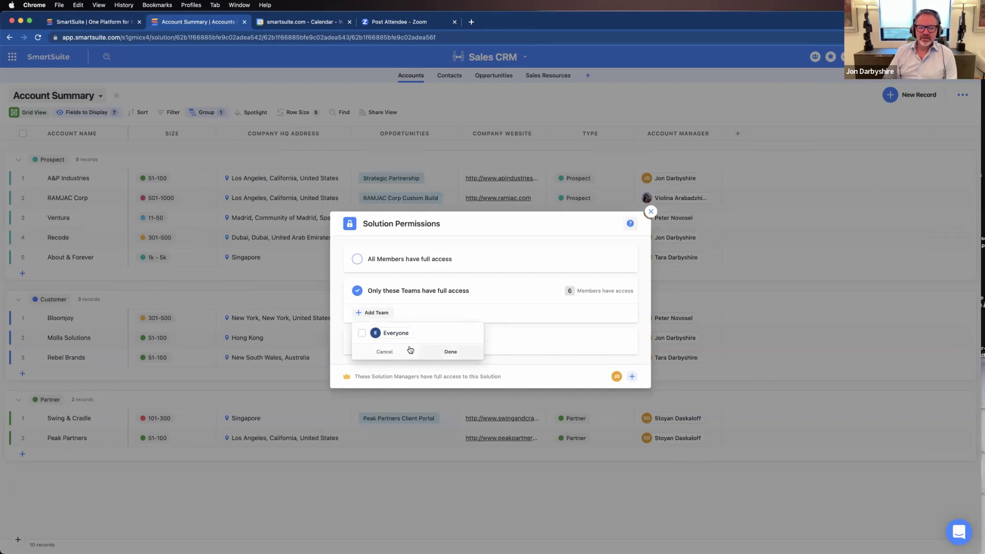
pyautogui.click(388, 353)
pyautogui.click(357, 341)
# Choose a member under Advanced permissions with the Assignee role, and close the solution permissions without adding them
pyautogui.click(458, 295)
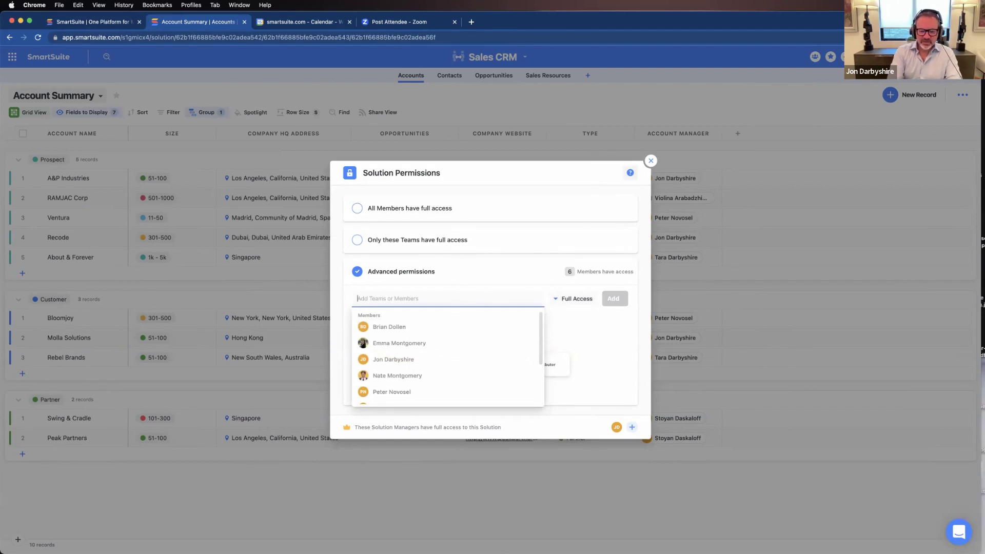
pyautogui.write('jon')
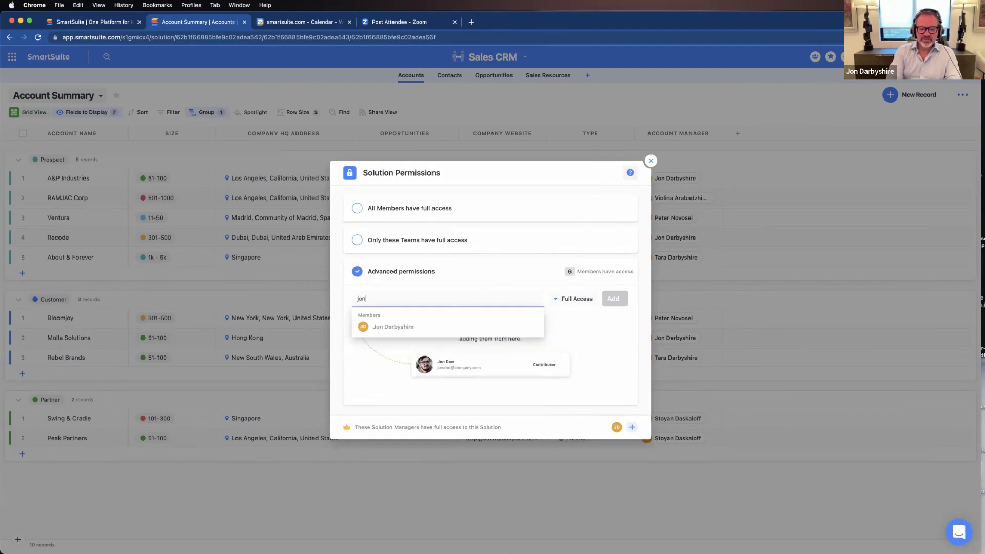
pyautogui.click(409, 326)
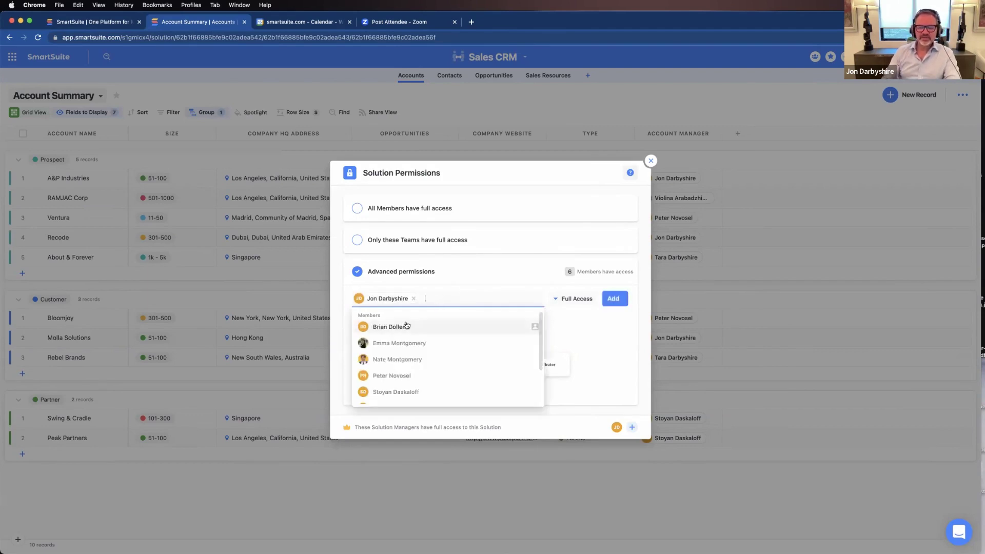
pyautogui.click(570, 304)
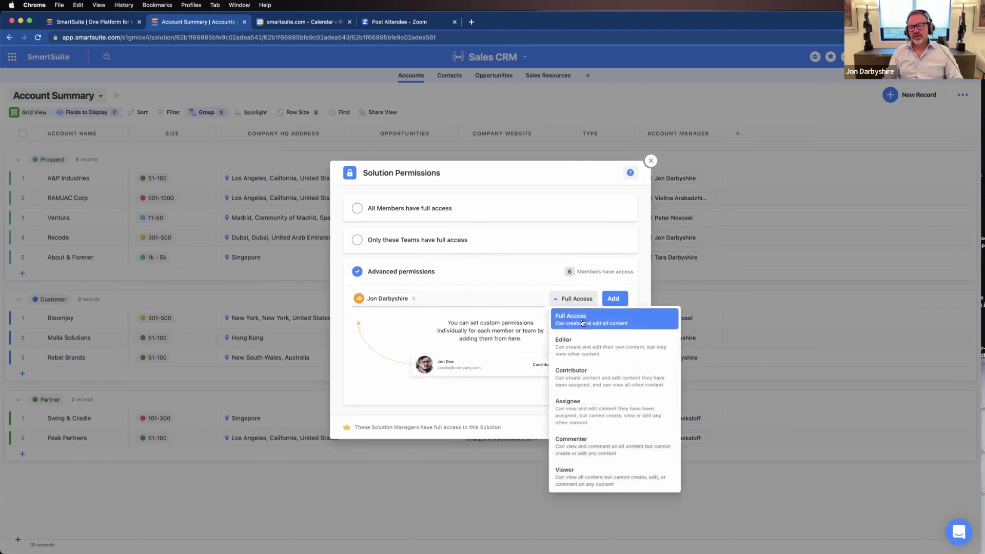
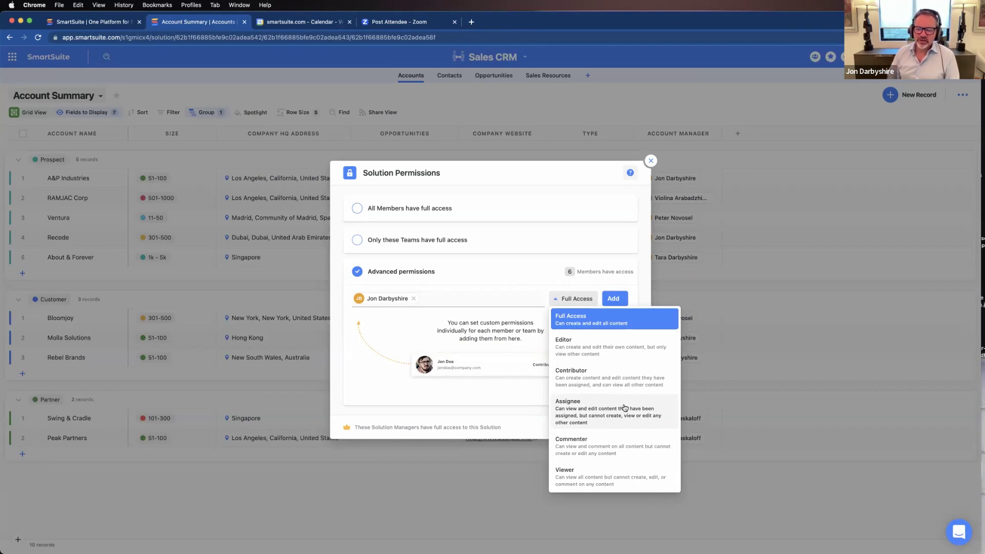
pyautogui.click(624, 408)
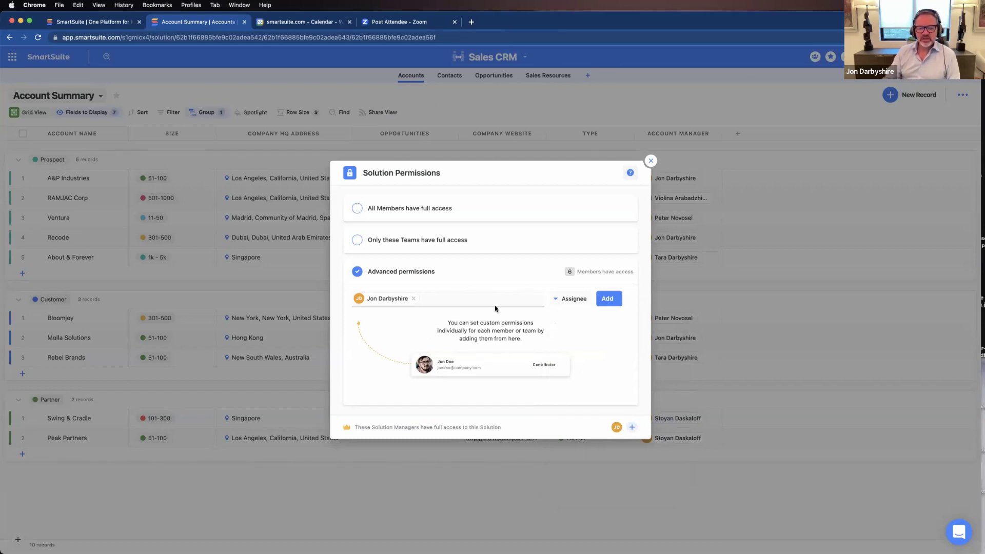
pyautogui.click(583, 301)
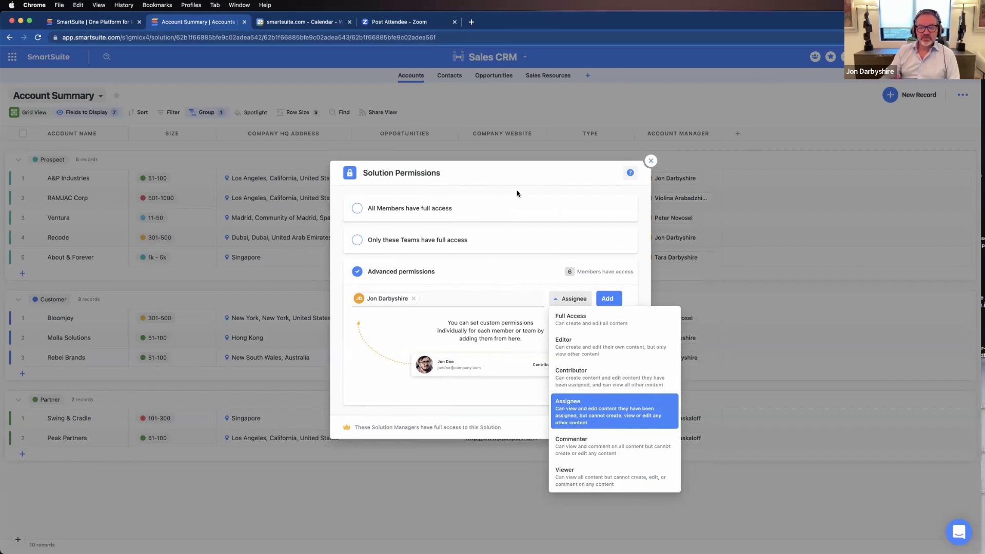
pyautogui.click(650, 161)
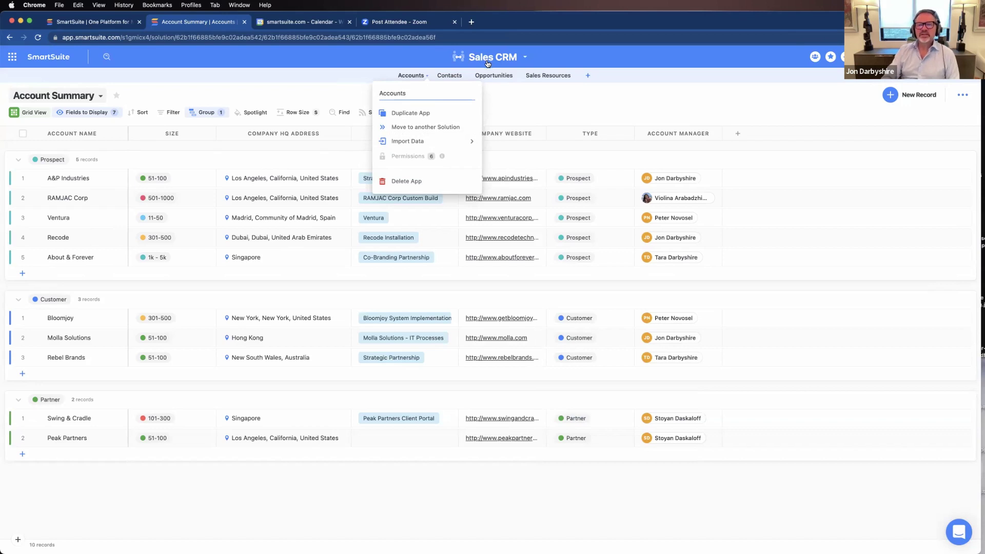
# Look at the Accounts app's options and the Type field's settings, closing both without changes
pyautogui.moveTo(440, 77); pyautogui.dragTo(520, 94)
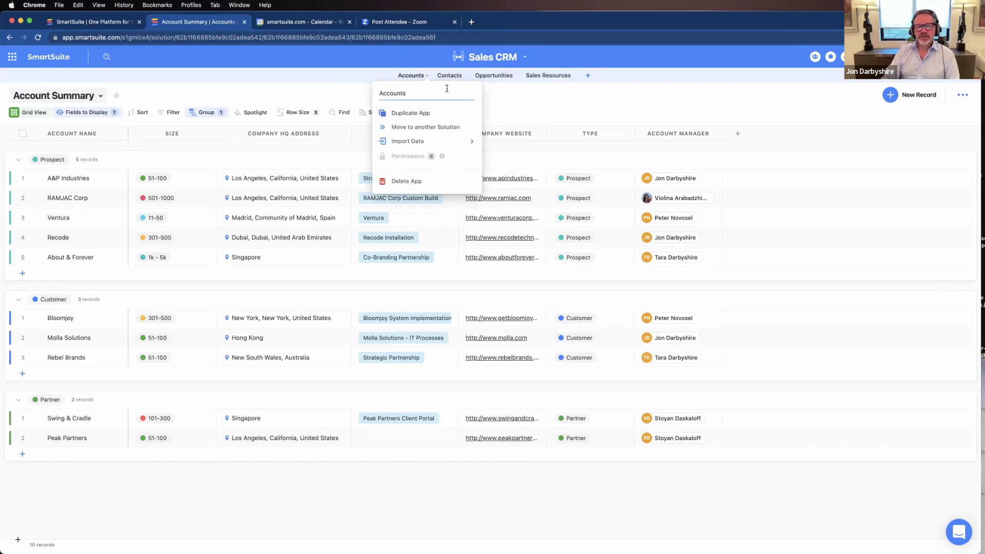
pyautogui.click(510, 109)
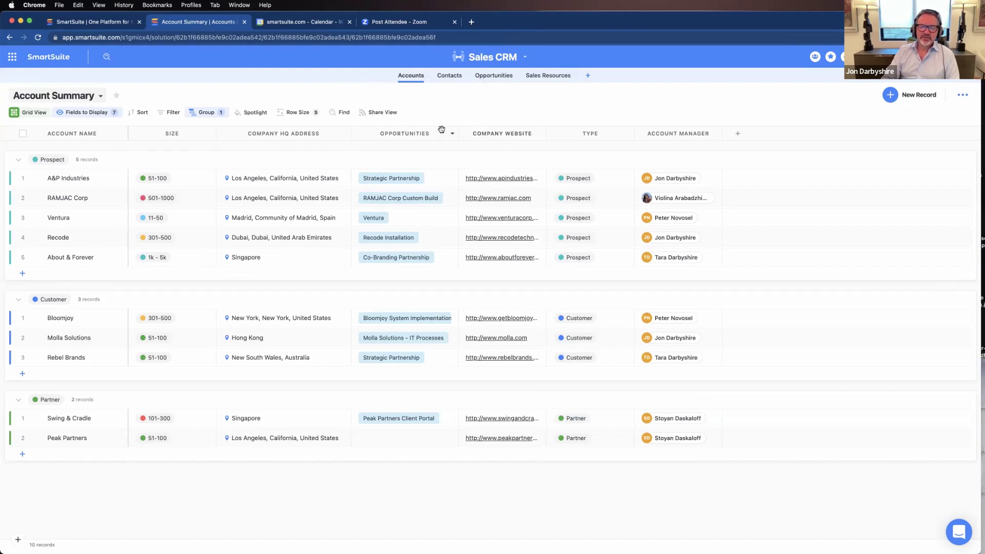
pyautogui.click(590, 133)
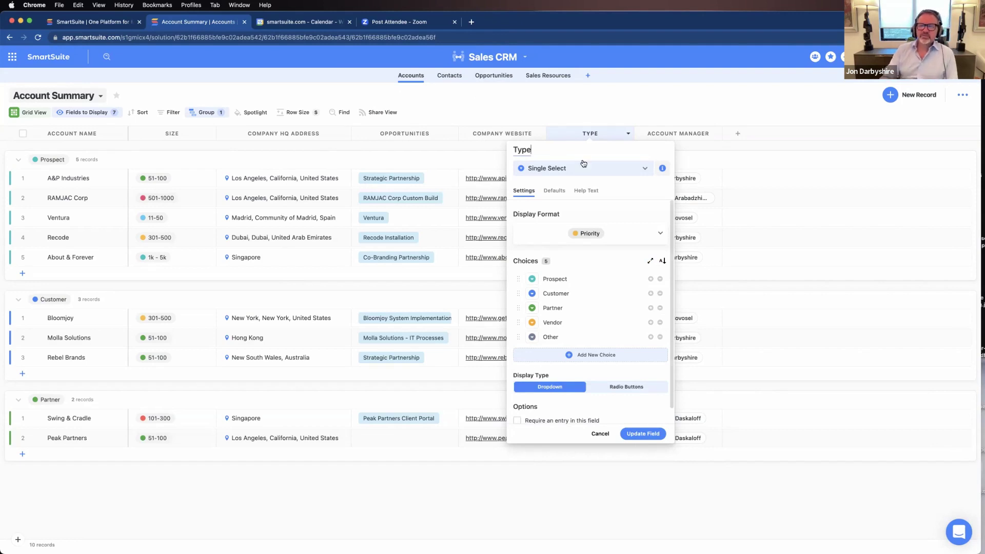
pyautogui.click(528, 108)
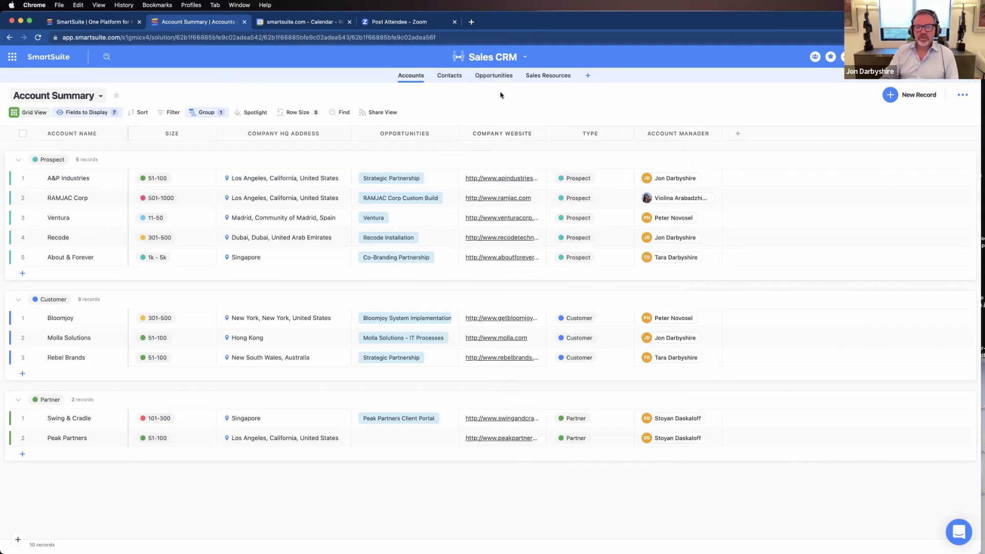
# Start a new automation for the Sales CRM solution to view the available triggers, and close it without adding anything
pyautogui.click(486, 58)
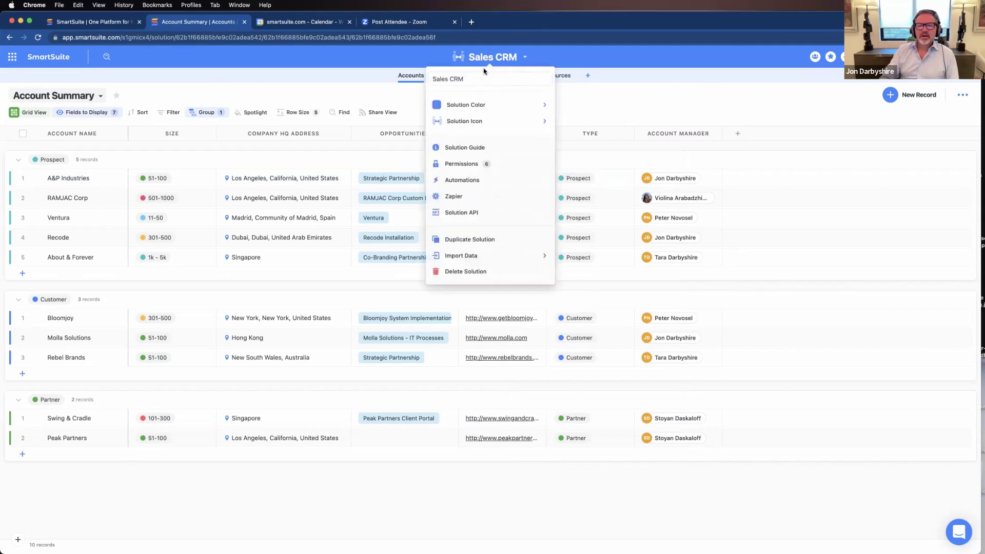
pyautogui.click(469, 181)
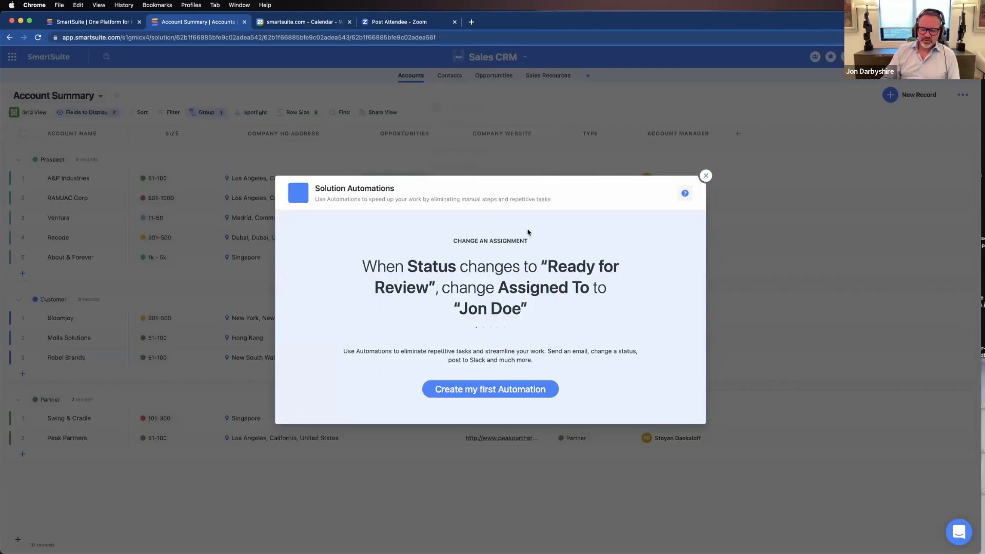
pyautogui.click(487, 391)
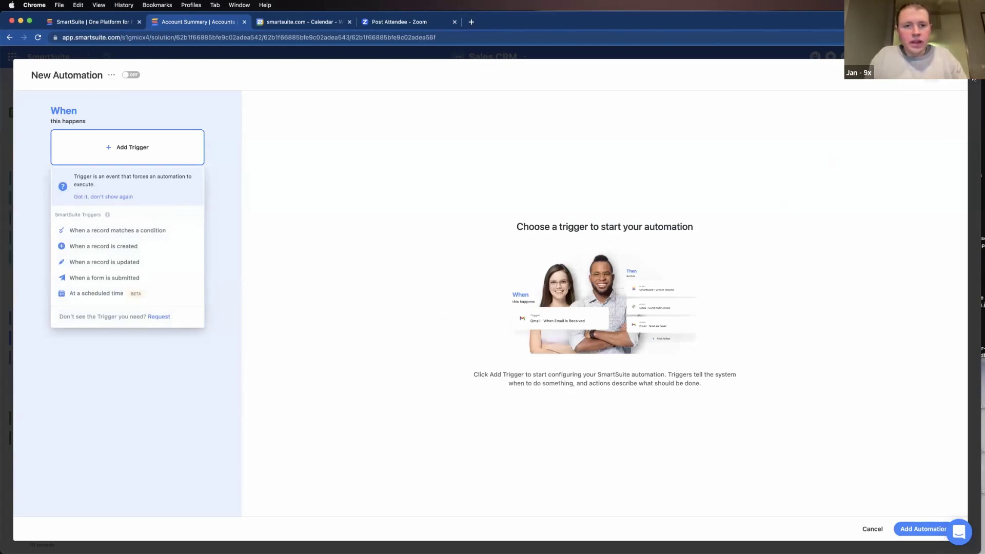
pyautogui.click(953, 81)
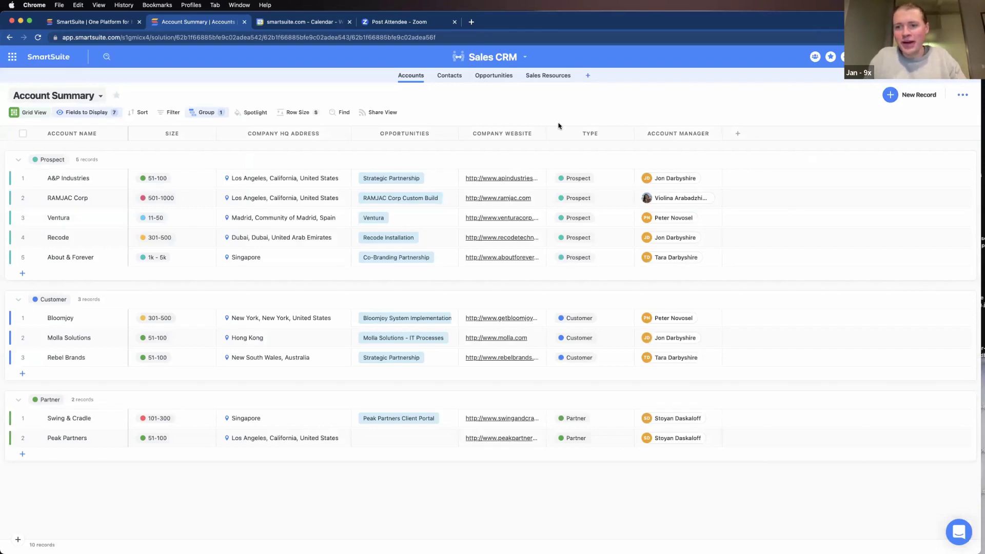
# Widen the Account Manager column slightly in the Account Summary grid
pyautogui.moveTo(722, 131); pyautogui.dragTo(736, 133)
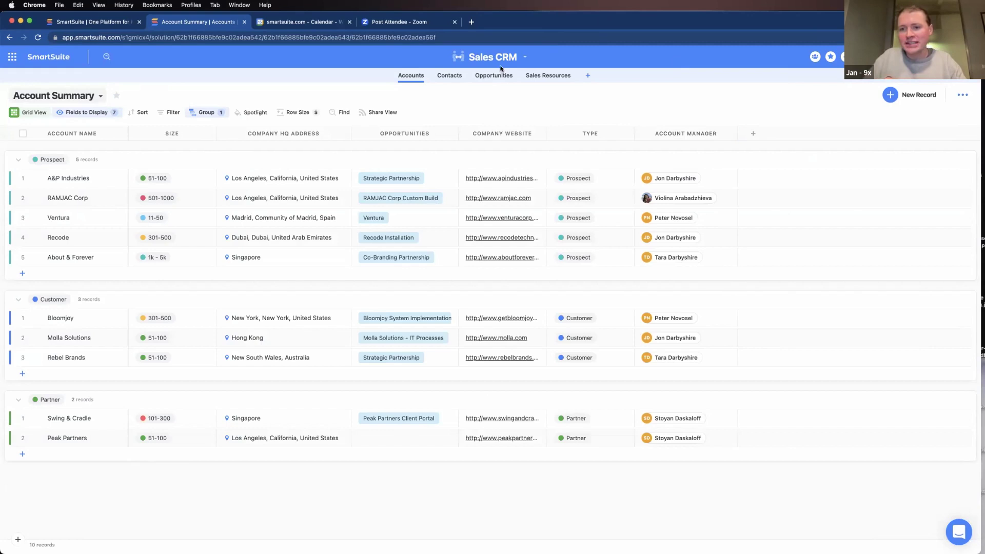
# Reopen the Sales CRM solution's permissions to review the Solution Managers note and team-only access, and return to Advanced permissions
pyautogui.click(482, 63)
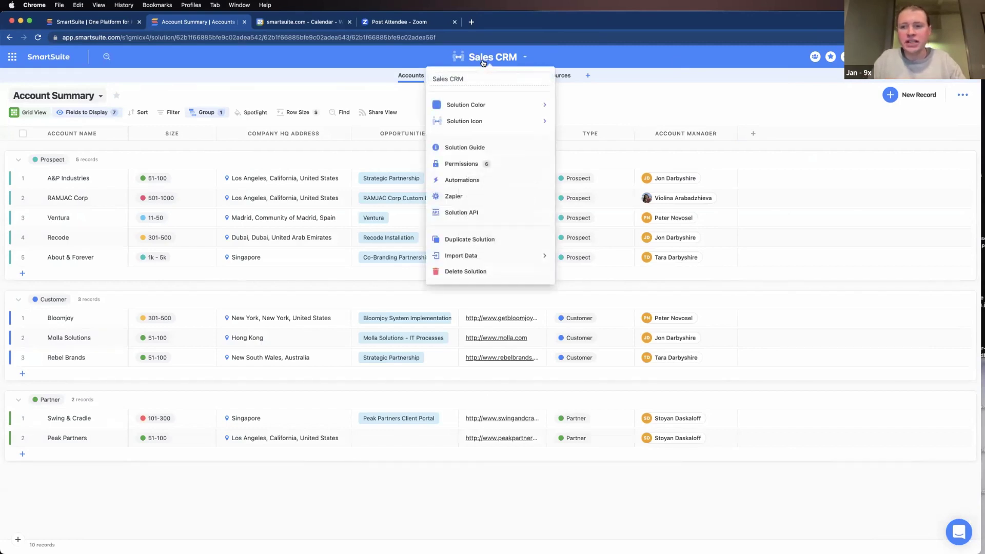
pyautogui.click(461, 165)
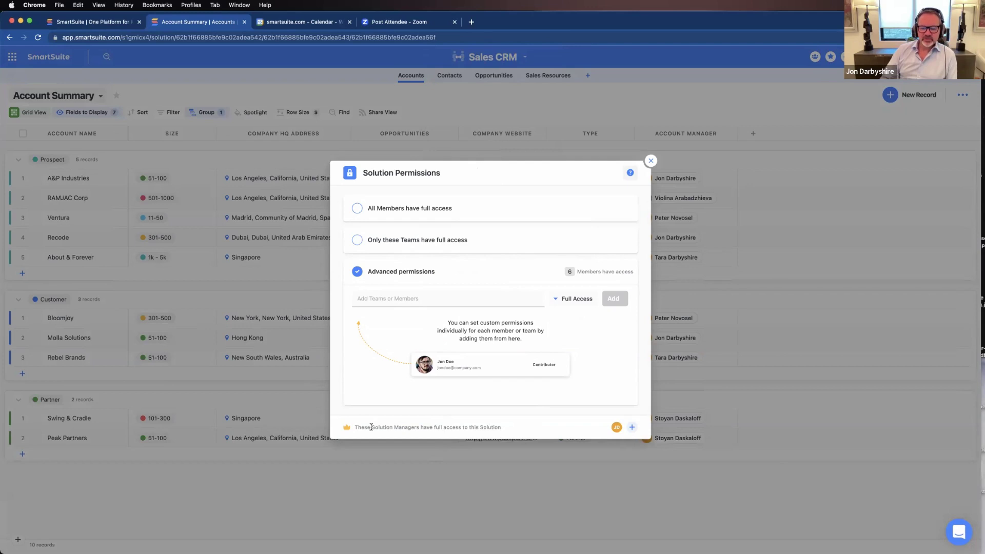
pyautogui.moveTo(373, 426); pyautogui.dragTo(419, 433)
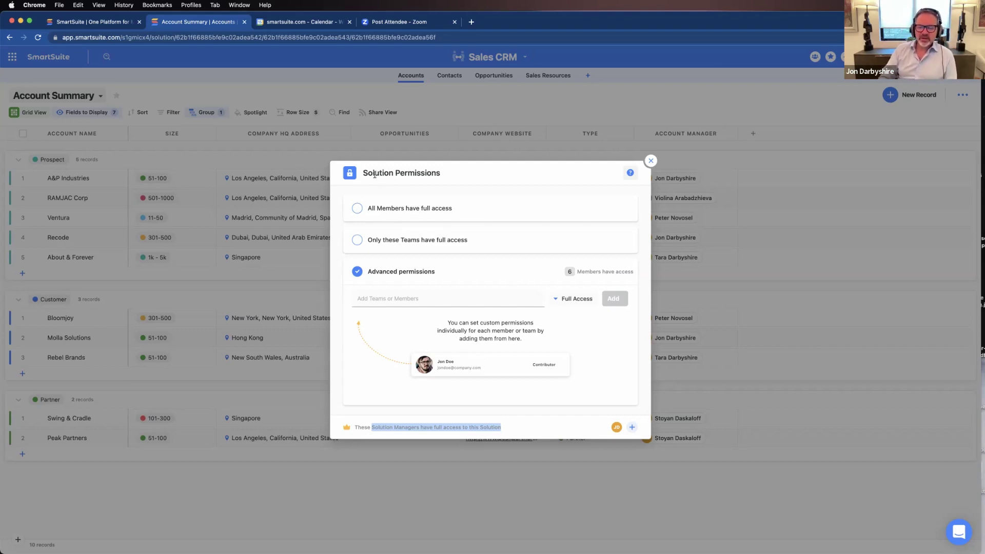
pyautogui.click(392, 244)
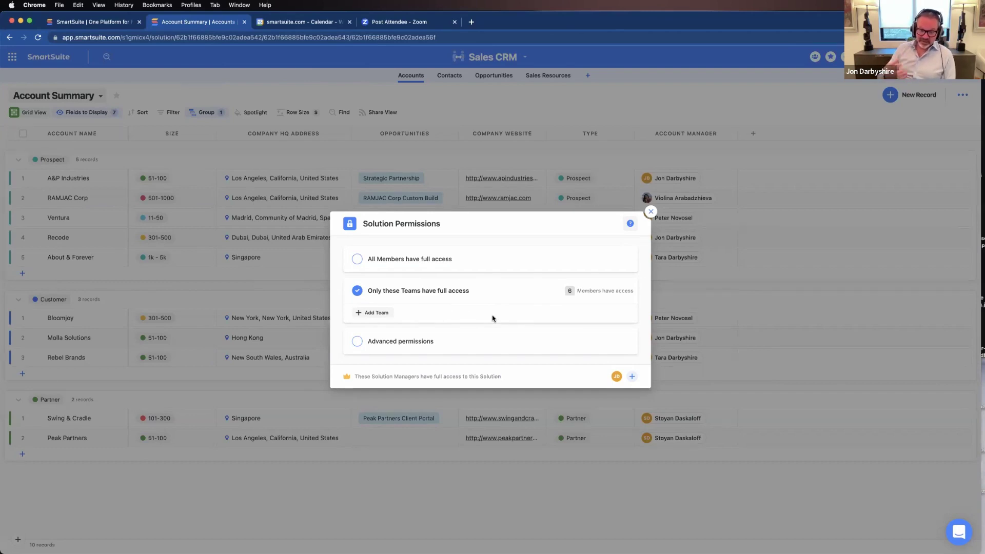
pyautogui.click(357, 341)
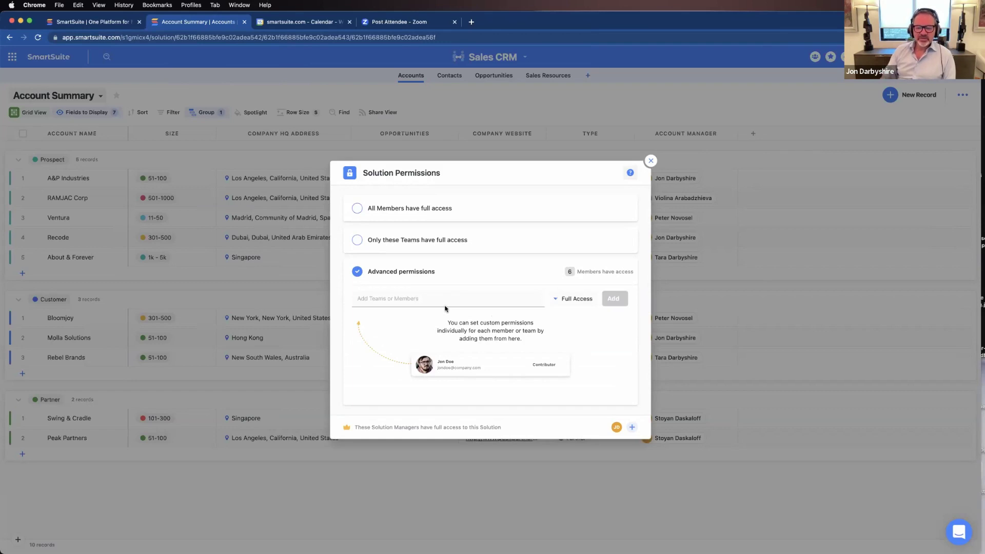
# Add the first listed member to the Sales CRM solution's Advanced permissions with the Assignee role
pyautogui.click(425, 297)
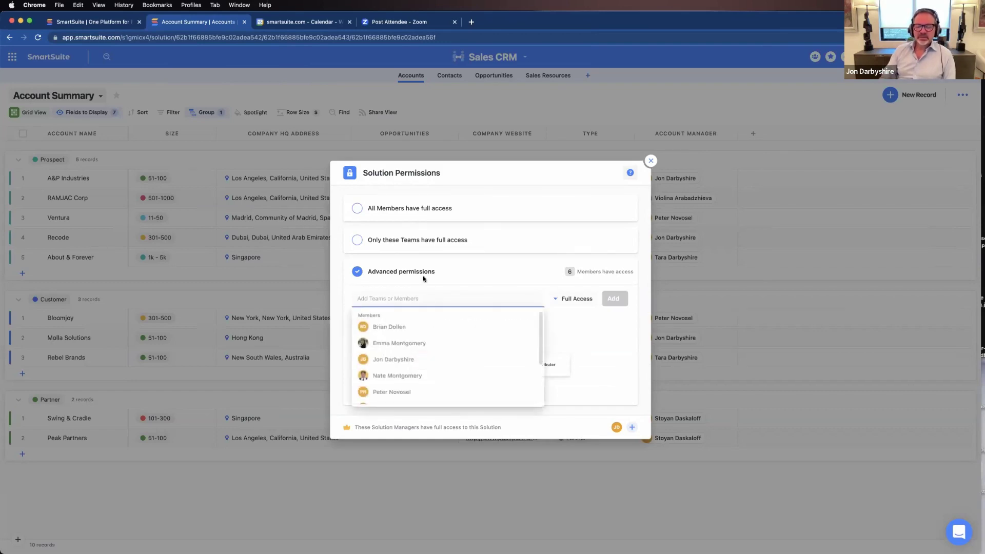
pyautogui.click(408, 327)
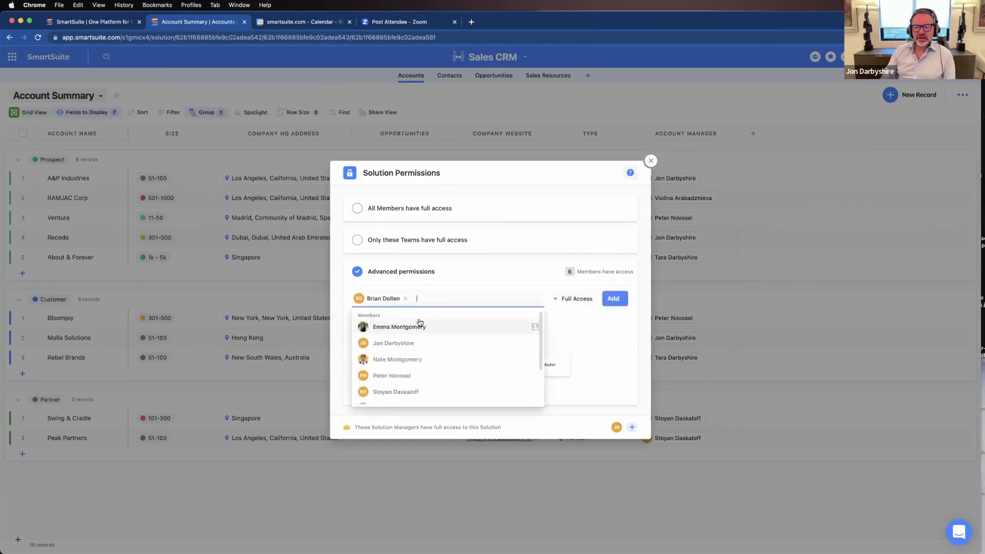
pyautogui.click(570, 299)
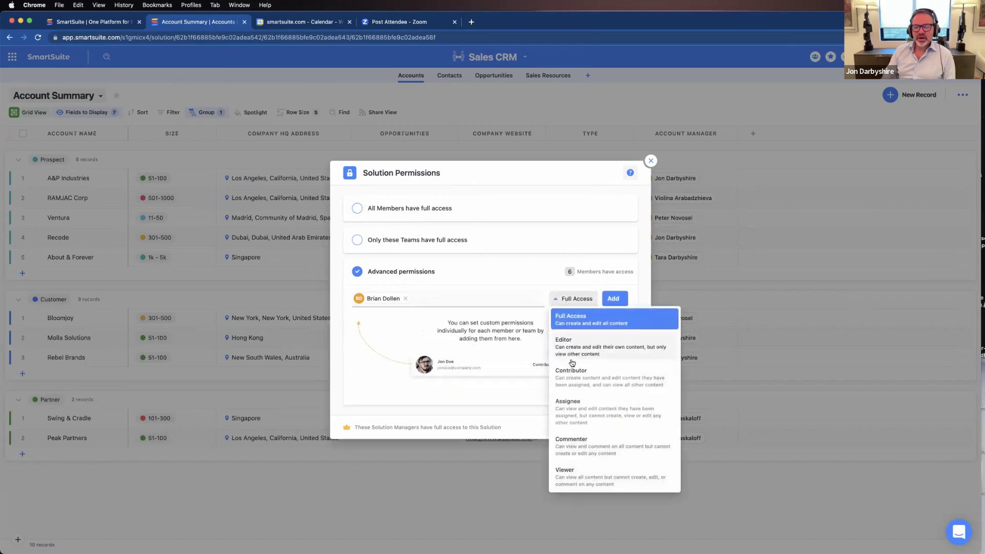
pyautogui.click(582, 410)
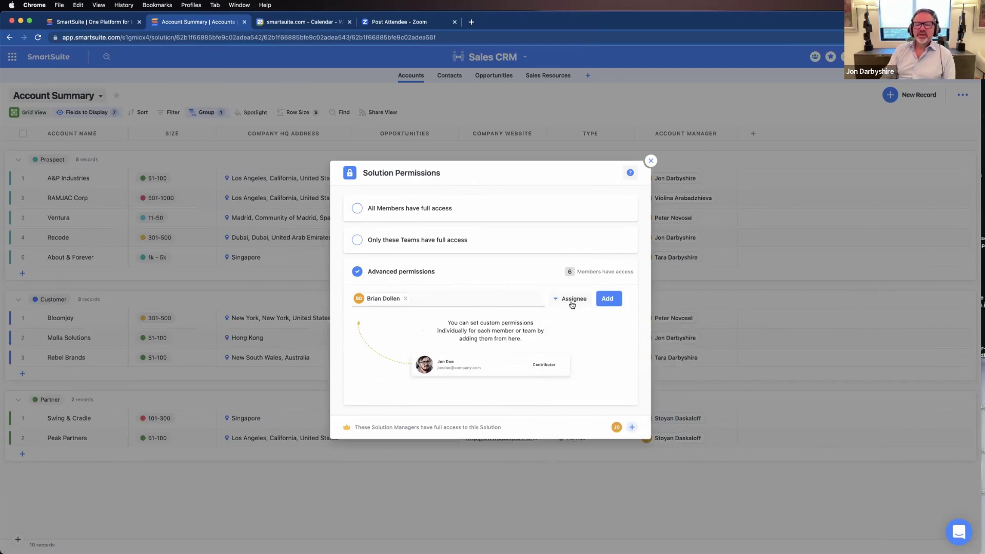
pyautogui.click(608, 298)
# Add the next listed member to the Advanced permissions with Full Access, and close the solution permissions
pyautogui.click(438, 315)
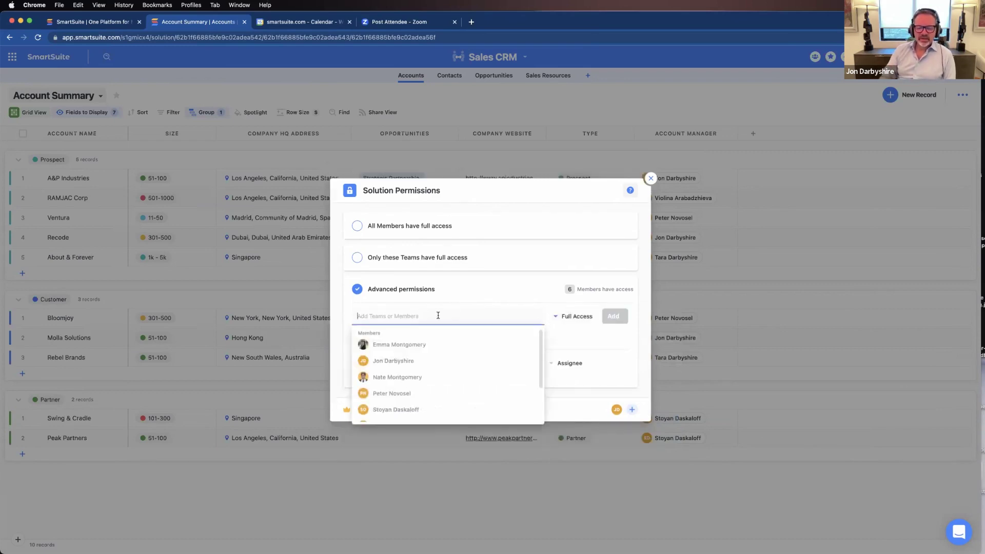
pyautogui.click(405, 345)
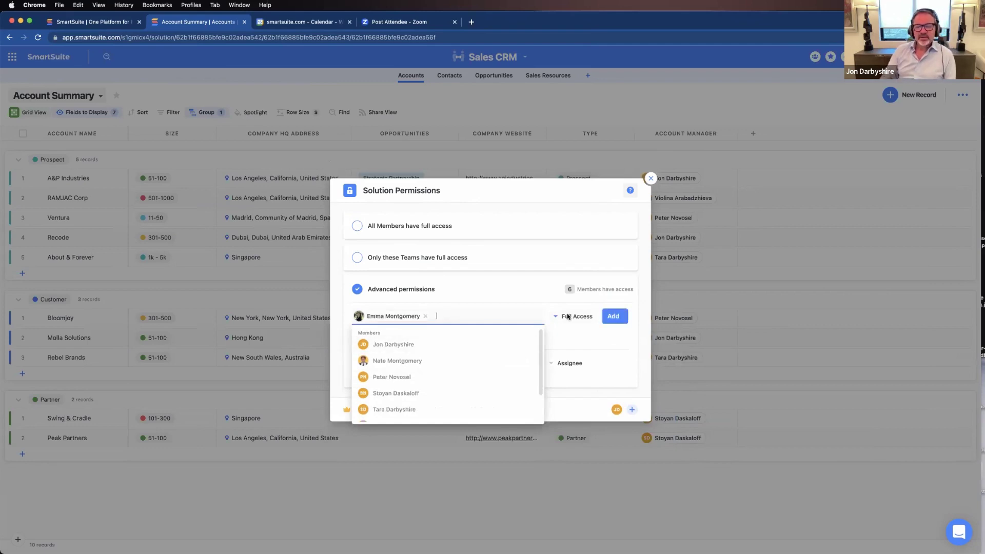
pyautogui.click(613, 316)
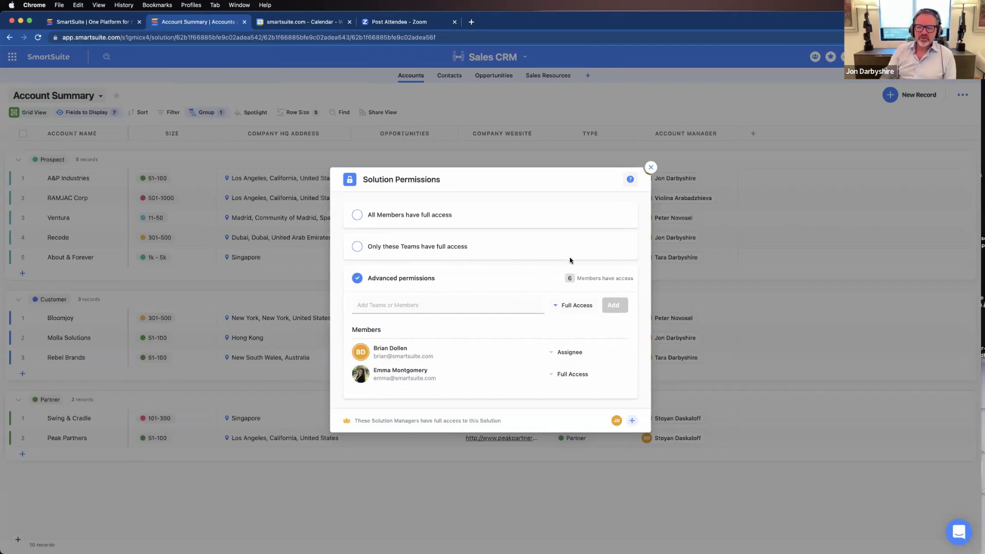
pyautogui.click(651, 168)
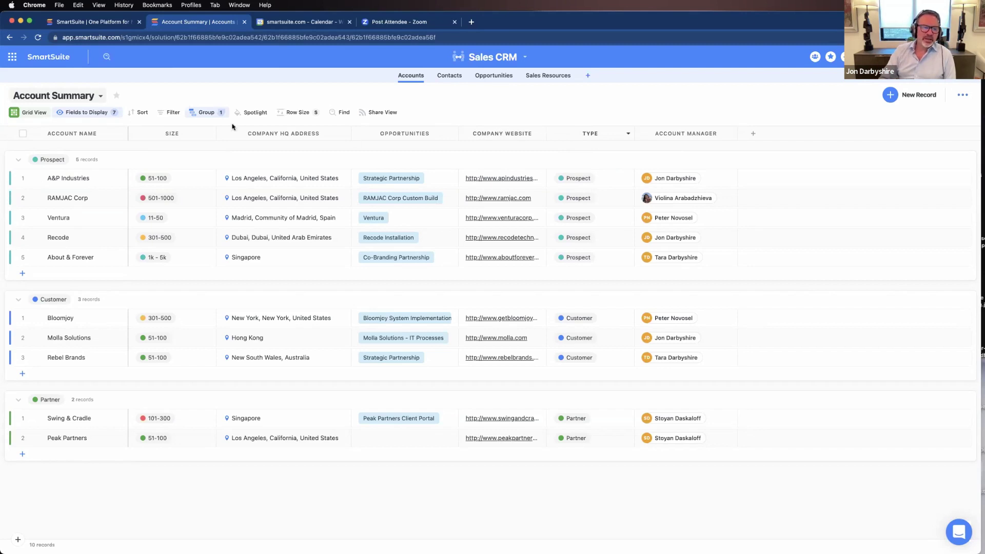
# Look at the available and selected display fields of the Account Summary grid, leaving the selection as it is
pyautogui.click(91, 115)
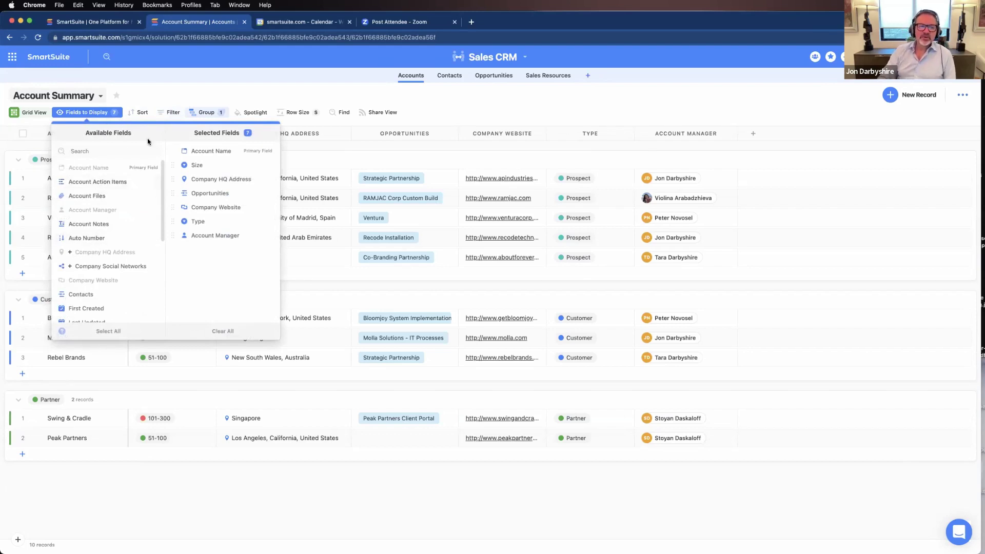
pyautogui.click(162, 100)
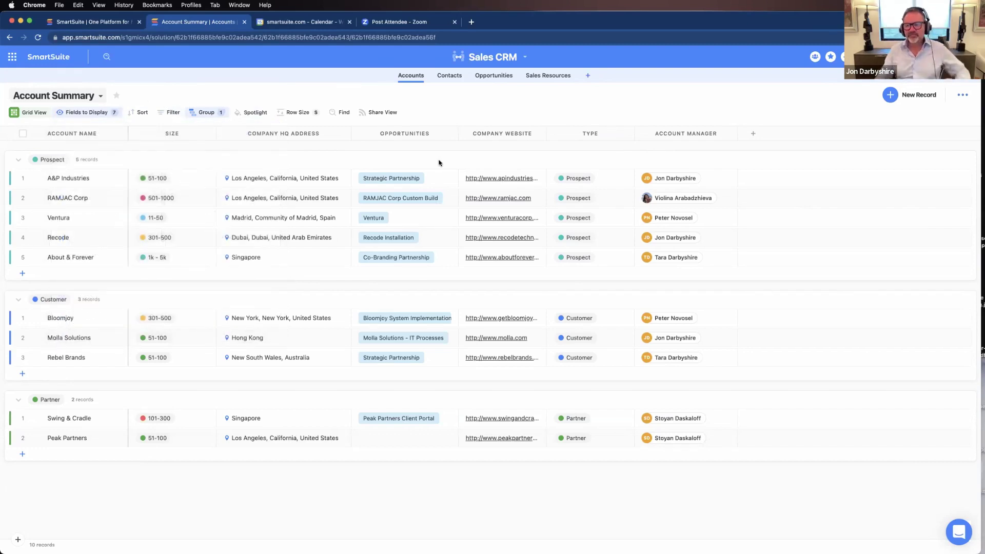
# Start a new Sales CRM automation with the trigger "When a record is created" in the Accounts app
pyautogui.click(477, 56)
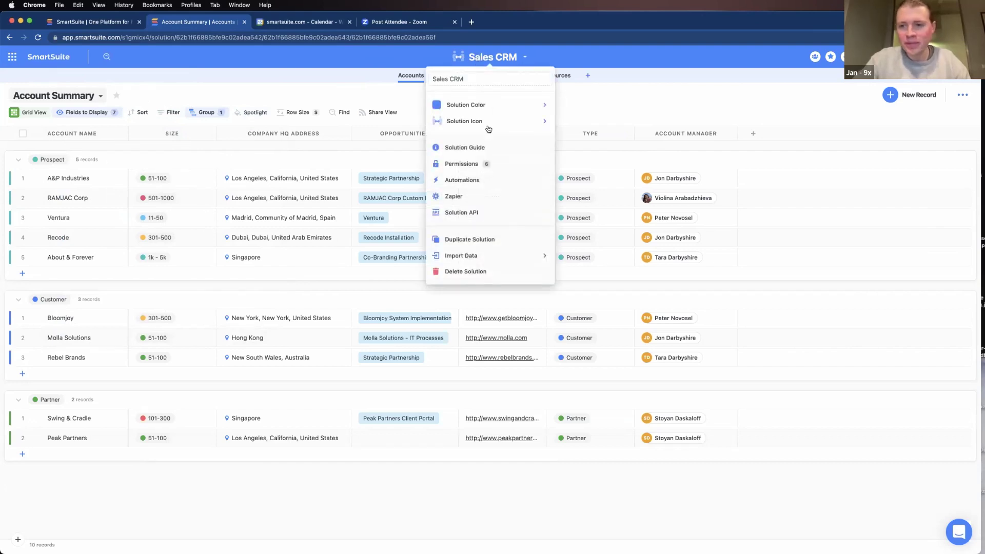
pyautogui.click(476, 179)
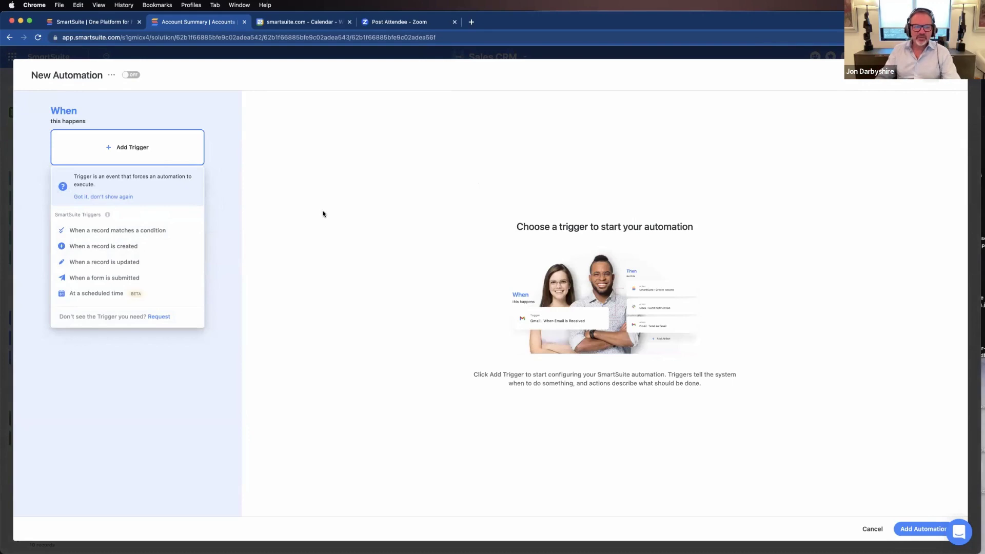
pyautogui.click(125, 248)
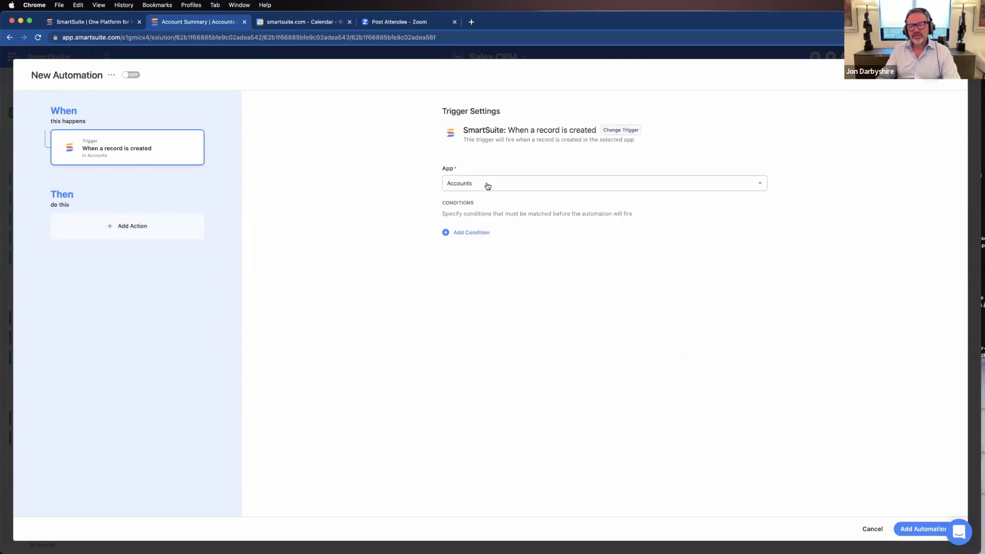
# Add a Twilio Send SMS action to the automation and view its account credential options without choosing one
pyautogui.click(123, 226)
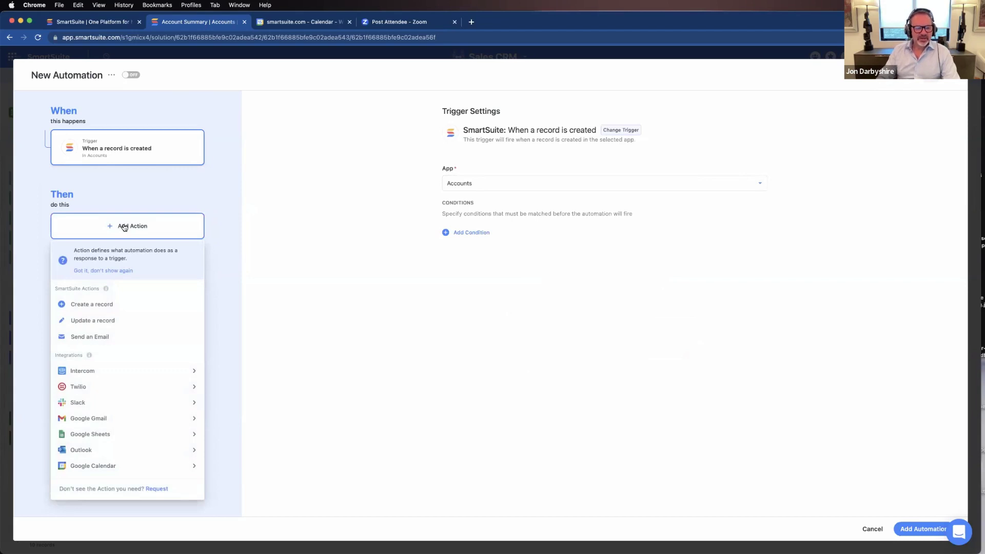
pyautogui.click(114, 270)
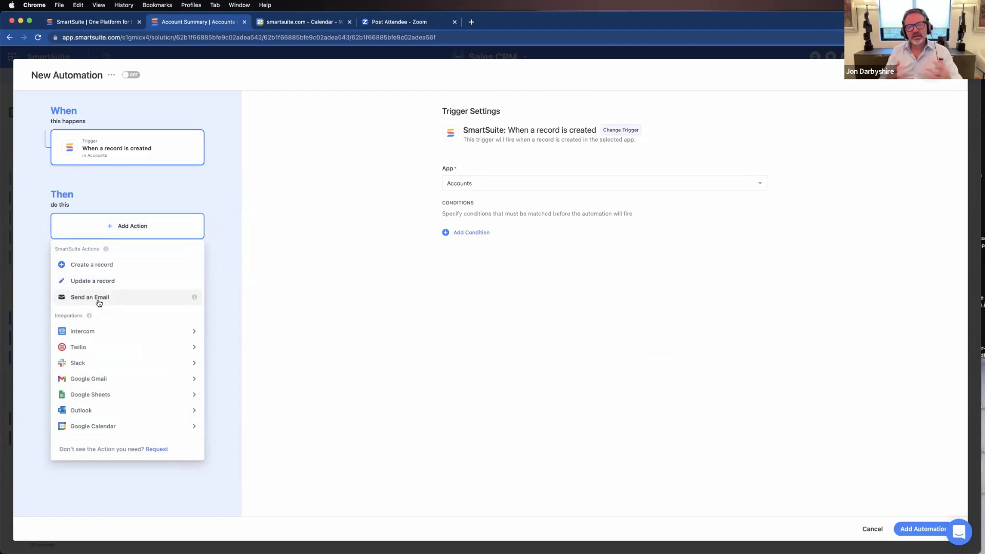
pyautogui.moveTo(95, 334)
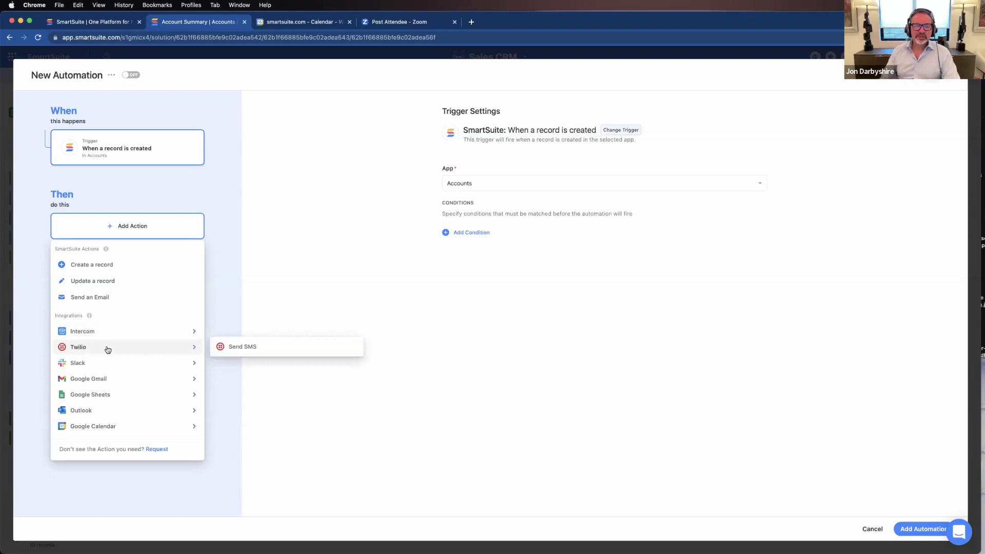
pyautogui.click(225, 346)
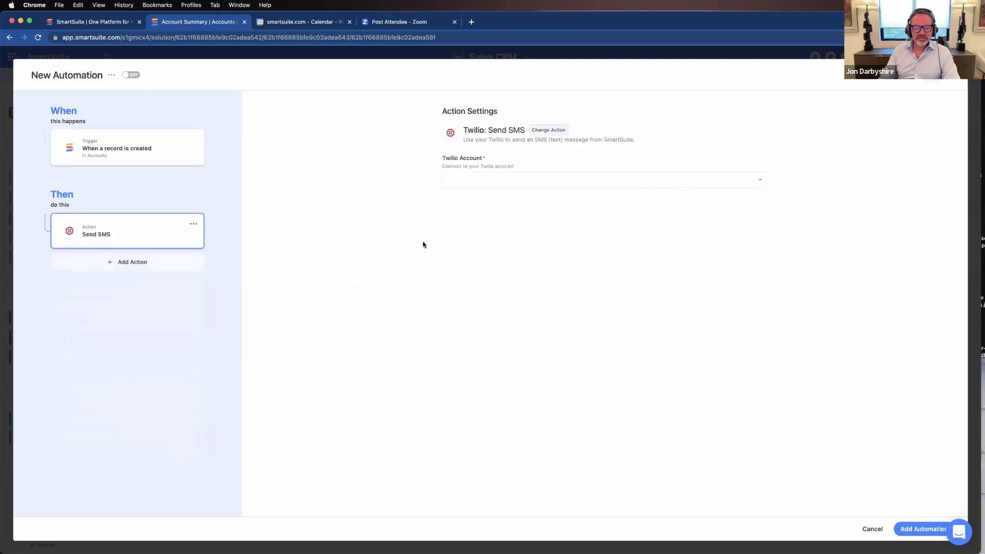
pyautogui.click(467, 184)
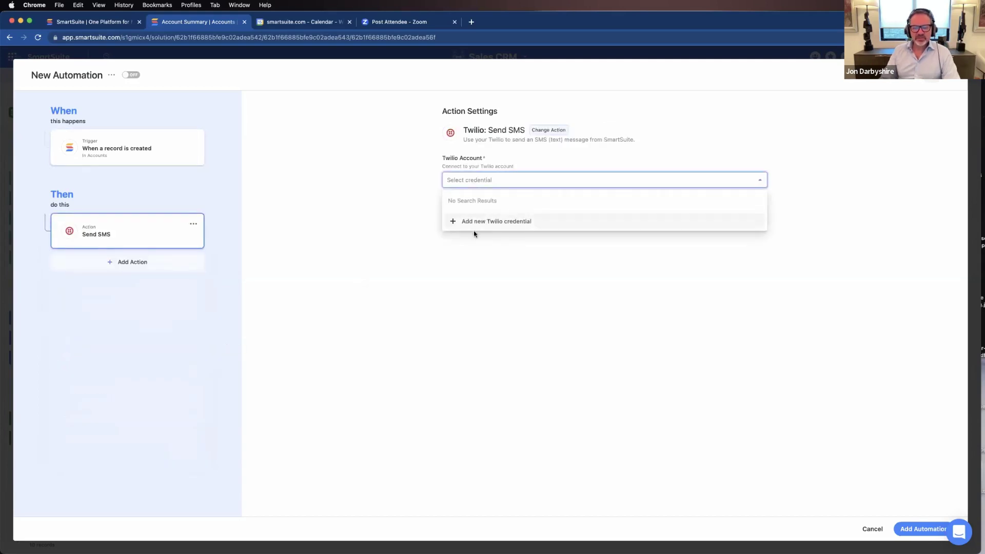
pyautogui.click(460, 281)
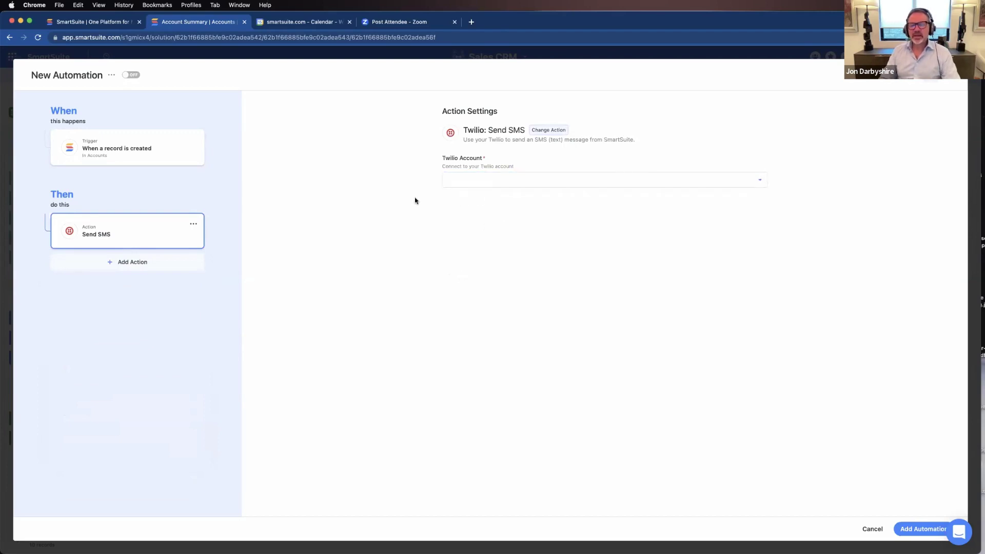
# Add a Slack Send Message action as the second action and view its account credential options without choosing one
pyautogui.click(142, 263)
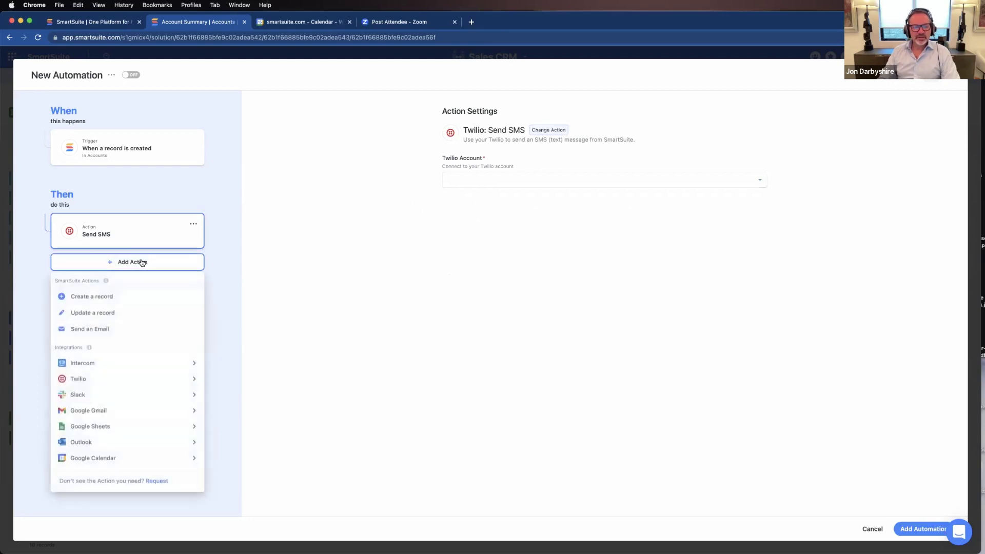
pyautogui.moveTo(94, 395)
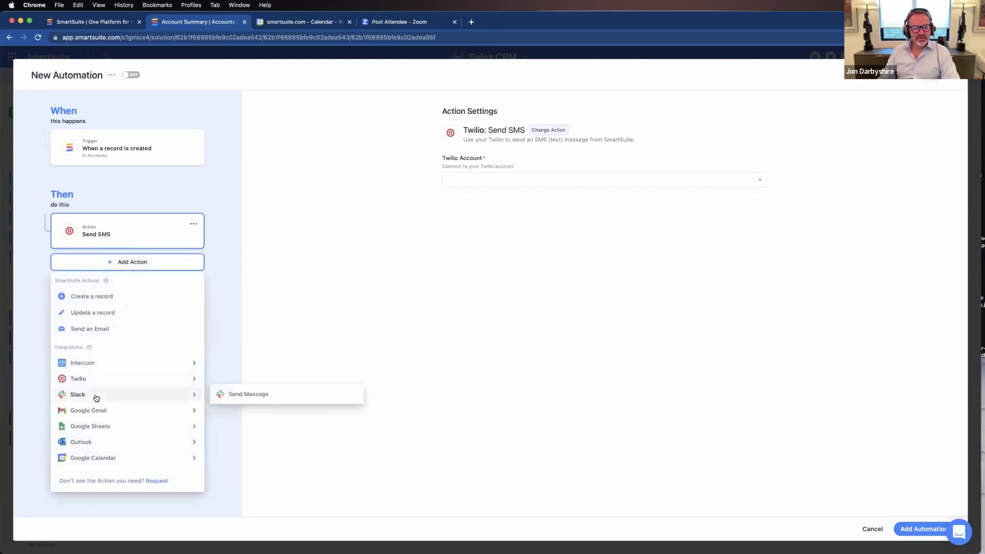
pyautogui.click(264, 395)
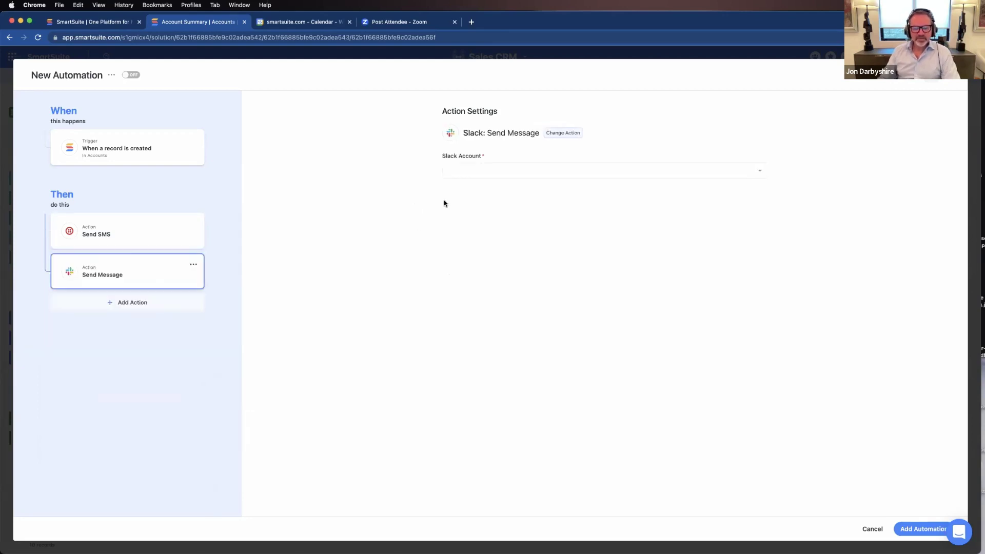
pyautogui.click(468, 175)
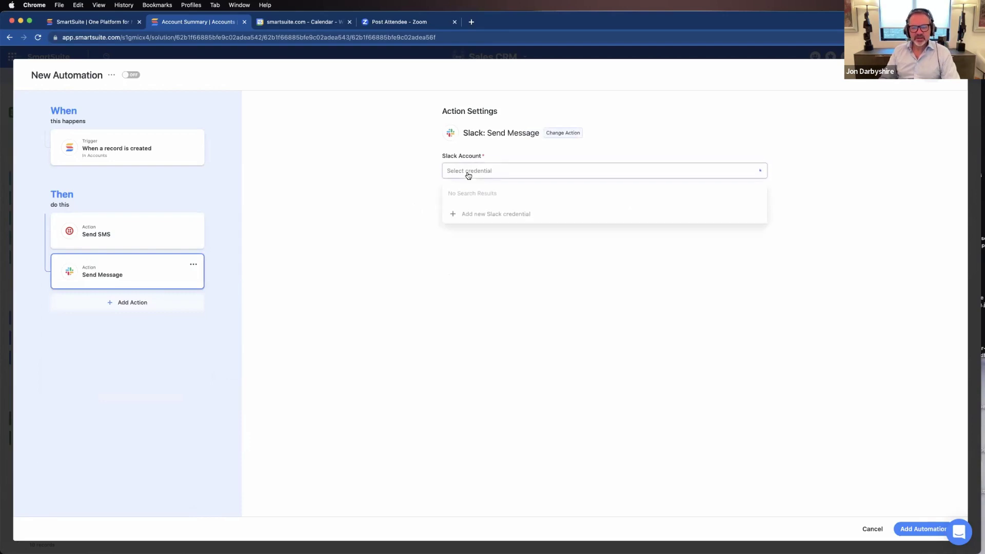
pyautogui.click(479, 240)
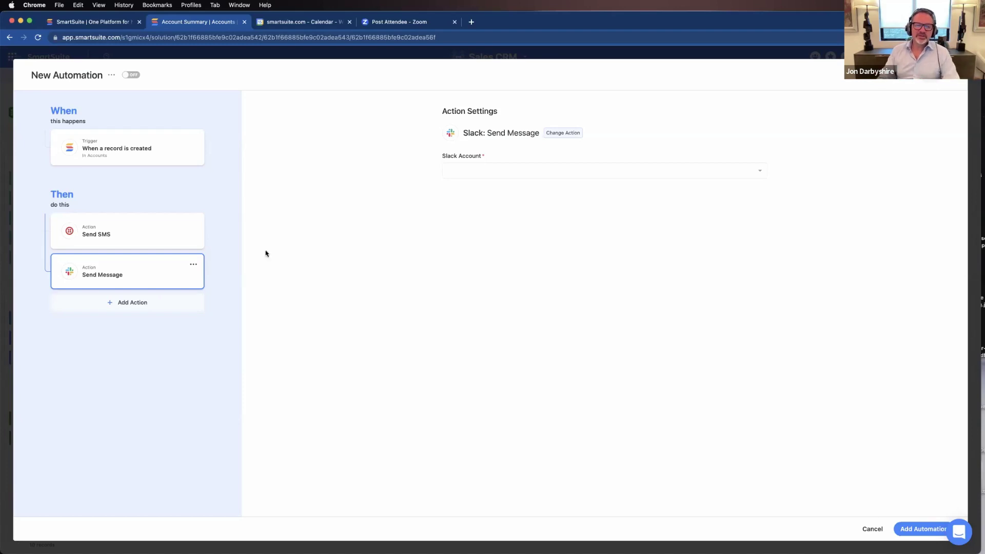
# Review the integration actions for Google Sheets, Intercom and Slack, and add SmartSuite's Send an Email as the third action
pyautogui.click(139, 307)
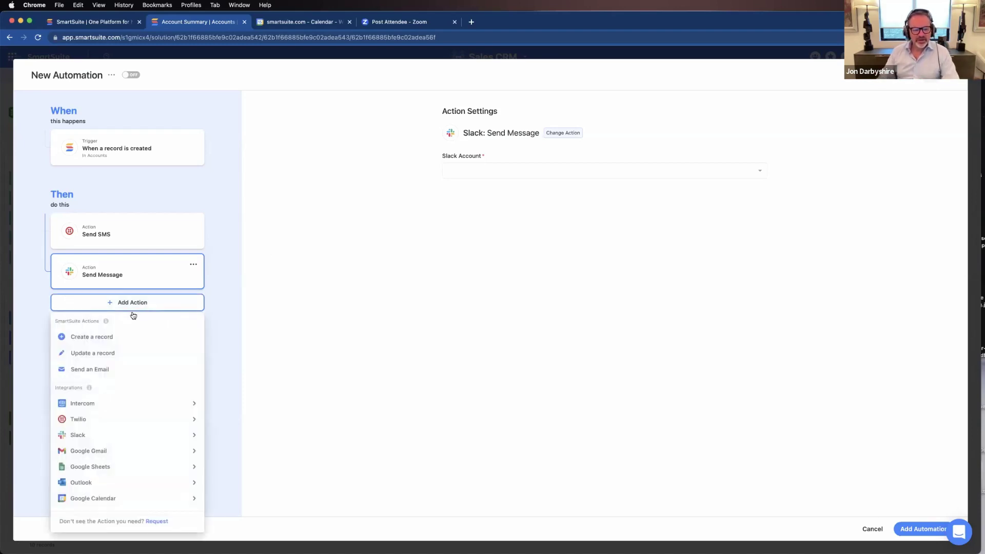
pyautogui.moveTo(101, 453)
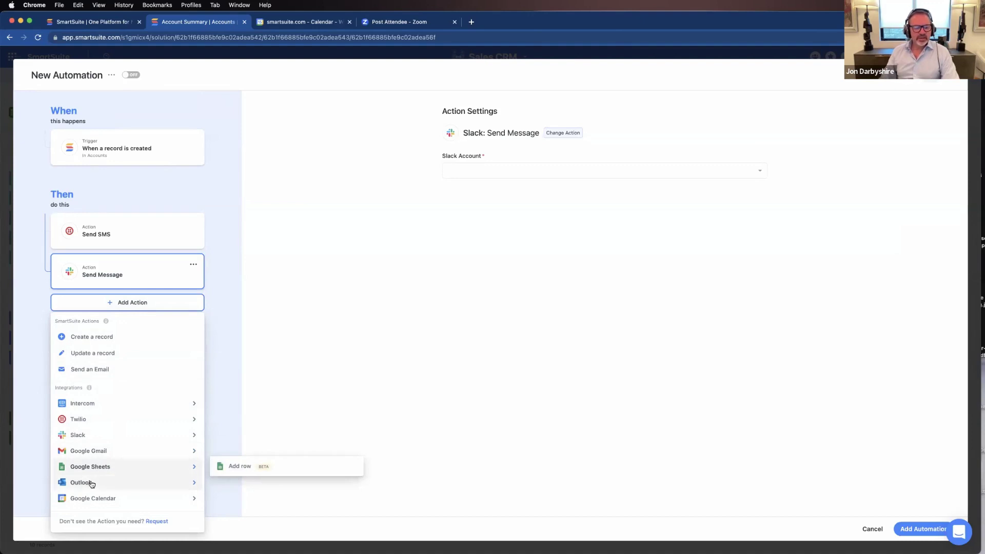
pyautogui.moveTo(92, 485)
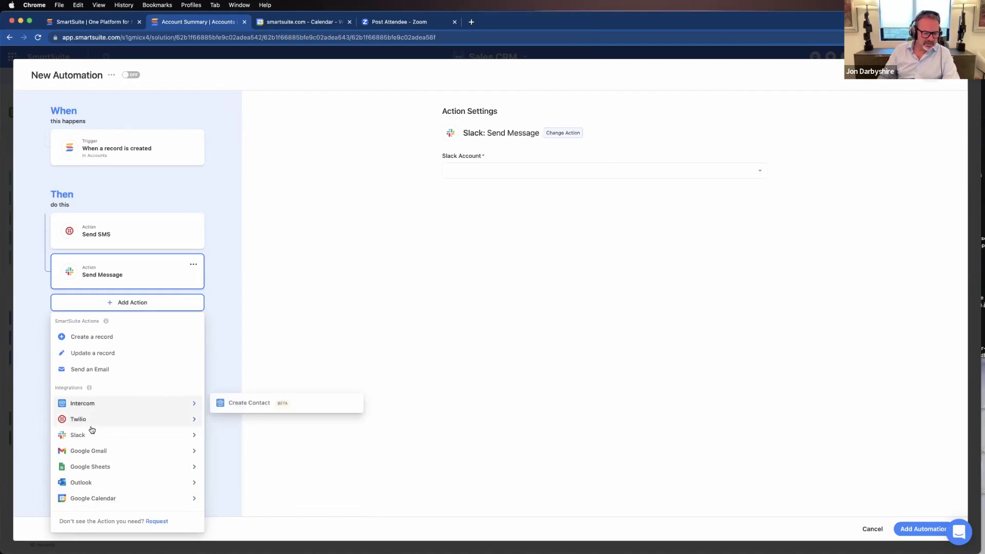
pyautogui.moveTo(99, 436)
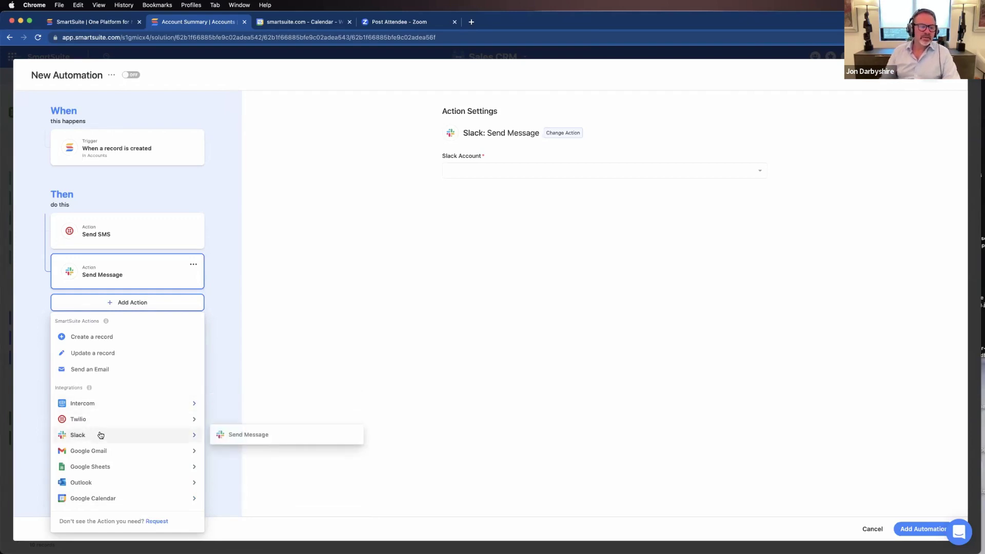
pyautogui.moveTo(106, 408)
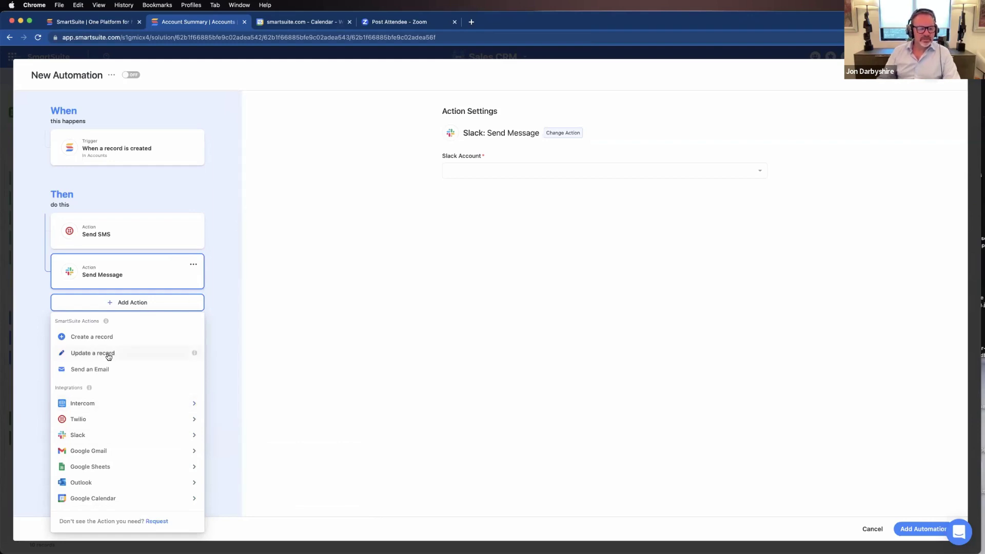
pyautogui.click(102, 370)
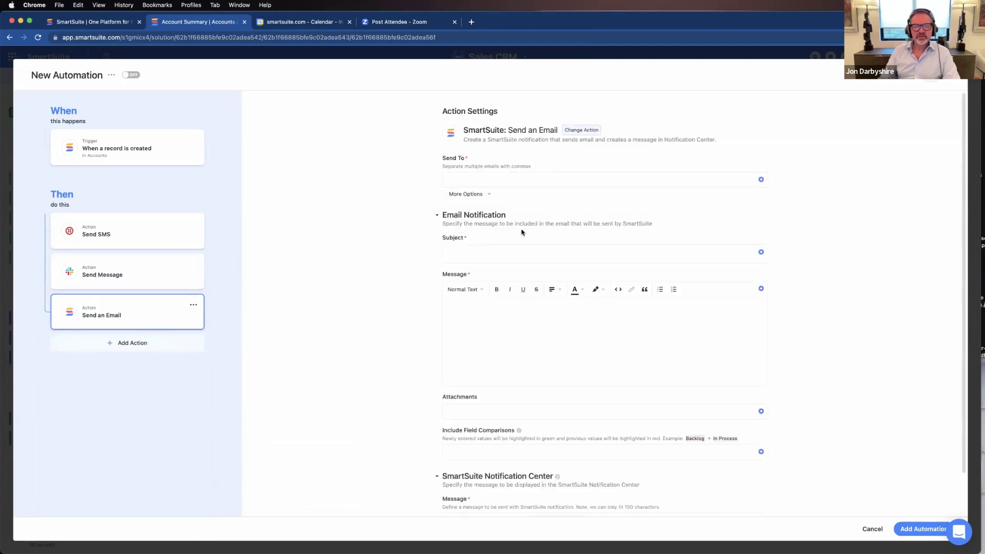
# Address the email to First Created By: Email and build its subject from the Account Name and Auto Number fields
pyautogui.click(503, 180)
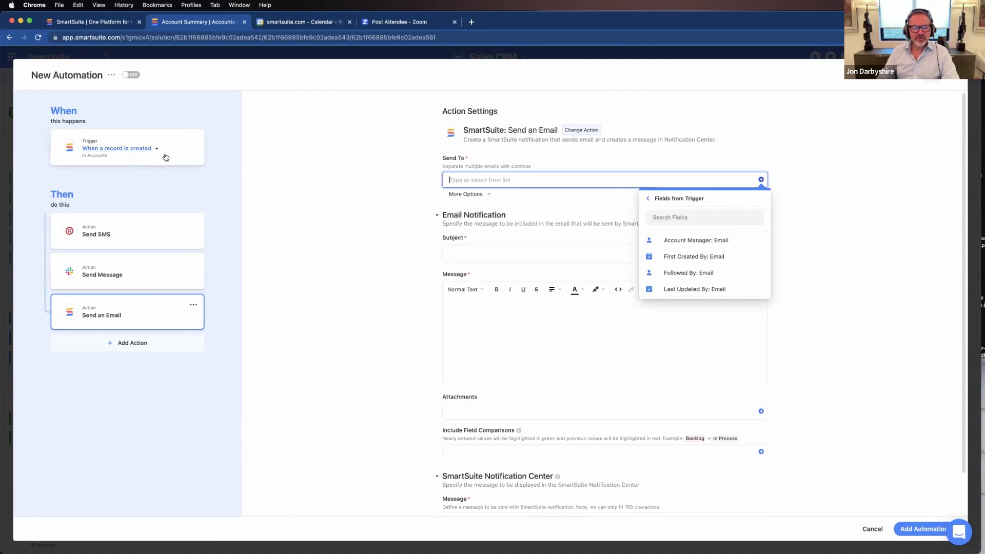
pyautogui.click(704, 261)
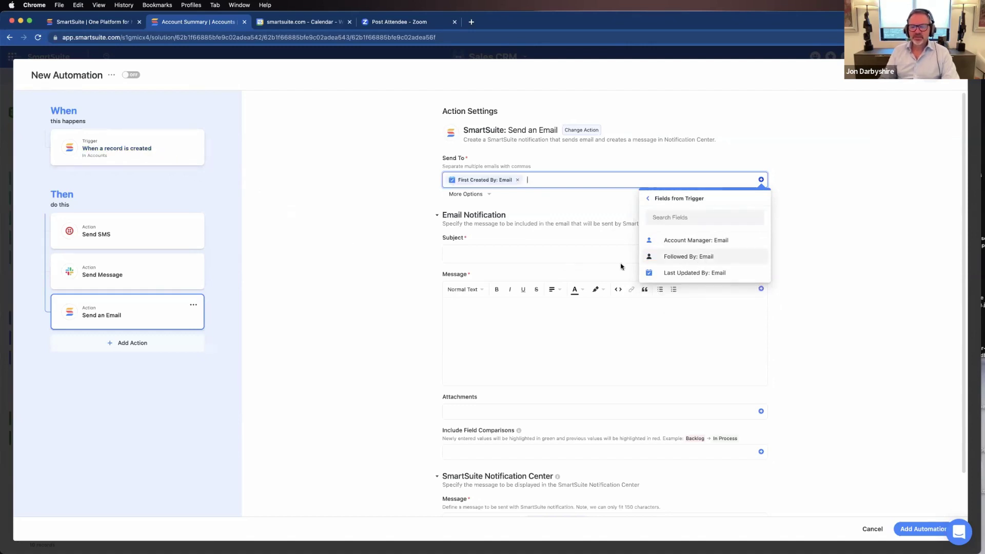
pyautogui.click(481, 255)
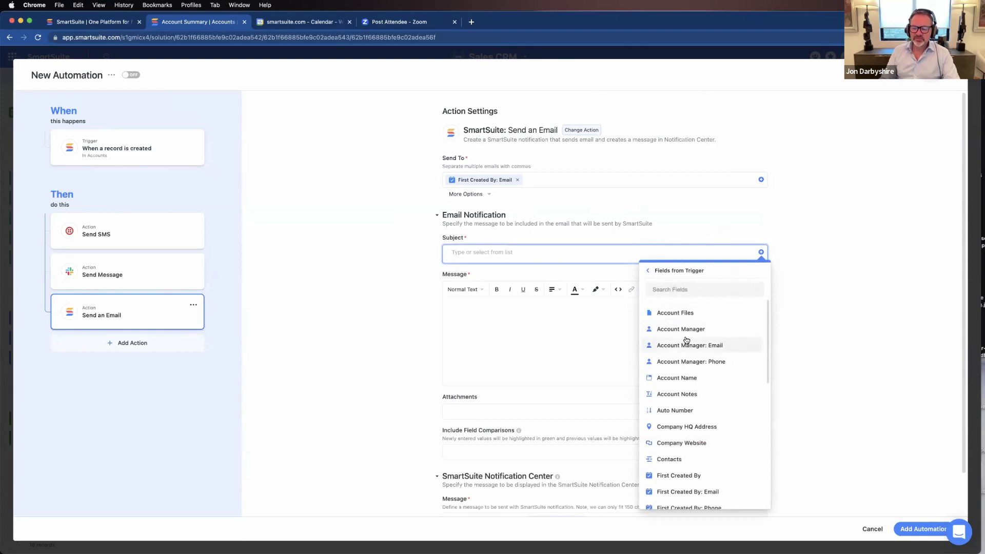
pyautogui.click(686, 379)
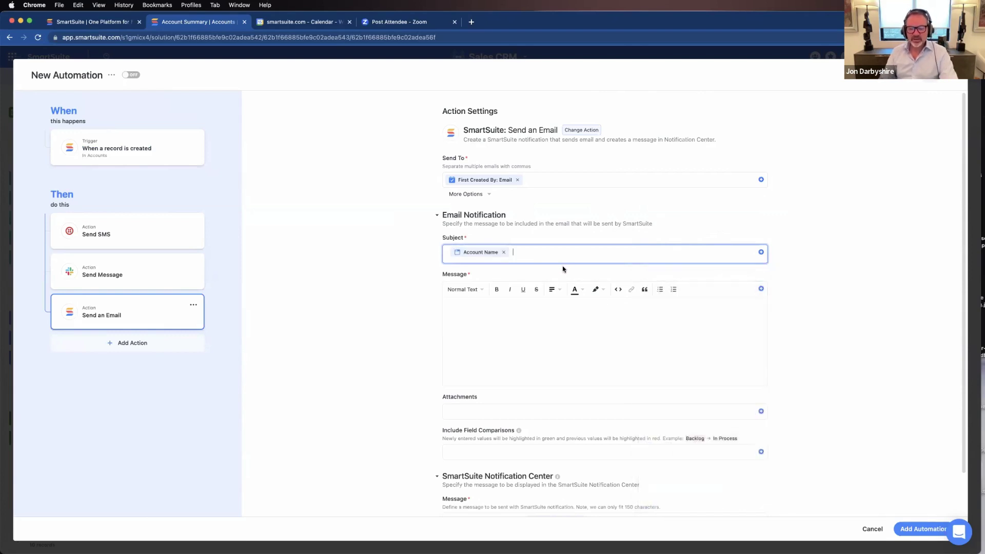
pyautogui.click(761, 252)
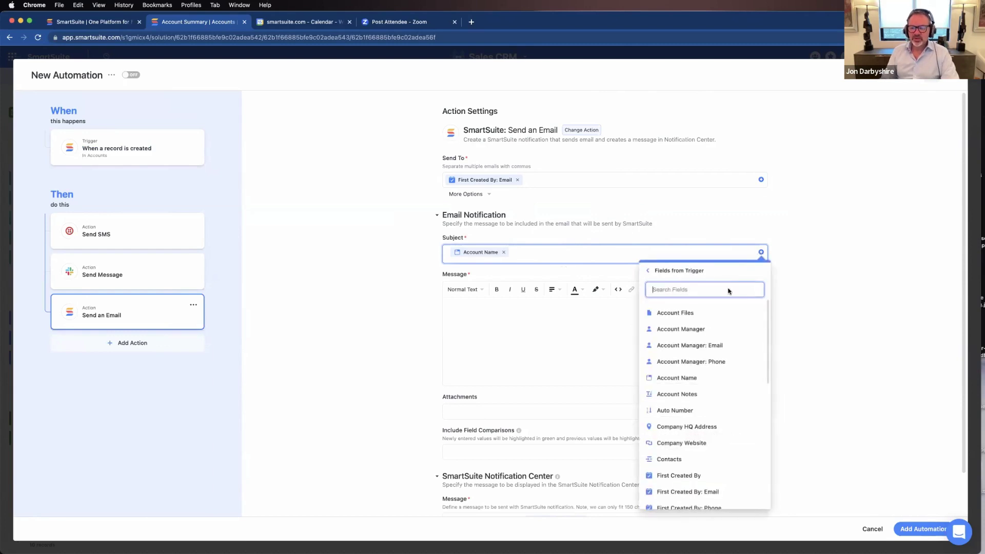
pyautogui.click(674, 410)
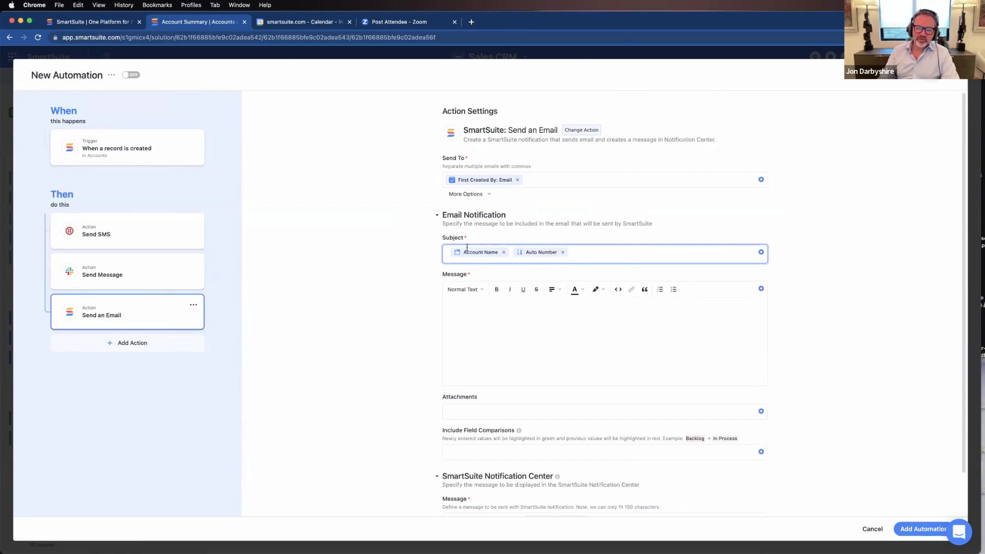
# Insert the First Created By field in the email message, and close the new automation without adding it
pyautogui.click(463, 321)
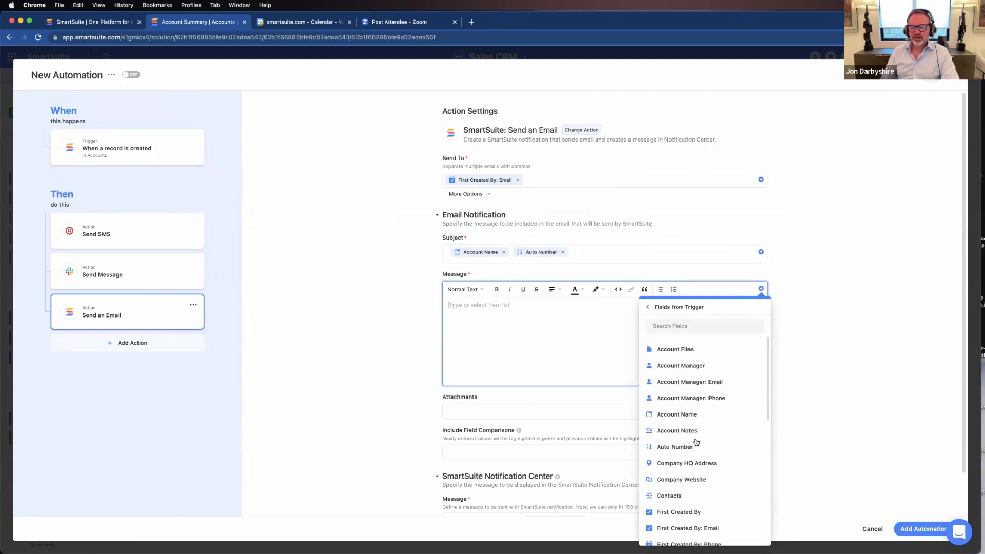
pyautogui.scroll(-3, 682, 445)
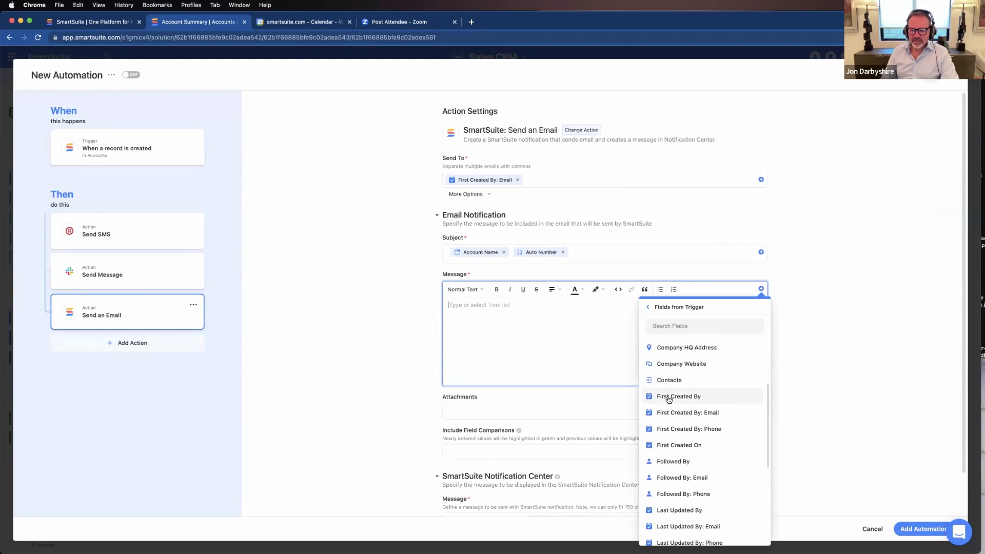
pyautogui.click(670, 401)
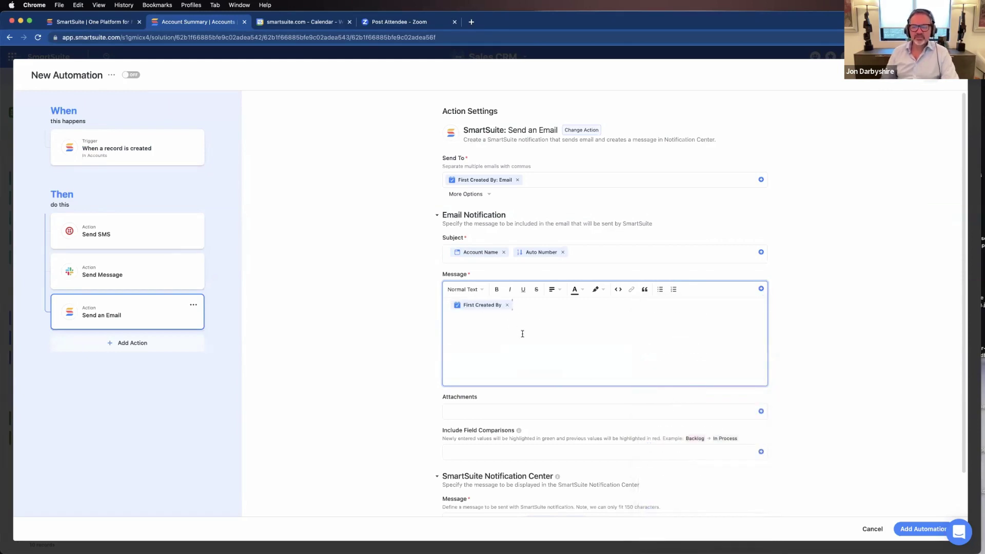
pyautogui.scroll(-2, 543, 343)
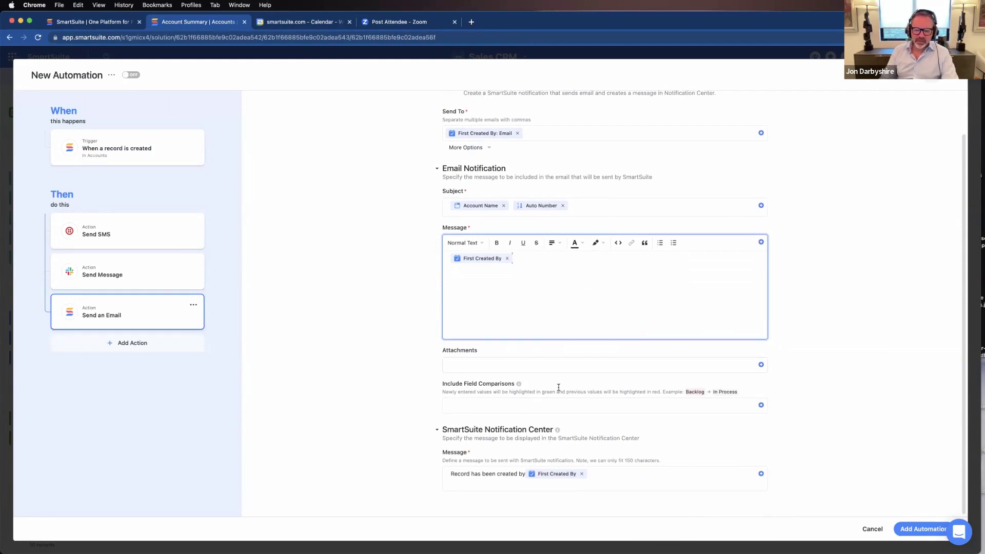
pyautogui.scroll(2, 589, 330)
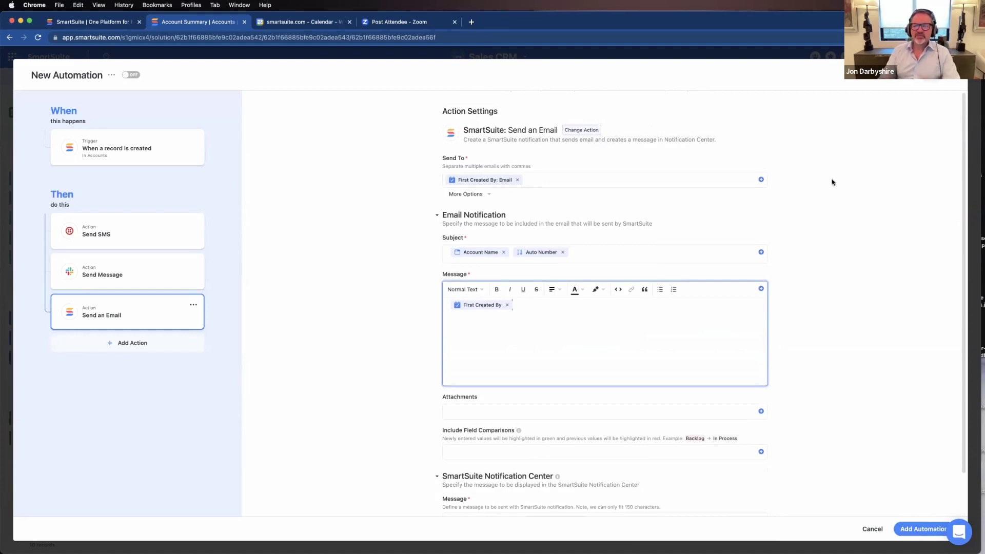
pyautogui.click(952, 81)
pyautogui.click(453, 329)
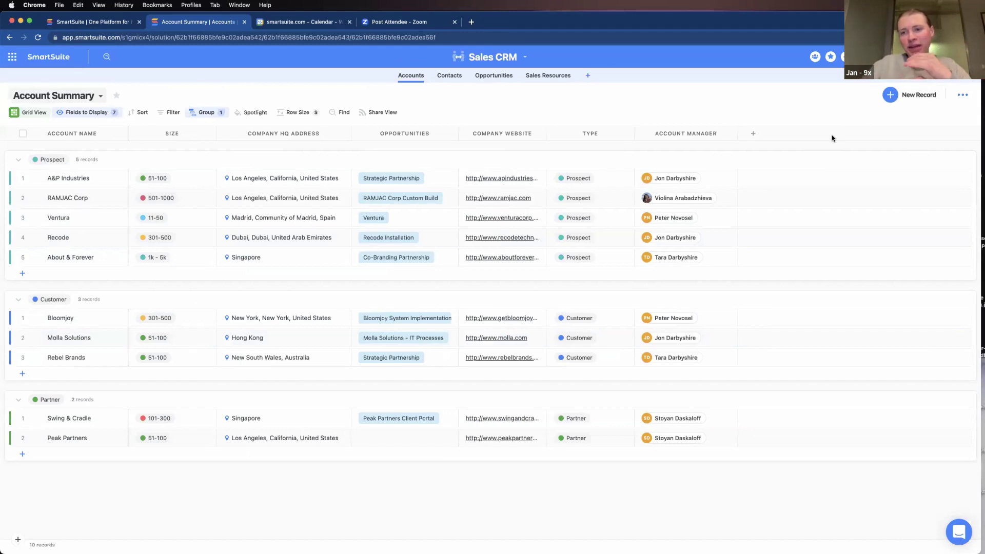
# View the Accounts app's management options, such as duplicating, moving, importing data and permissions, without choosing one
pyautogui.click(427, 78)
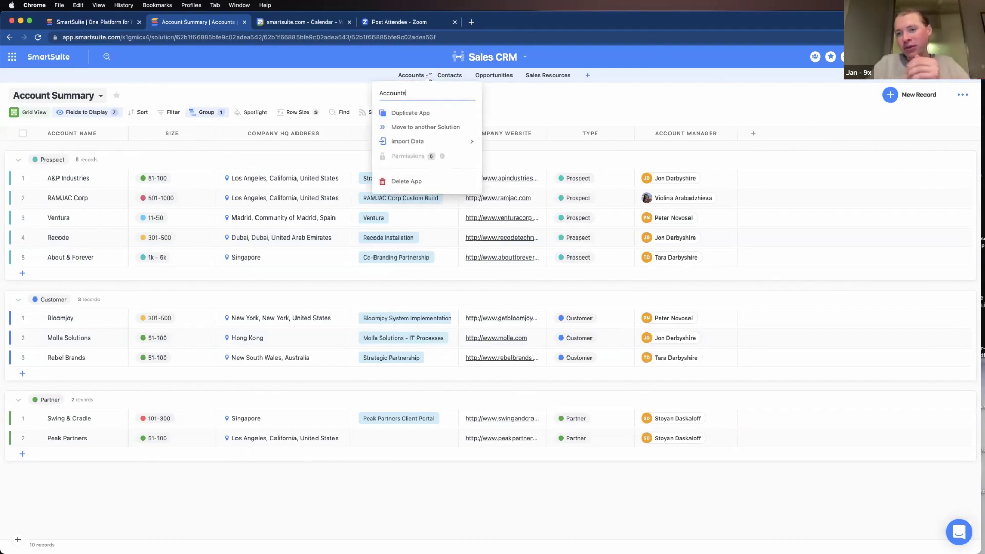
pyautogui.click(519, 102)
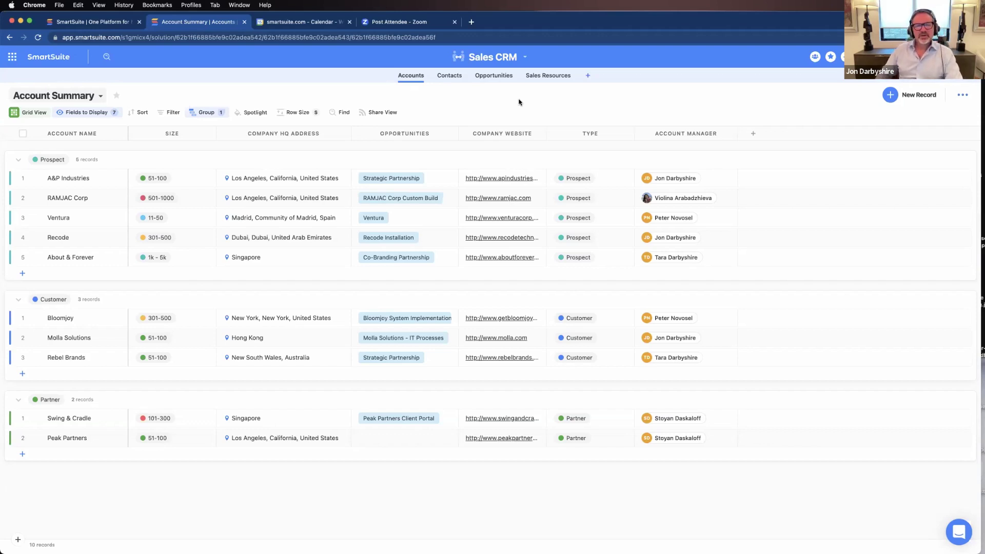
pyautogui.click(427, 78)
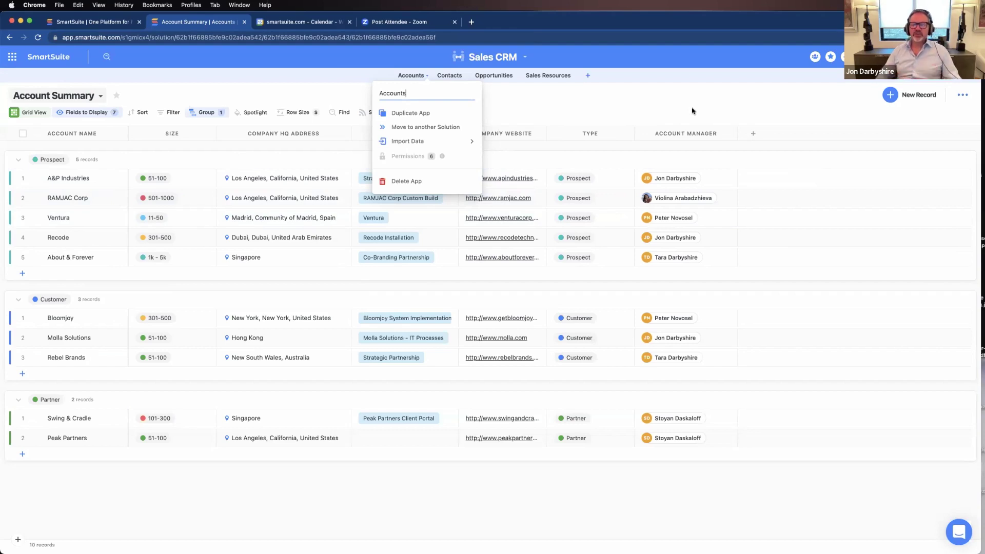
pyautogui.click(607, 104)
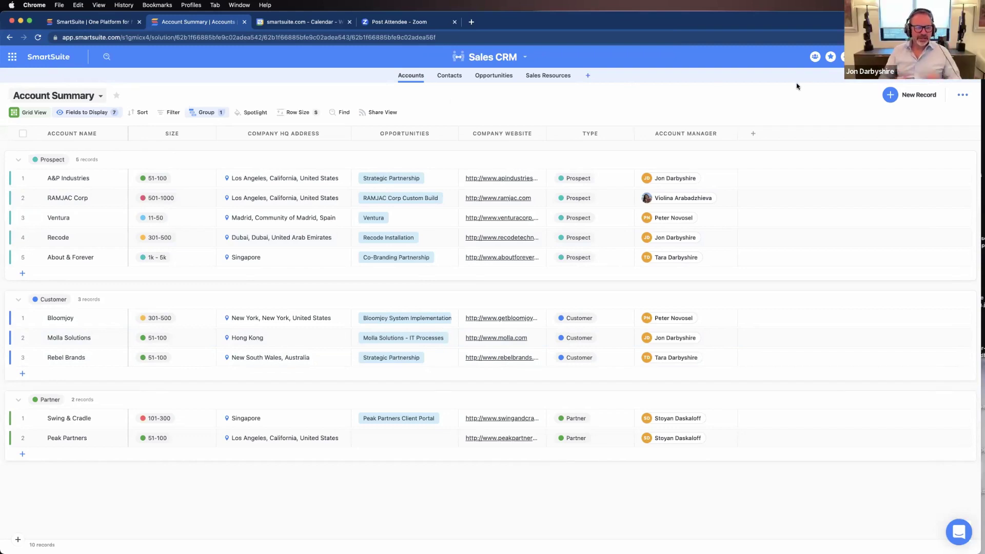
# In the Member Directory settings, try Members Visibility by team, switch it to By Email Domain, and return to the directory
pyautogui.click(815, 57)
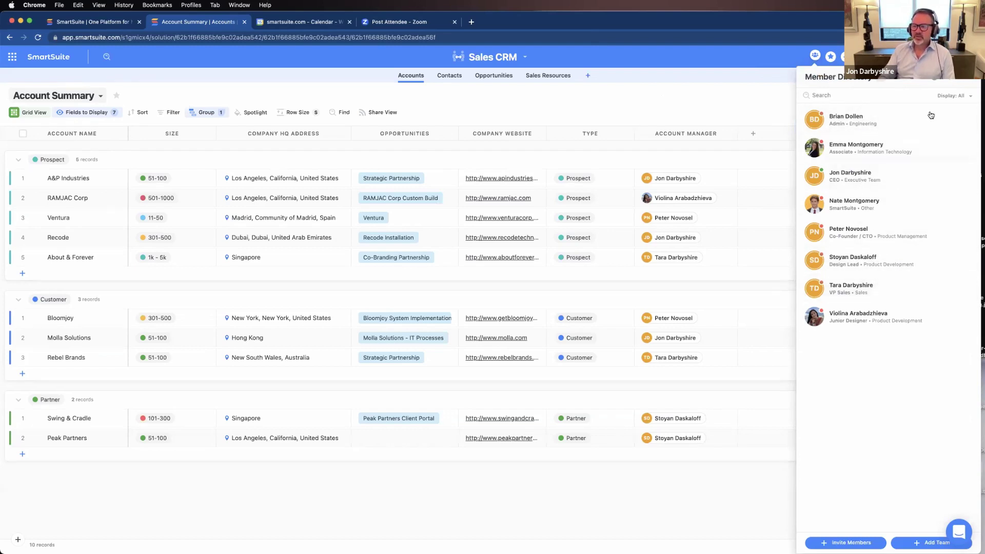
pyautogui.click(952, 78)
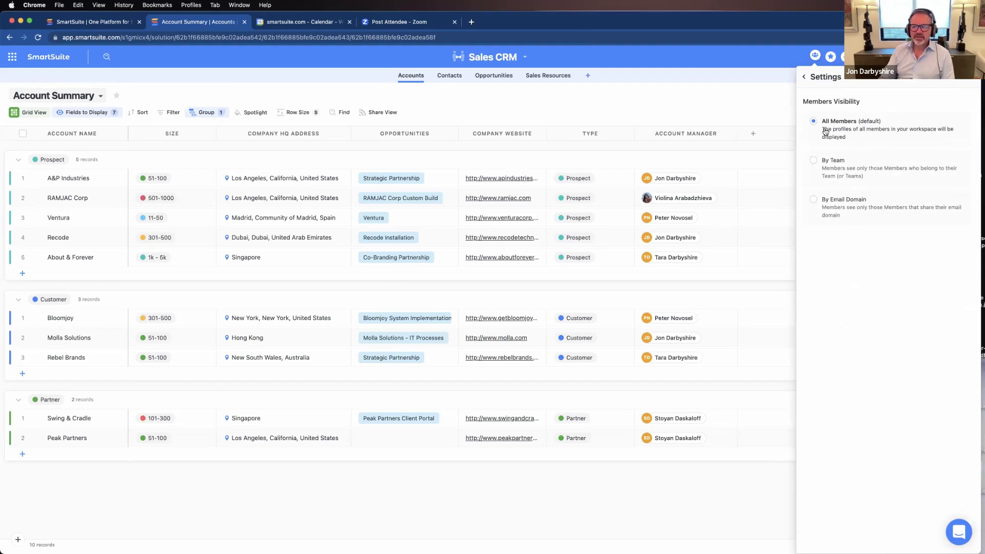
pyautogui.click(814, 161)
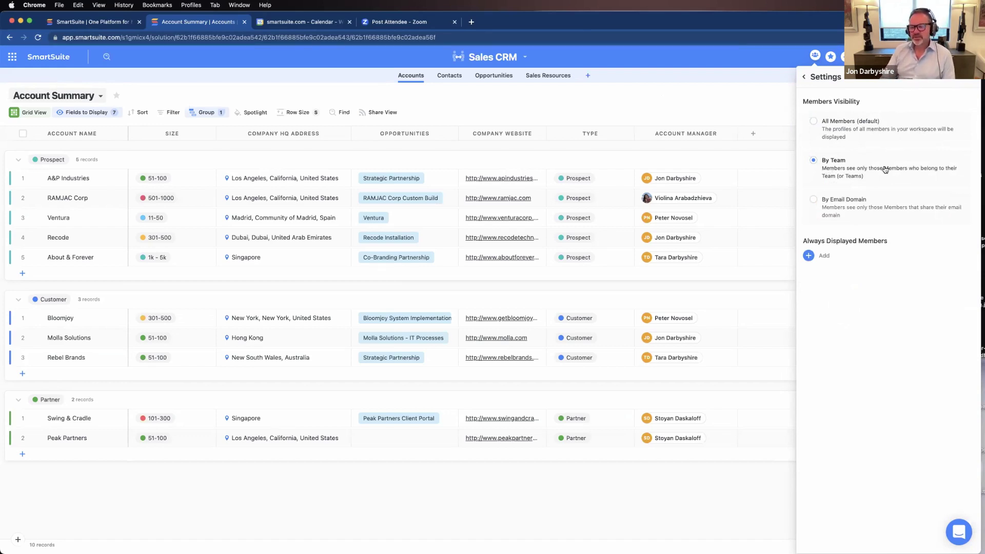
pyautogui.click(814, 200)
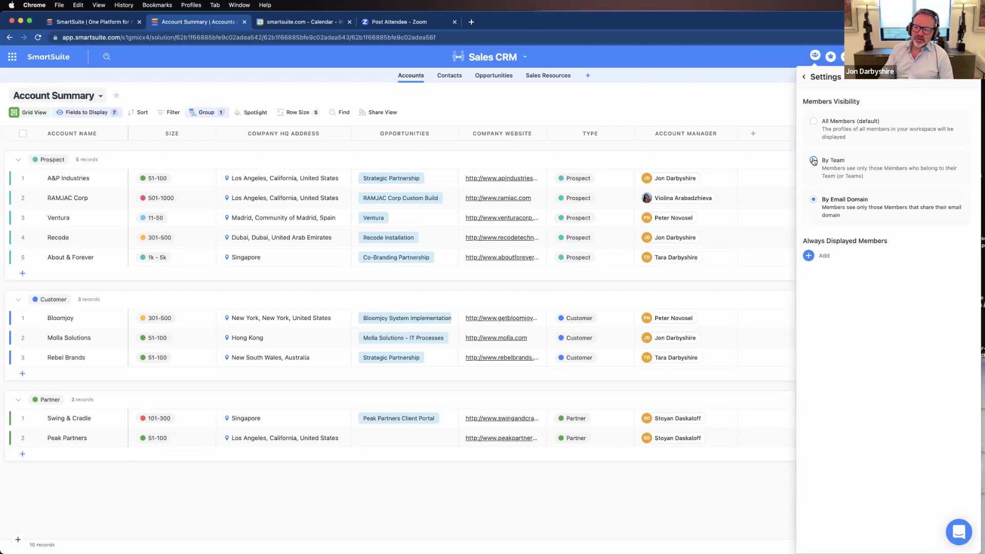
pyautogui.click(813, 122)
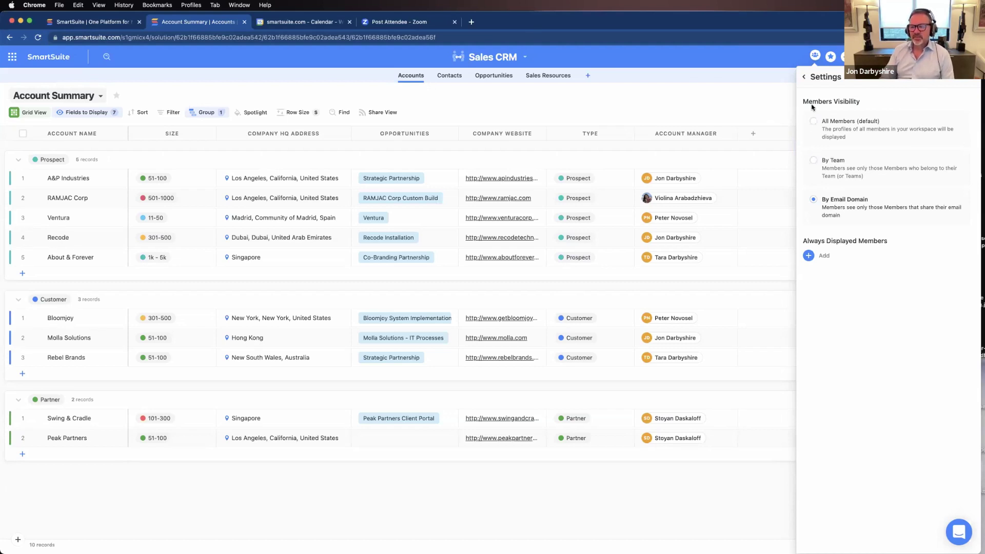
pyautogui.click(804, 77)
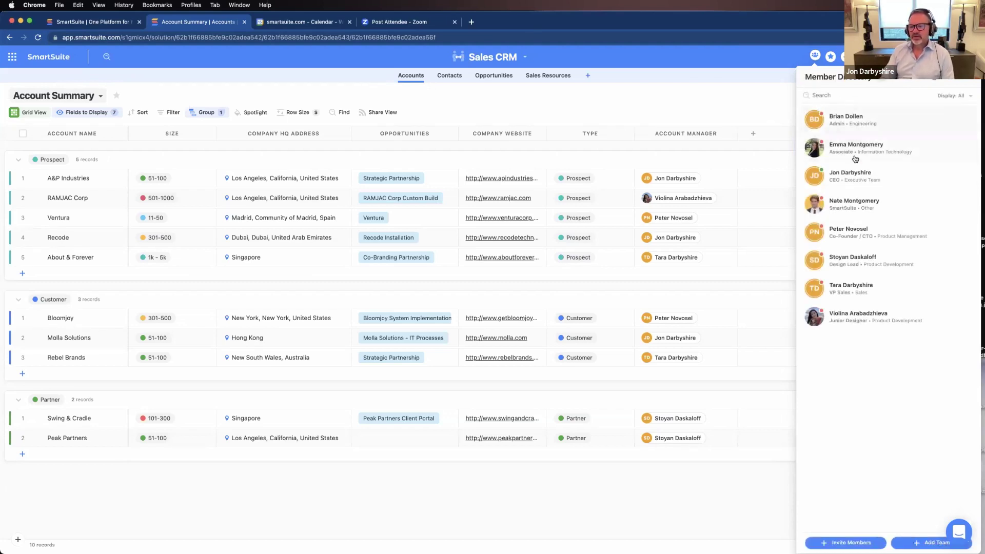
# View the junior designer's contact and profile details in the Member Directory, and search the members for "fitness", clearing the search when done
pyautogui.click(870, 319)
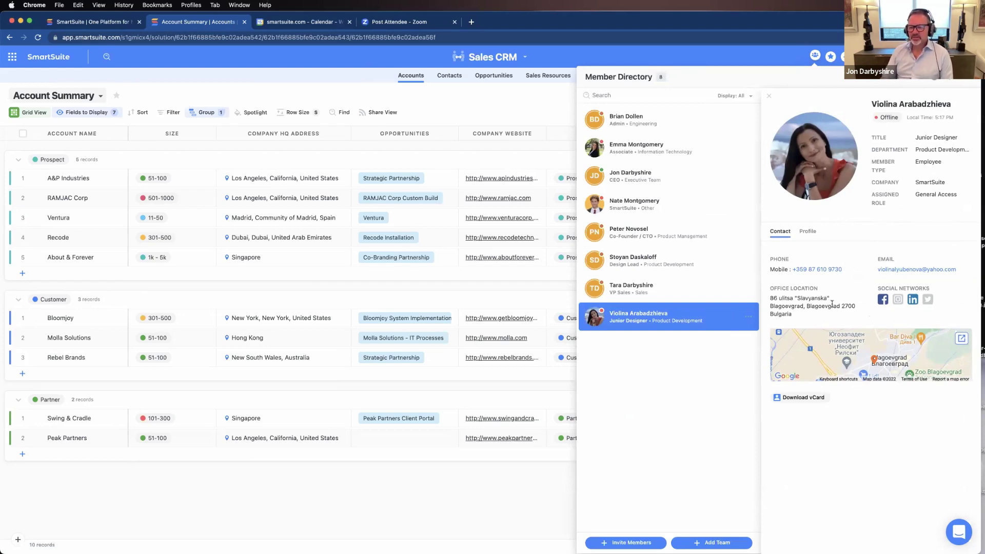
pyautogui.click(806, 234)
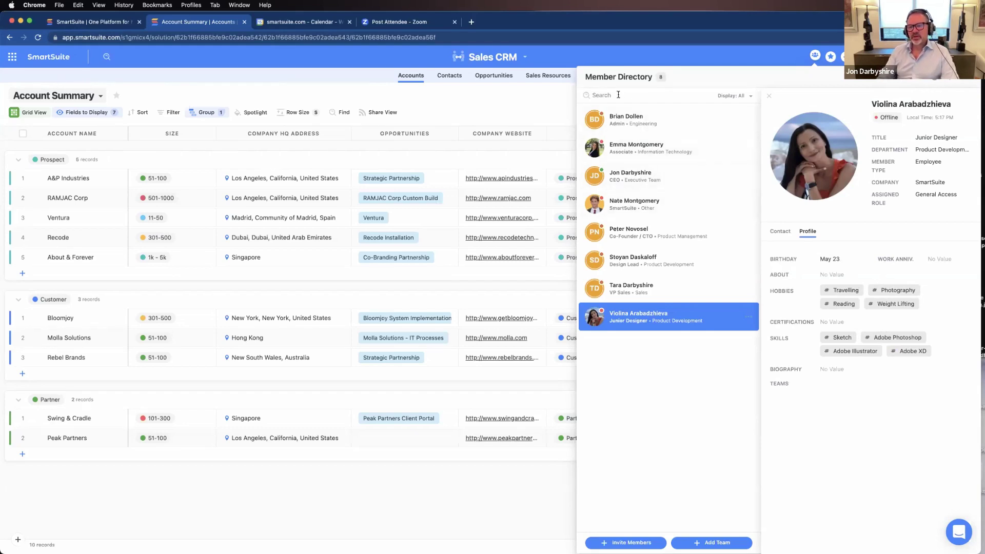
pyautogui.moveTo(747, 122)
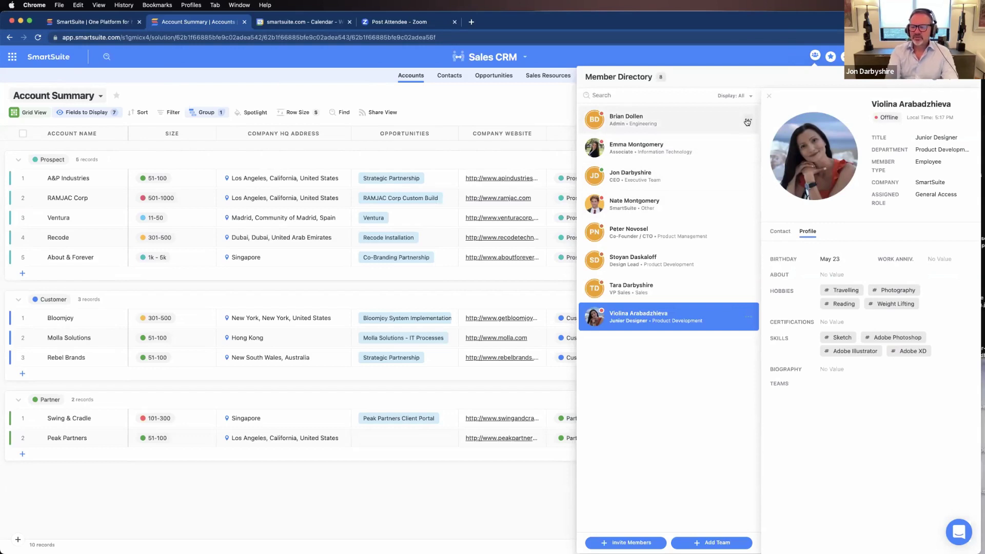
pyautogui.write('fitness')
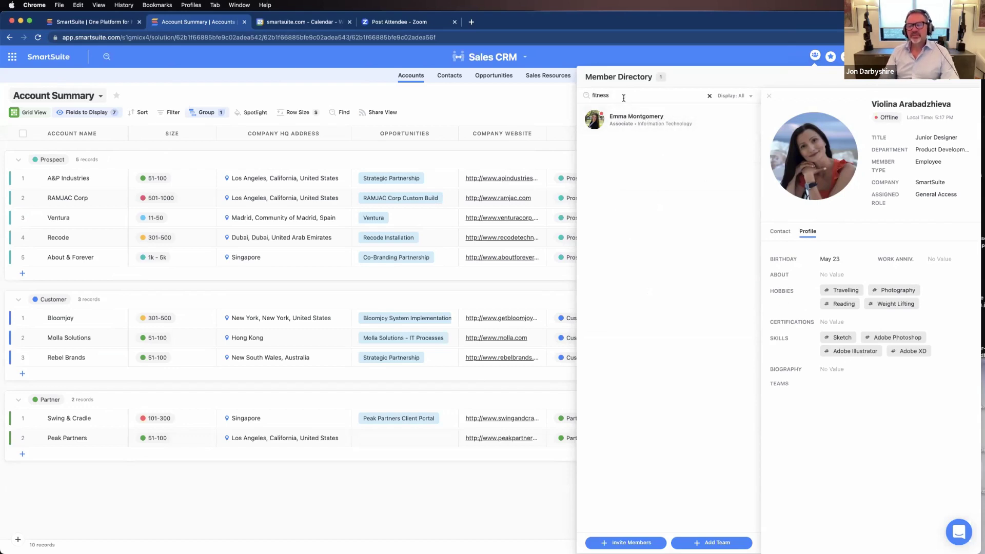
pyautogui.moveTo(611, 96); pyautogui.dragTo(589, 95)
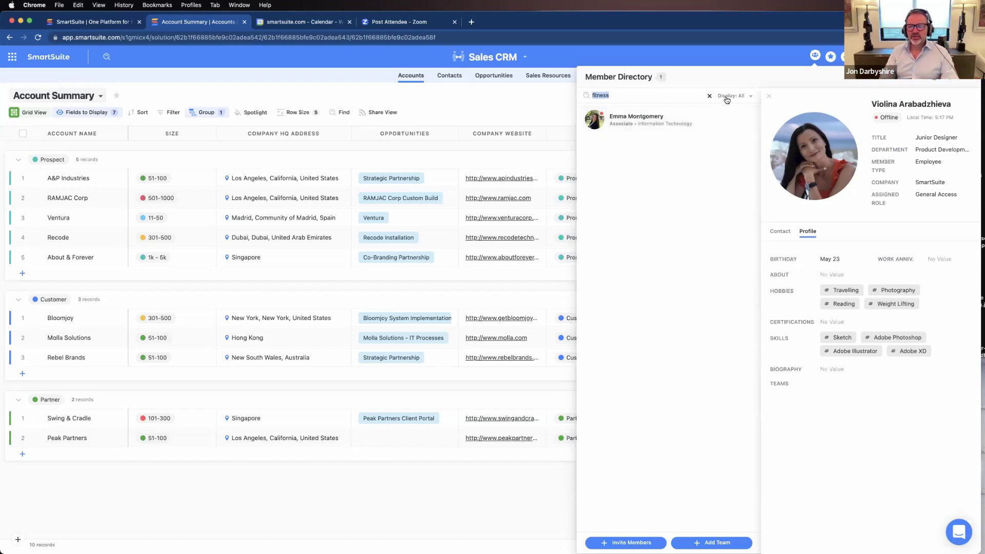
pyautogui.click(709, 96)
# Display the Member Directory by birthday, by company, by department and by online status in turn
pyautogui.click(725, 98)
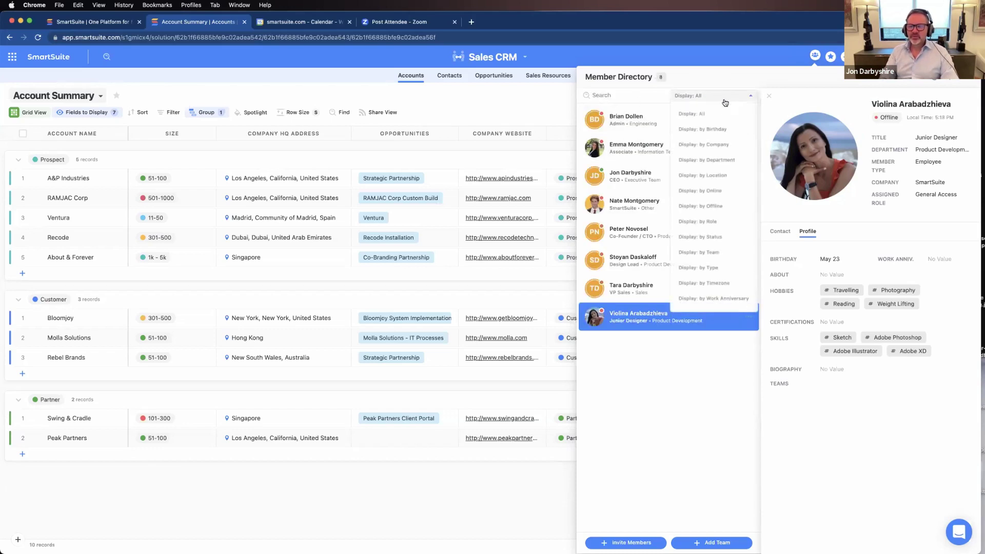
pyautogui.click(728, 131)
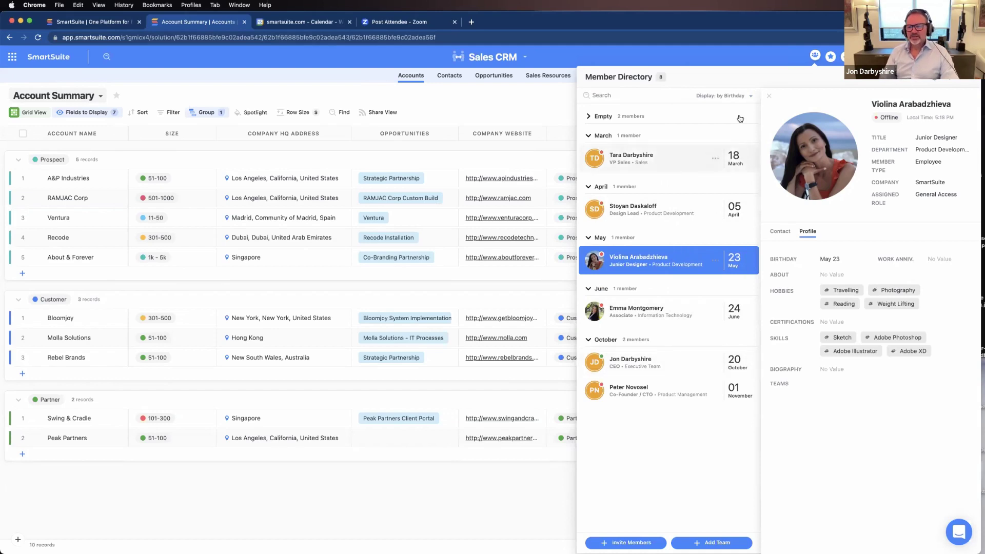
pyautogui.click(736, 97)
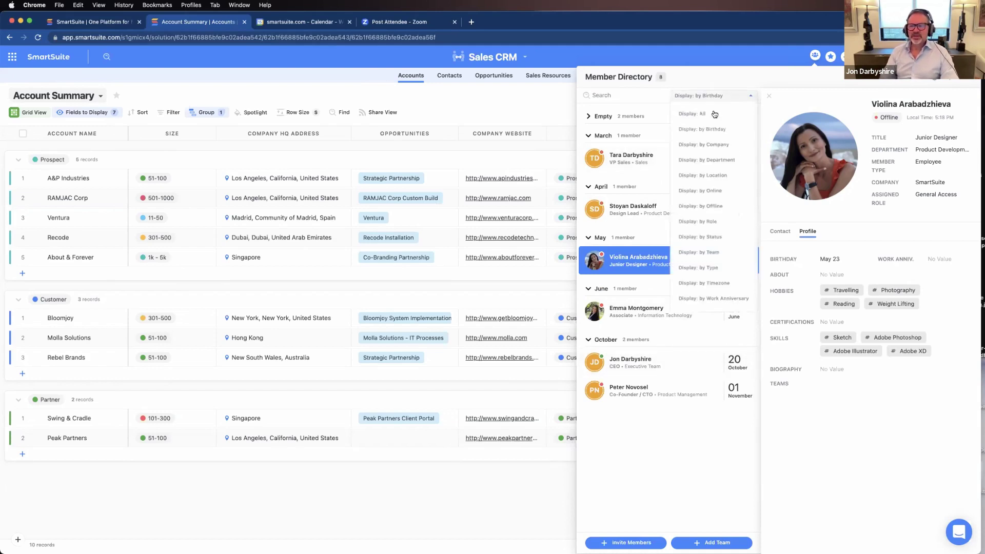
pyautogui.click(724, 146)
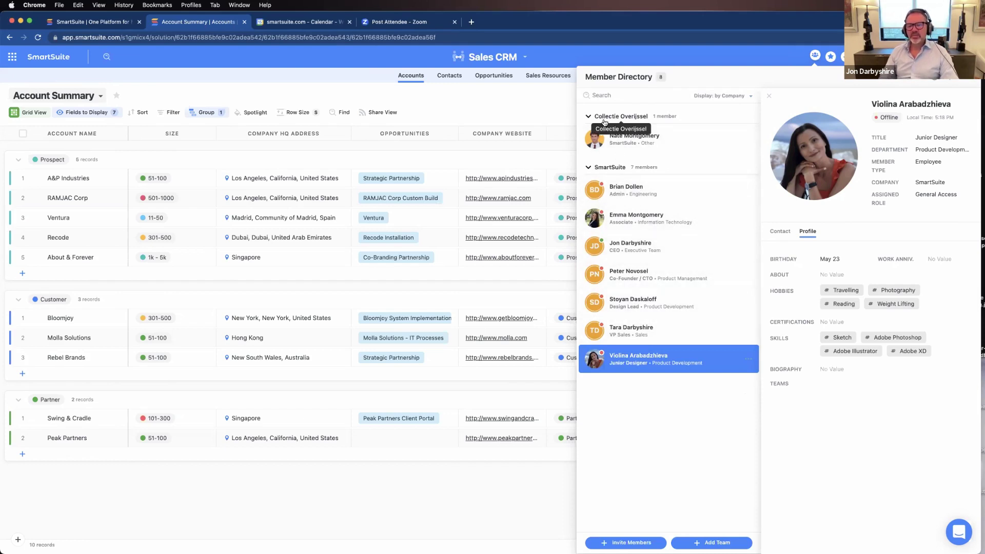
pyautogui.click(730, 97)
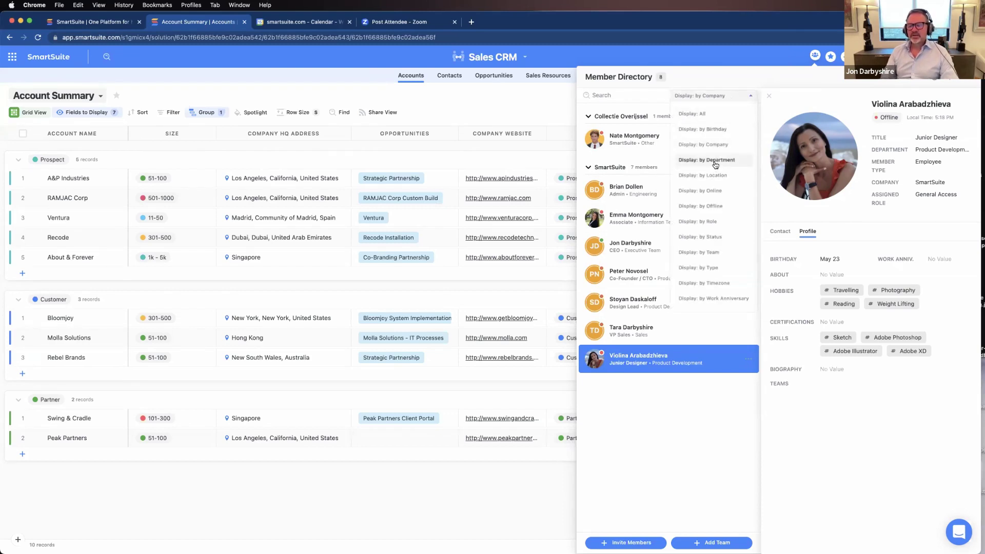
pyautogui.click(716, 161)
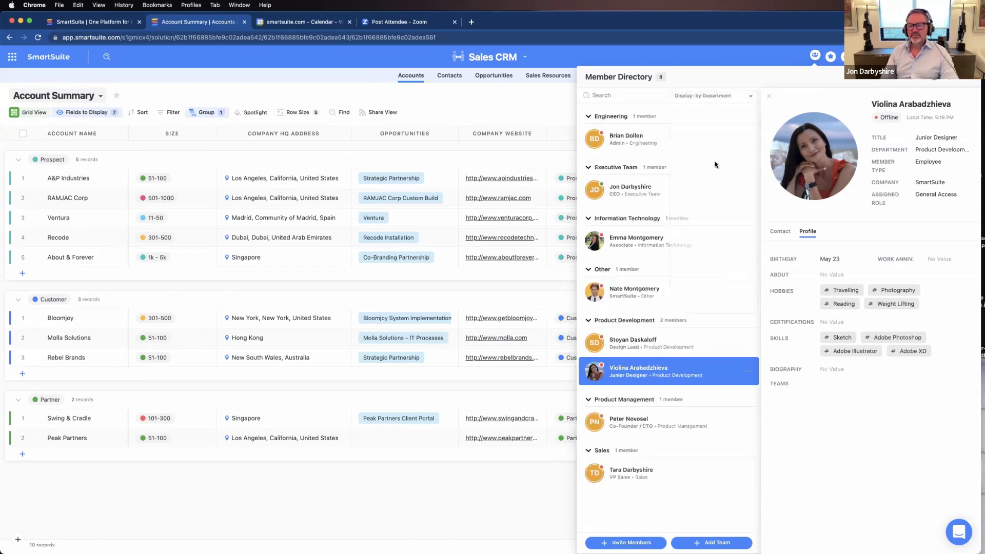
pyautogui.click(728, 99)
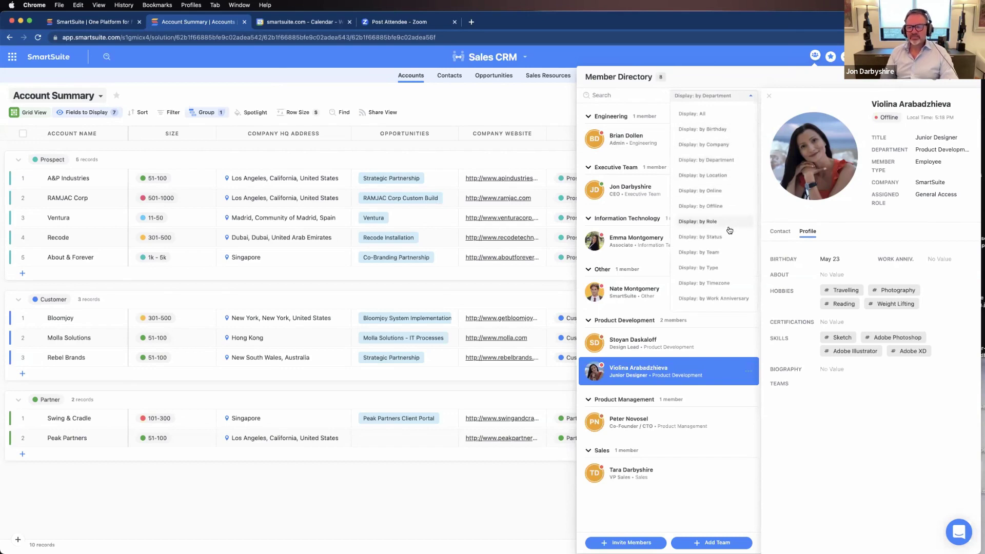
pyautogui.click(710, 190)
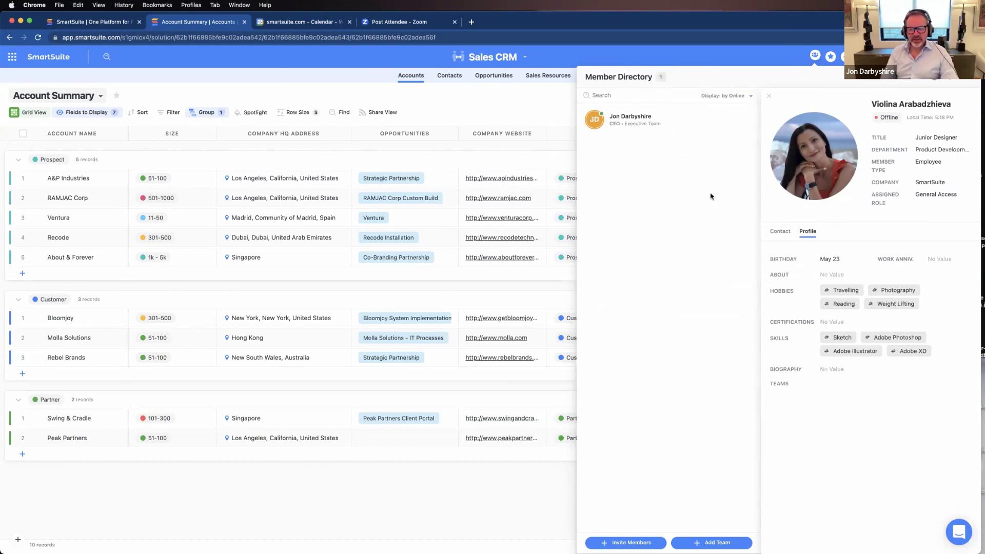
# Leave the Member Directory for the personal profile and browse the cover image templates without changing the cover
pyautogui.click(730, 98)
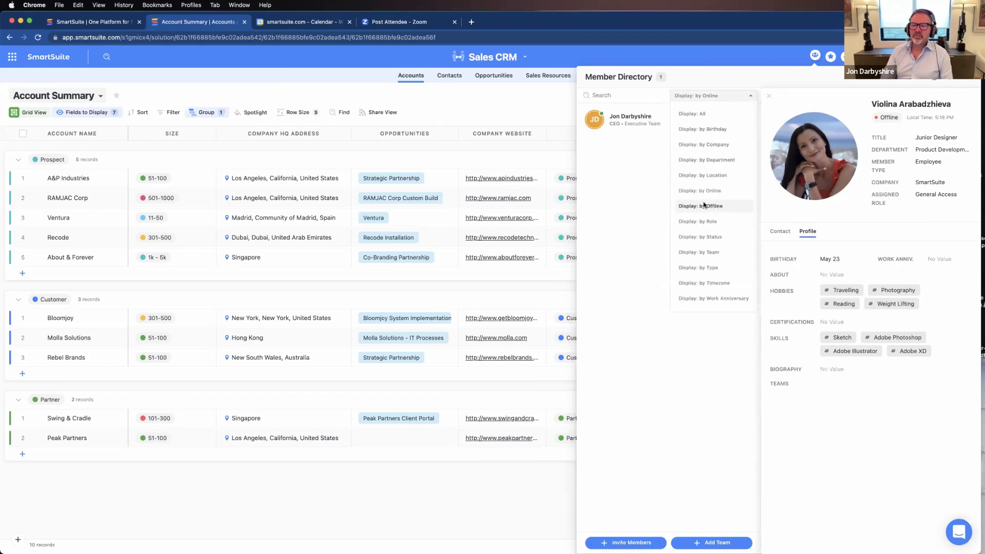
pyautogui.click(552, 114)
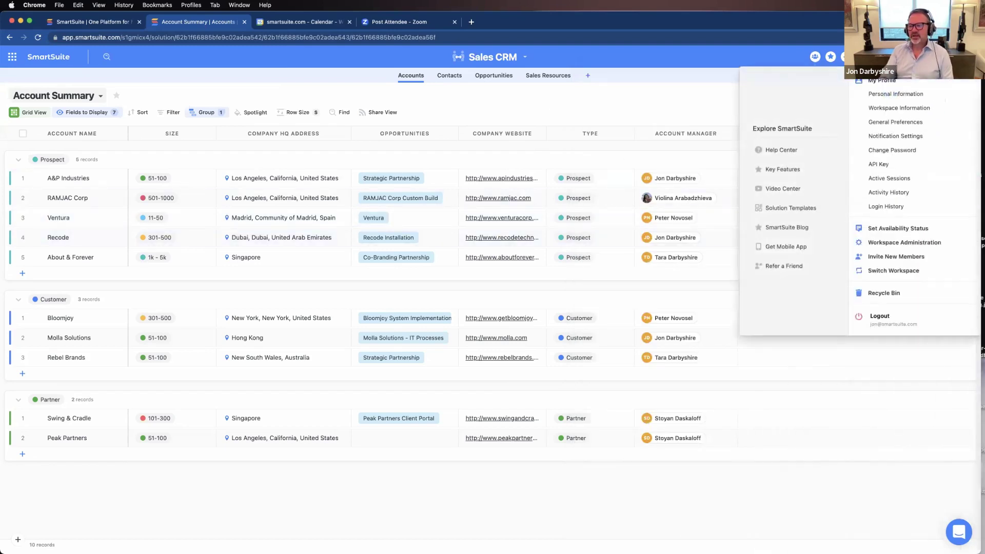
pyautogui.click(891, 82)
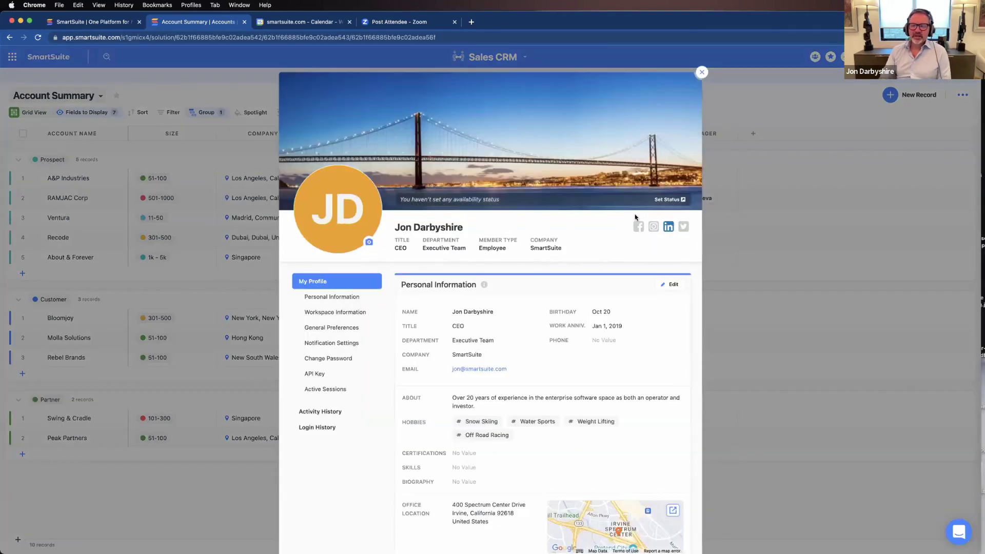
pyautogui.moveTo(659, 203)
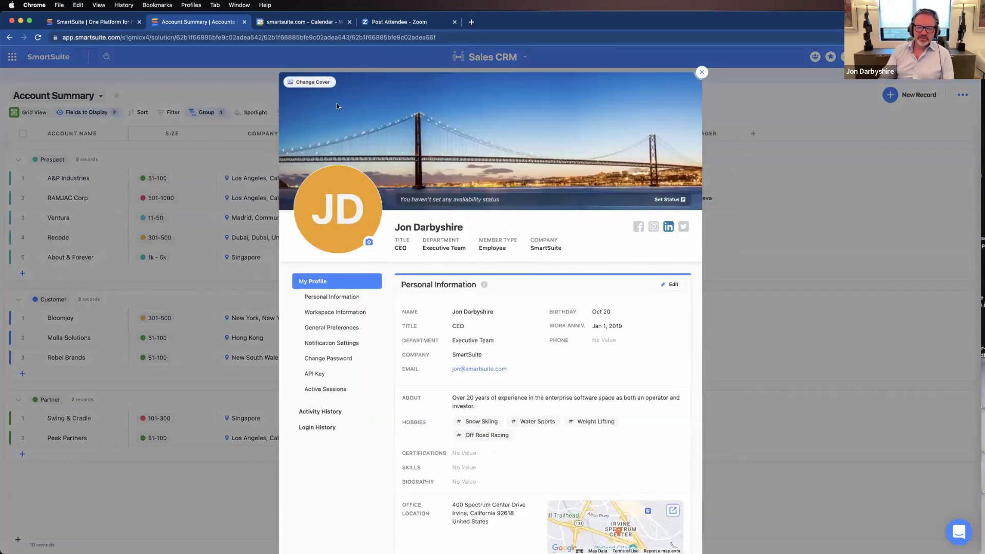
pyautogui.click(318, 83)
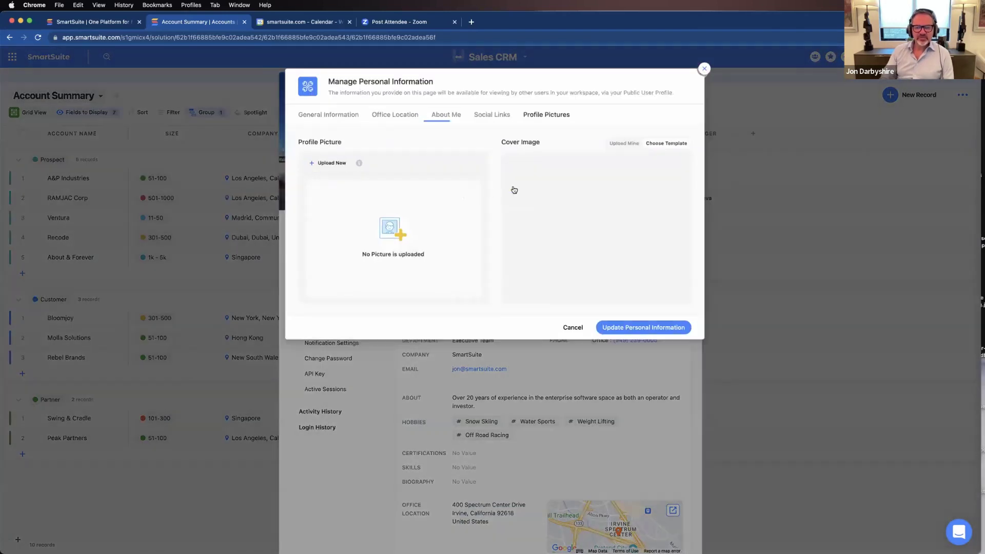
pyautogui.scroll(-15, 574, 250)
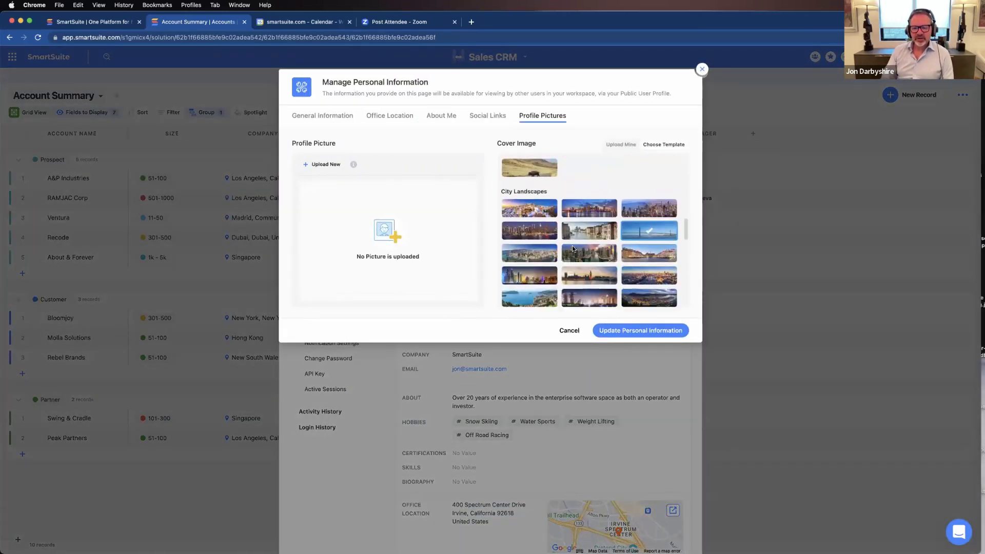
pyautogui.scroll(-5, 573, 250)
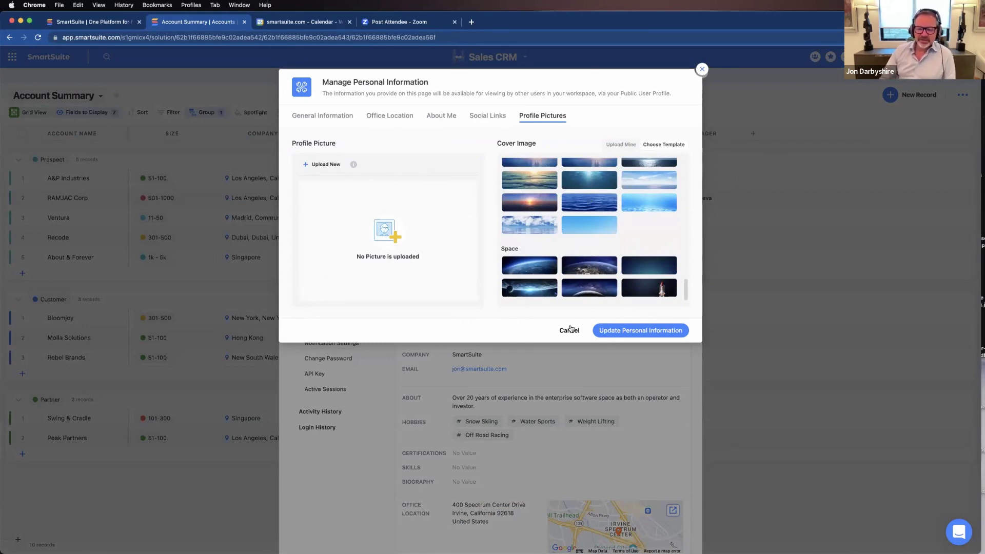
pyautogui.click(701, 70)
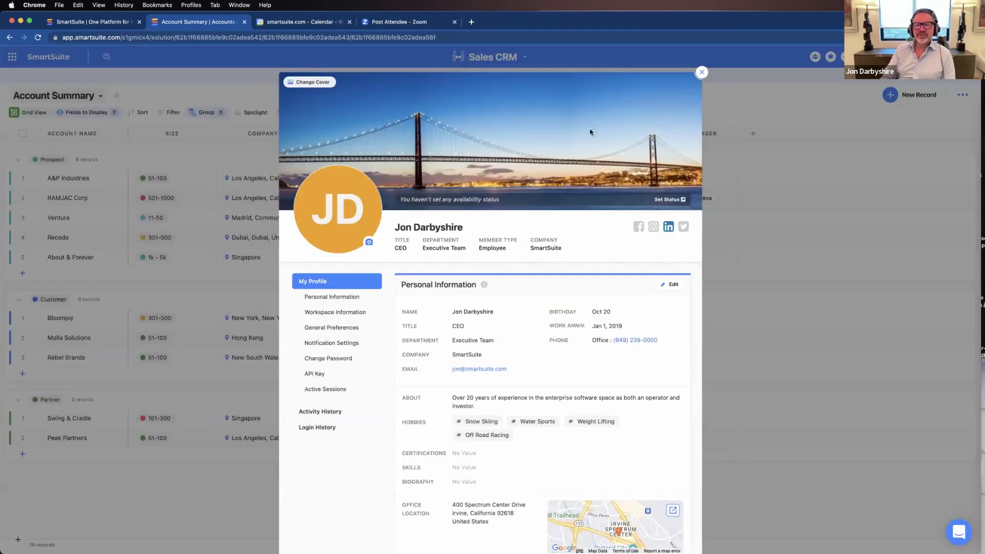
# Set the profile's availability status to "On Vacation", clearing after This Week
pyautogui.click(483, 199)
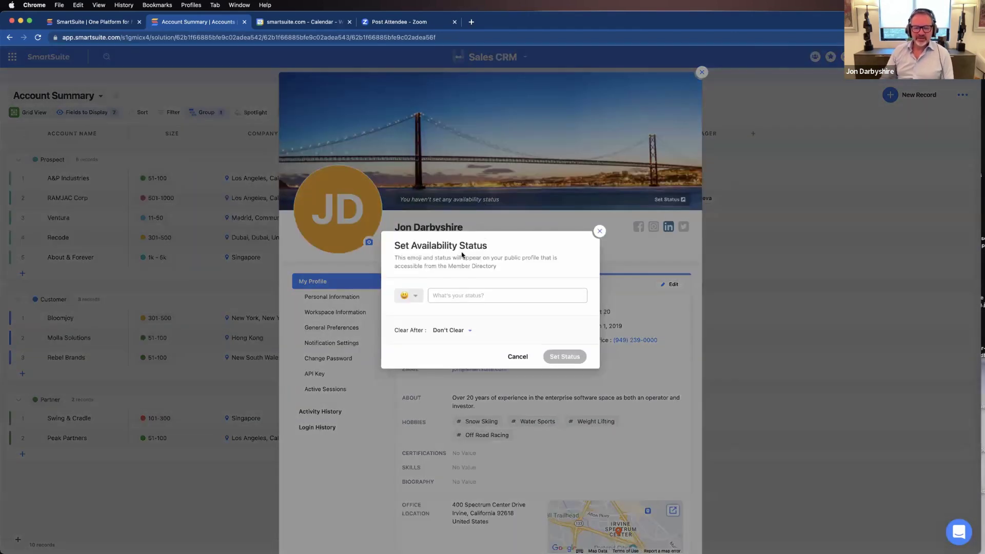
pyautogui.click(484, 294)
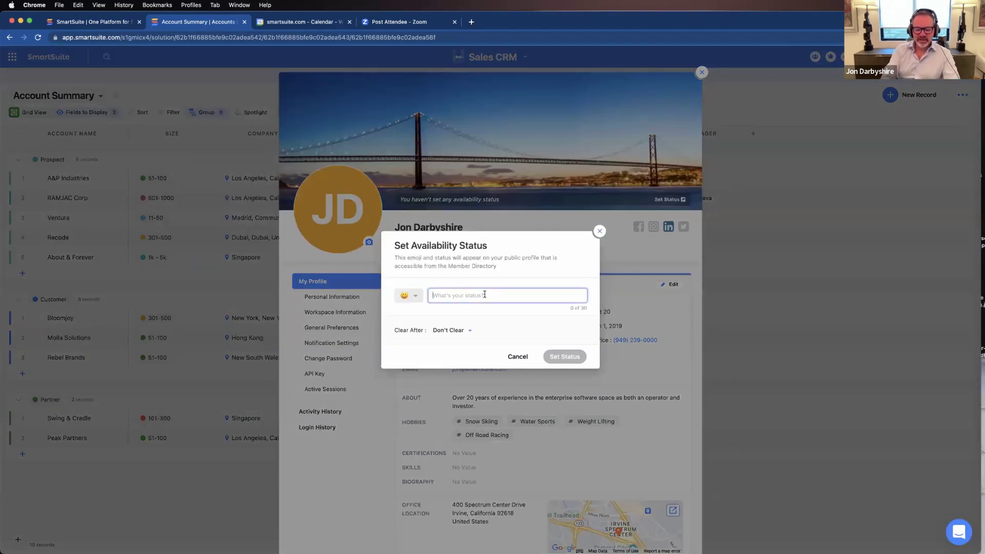
pyautogui.write('On Vacazation')
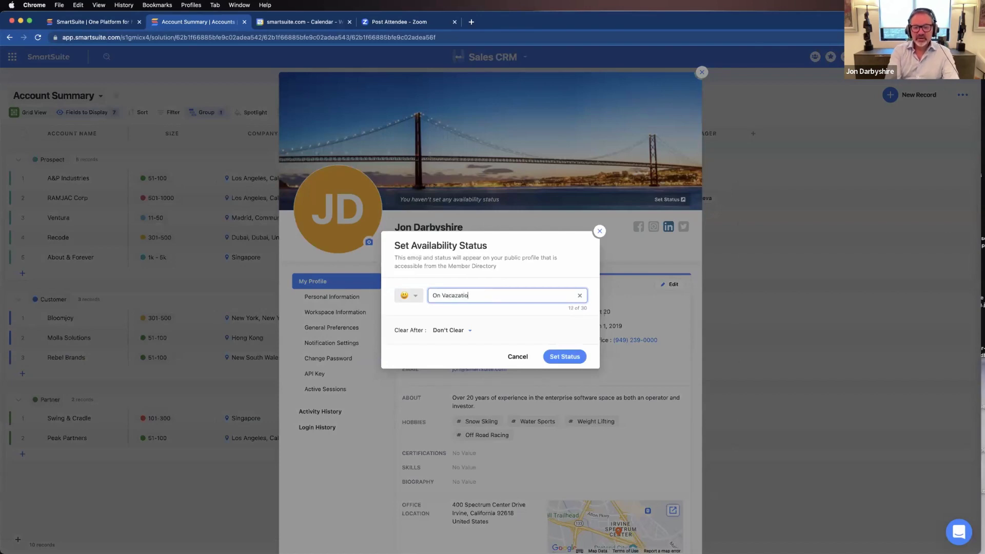
pyautogui.press('BackSpace')
pyautogui.press('BackSpace')
pyautogui.press('BackSpace')
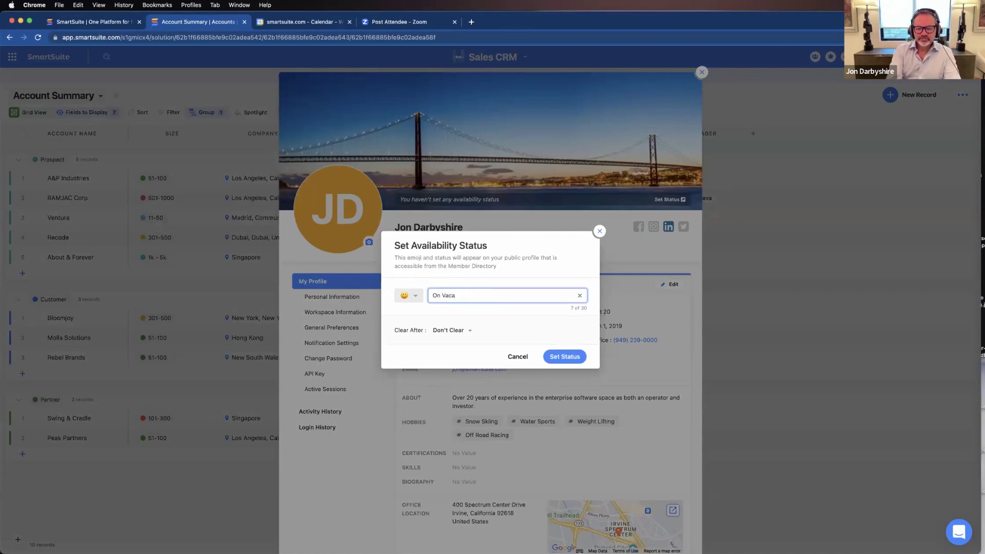
pyautogui.write('tion')
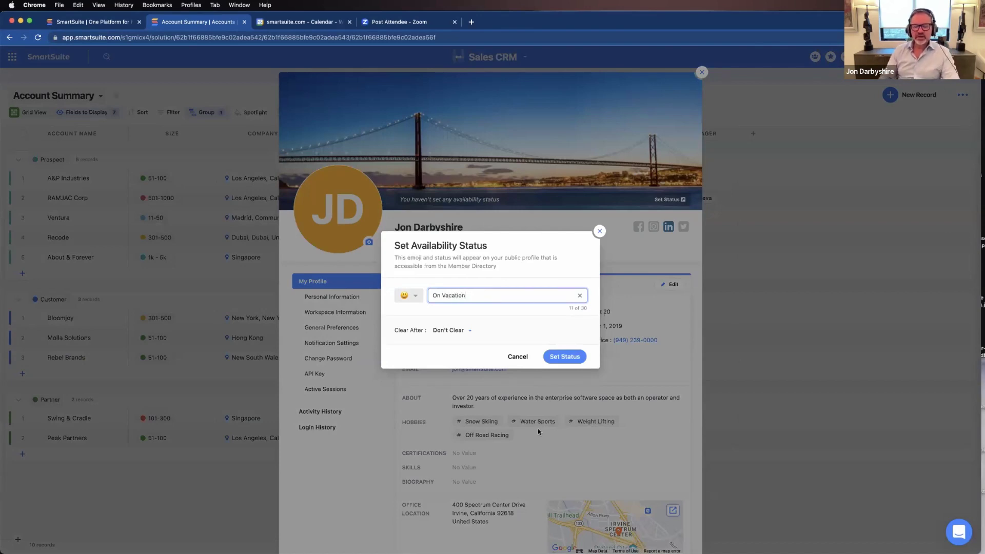
pyautogui.click(459, 331)
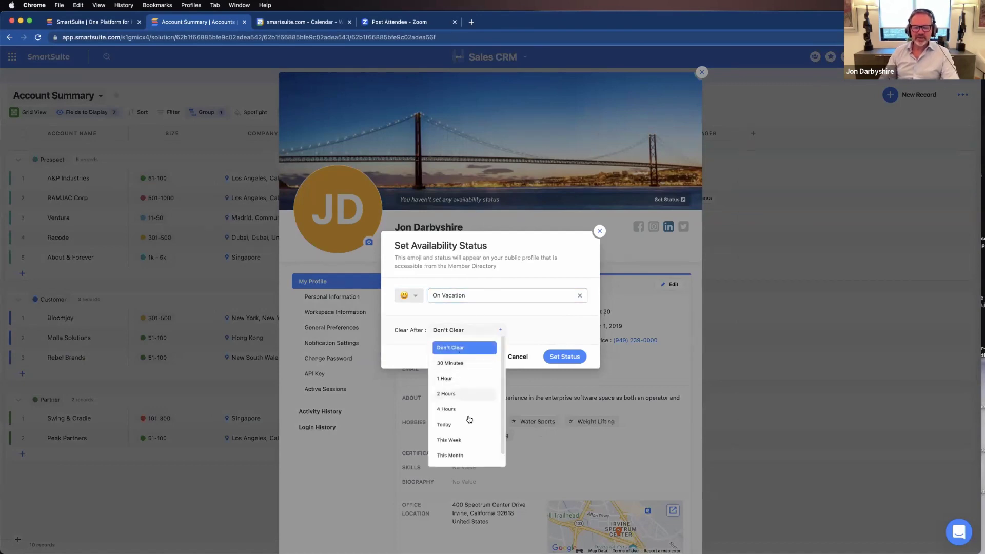
pyautogui.click(454, 443)
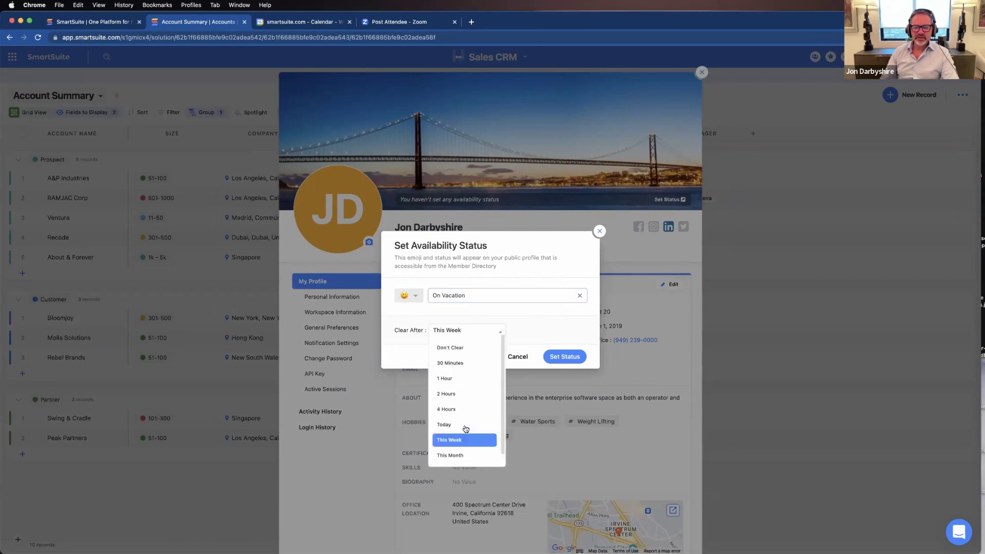
pyautogui.click(564, 358)
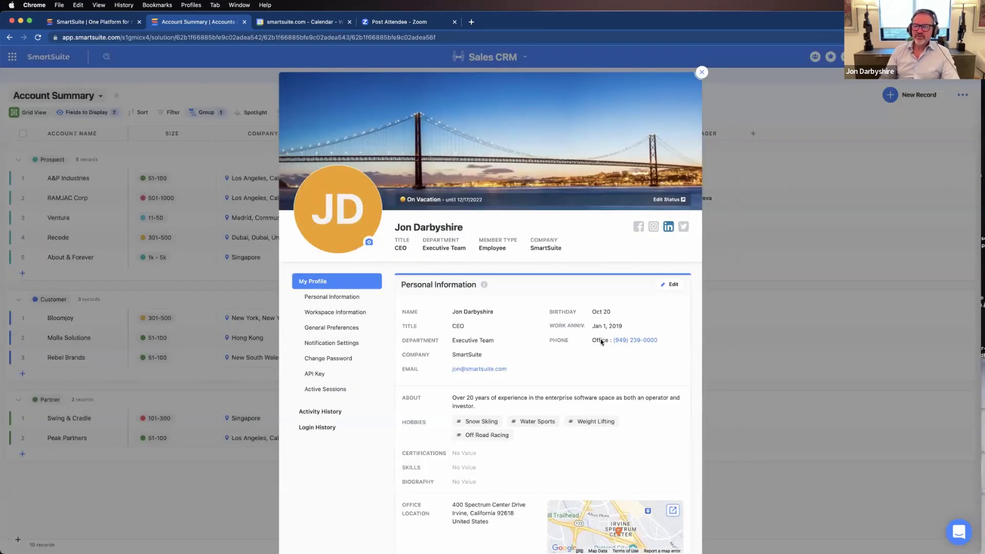
# Close the profile and view the CEO's entry in the Member Directory to check the availability status
pyautogui.click(701, 72)
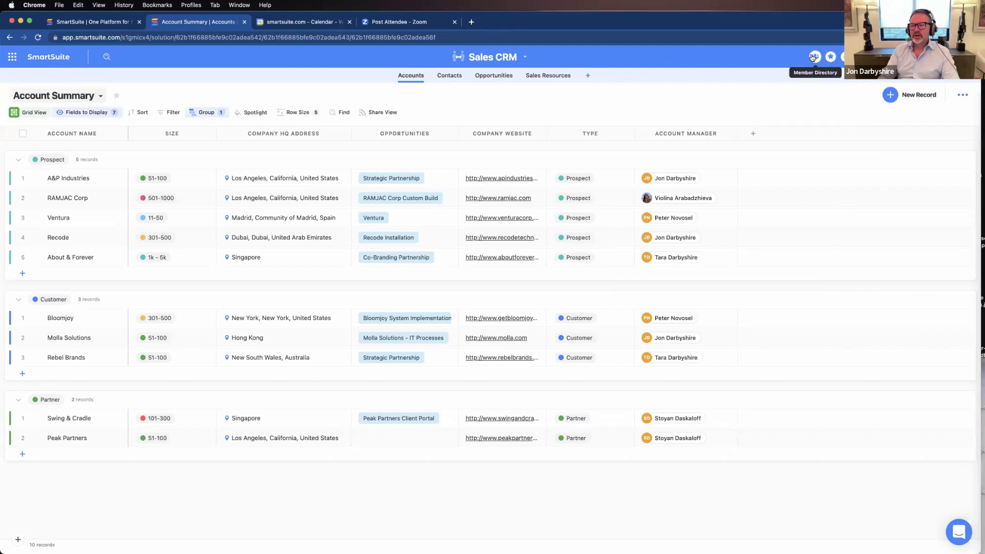
pyautogui.click(815, 56)
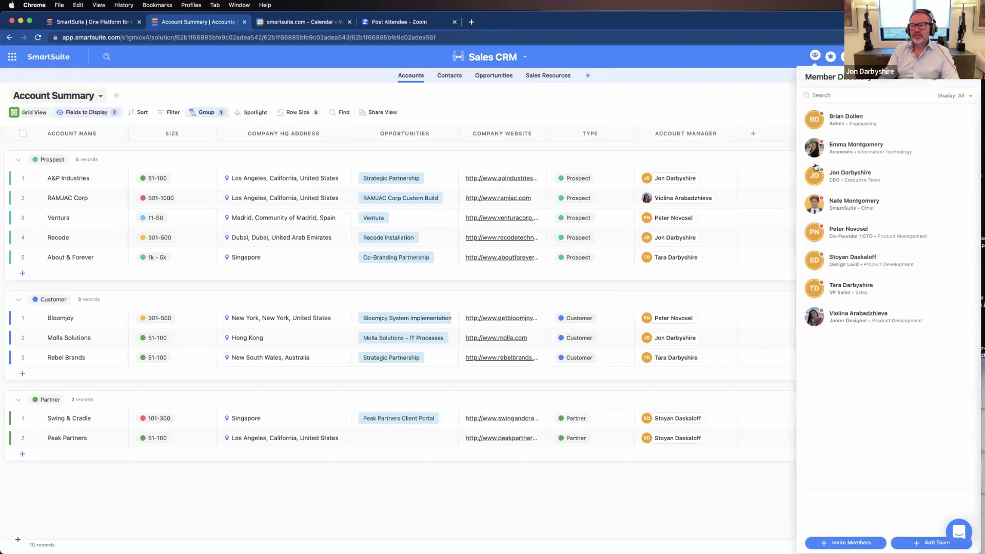
pyautogui.click(849, 182)
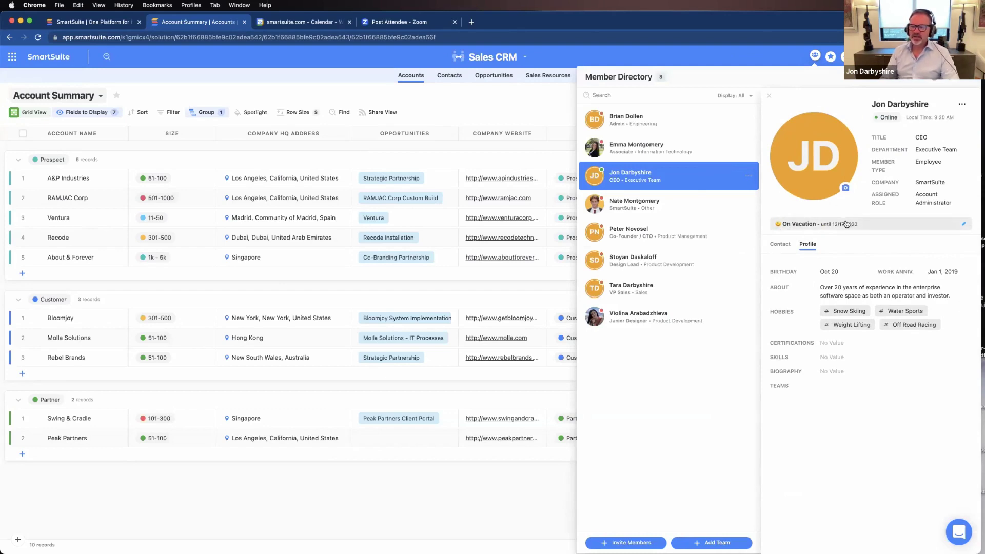
# Review the profile's editable general information, office location, About Me and social links, closing everything without changes
pyautogui.click(845, 56)
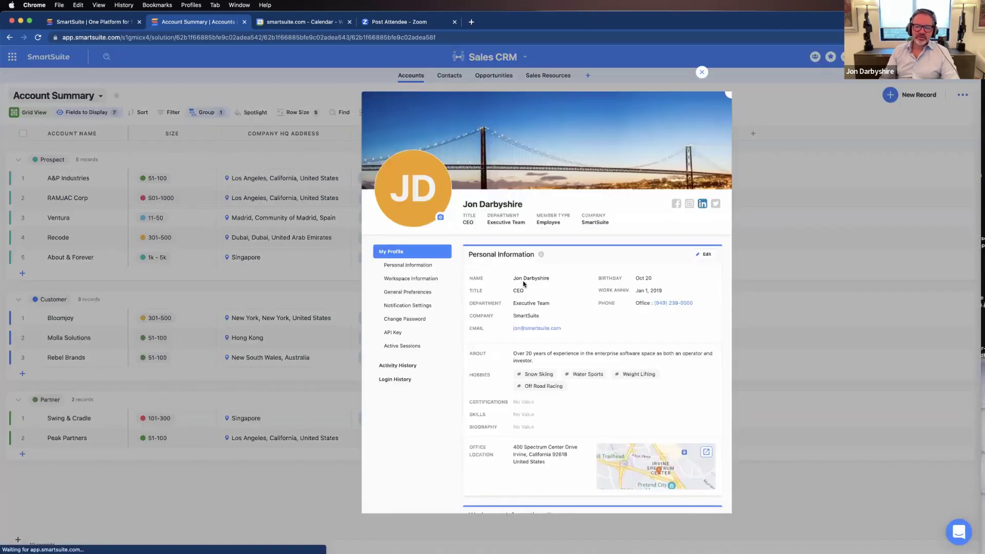
pyautogui.scroll(-2, 542, 307)
pyautogui.scroll(-2, 543, 307)
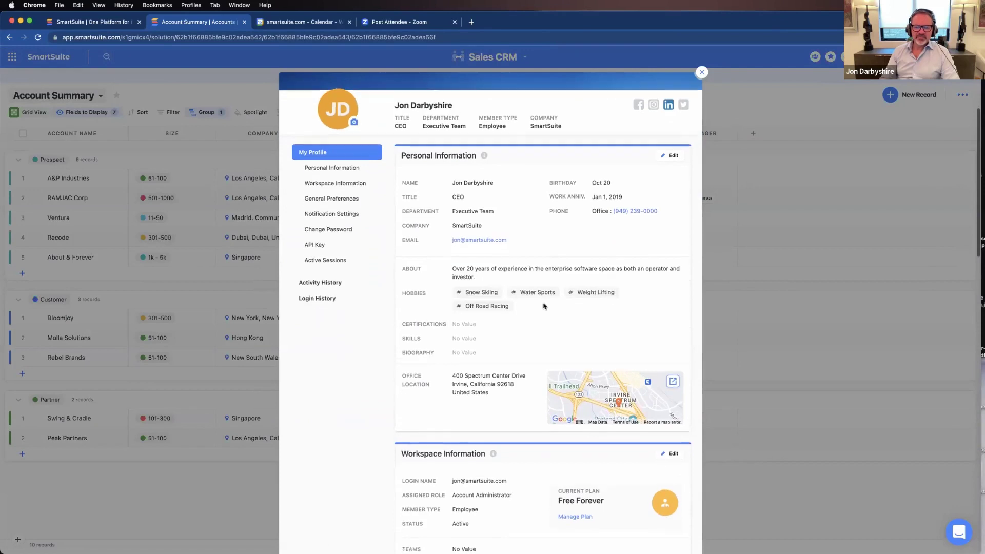
pyautogui.click(670, 151)
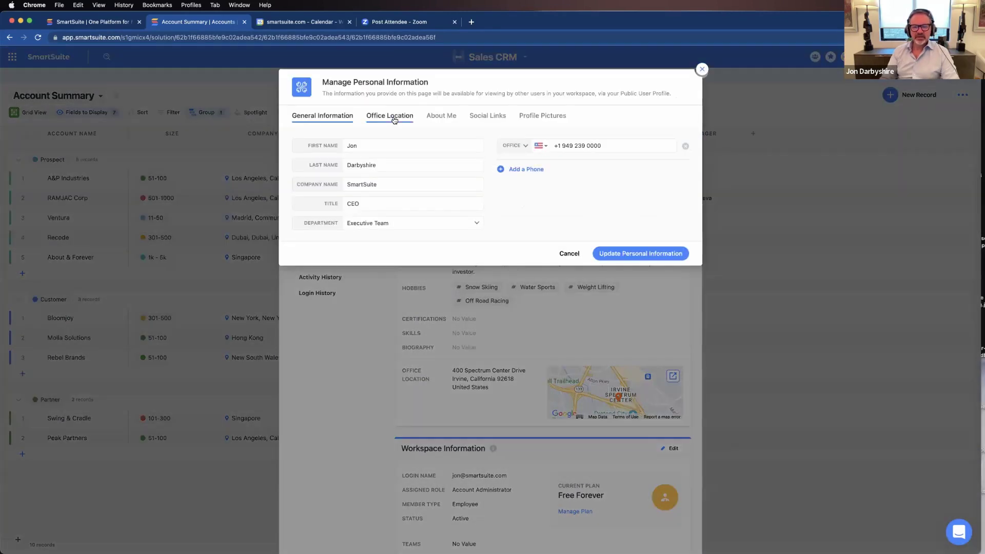
pyautogui.click(394, 118)
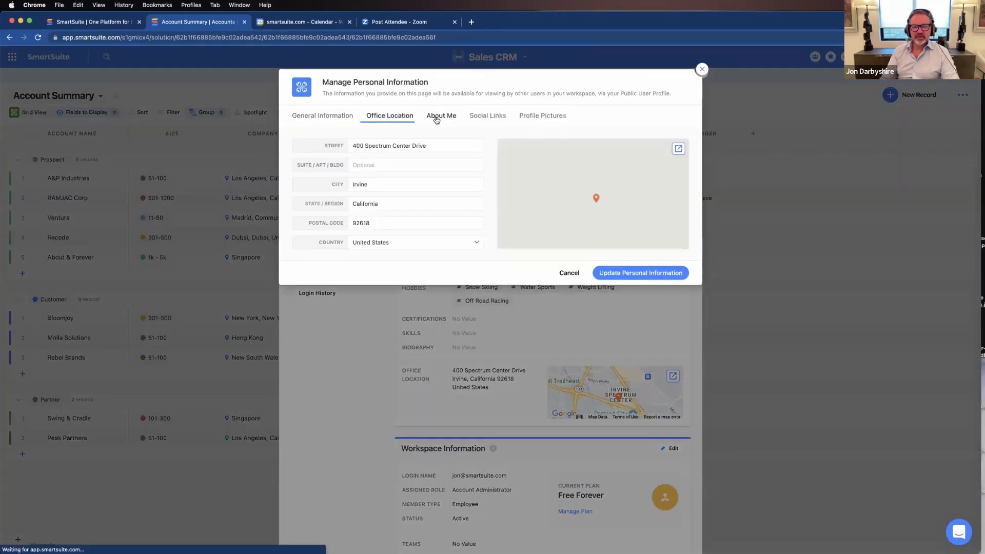
pyautogui.click(441, 117)
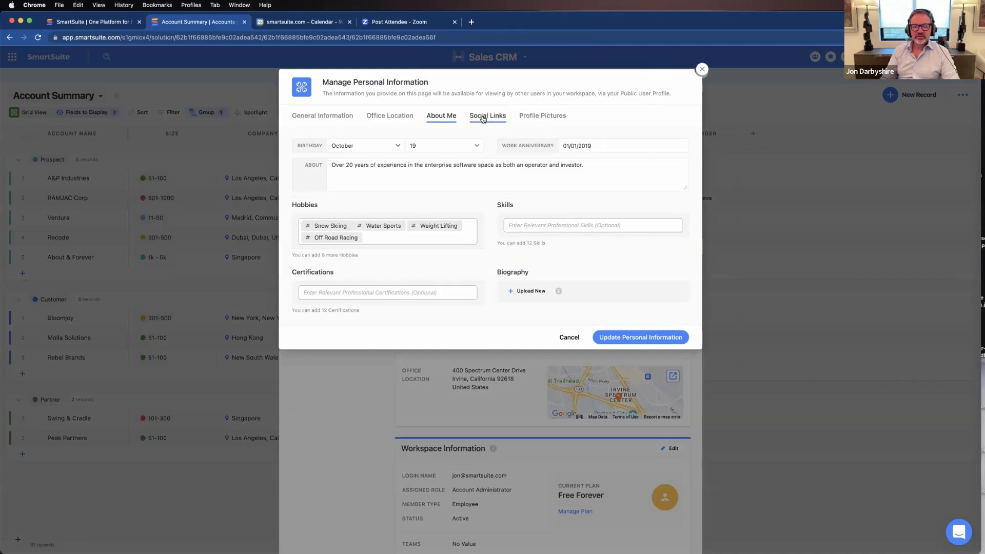
pyautogui.click(483, 119)
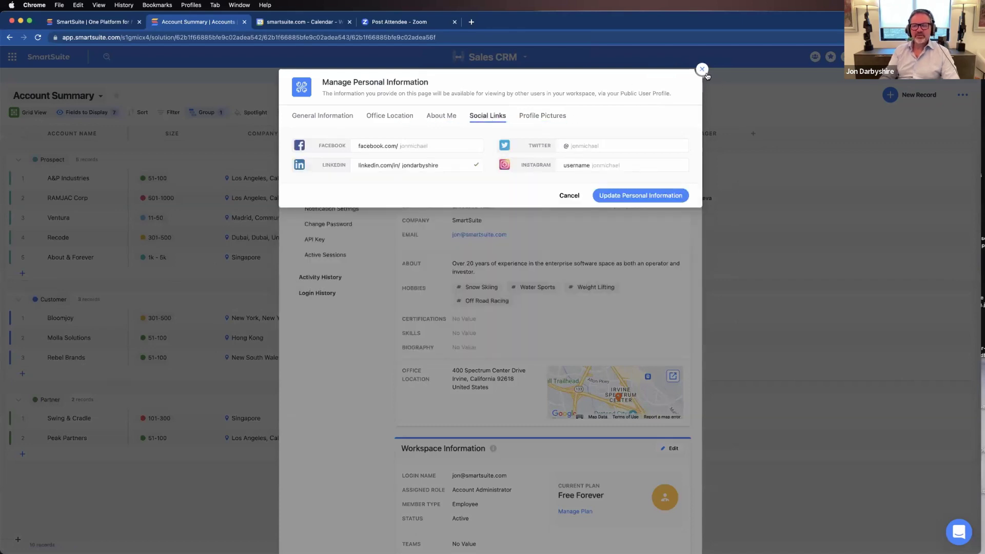
pyautogui.click(704, 70)
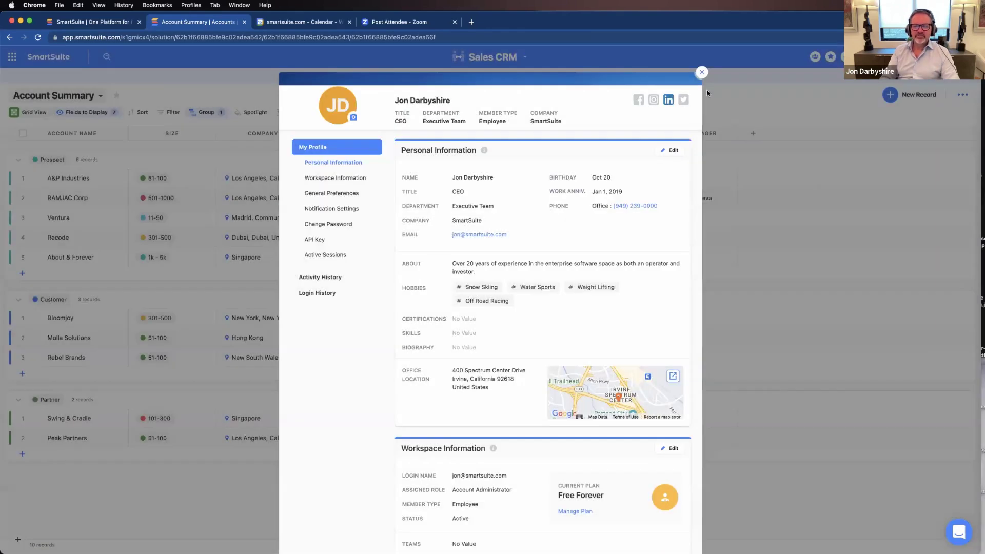
pyautogui.click(701, 71)
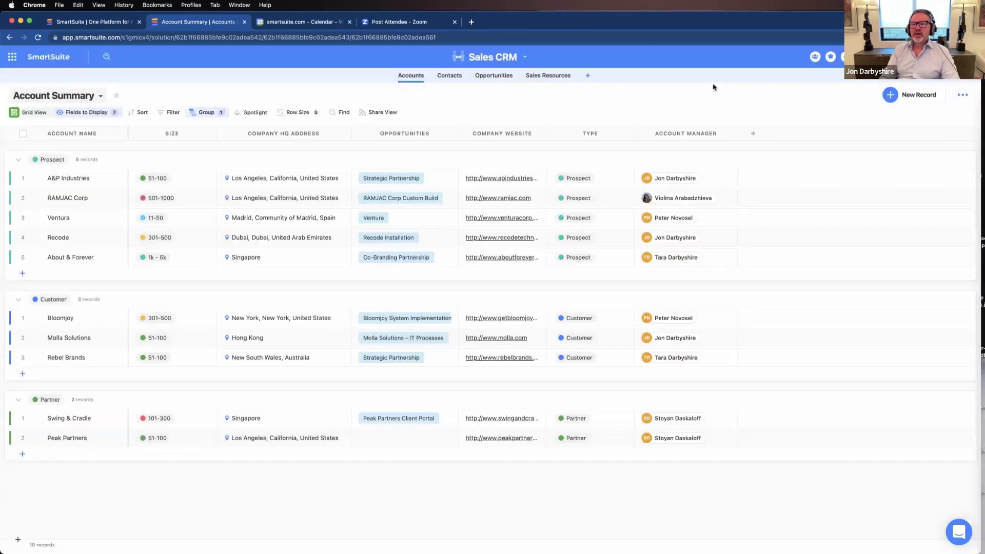
# Dismiss the Power Search introduction, search Sales CRM for a member's first name, and look through the matching records
pyautogui.click(106, 58)
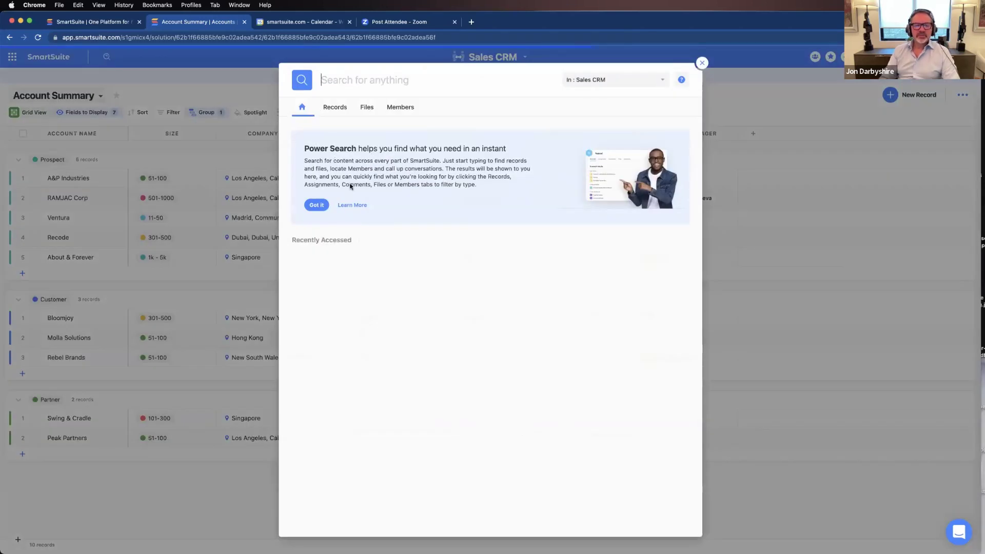
pyautogui.click(316, 206)
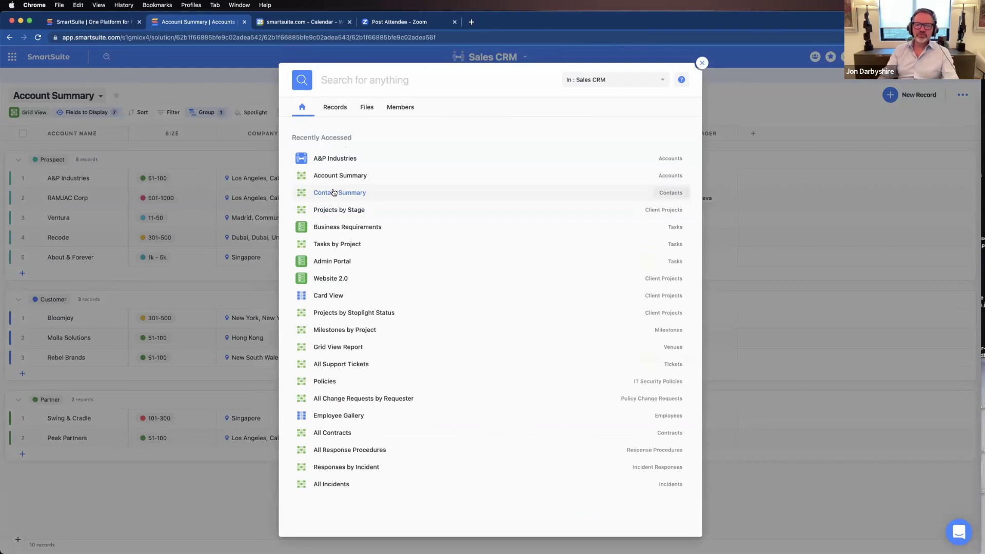
pyautogui.click(339, 83)
pyautogui.write('jon')
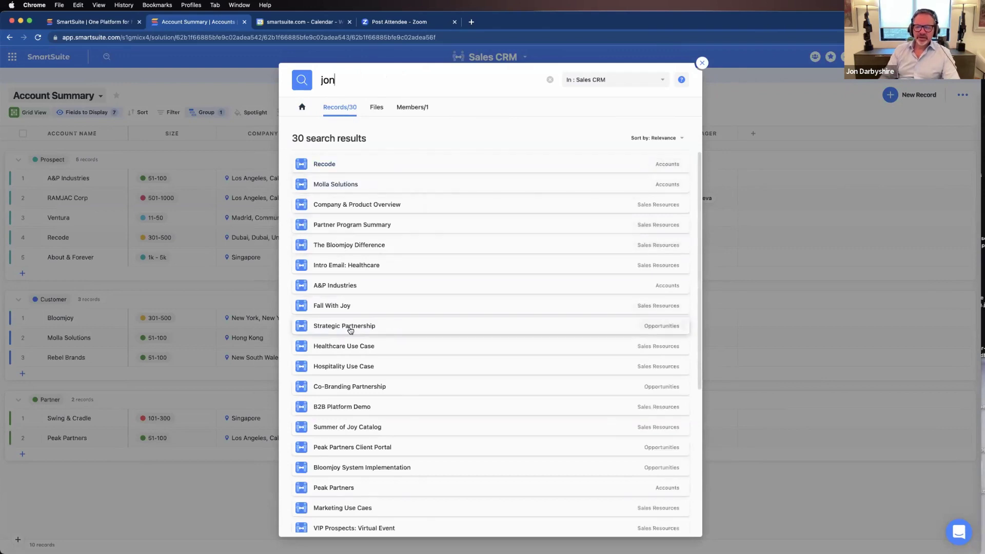
pyautogui.scroll(-5, 350, 330)
pyautogui.scroll(5, 359, 308)
# Check the search's file and member matches, return to the record matches, and view the Molla Solutions account before closing it
pyautogui.click(377, 107)
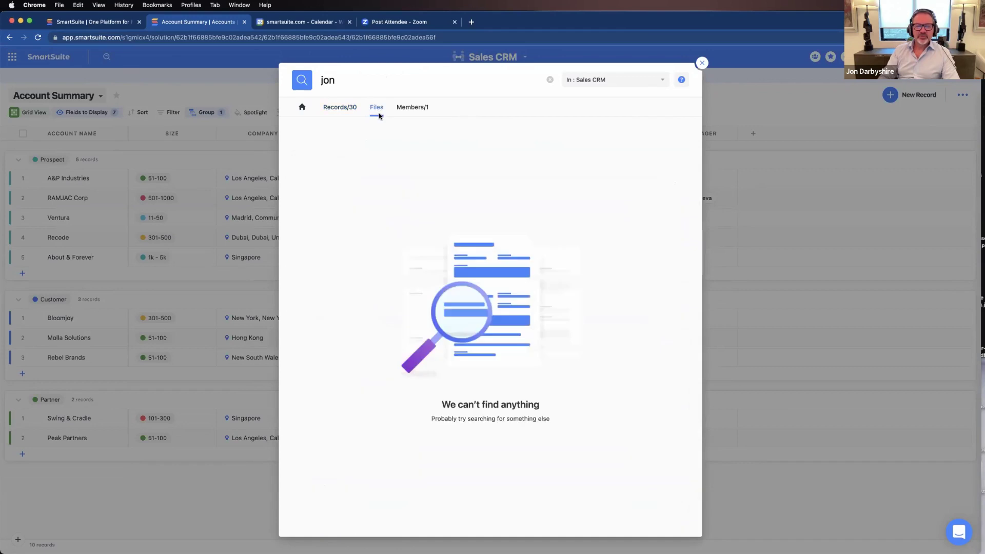
pyautogui.click(420, 110)
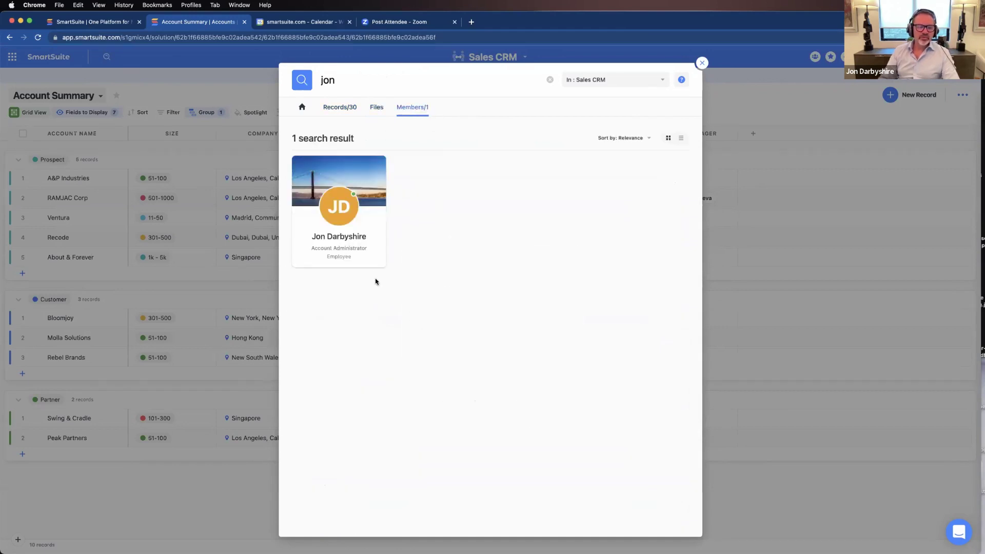
pyautogui.click(341, 110)
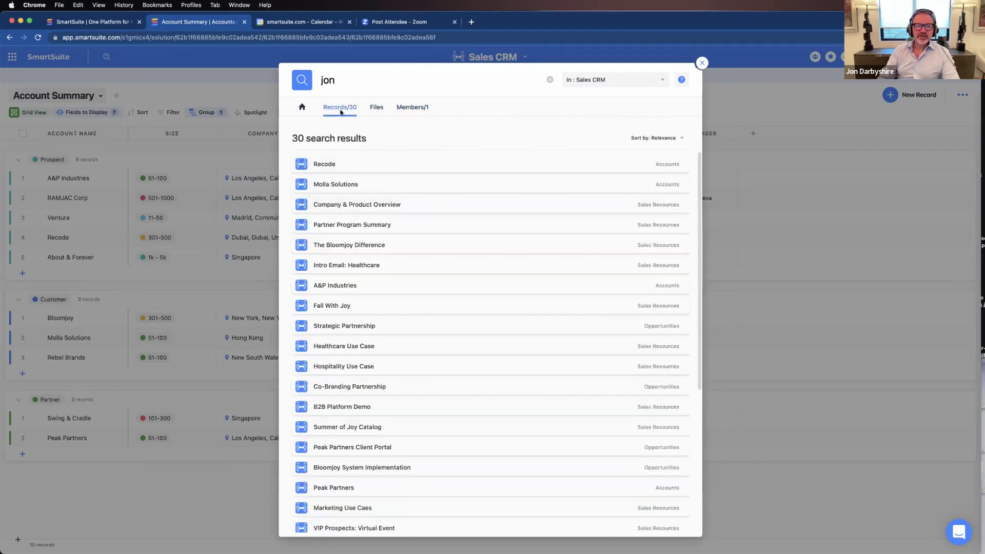
pyautogui.click(340, 186)
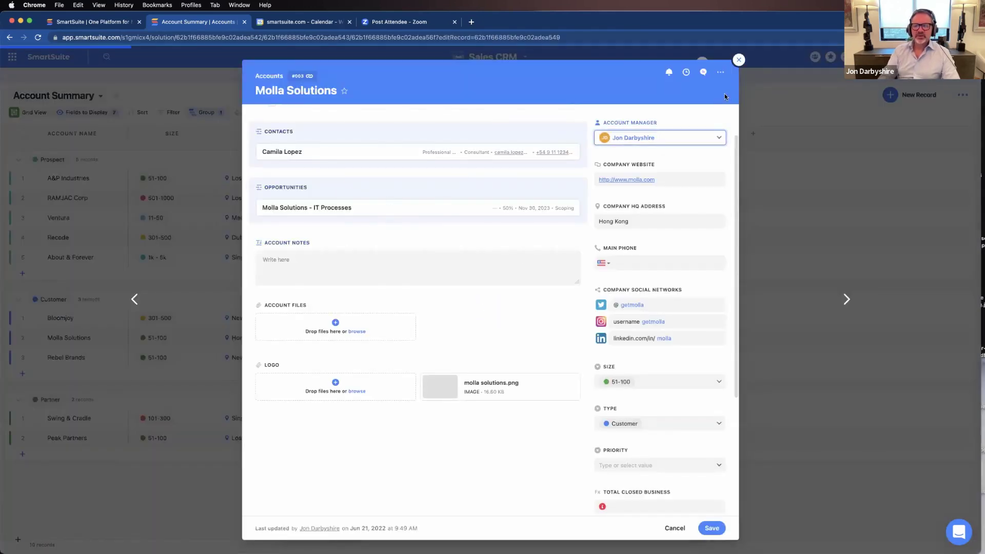
pyautogui.click(738, 60)
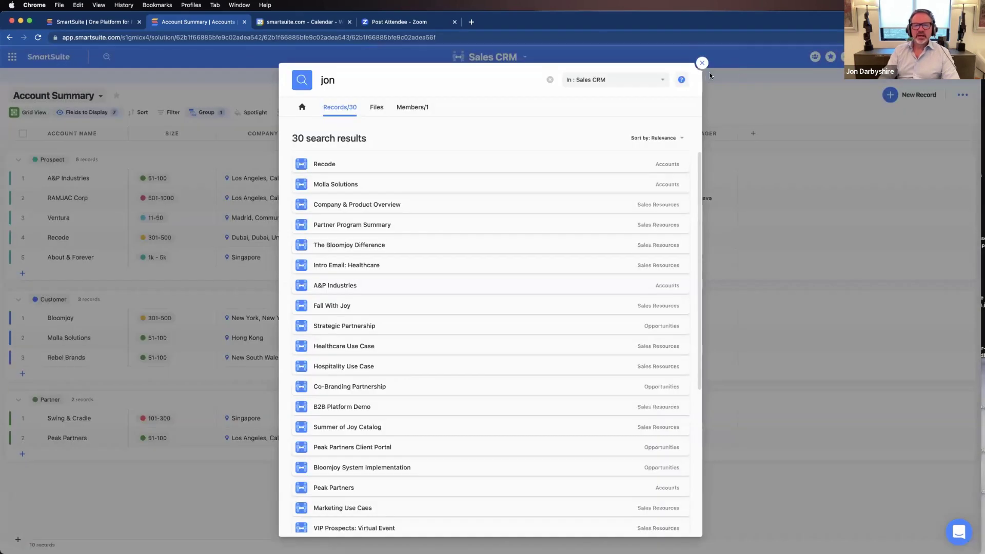
# Close the search, return to the workspace home page, and review the upcoming assignments in My Work before closing it
pyautogui.click(702, 64)
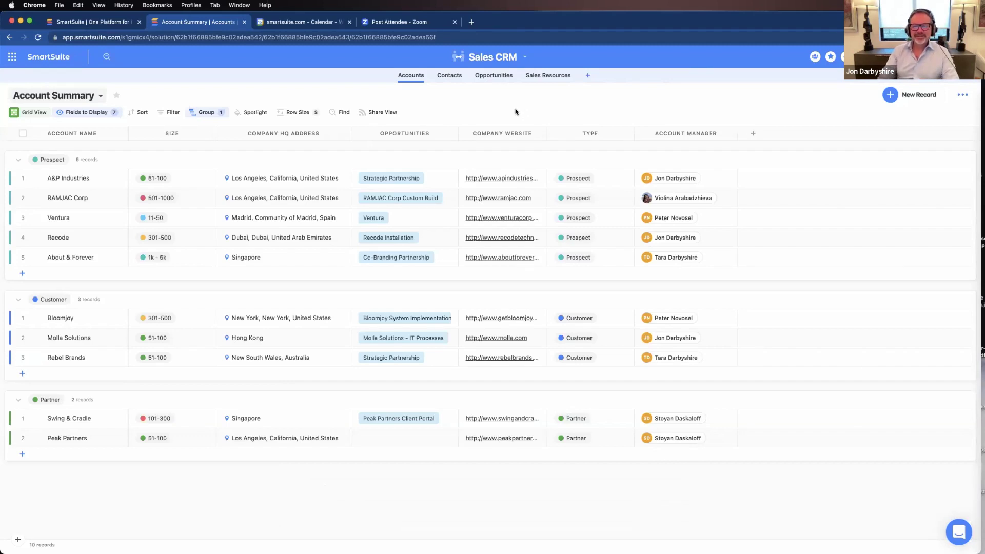
pyautogui.click(12, 57)
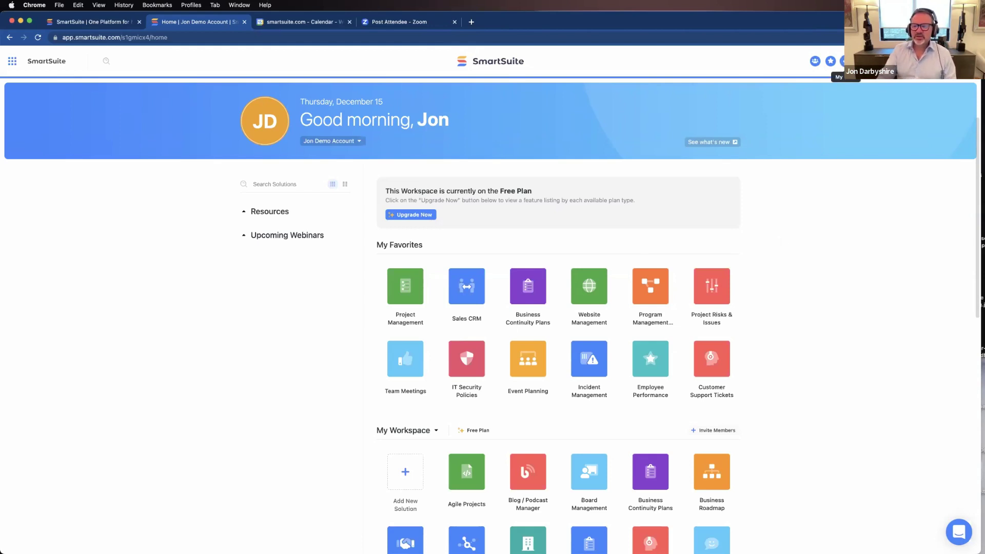
pyautogui.click(844, 61)
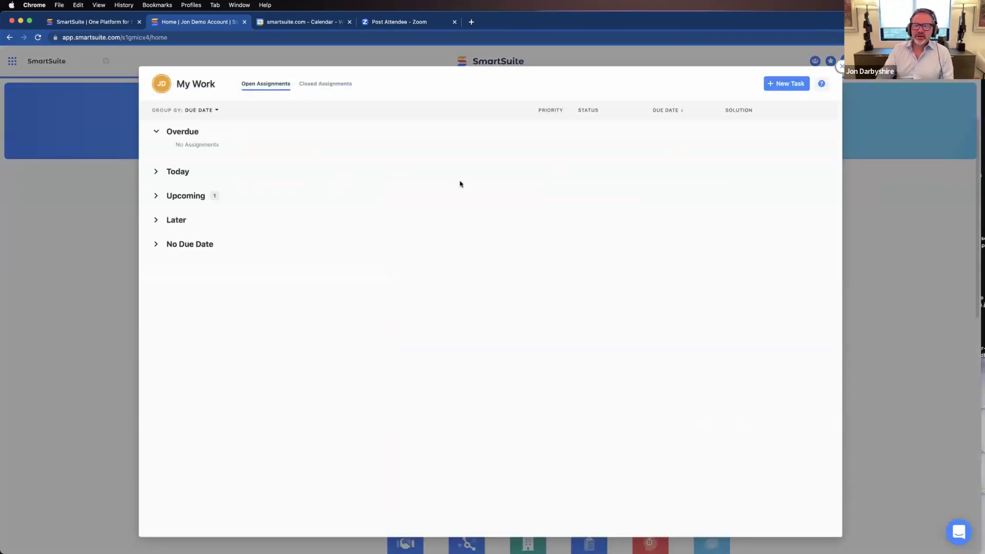
pyautogui.click(176, 197)
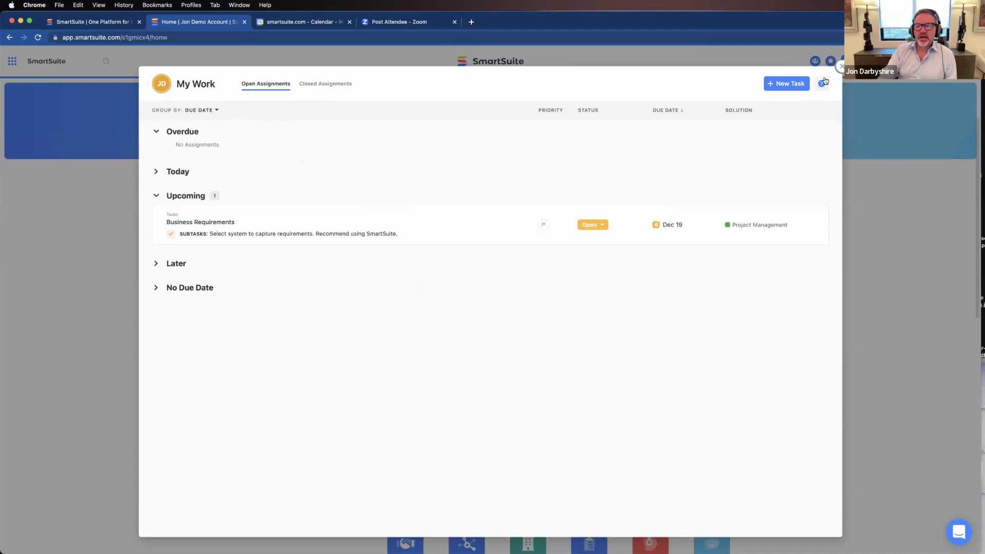
pyautogui.click(842, 67)
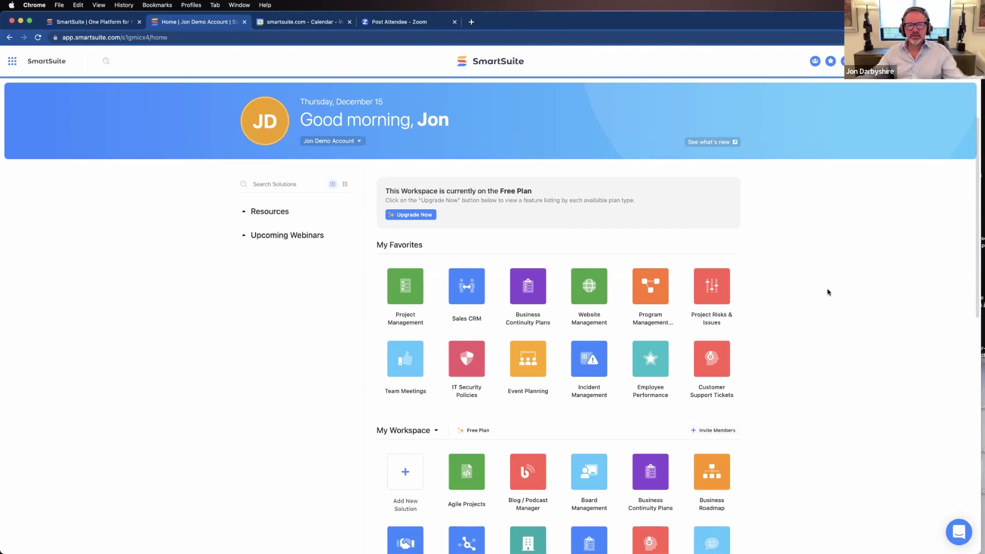
# Expand the home page's Resources list, look through the support messenger's help options, and open its View / Request New Features section
pyautogui.click(263, 214)
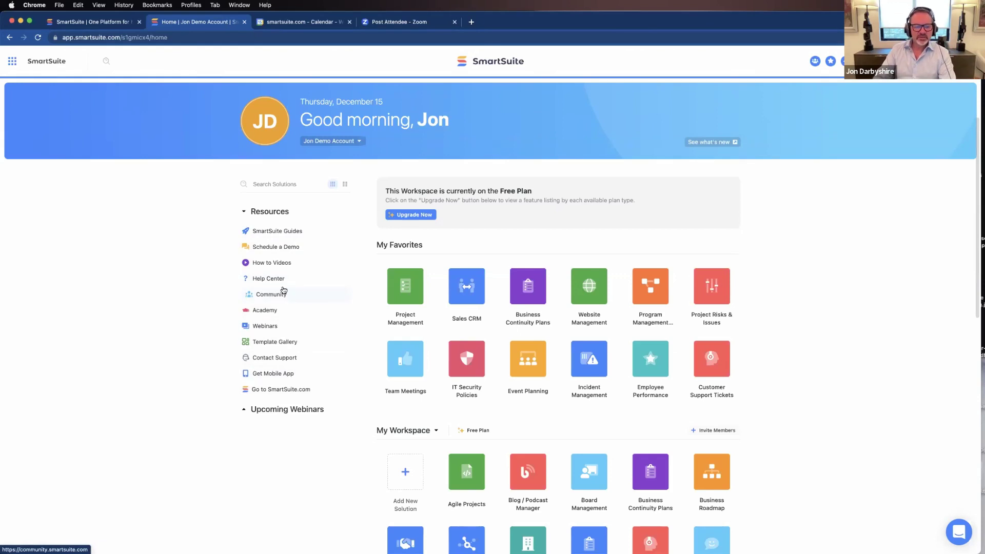
pyautogui.click(958, 531)
pyautogui.scroll(-8, 847, 456)
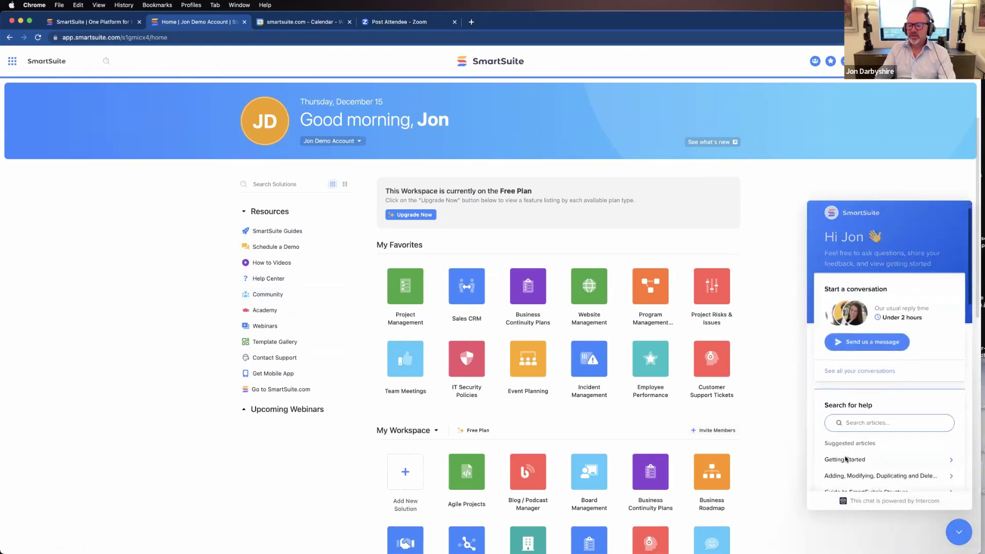
pyautogui.scroll(-8, 845, 460)
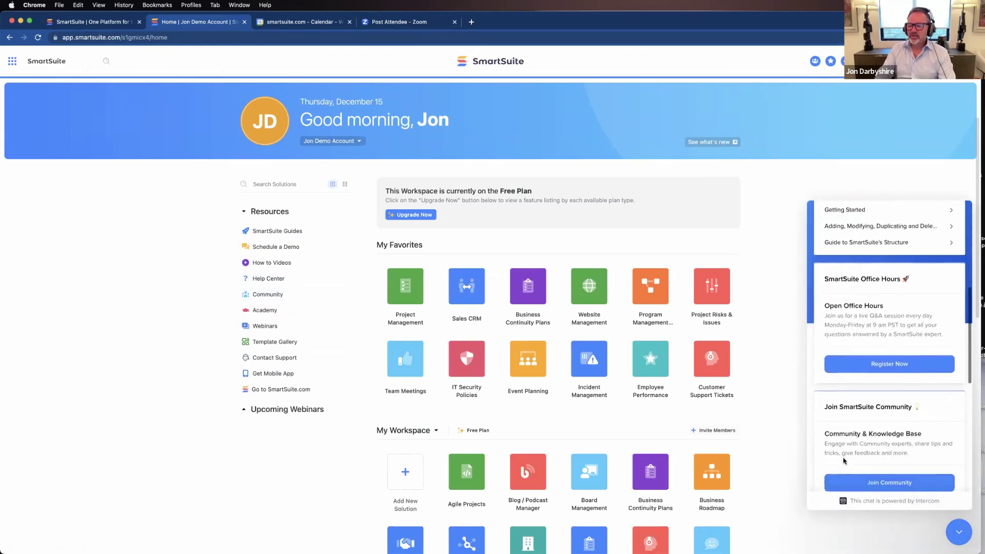
pyautogui.scroll(3, 846, 461)
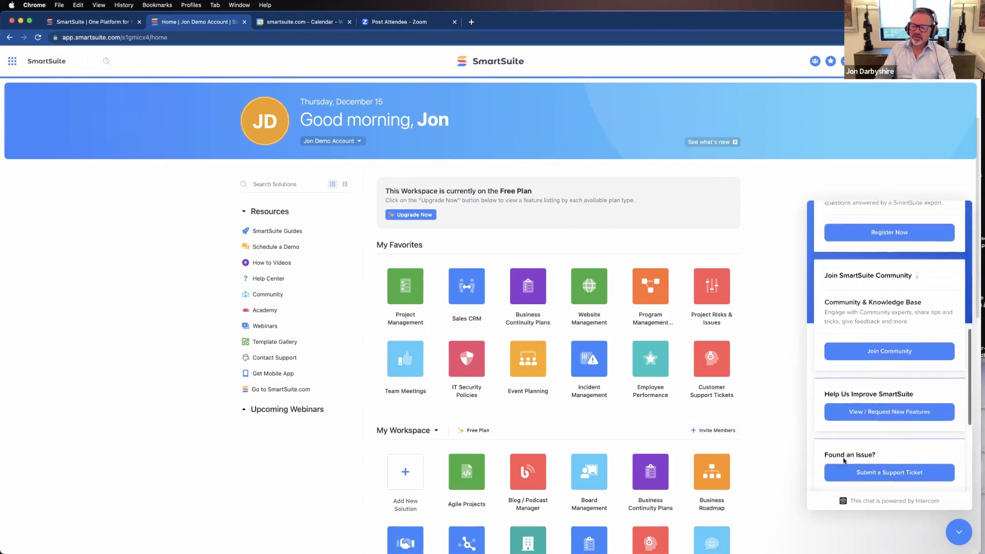
pyautogui.scroll(-3, 846, 461)
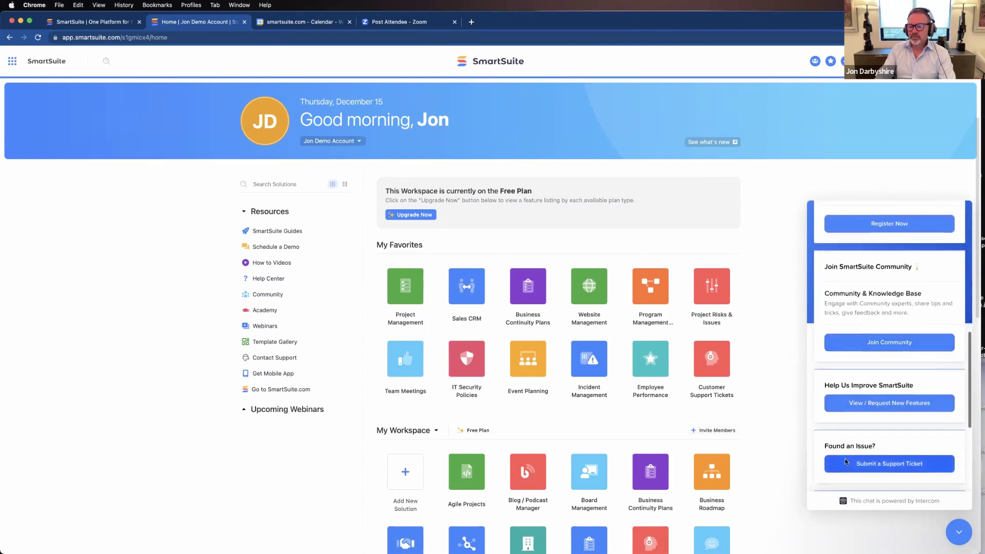
pyautogui.click(867, 412)
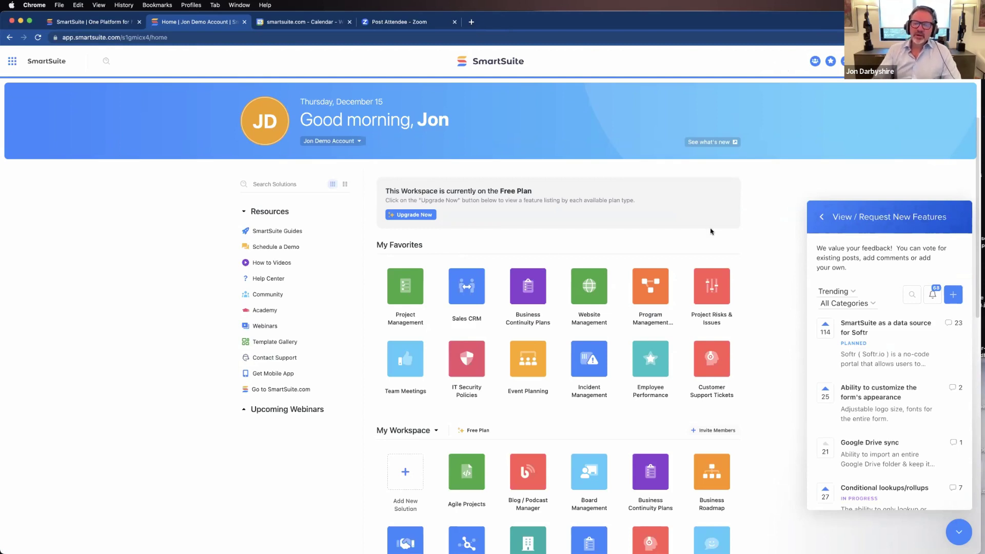
# Create a public dashboard view named Dashboard 1 for the Accounts table in Sales CRM, and close the support messenger
pyautogui.click(463, 287)
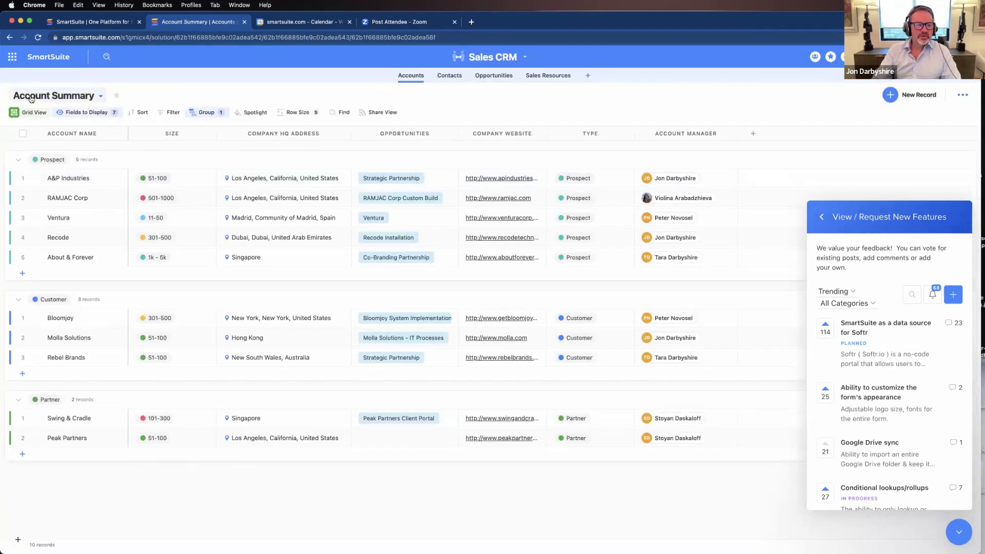
pyautogui.click(31, 99)
pyautogui.click(170, 141)
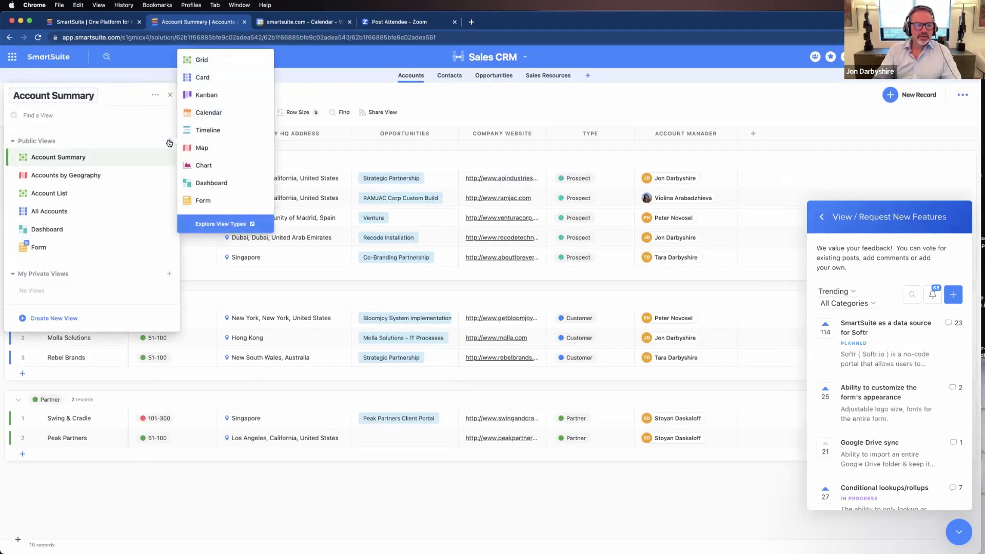
pyautogui.click(205, 184)
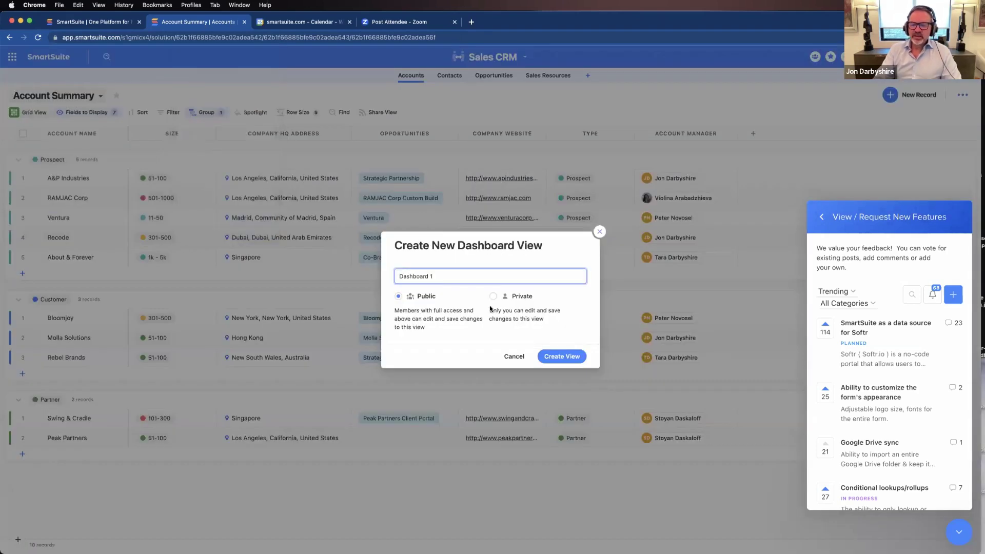
pyautogui.click(559, 359)
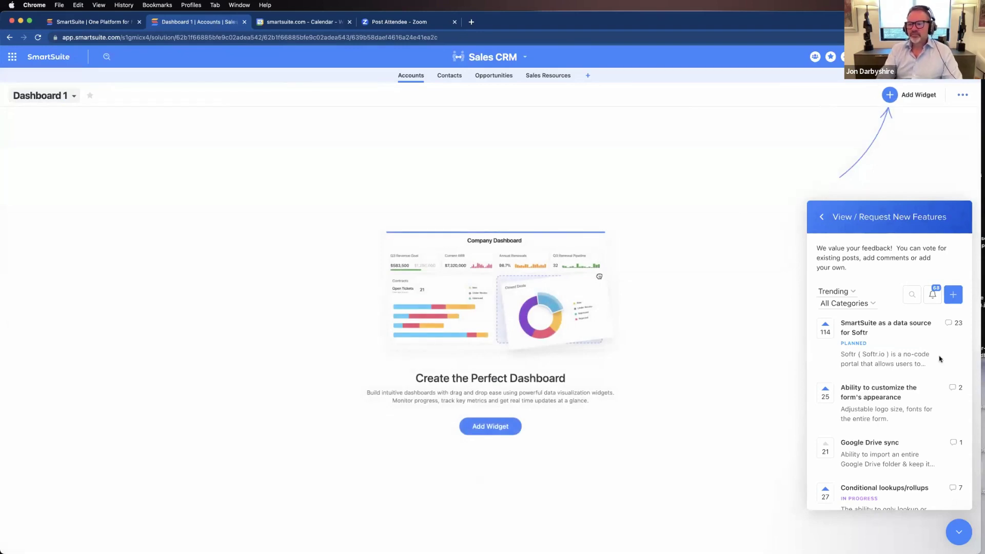
pyautogui.click(961, 542)
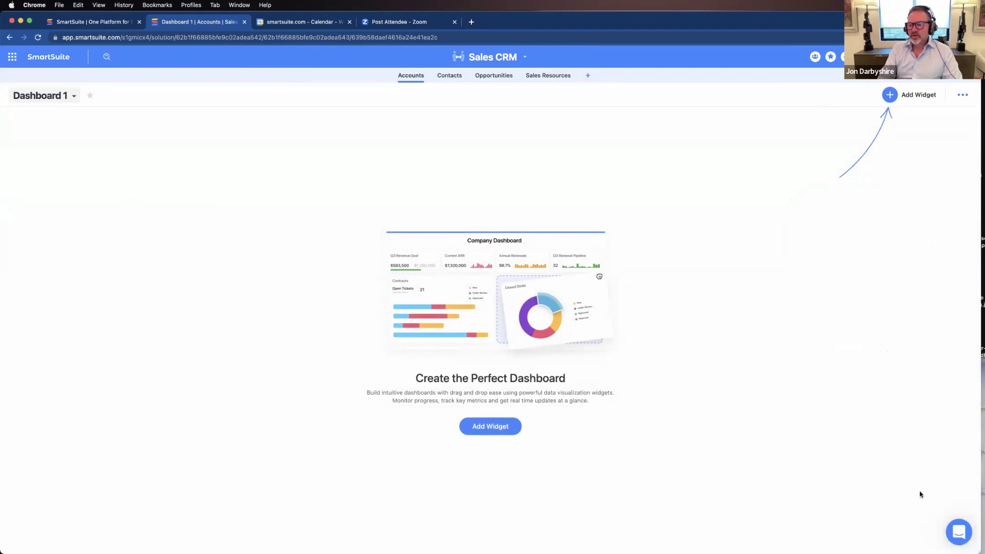
# Browse the dashboard's Widget Library from the metric and chart widgets through conferencing, design and Google to Custom Code
pyautogui.click(908, 96)
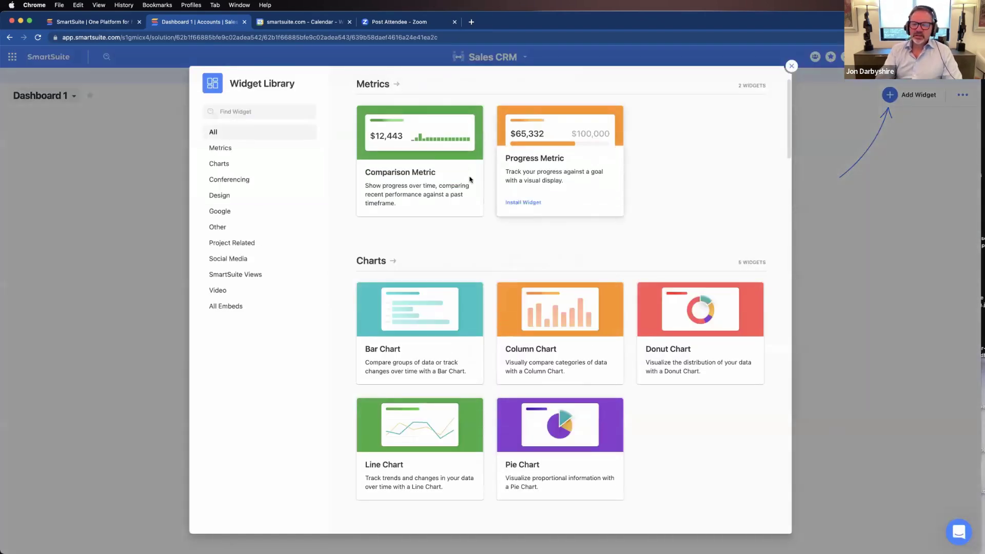
pyautogui.scroll(-1, 524, 244)
pyautogui.scroll(-1, 523, 246)
pyautogui.scroll(1, 461, 231)
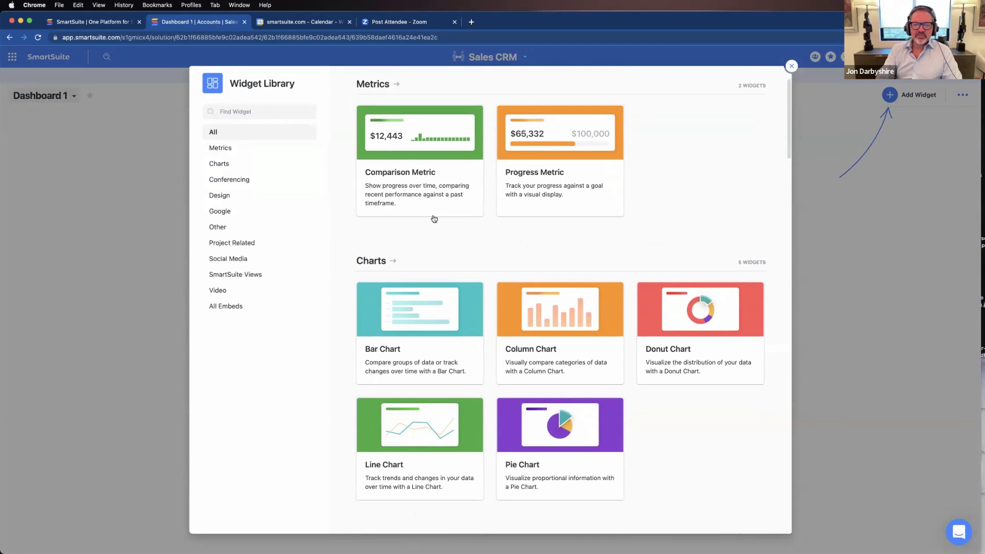
pyautogui.scroll(-1, 503, 298)
pyautogui.scroll(-10, 495, 310)
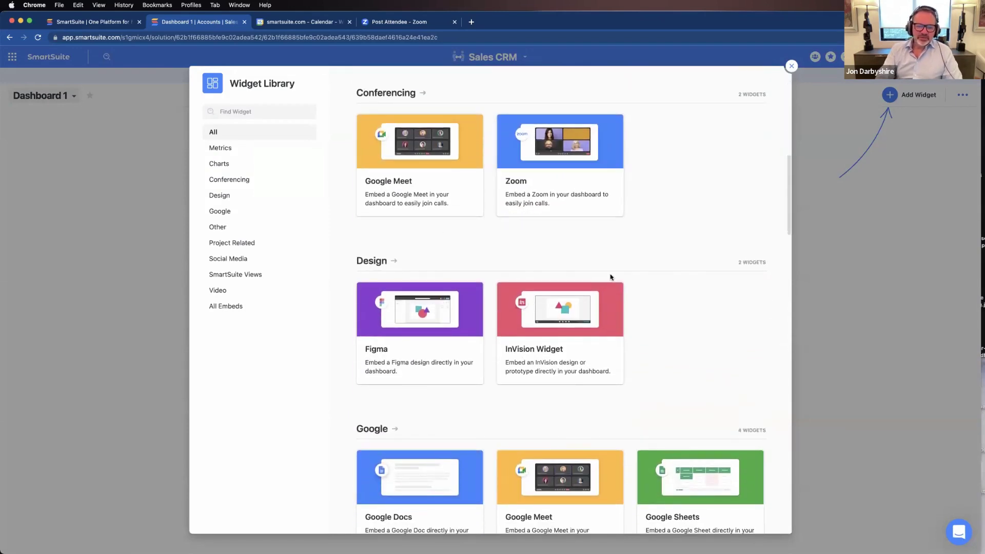
pyautogui.scroll(-3, 590, 282)
pyautogui.scroll(-5, 576, 313)
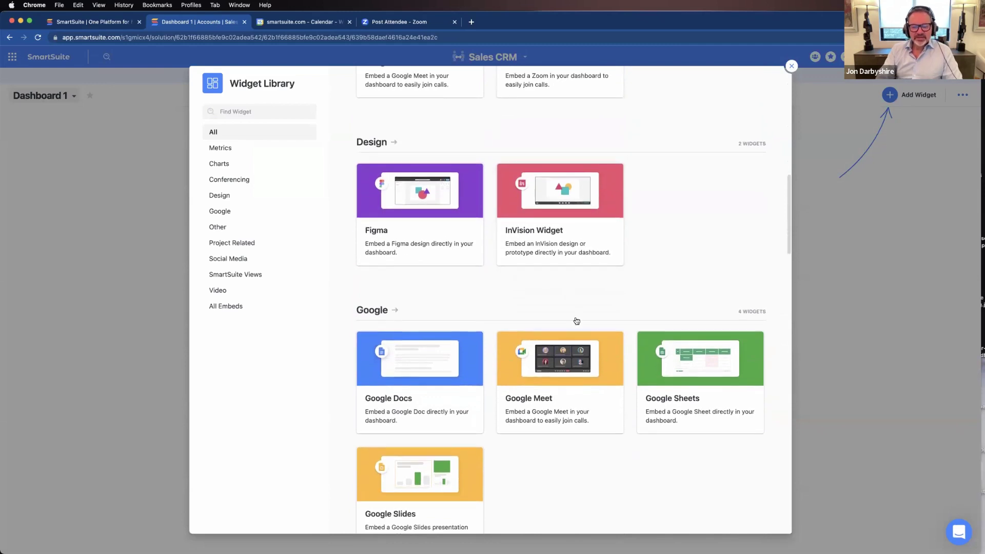
pyautogui.scroll(-5, 565, 373)
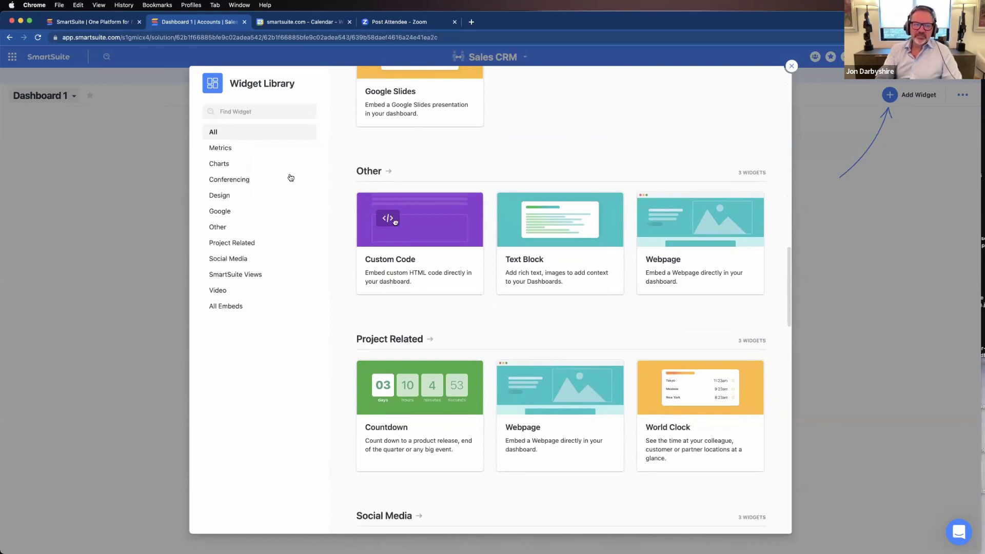
pyautogui.moveTo(422, 258)
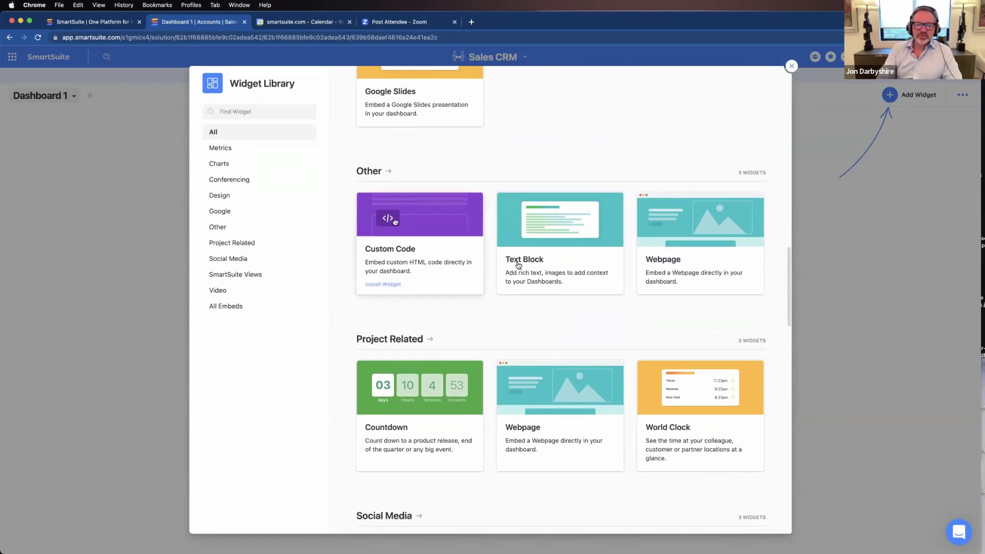
# Add a Text Block widget to Dashboard 1 and enlarge it to fill the full width of the dashboard
pyautogui.click(524, 281)
pyautogui.click(626, 532)
pyautogui.moveTo(243, 223); pyautogui.dragTo(973, 552)
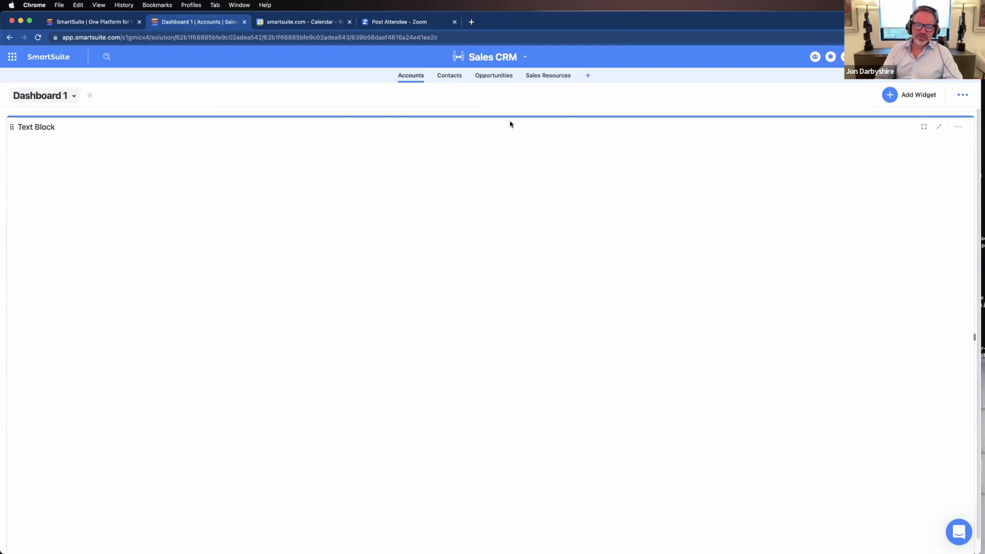
# Check the list of Accounts views, reselect Dashboard 1, and return to the workspace home page
pyautogui.click(42, 98)
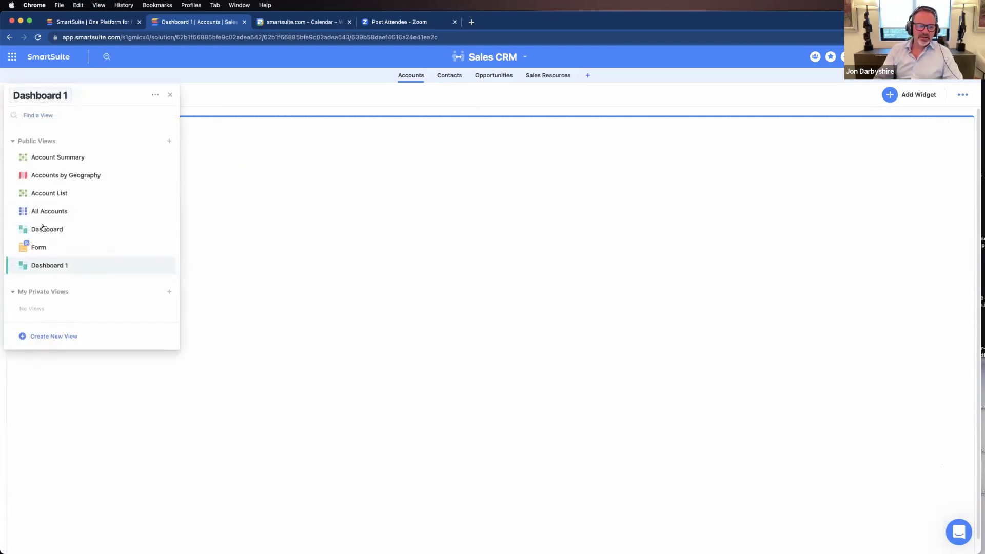
pyautogui.click(39, 271)
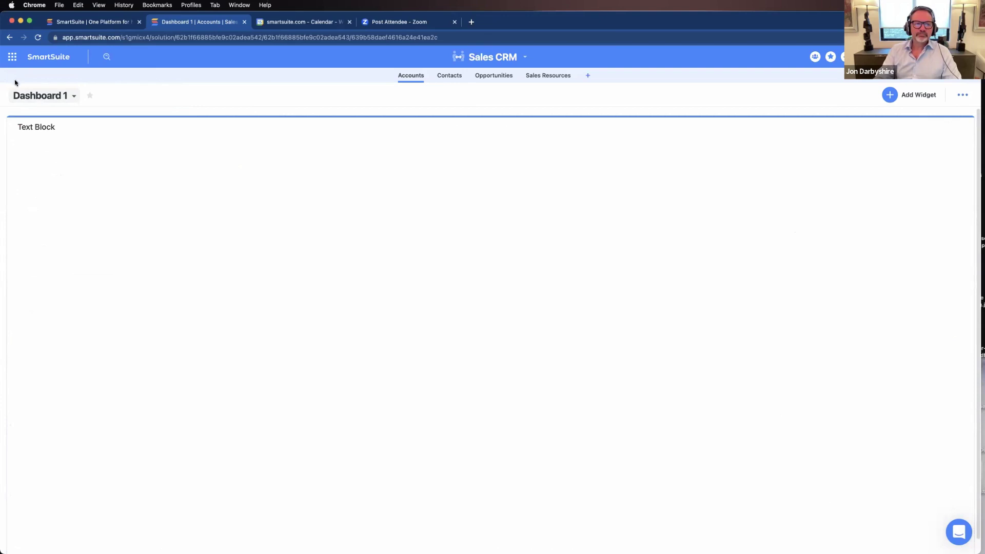
pyautogui.click(12, 58)
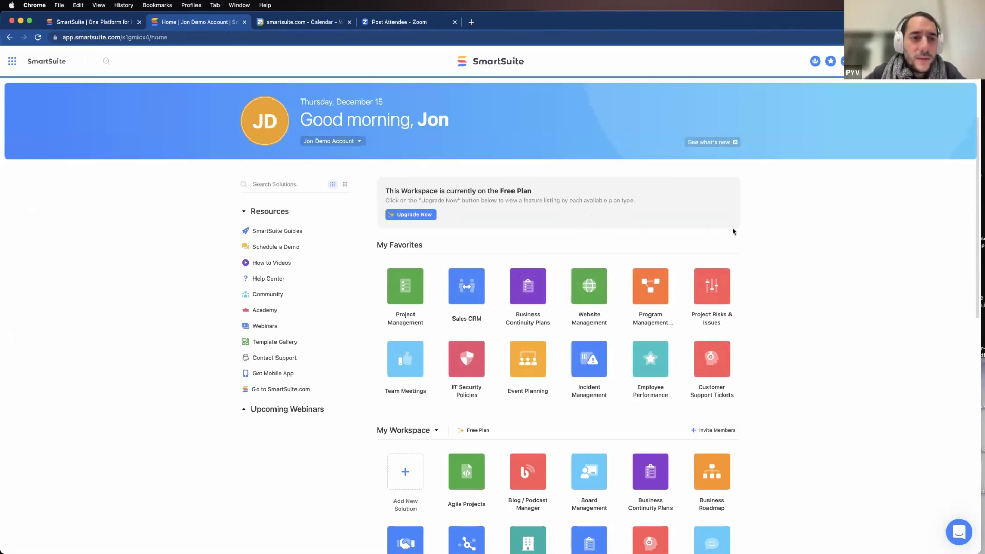
pyautogui.press('XF86AudioRaiseVolume')
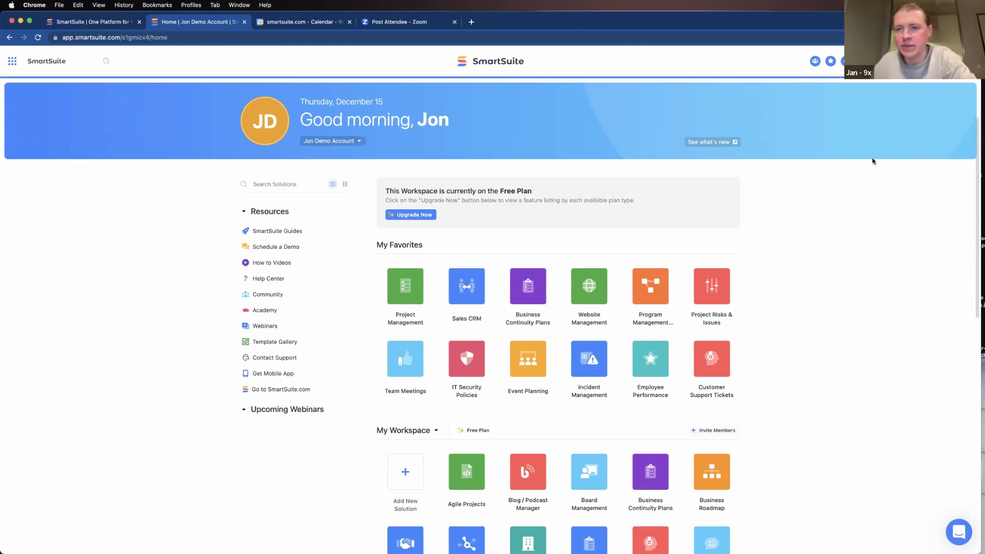
# Reopen Sales CRM and switch the Accounts table to the Account Summary view
pyautogui.click(461, 291)
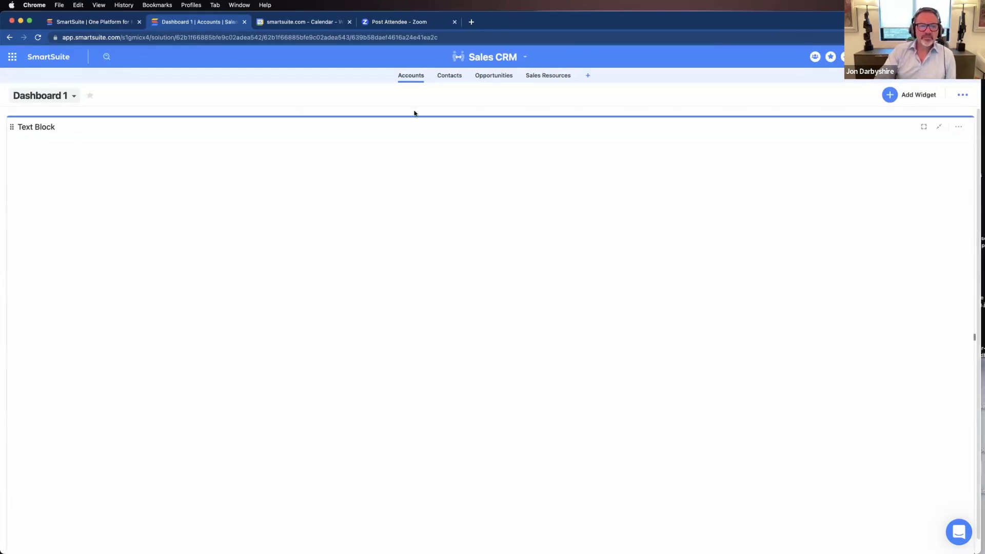
pyautogui.click(38, 98)
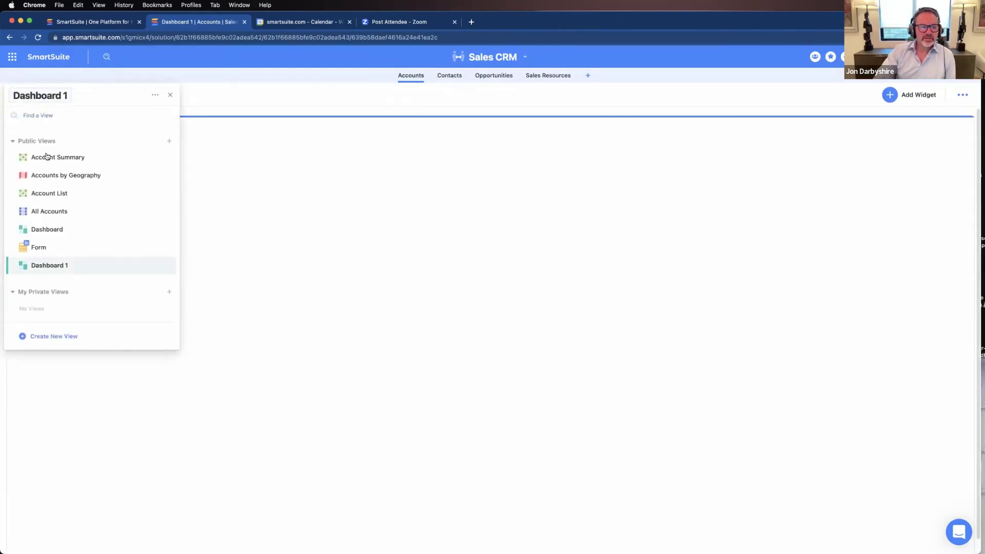
pyautogui.click(31, 159)
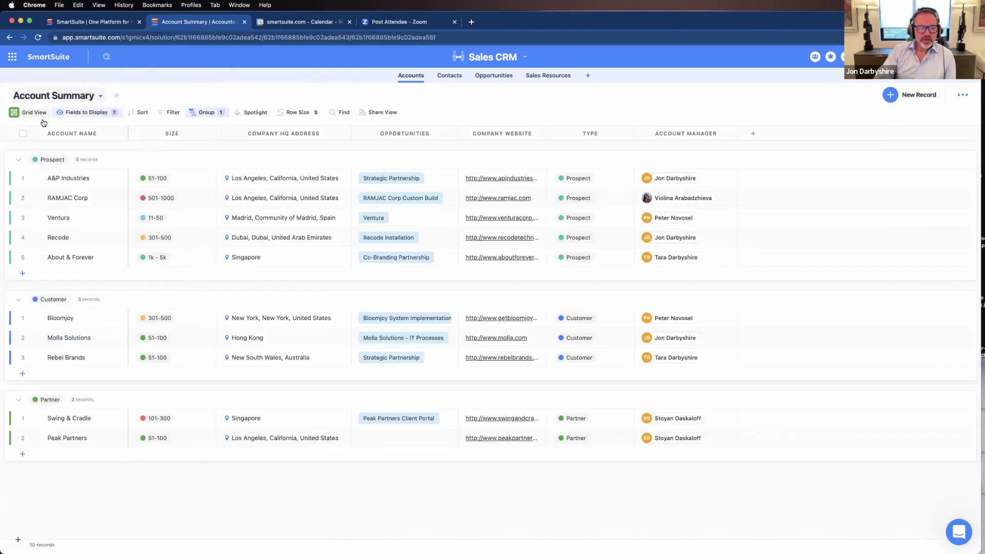
pyautogui.click(189, 219)
pyautogui.click(659, 205)
pyautogui.click(660, 218)
pyautogui.press('Escape')
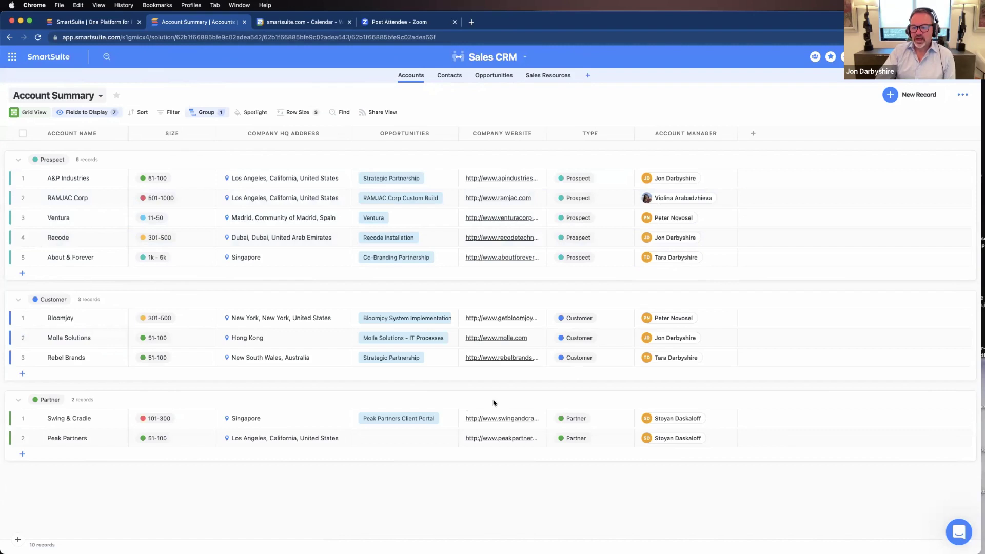
# Share the Account Summary view by link, preview the shared page in a new browser tab, and return to close the sharing options
pyautogui.click(390, 113)
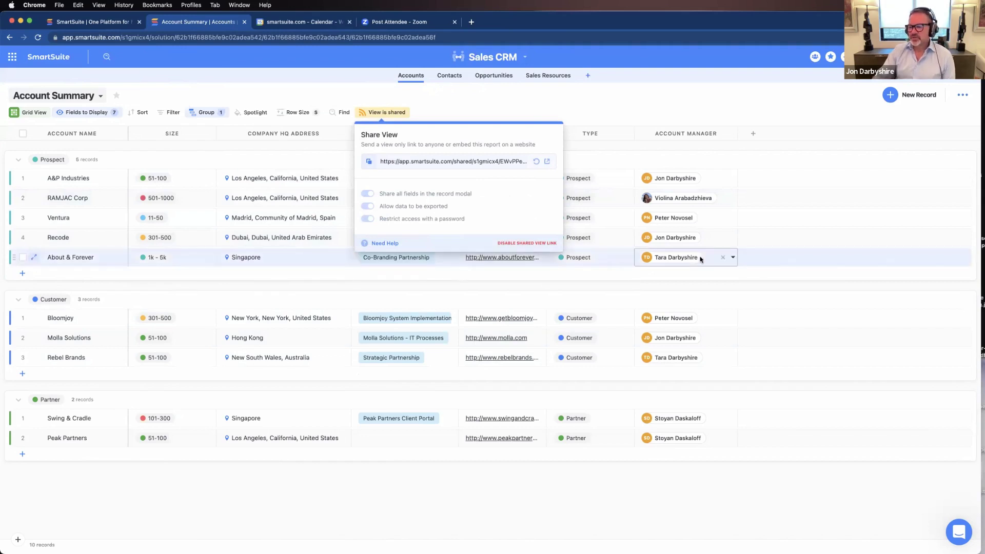
pyautogui.click(547, 163)
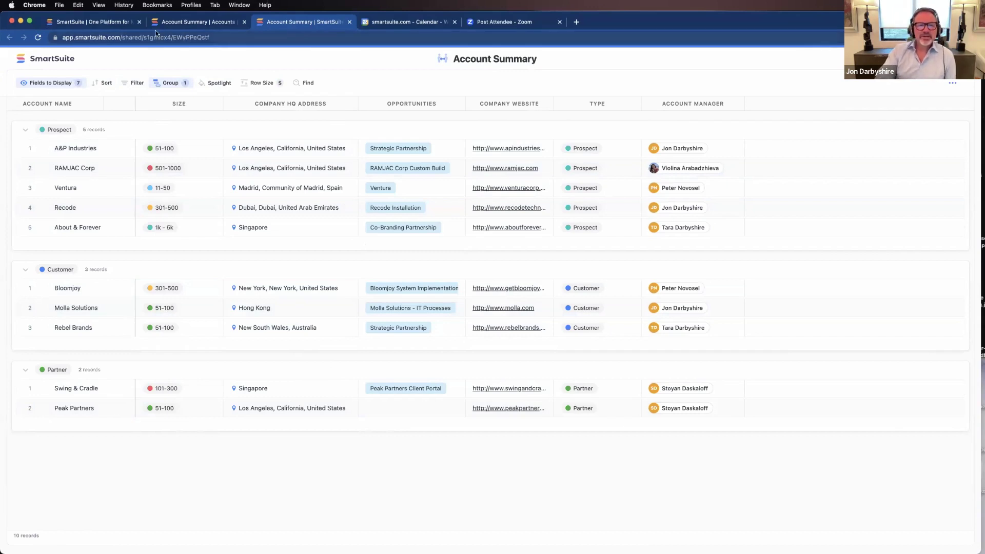
pyautogui.click(174, 23)
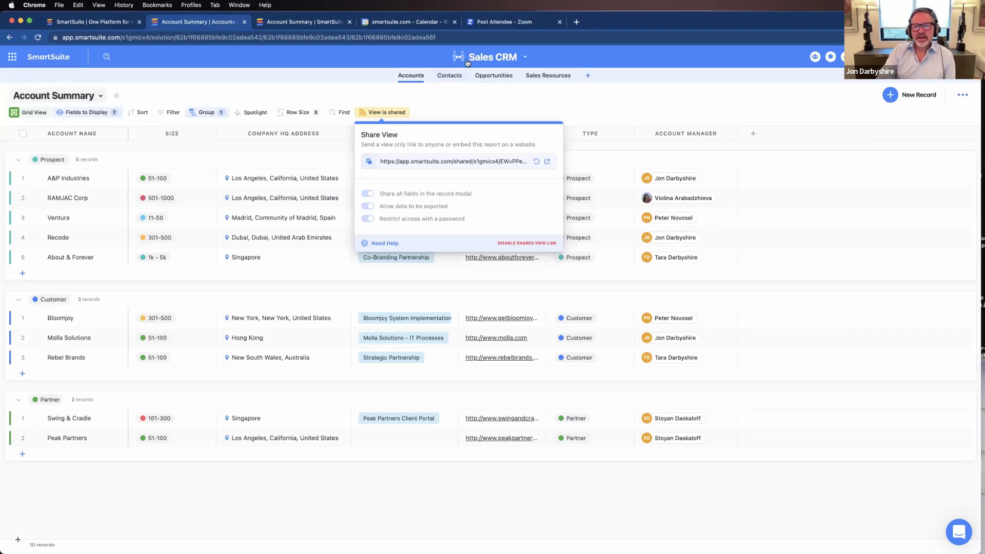
pyautogui.click(456, 107)
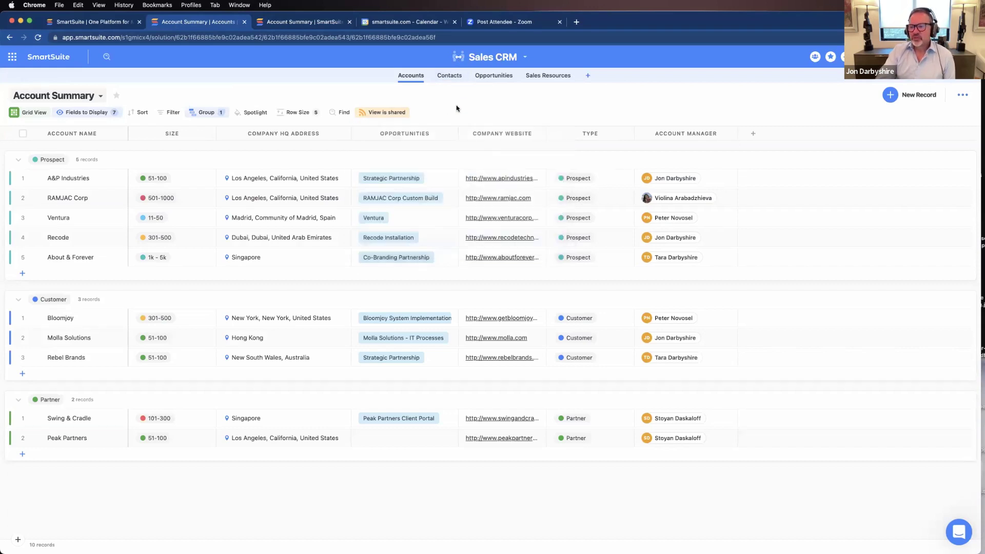